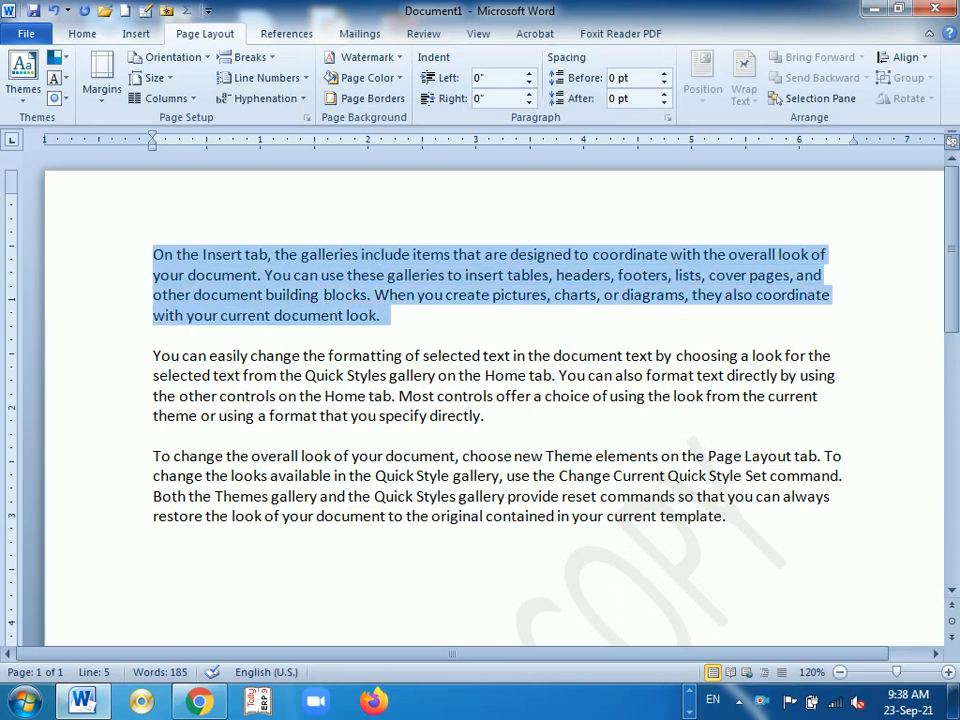
# - Preview the built-in themes without choosing one, and apply the Heading 1 style to the selected first paragraph
pyautogui.click(31, 100)
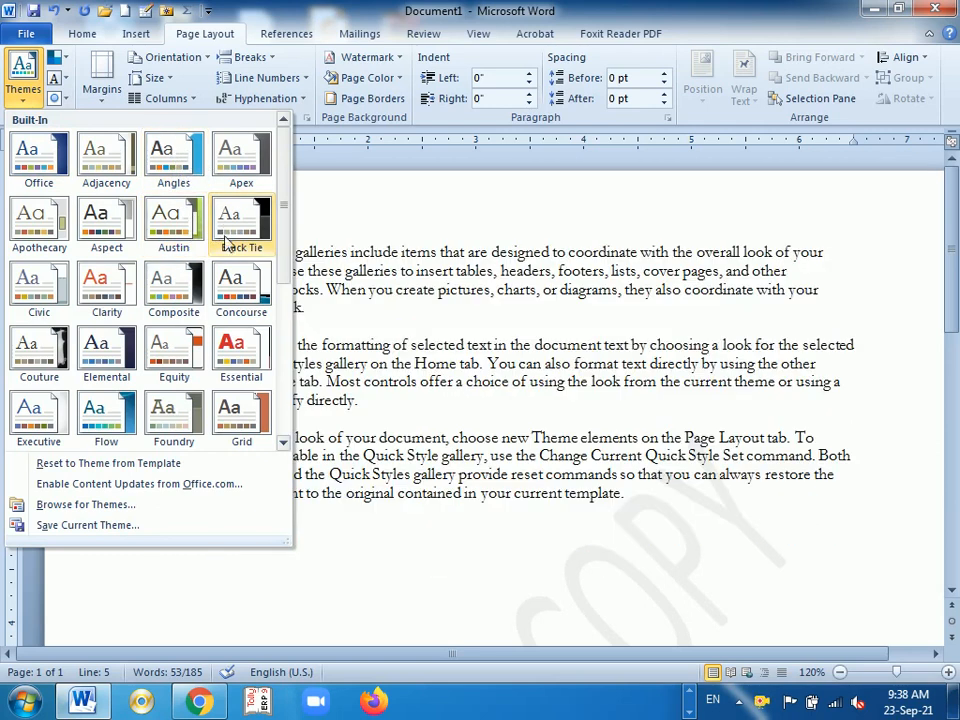
pyautogui.click(365, 340)
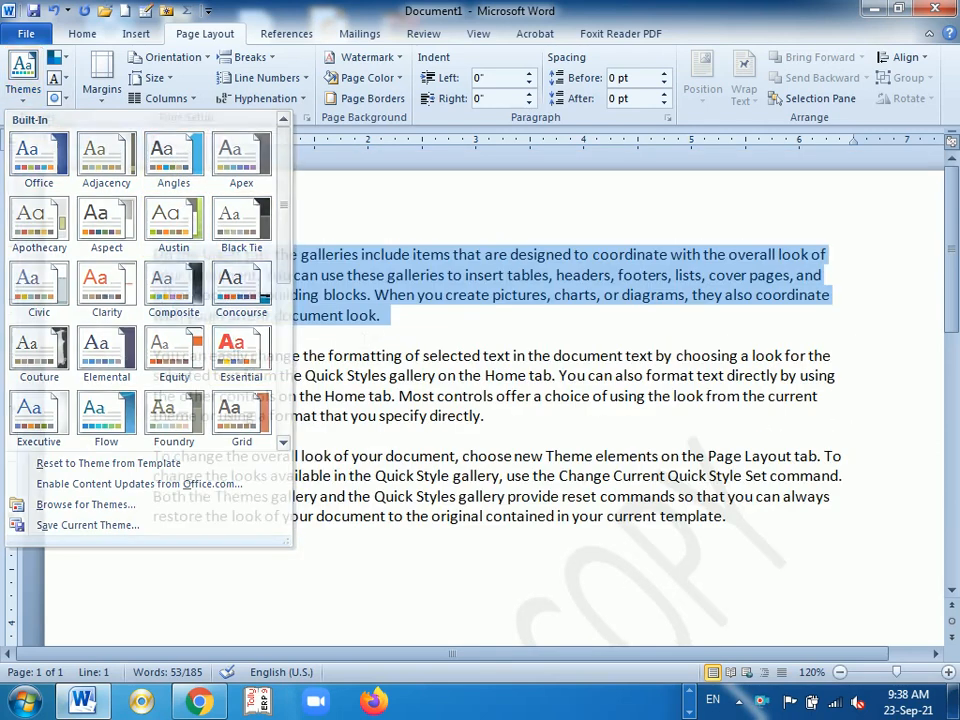
pyautogui.click(83, 37)
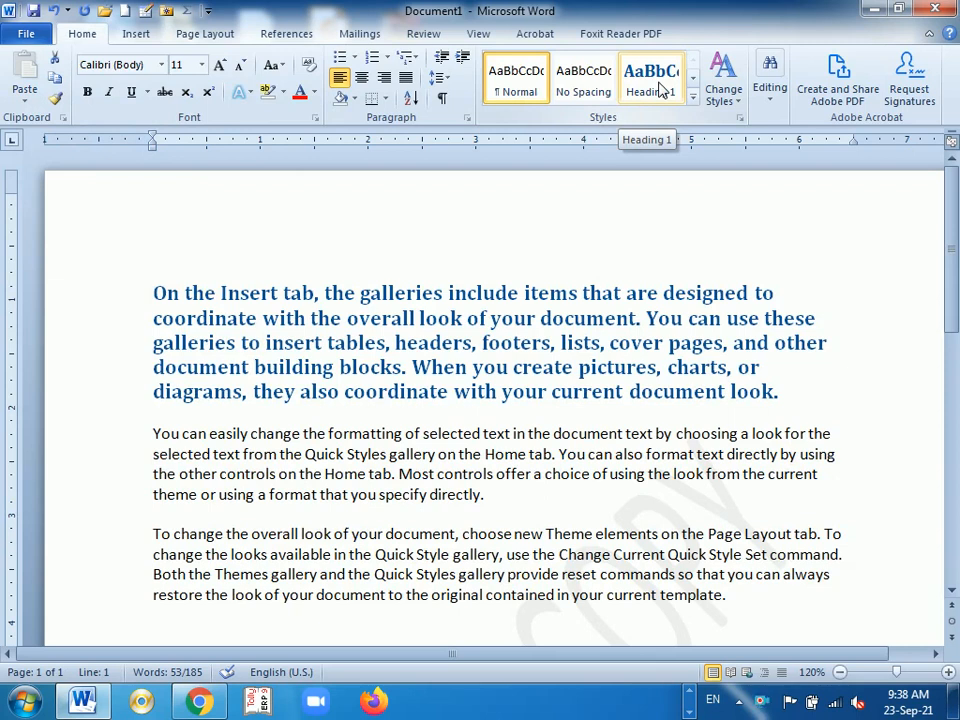
pyautogui.click(659, 90)
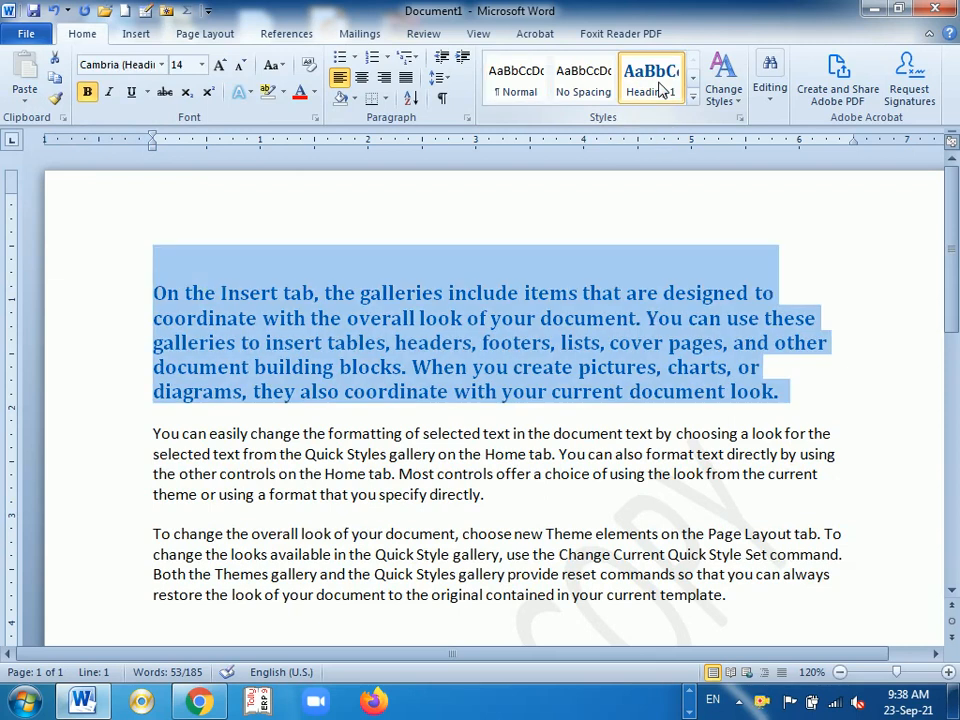
# - Apply the built-in Austin theme to the document and deselect the heading paragraph
pyautogui.click(205, 34)
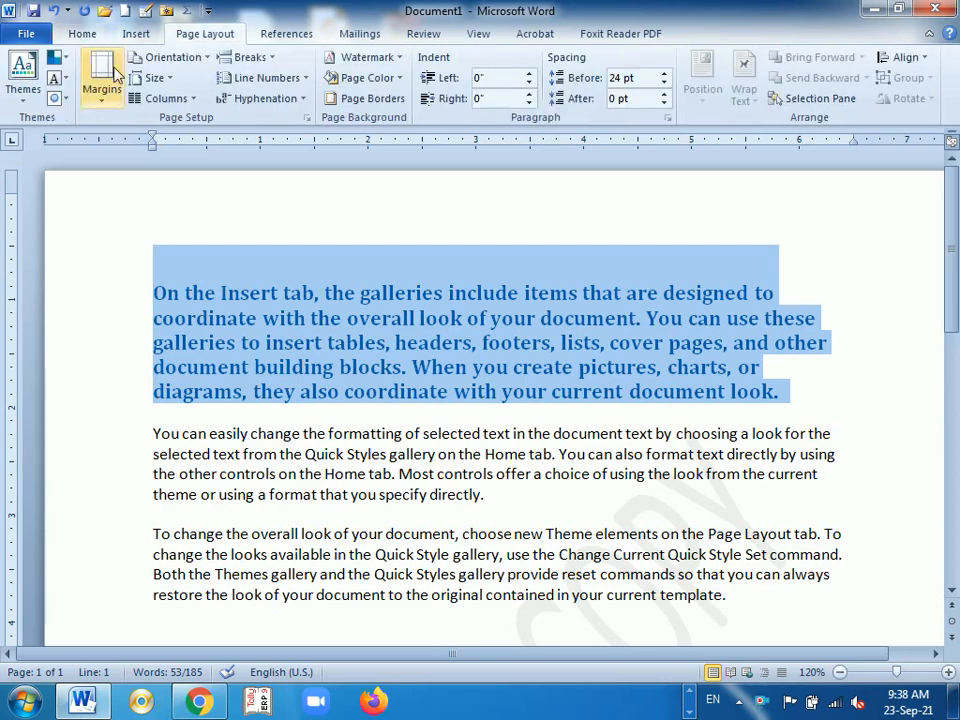
pyautogui.click(21, 82)
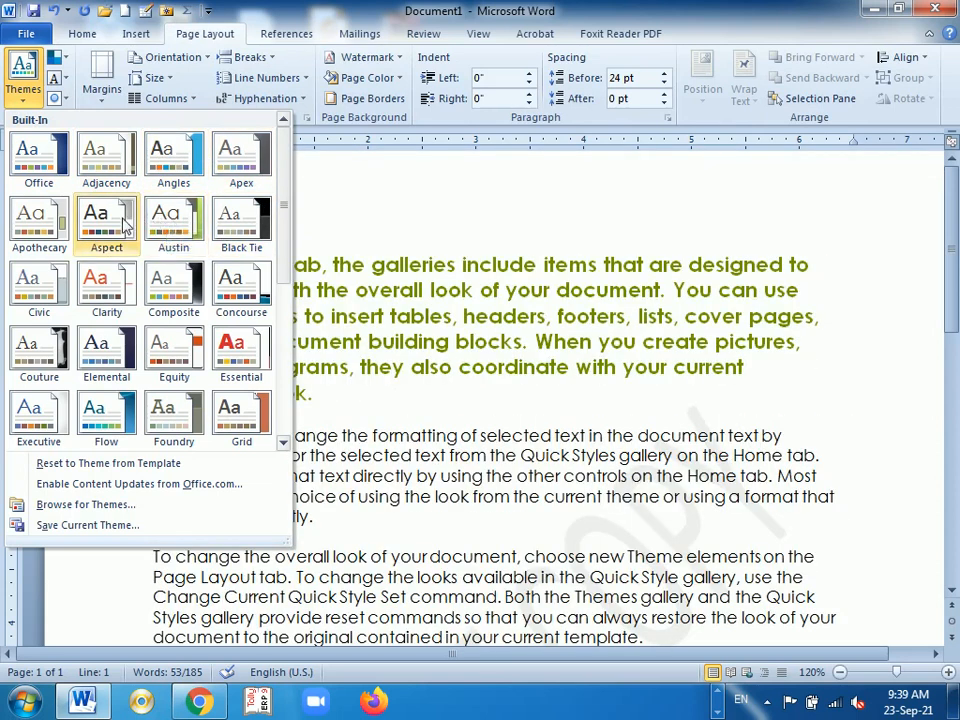
pyautogui.click(170, 232)
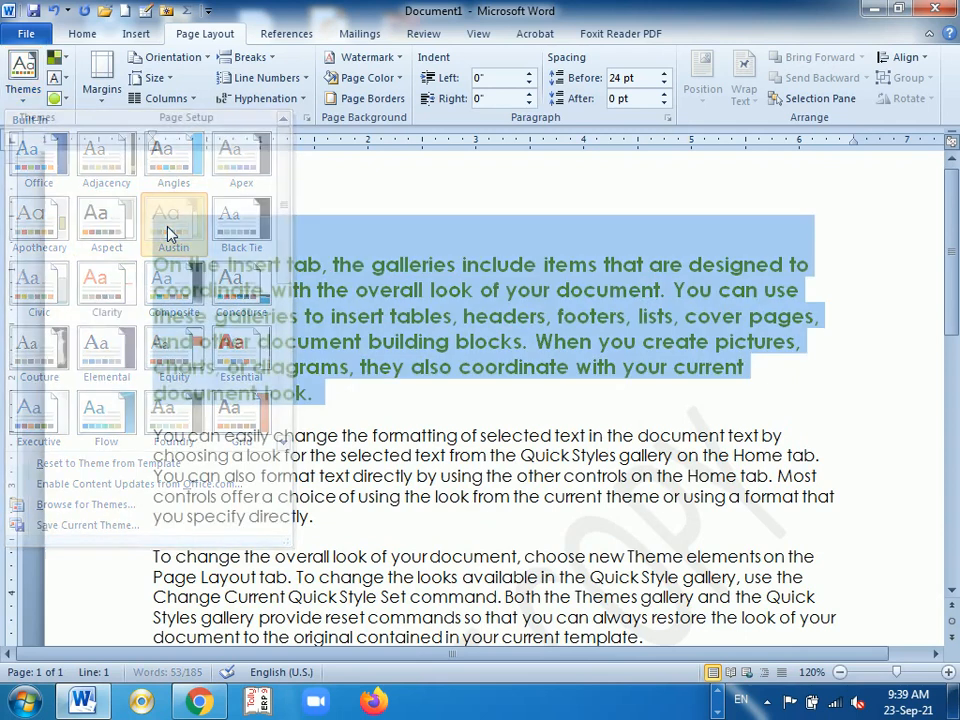
pyautogui.click(360, 315)
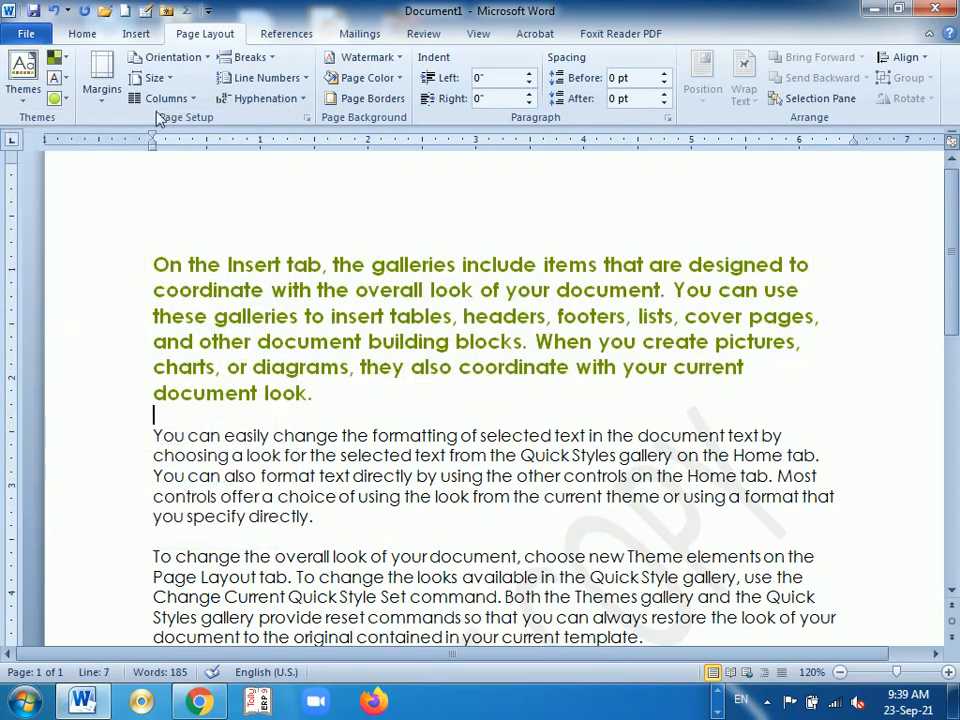
# - Change the document theme to the built-in Verve theme
pyautogui.click(80, 35)
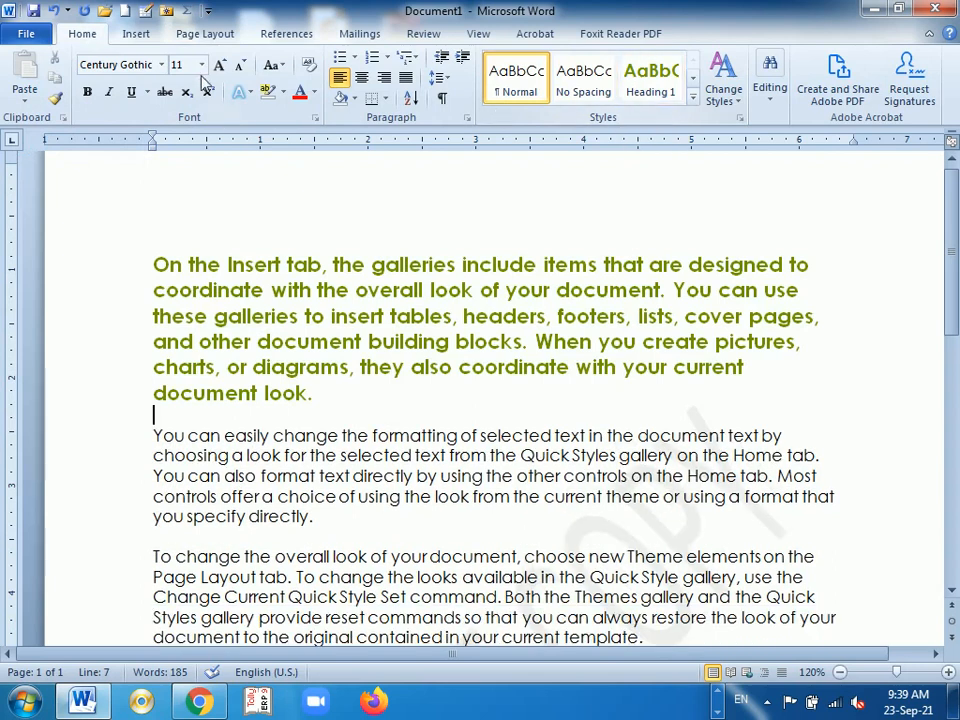
pyautogui.click(205, 36)
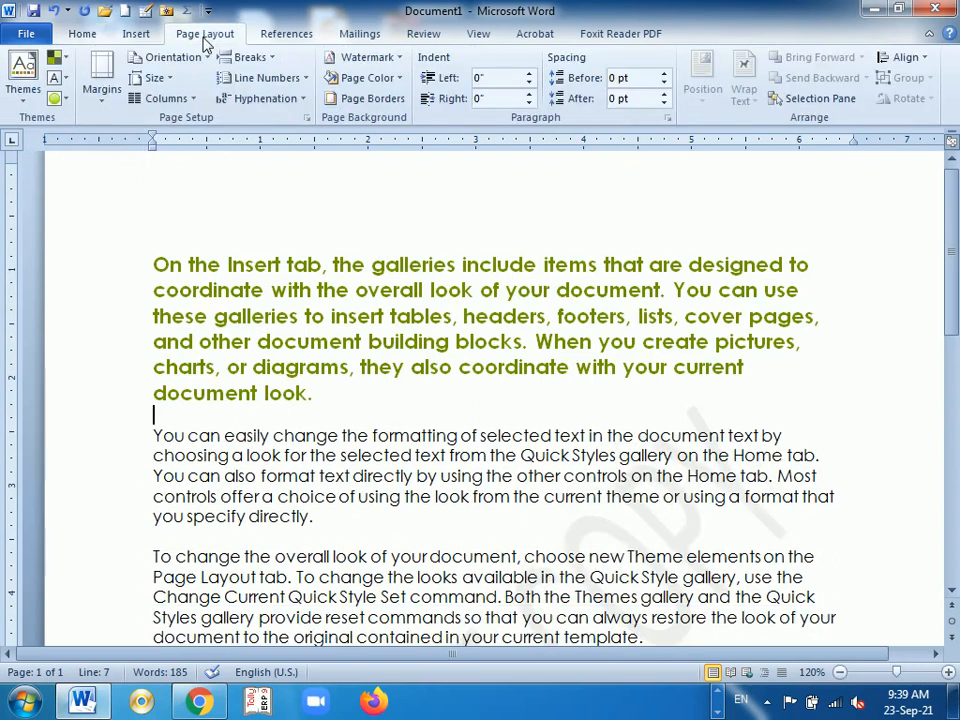
pyautogui.click(24, 88)
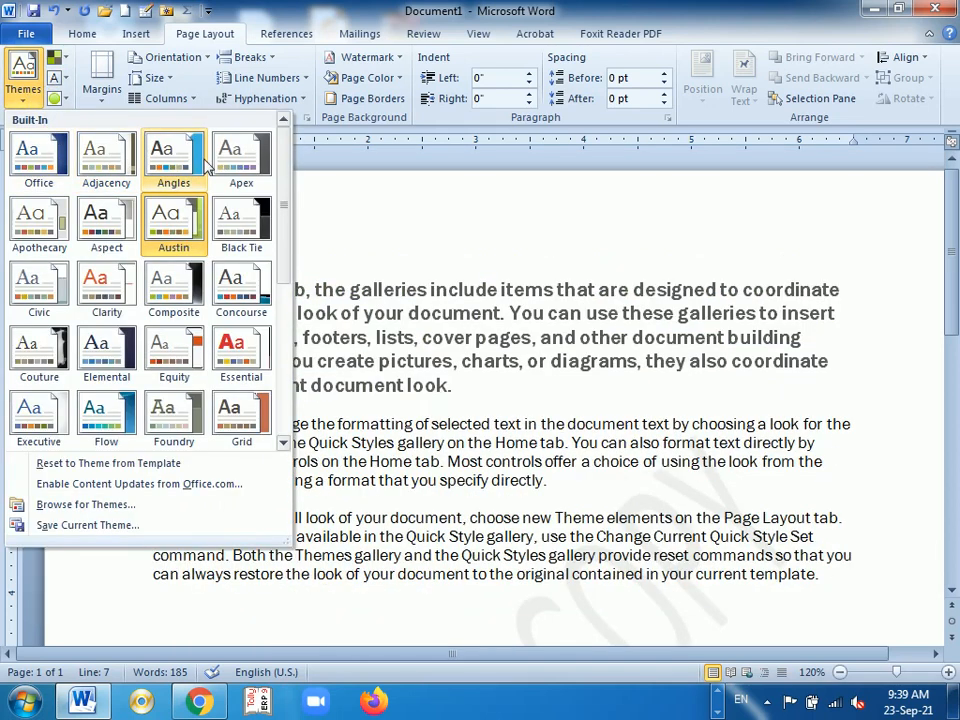
pyautogui.moveTo(285, 182); pyautogui.dragTo(287, 372)
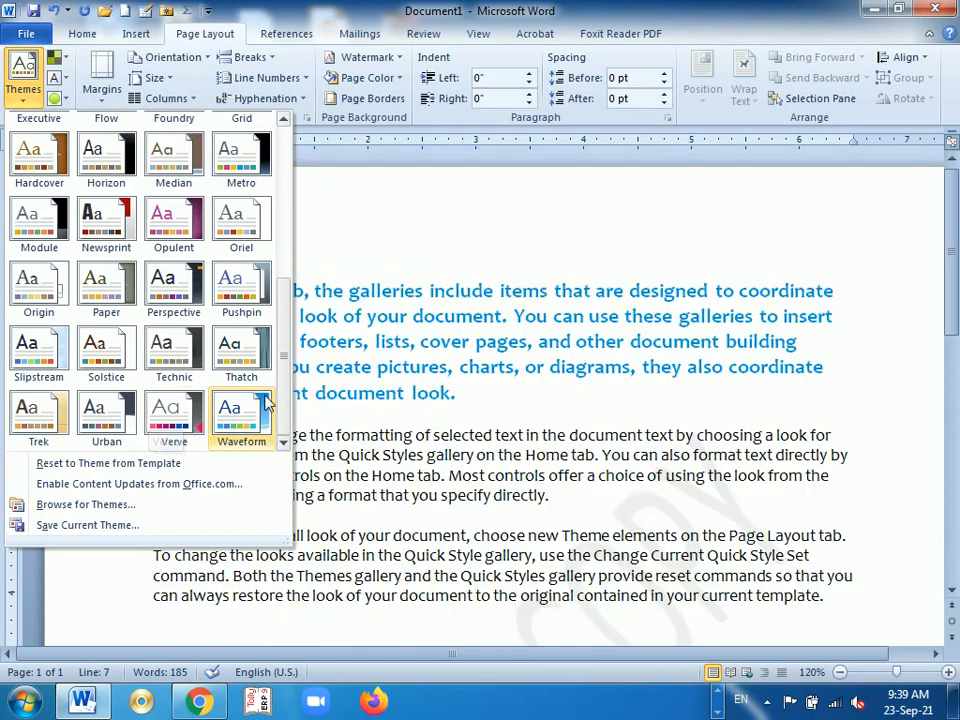
pyautogui.click(165, 415)
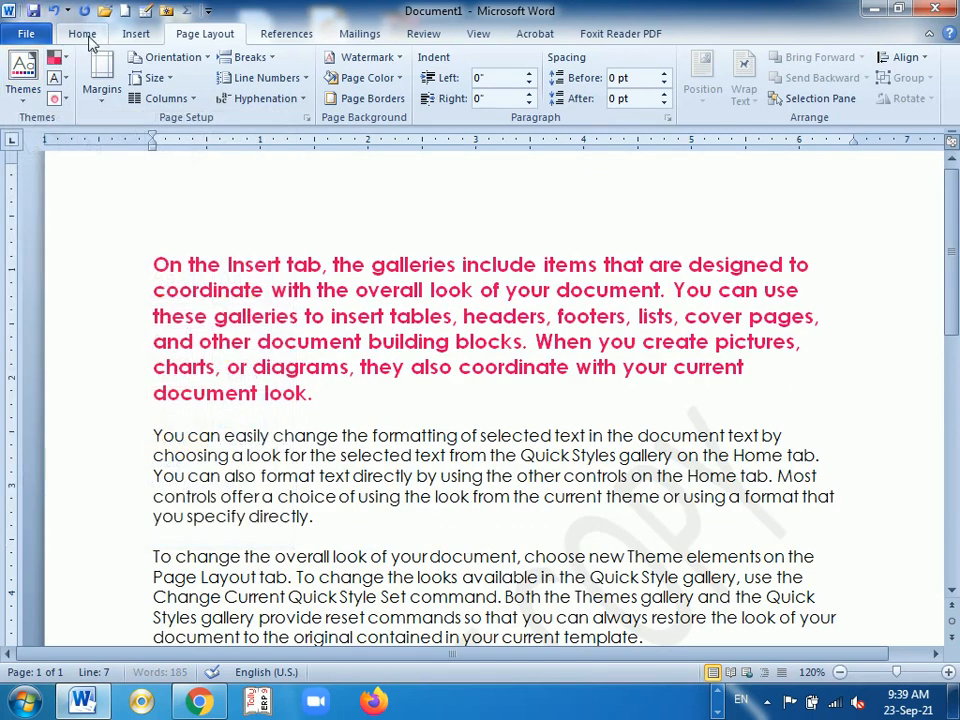
# - Look through the Quick Styles gallery to see how its styles look under the current theme
pyautogui.click(74, 32)
pyautogui.click(692, 78)
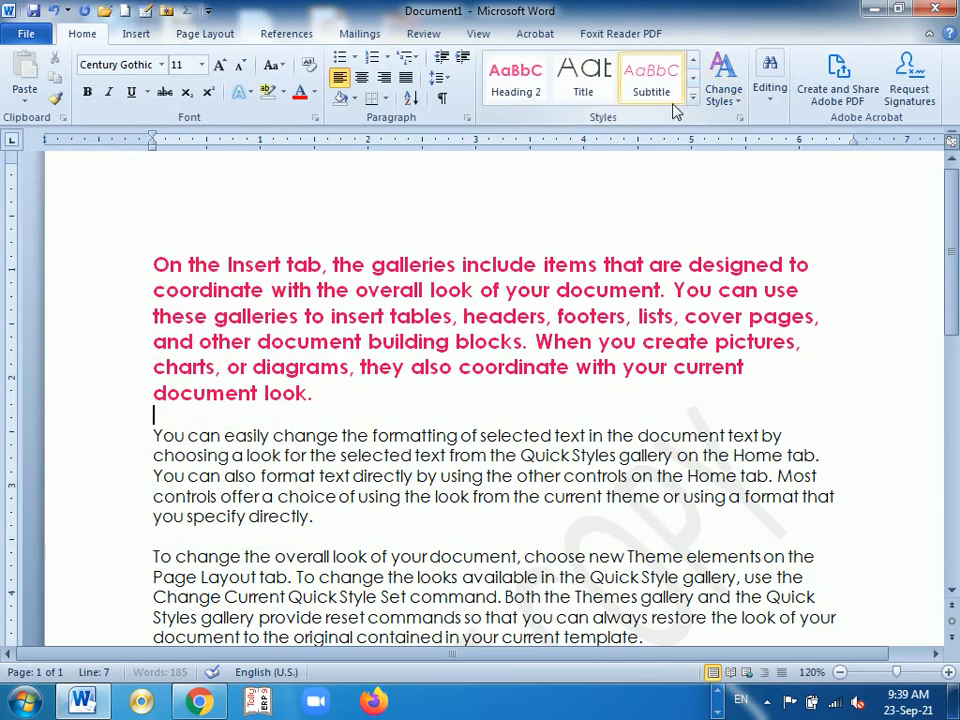
pyautogui.click(693, 66)
pyautogui.click(692, 97)
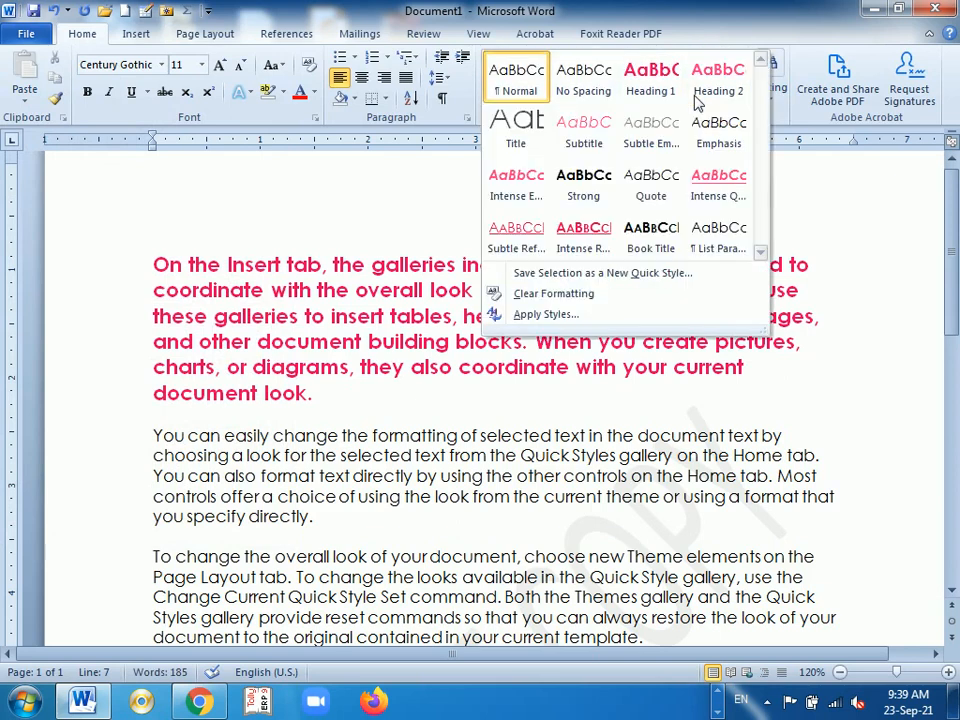
pyautogui.click(834, 238)
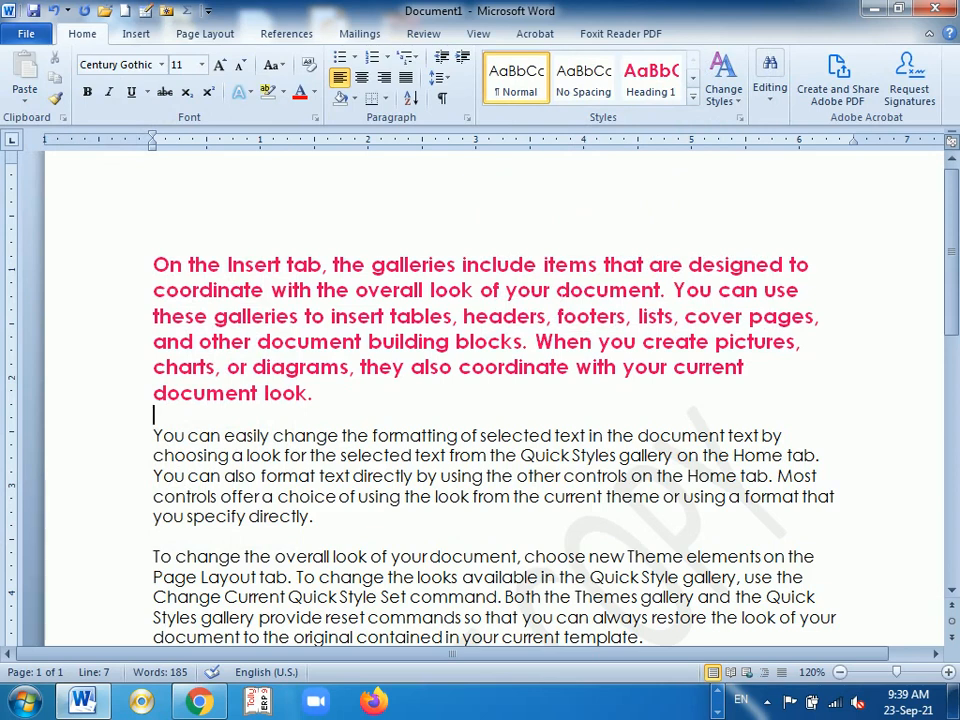
# - Select the heading paragraph, apply the Concourse theme, and change the theme colors to Flow
pyautogui.click(205, 35)
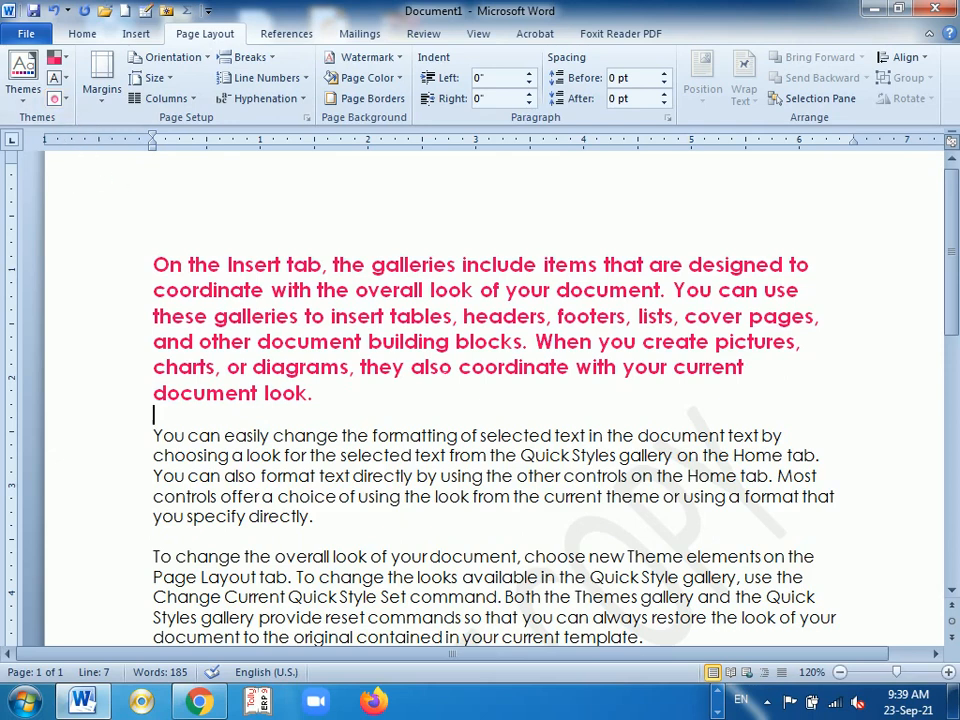
pyautogui.moveTo(314, 393); pyautogui.dragTo(156, 267)
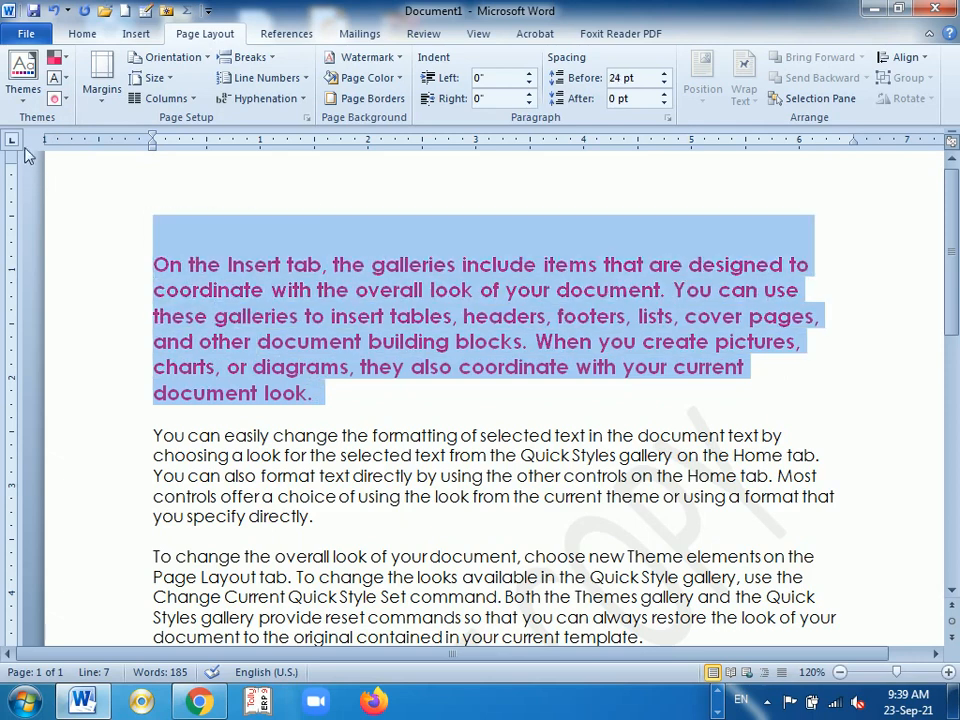
pyautogui.click(23, 74)
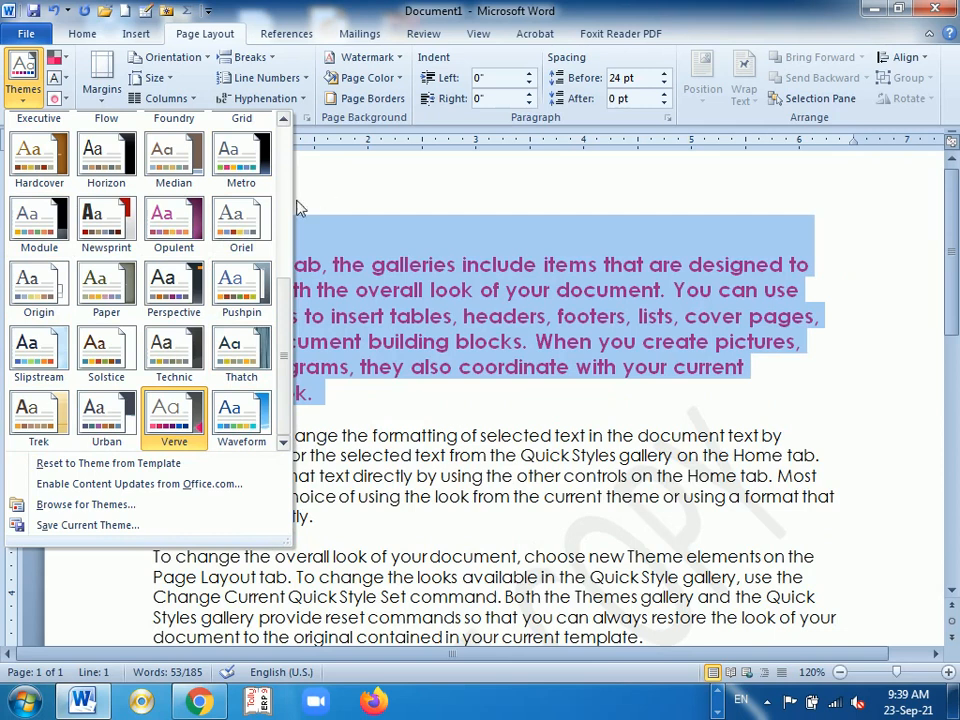
pyautogui.scroll(5, 281, 297)
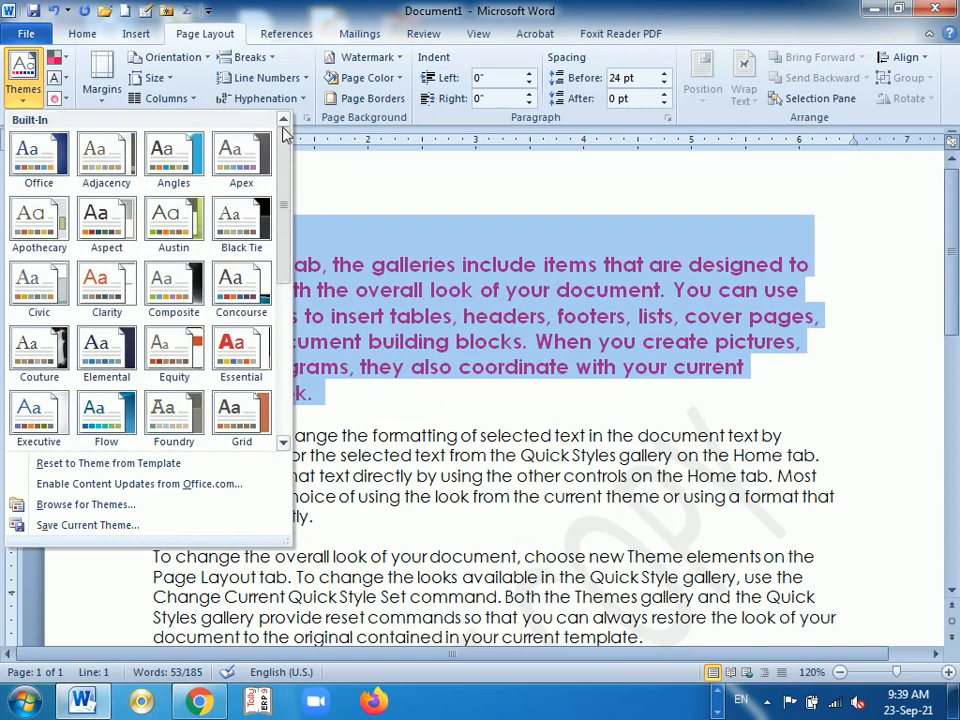
pyautogui.click(246, 290)
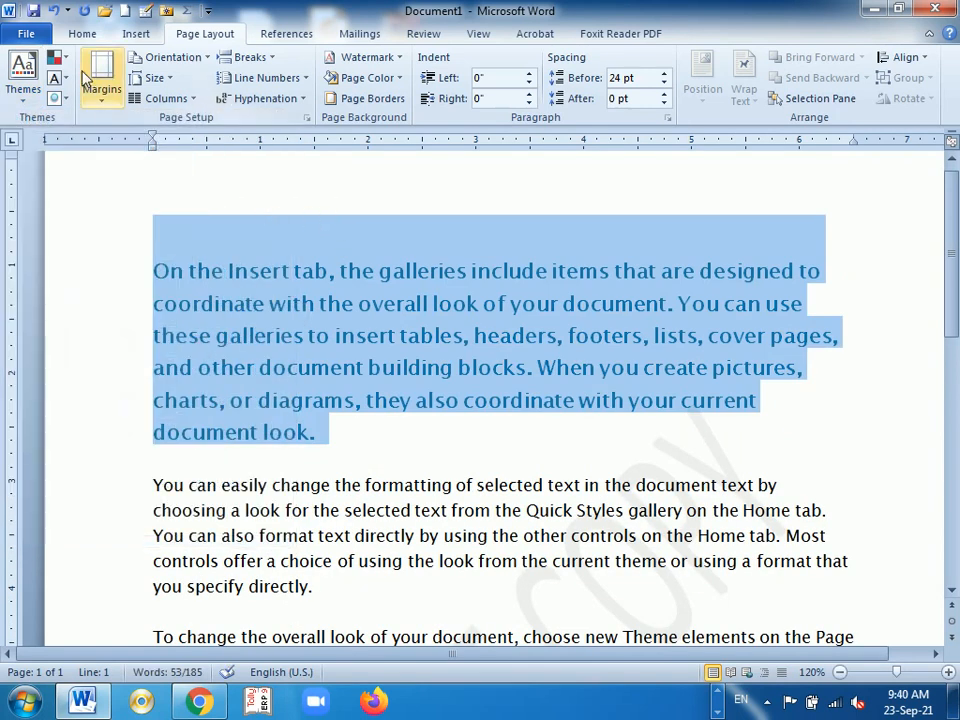
pyautogui.click(55, 58)
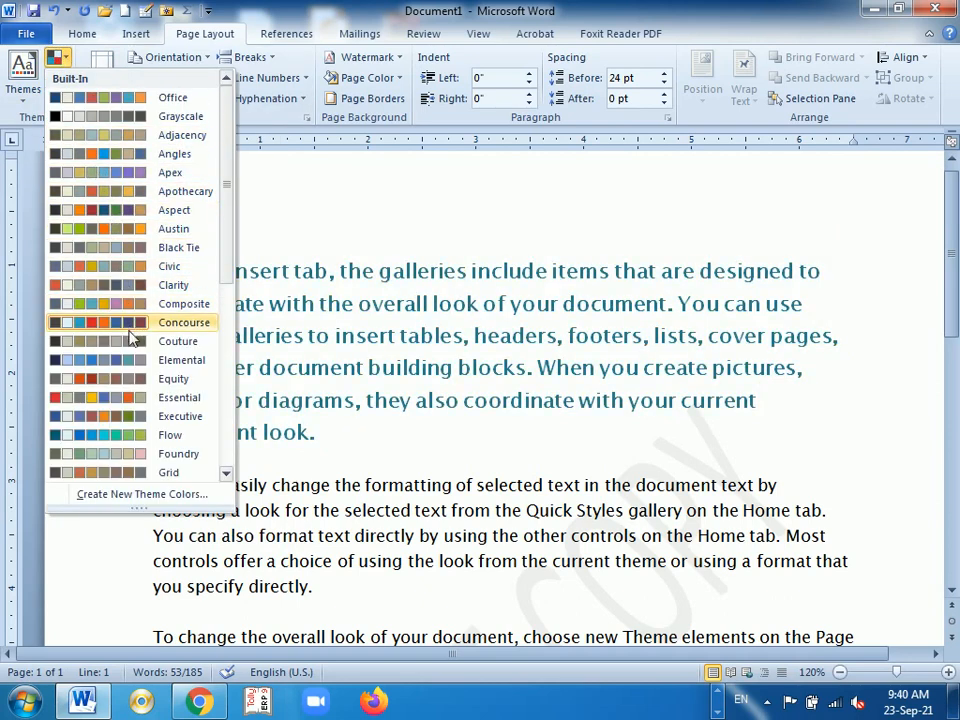
pyautogui.click(150, 435)
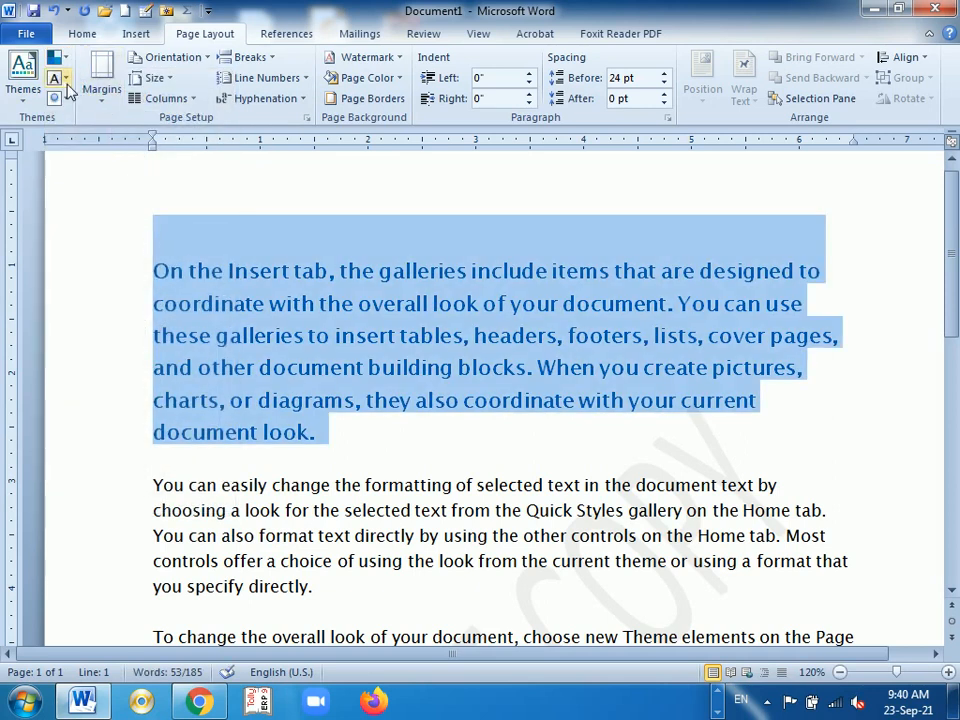
# - Browse the built-in theme font sets and theme effects without applying any of them
pyautogui.click(66, 80)
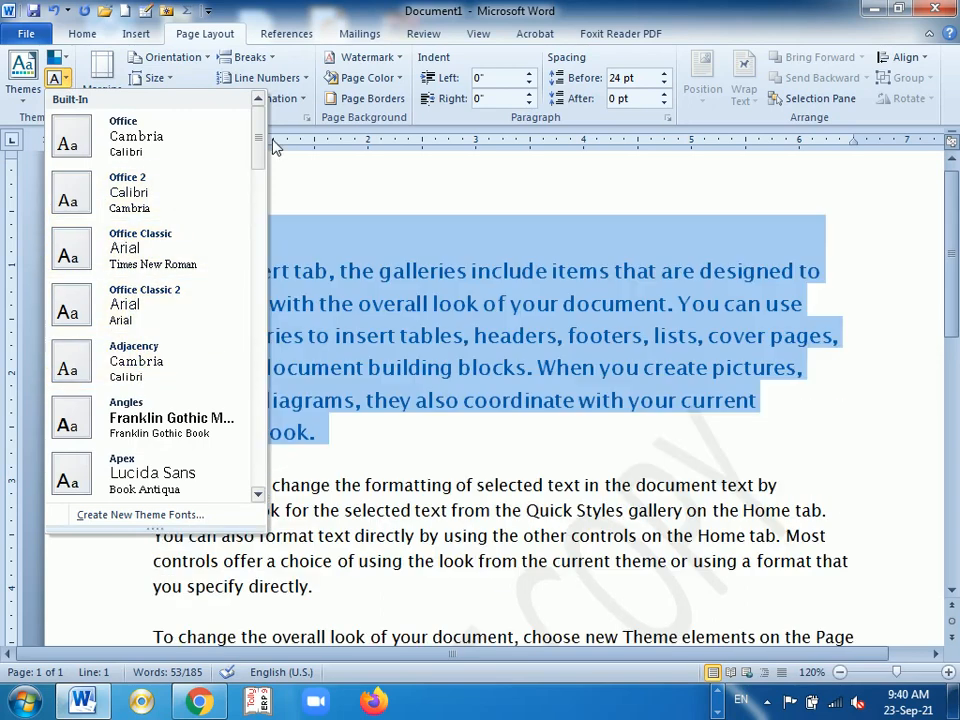
pyautogui.moveTo(258, 143); pyautogui.dragTo(170, 180)
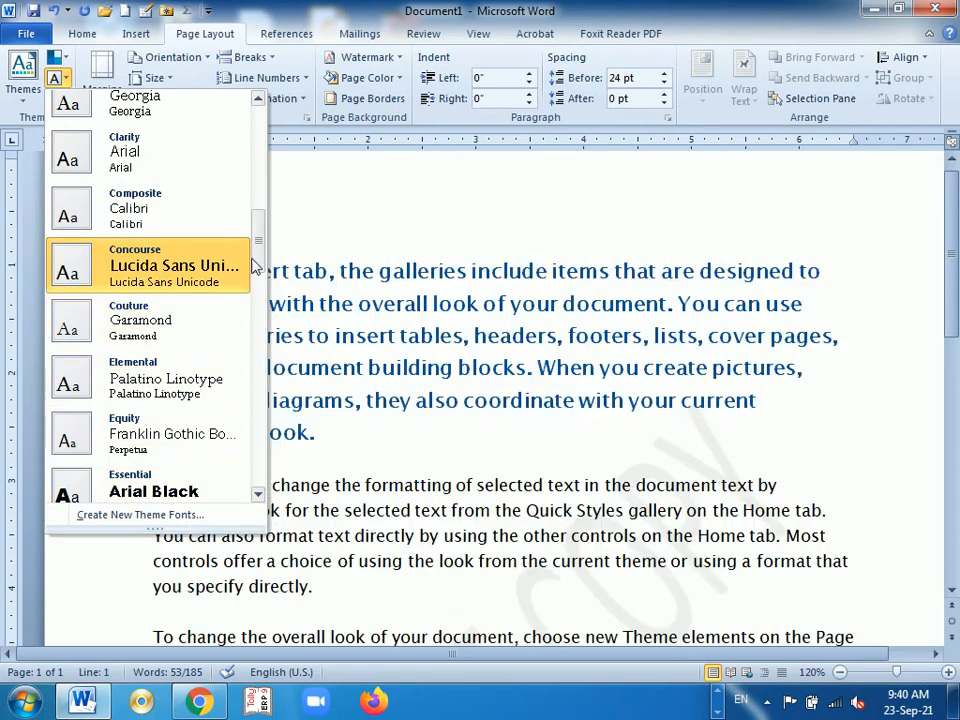
pyautogui.moveTo(257, 252); pyautogui.dragTo(257, 344)
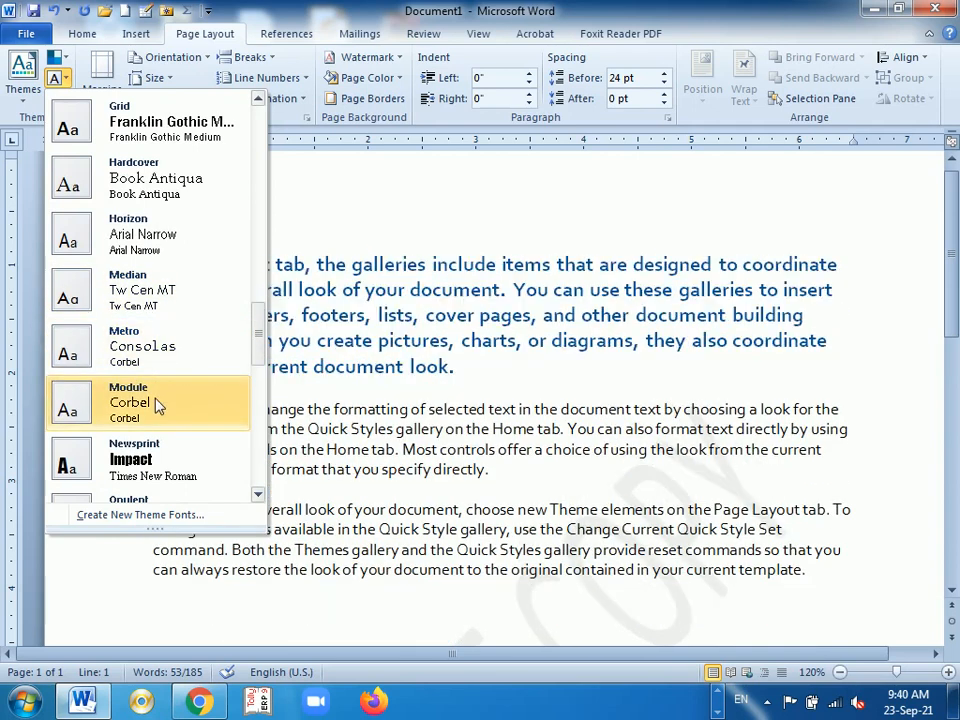
pyautogui.click(317, 230)
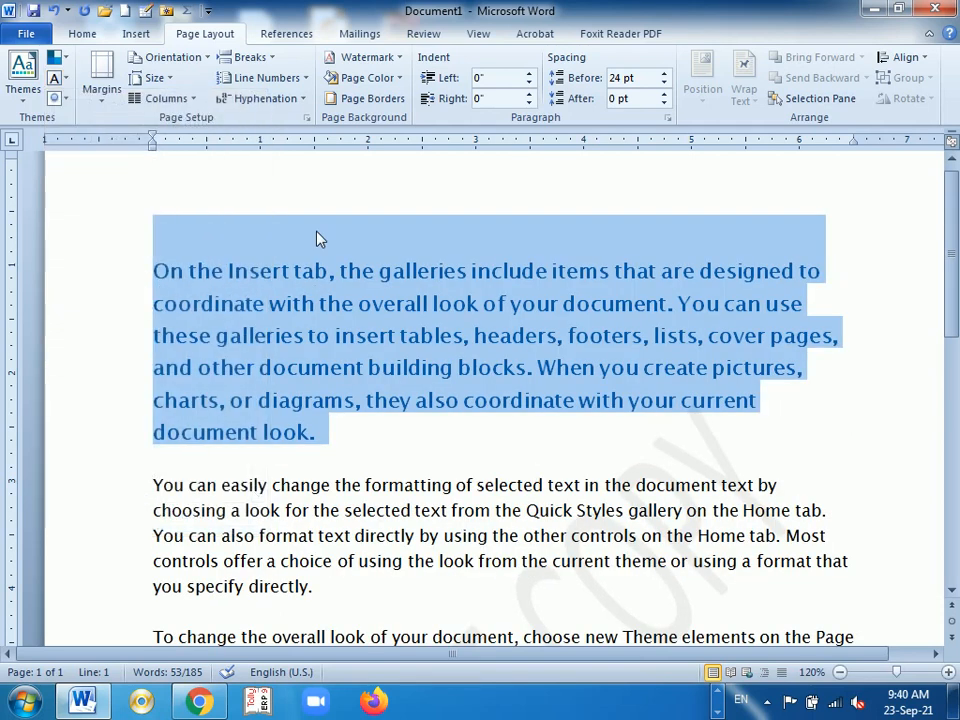
pyautogui.click(67, 99)
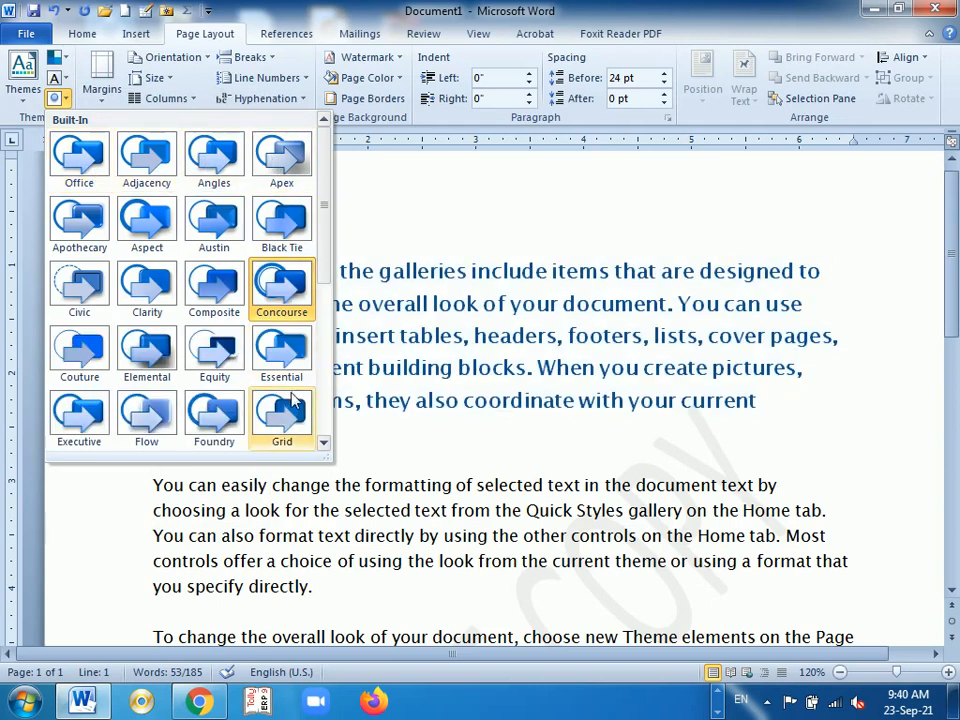
pyautogui.click(389, 309)
# - Add an empty line below the heading paragraph and draw a wide rounded rectangle there
pyautogui.press('End')
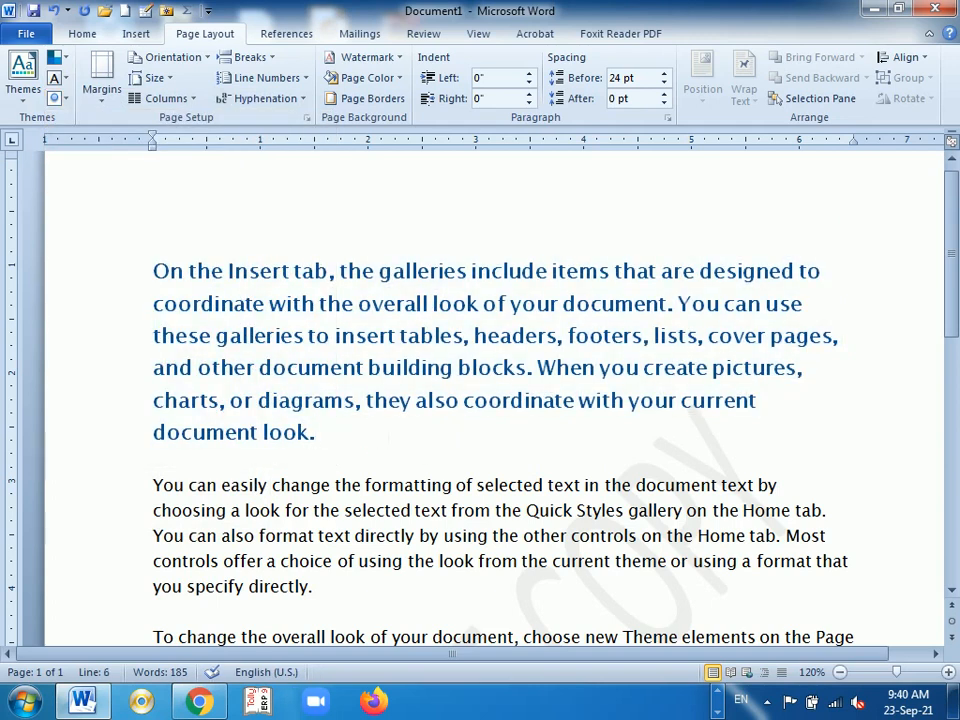
pyautogui.press('Return')
pyautogui.click(140, 34)
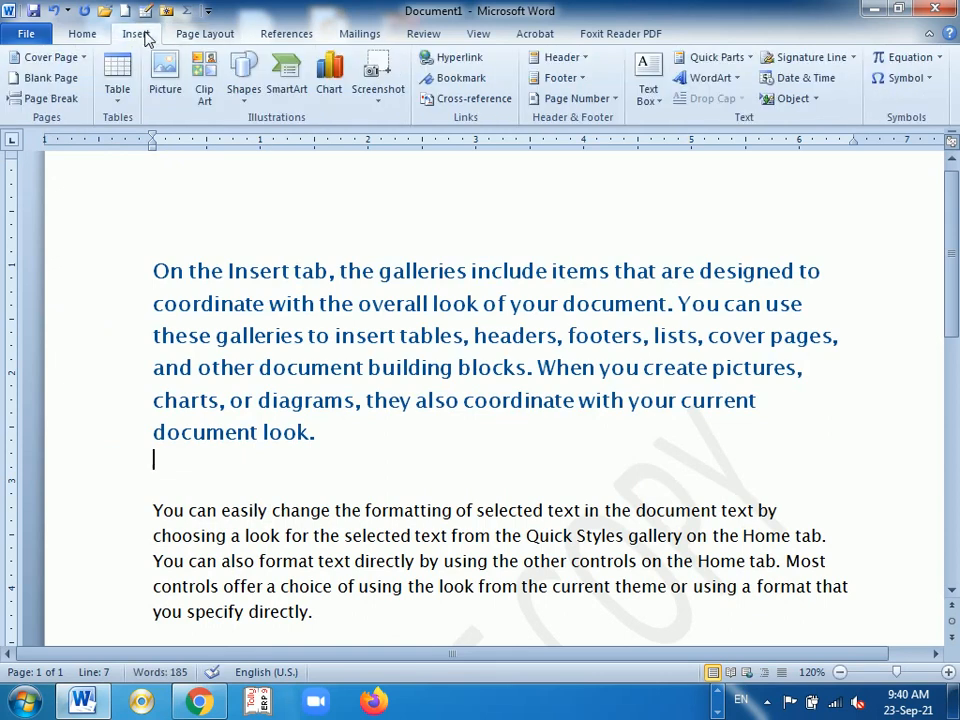
pyautogui.click(240, 90)
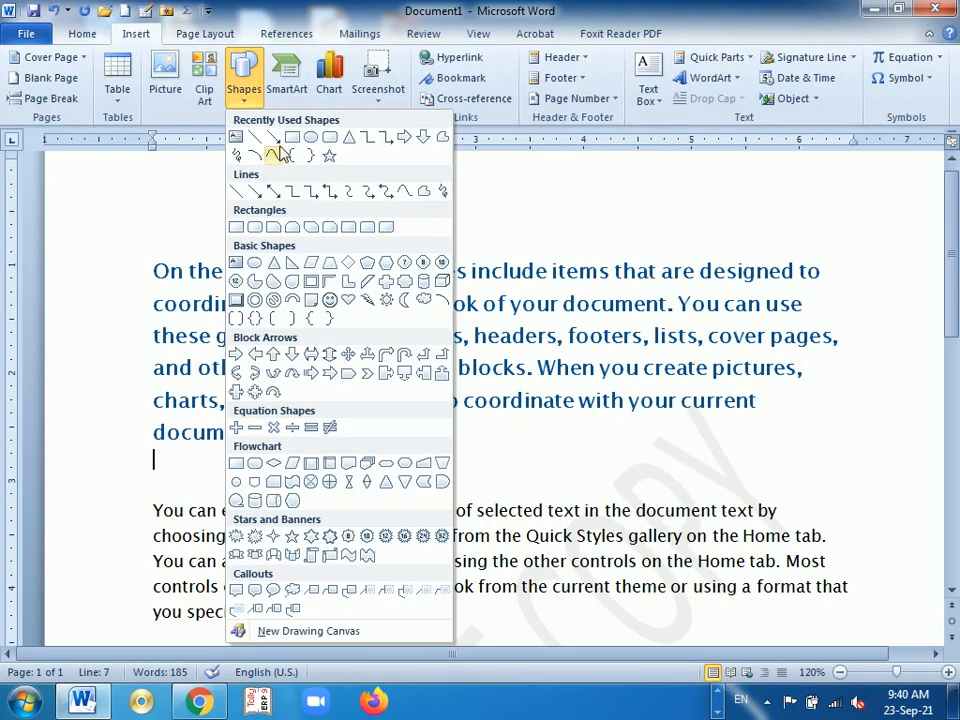
pyautogui.click(329, 139)
pyautogui.scroll(-3, 500, 400)
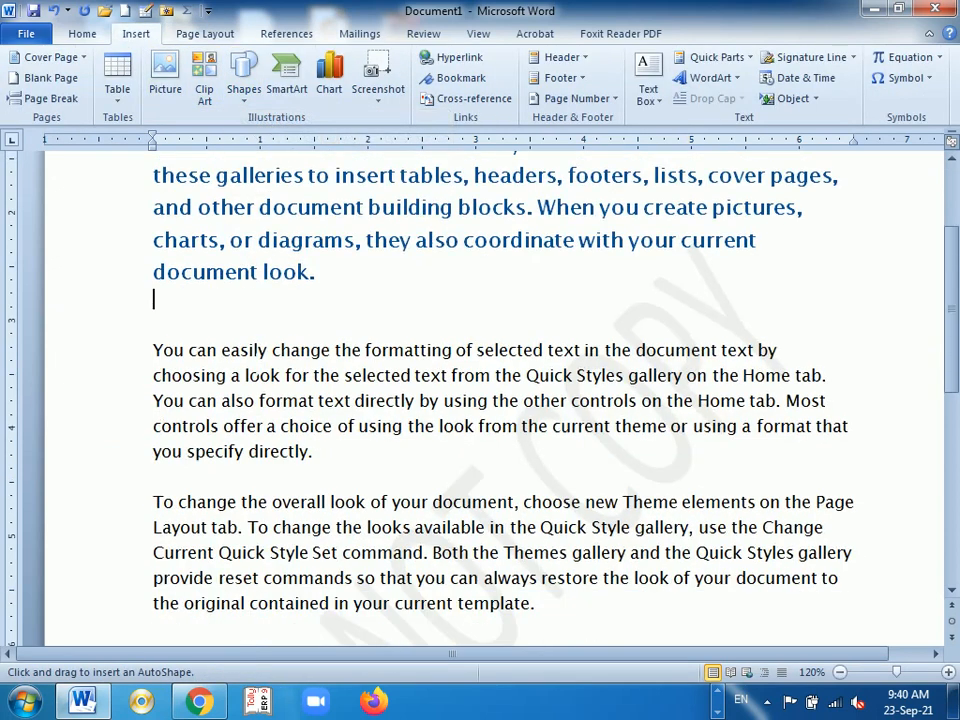
pyautogui.moveTo(352, 266)
pyautogui.mouseDown()
pyautogui.moveTo(628, 343)
pyautogui.moveTo(628, 358)
pyautogui.mouseUp()
# - Move the rounded rectangle slightly up and apply the glossy medium-blue gradient shape style from the gallery's last row
pyautogui.moveTo(497, 317); pyautogui.dragTo(493, 289)
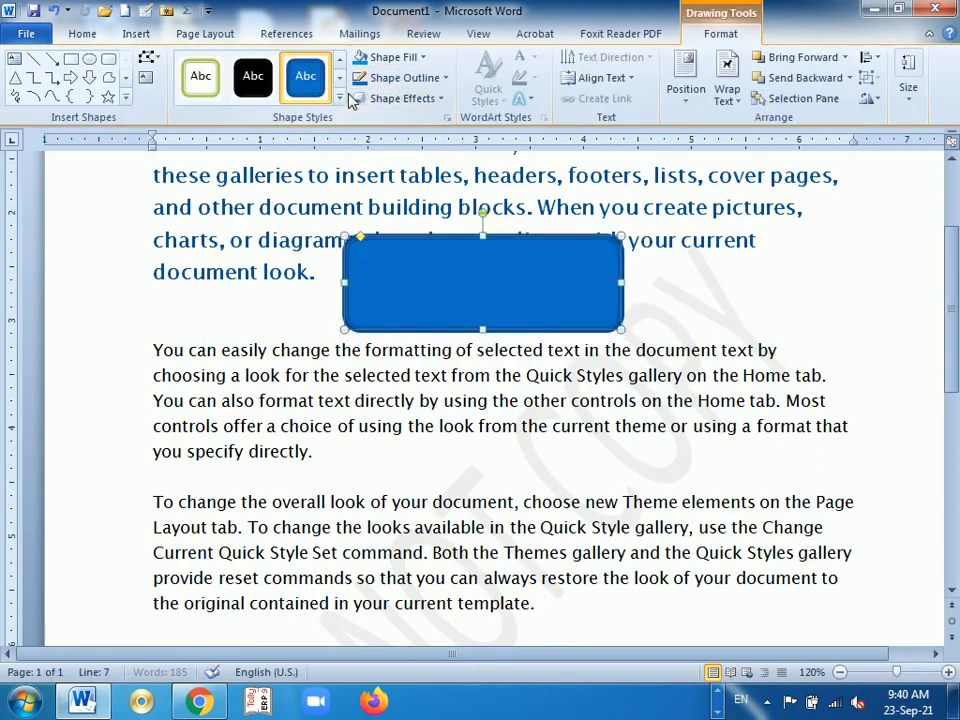
pyautogui.click(340, 98)
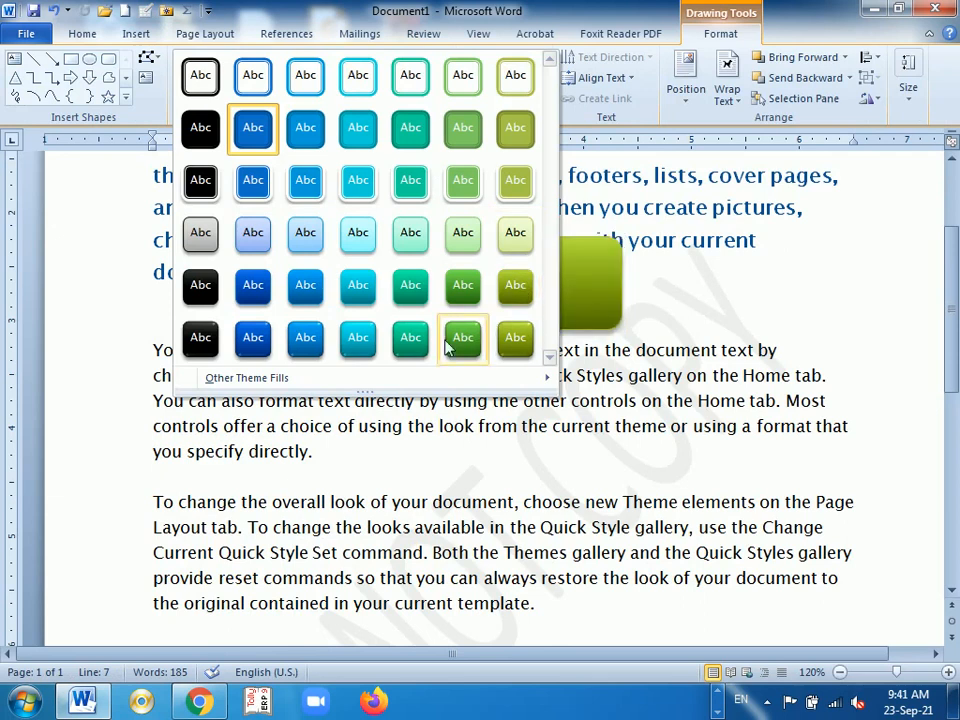
pyautogui.click(308, 342)
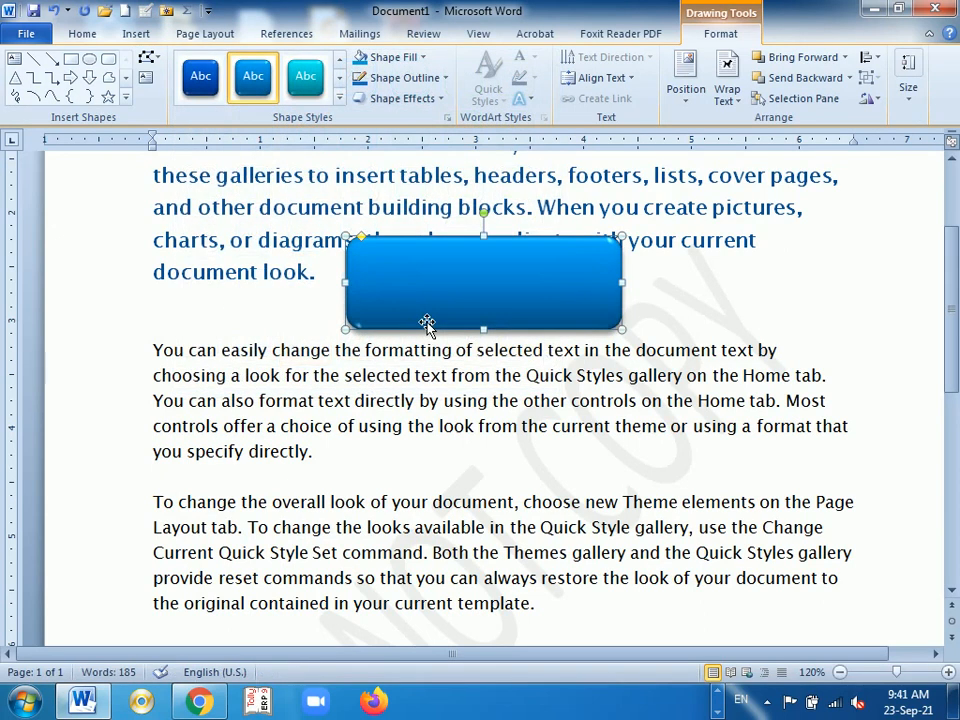
# - Apply the Paper theme effects to the document and move the rounded rectangle slightly down
pyautogui.click(185, 35)
pyautogui.click(60, 98)
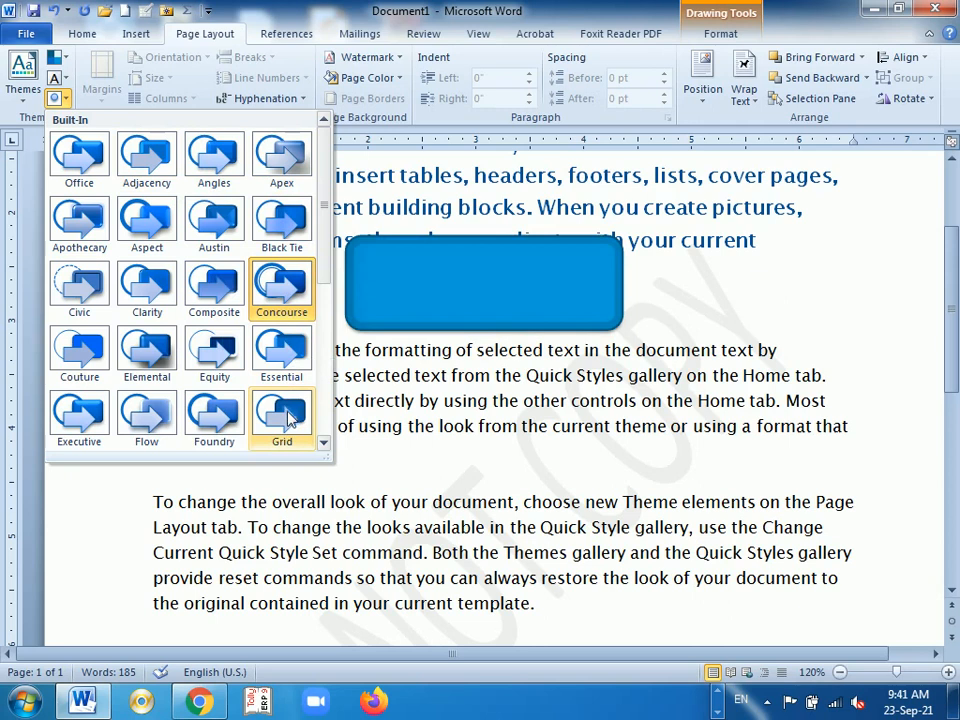
pyautogui.moveTo(325, 210); pyautogui.dragTo(325, 372)
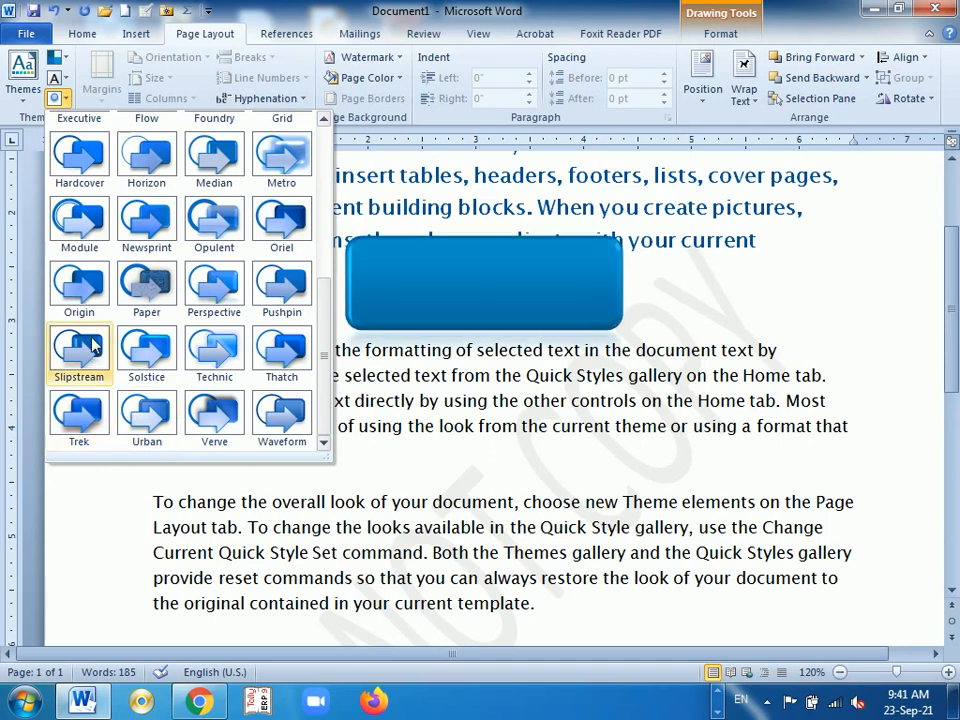
pyautogui.click(166, 287)
pyautogui.click(399, 272)
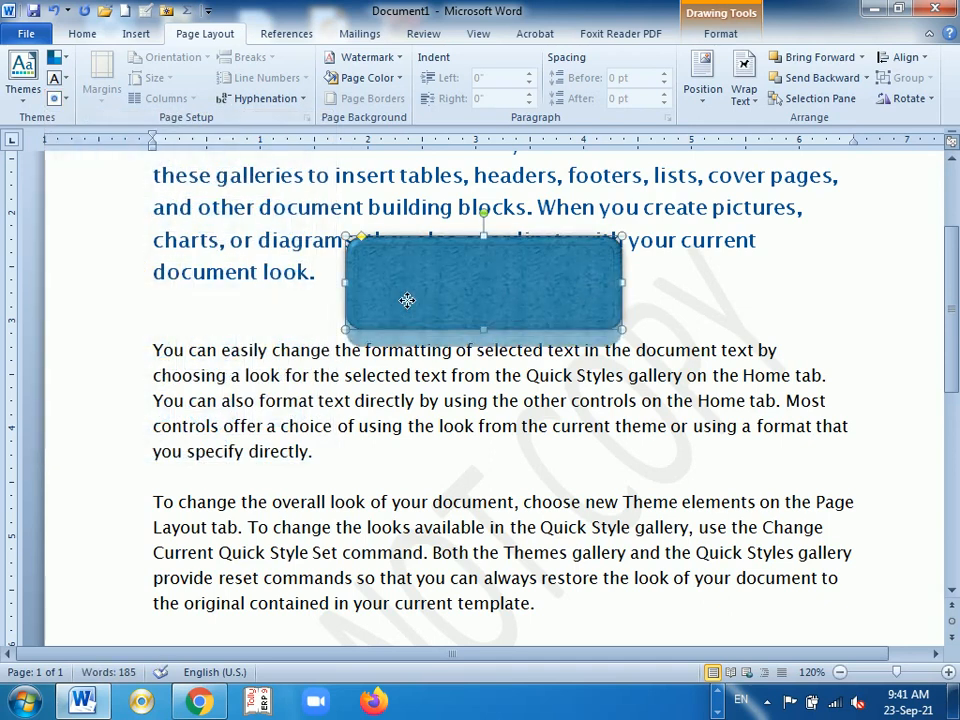
pyautogui.moveTo(407, 300); pyautogui.dragTo(407, 318)
pyautogui.click(60, 99)
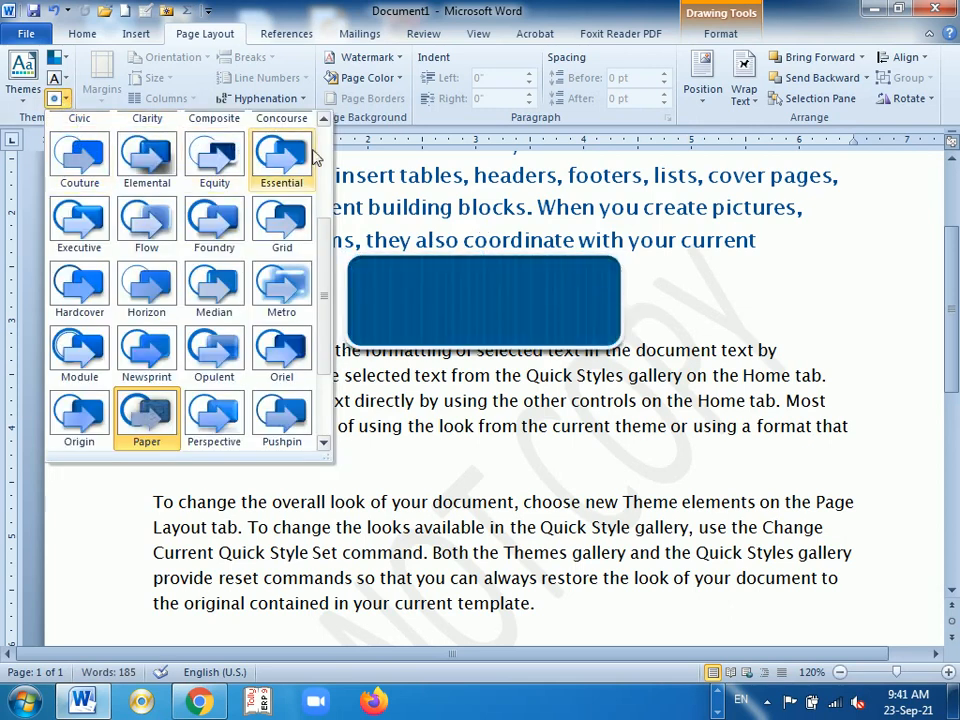
pyautogui.moveTo(327, 246); pyautogui.dragTo(321, 129)
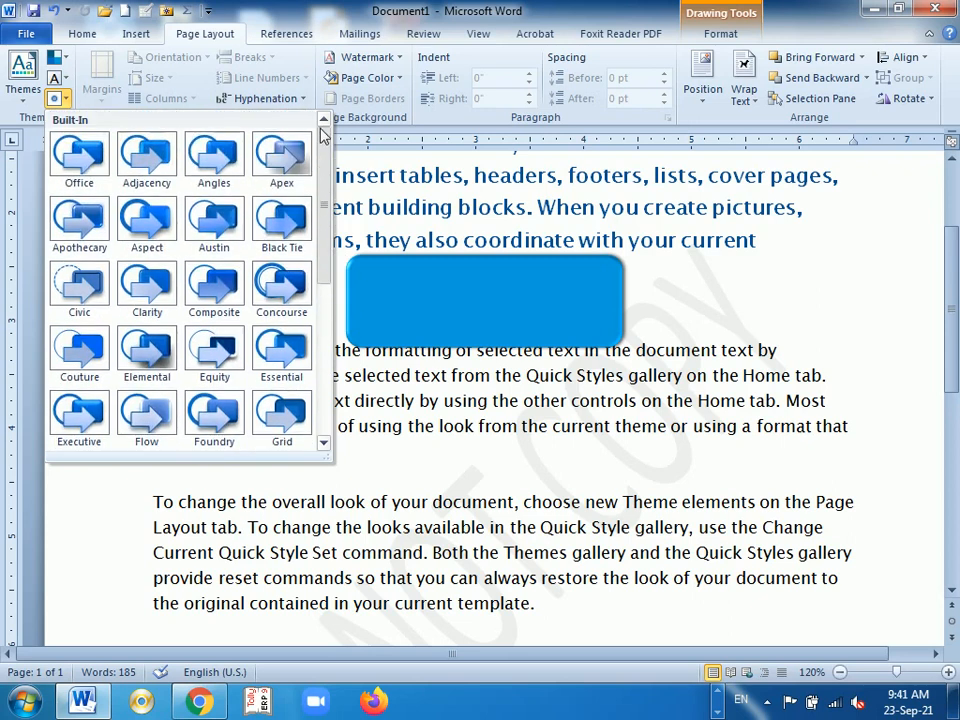
pyautogui.click(476, 317)
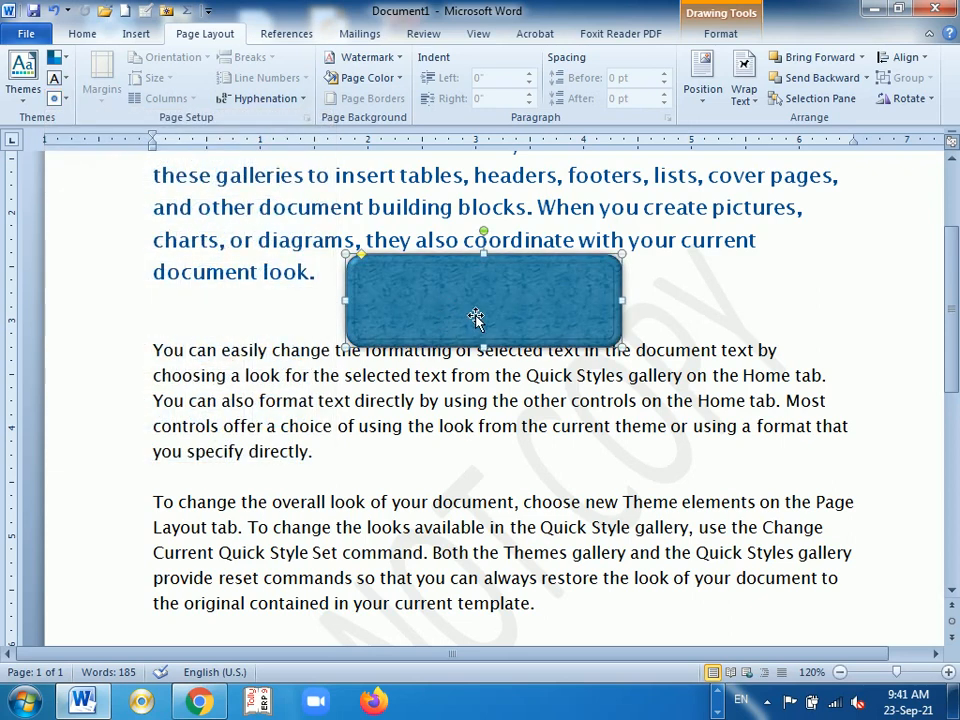
pyautogui.write('Rtgw \\\\\\\\')
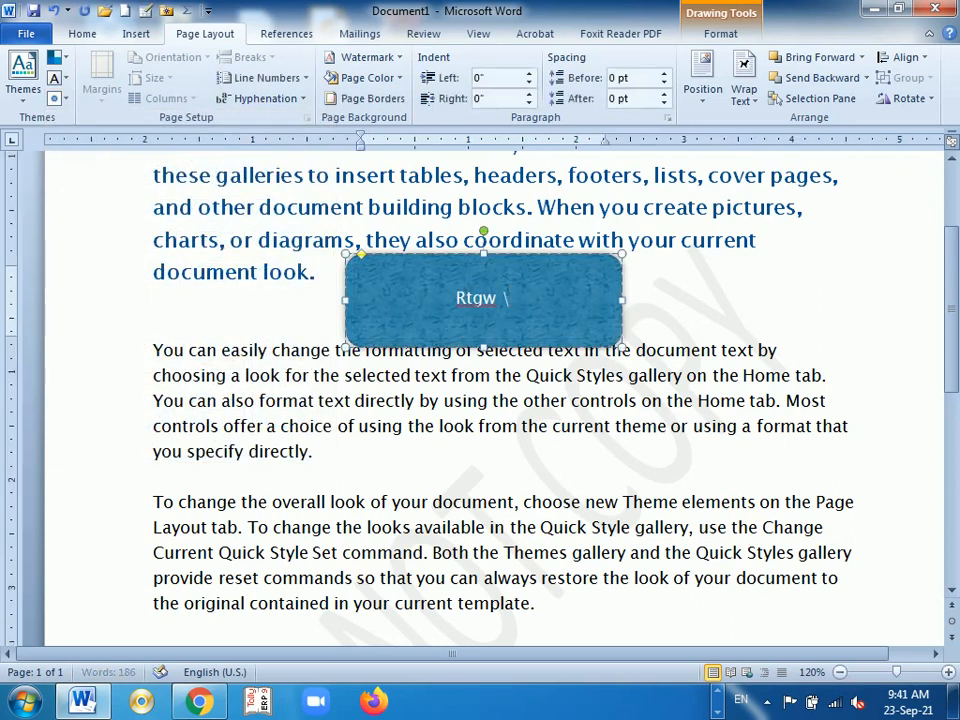
pyautogui.press('BackSpace')
pyautogui.press('BackSpace')
pyautogui.press('BackSpace')
pyautogui.press('BackSpace')
pyautogui.press('BackSpace')
pyautogui.press('BackSpace')
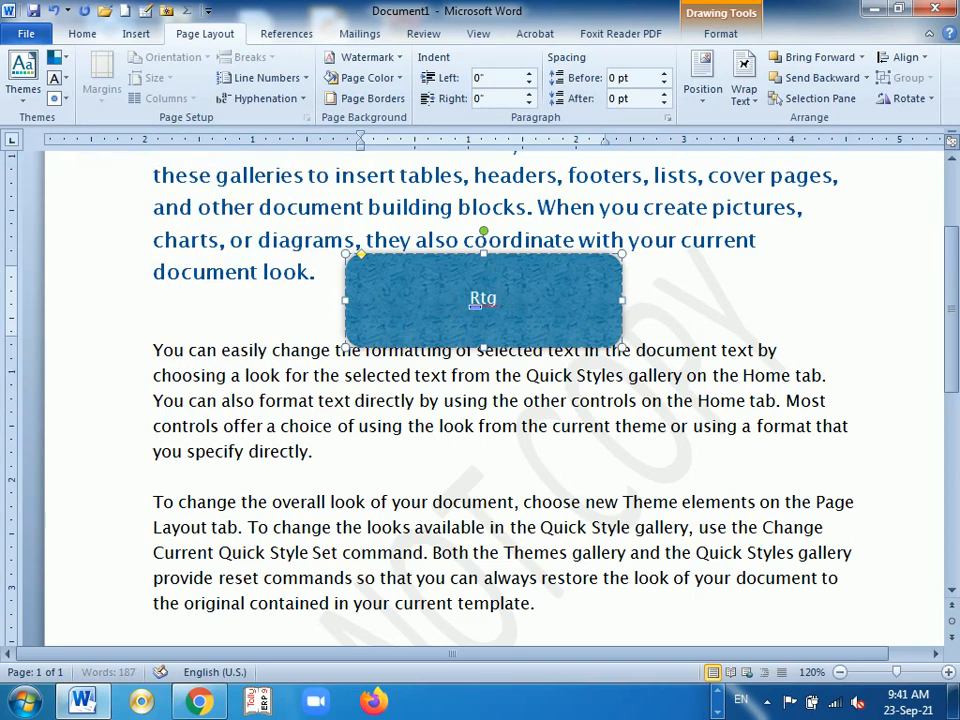
# - Enter the text "The com0uter i" inside the rounded rectangle
pyautogui.write('The cmopute')
pyautogui.press('BackSpace')
pyautogui.press('BackSpace')
pyautogui.press('BackSpace')
pyautogui.press('BackSpace')
pyautogui.press('BackSpace')
pyautogui.press('BackSpace')
pyautogui.press('BackSpace')
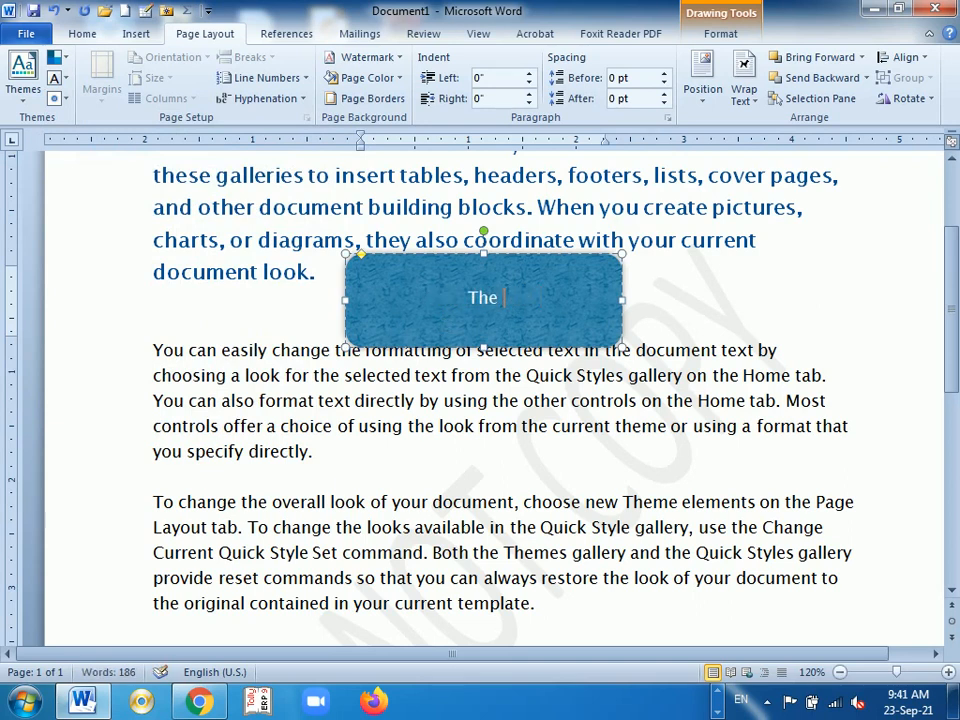
pyautogui.write('com0uter is')
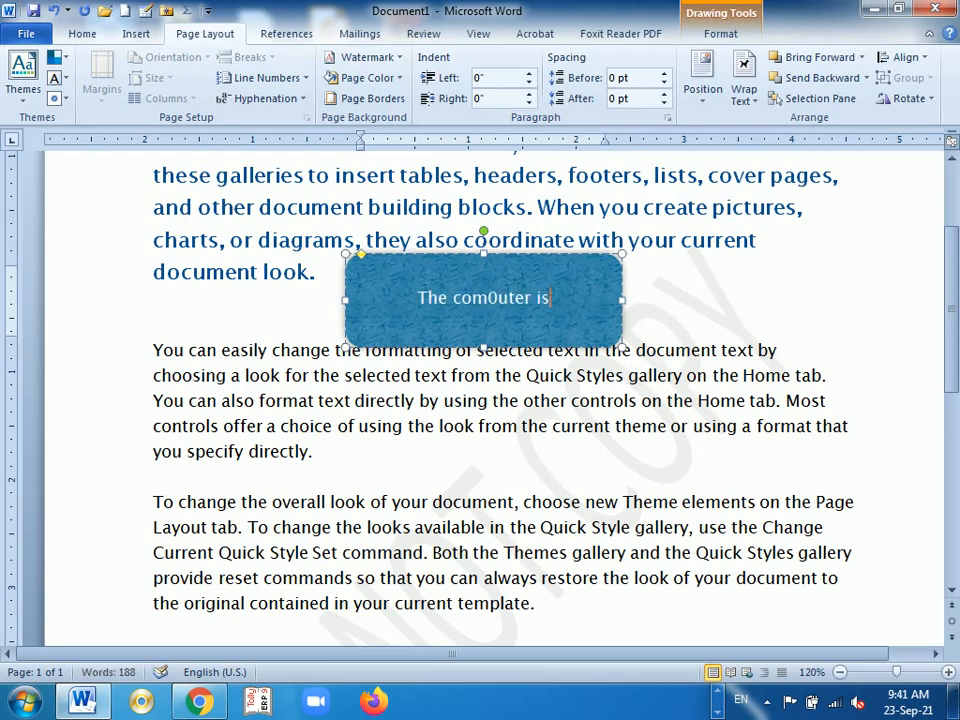
pyautogui.press('BackSpace')
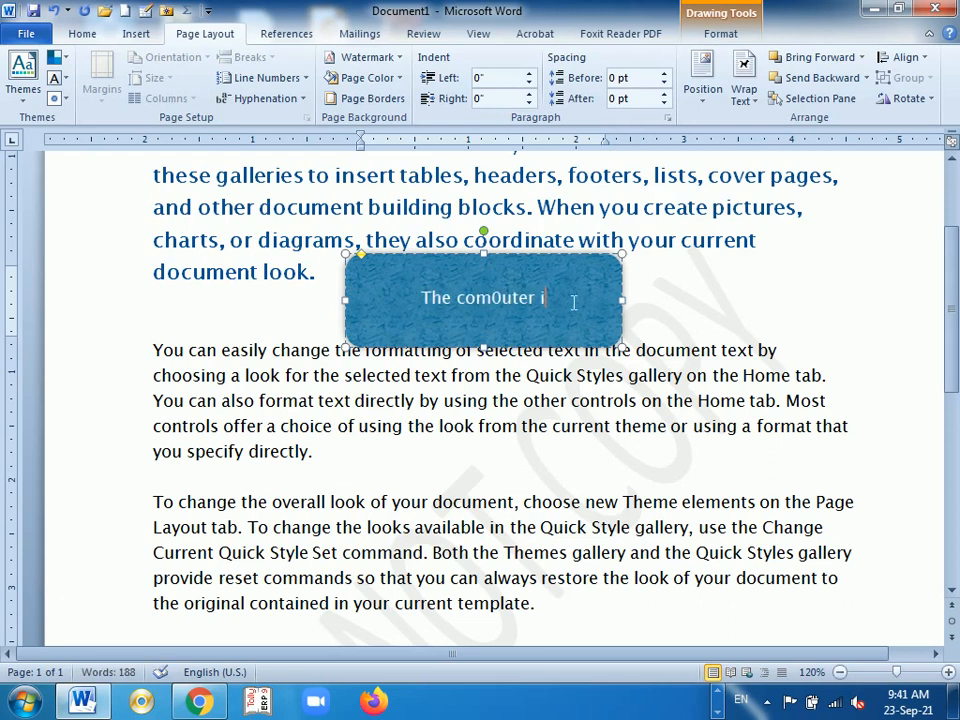
# - Select the text in the rounded rectangle and browse the built-in theme fonts and theme colors without applying any
pyautogui.moveTo(574, 302); pyautogui.dragTo(429, 298)
pyautogui.click(63, 85)
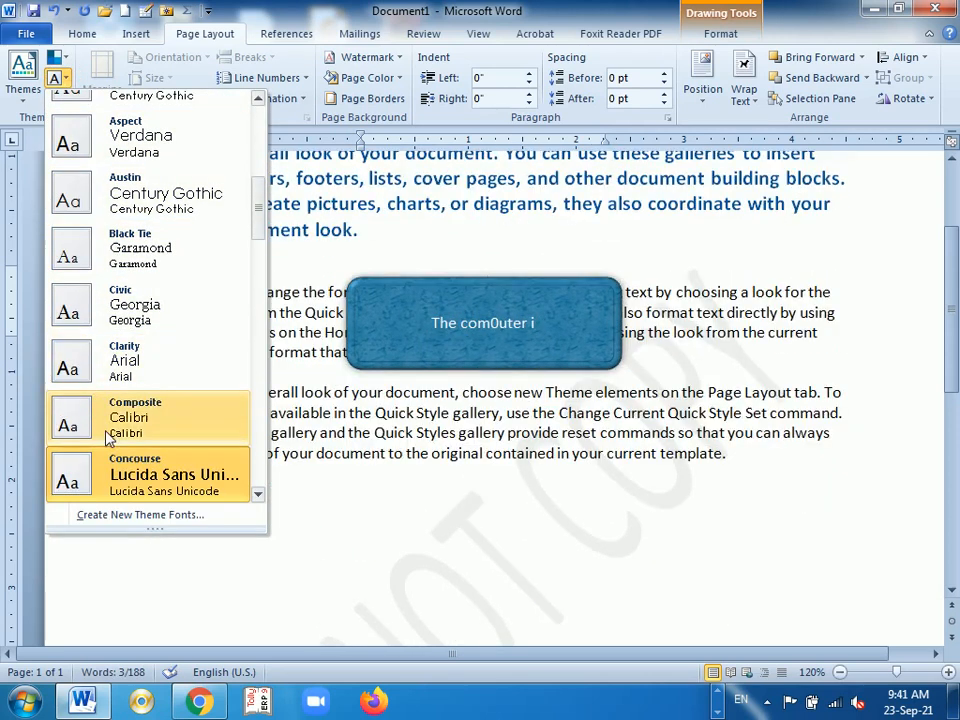
pyautogui.click(625, 491)
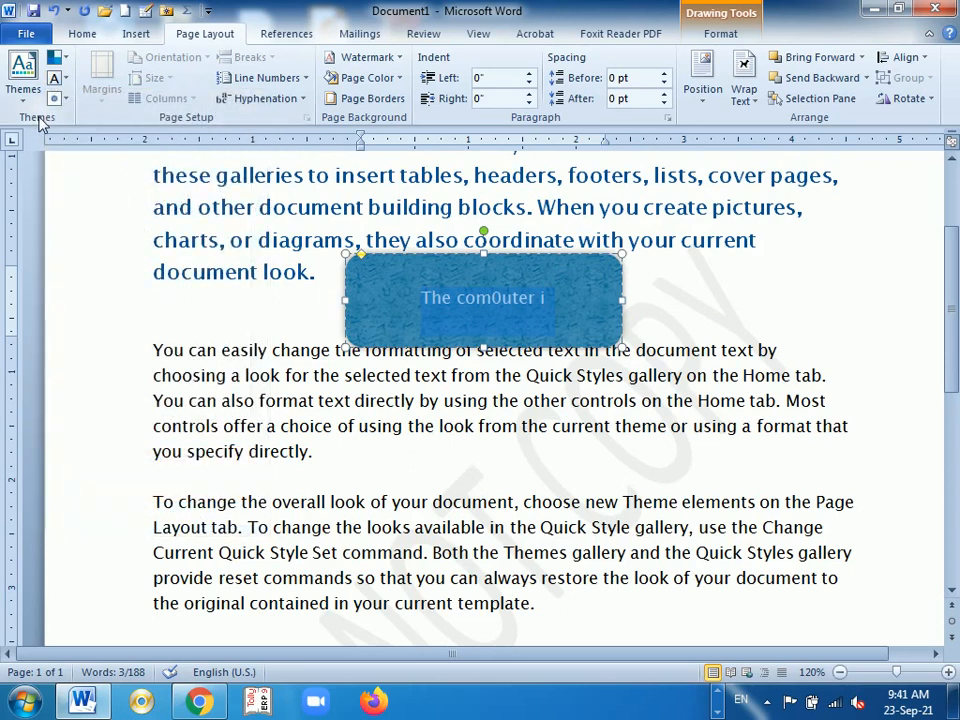
pyautogui.click(56, 58)
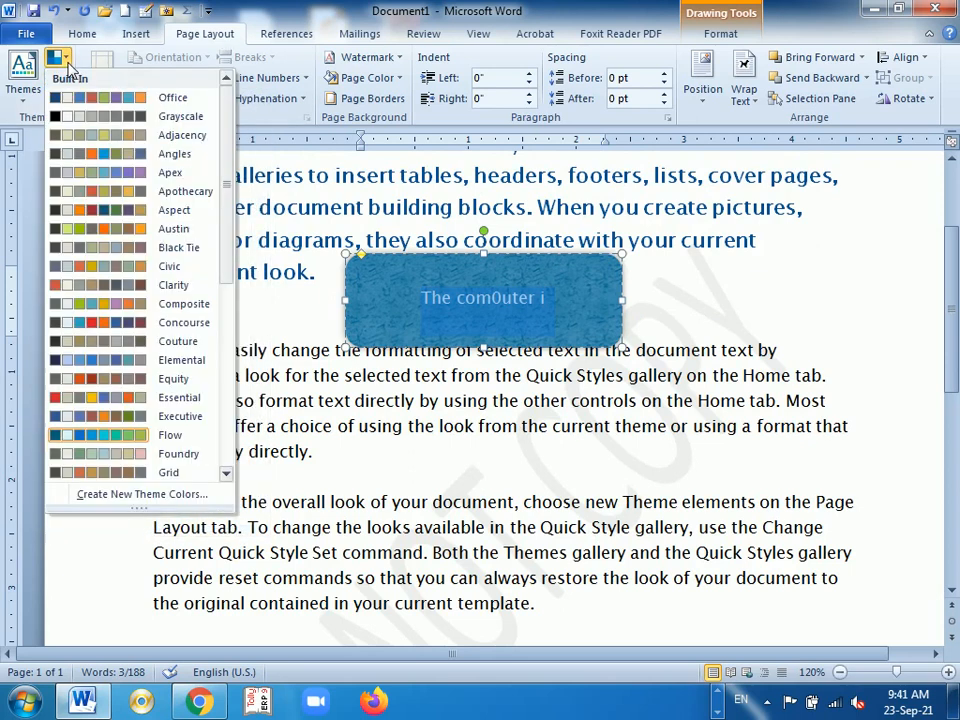
pyautogui.click(346, 304)
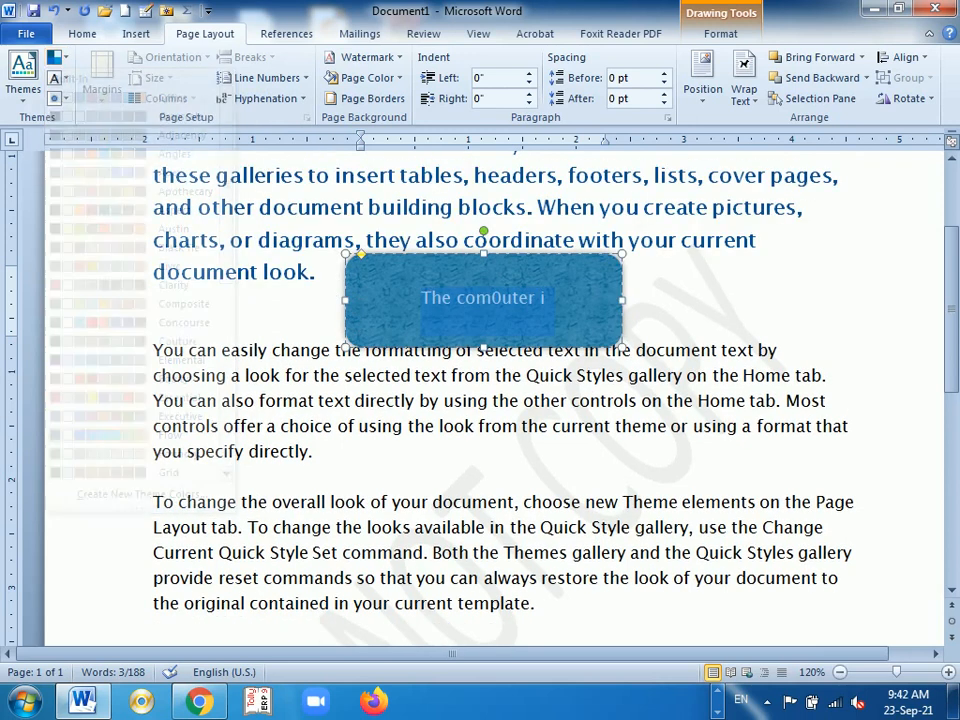
pyautogui.click(56, 78)
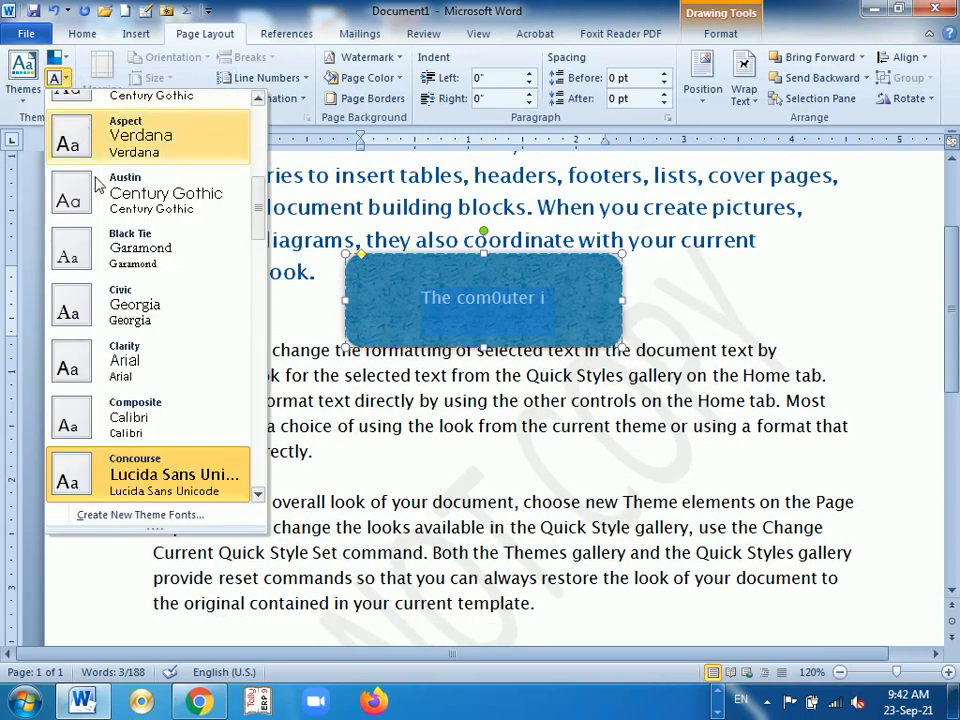
pyautogui.click(351, 210)
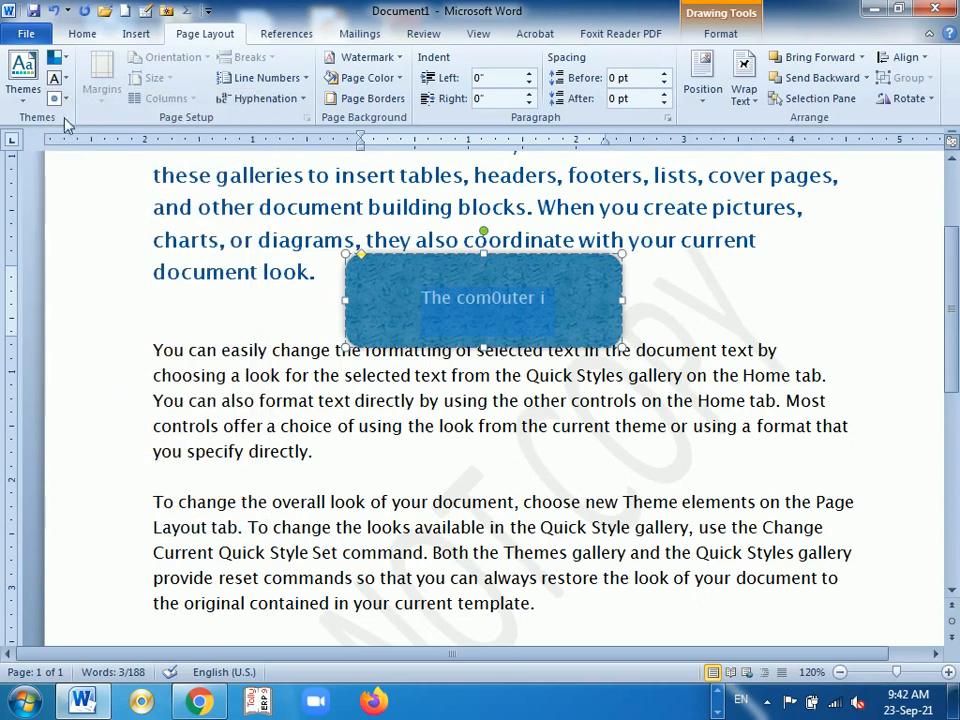
# - Apply the Metro theme effects to the document and deselect the rounded rectangle's text
pyautogui.click(67, 100)
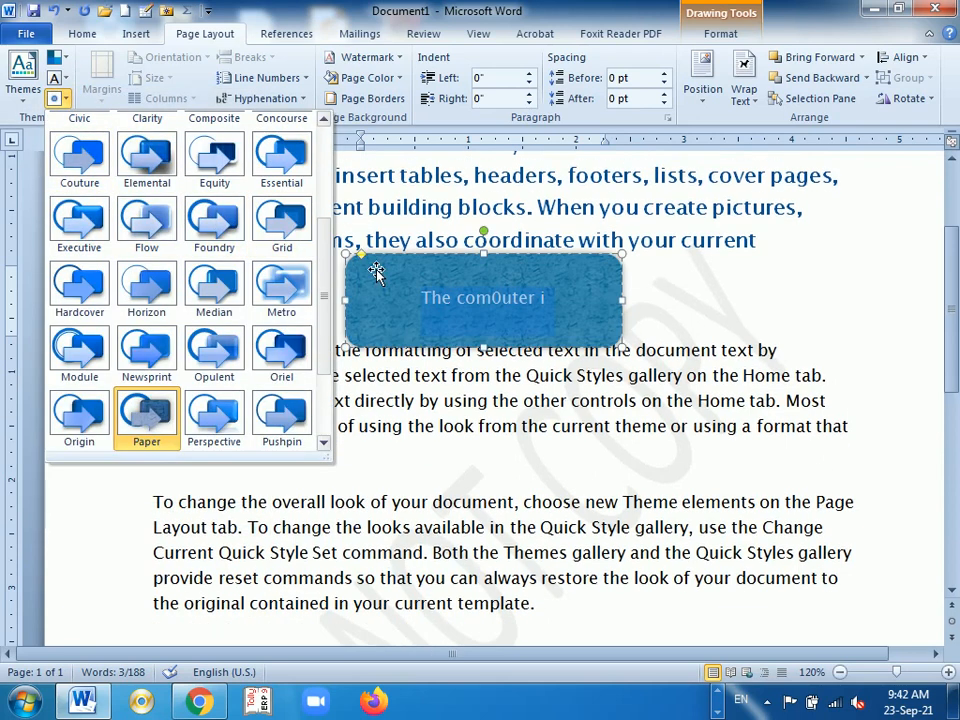
pyautogui.click(292, 290)
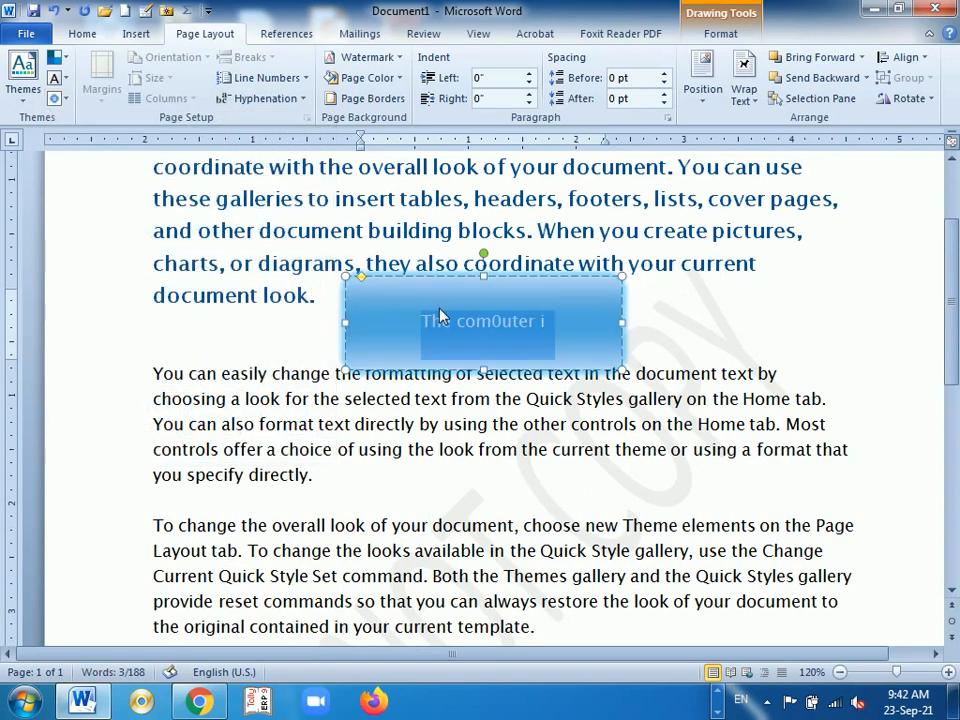
pyautogui.click(440, 298)
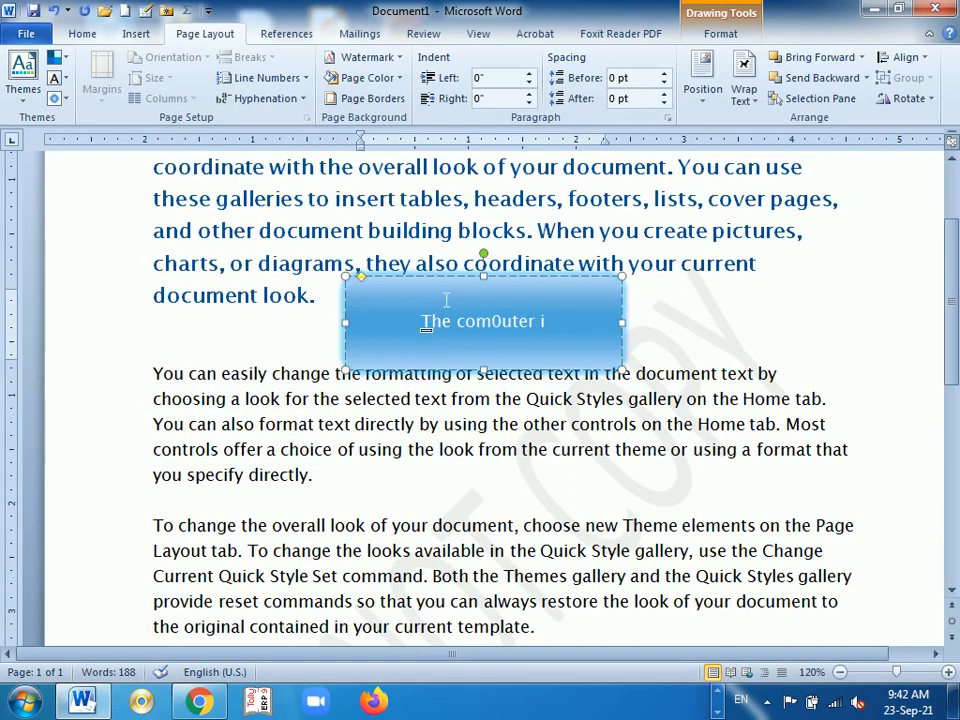
pyautogui.click(720, 33)
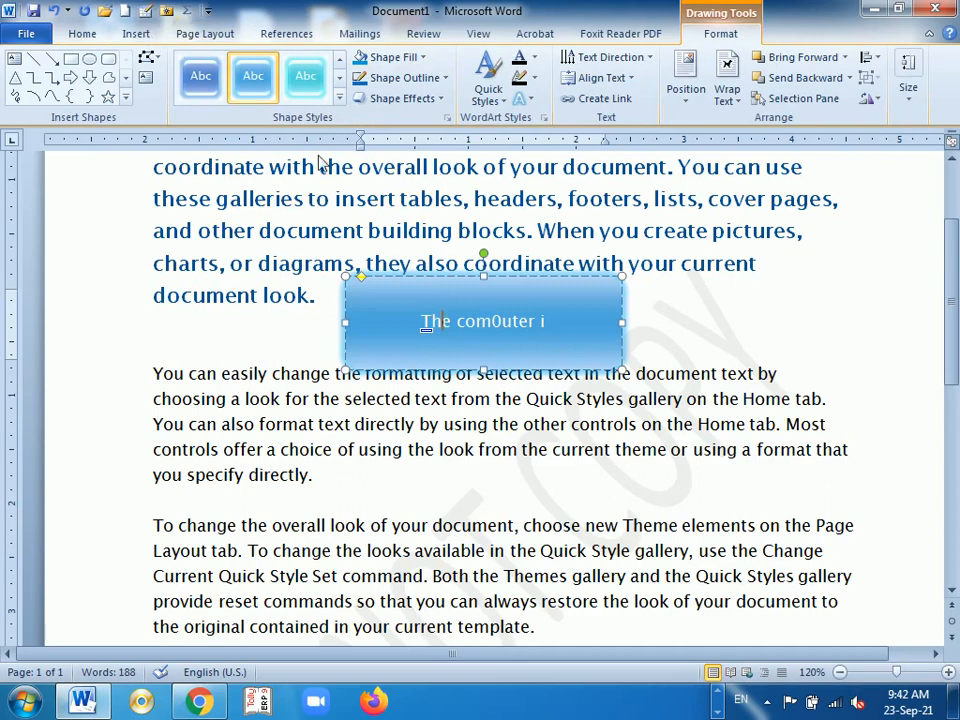
pyautogui.click(204, 33)
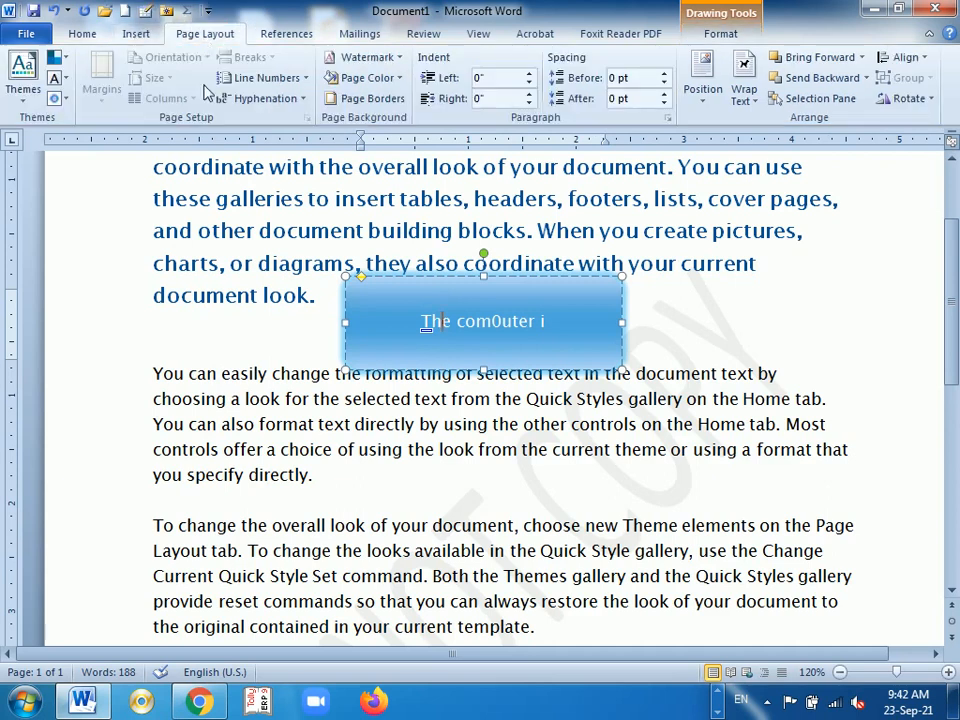
# - Place the cursor at the document start and move the page's right margin outward to about the 7-inch ruler mark
pyautogui.click(165, 266)
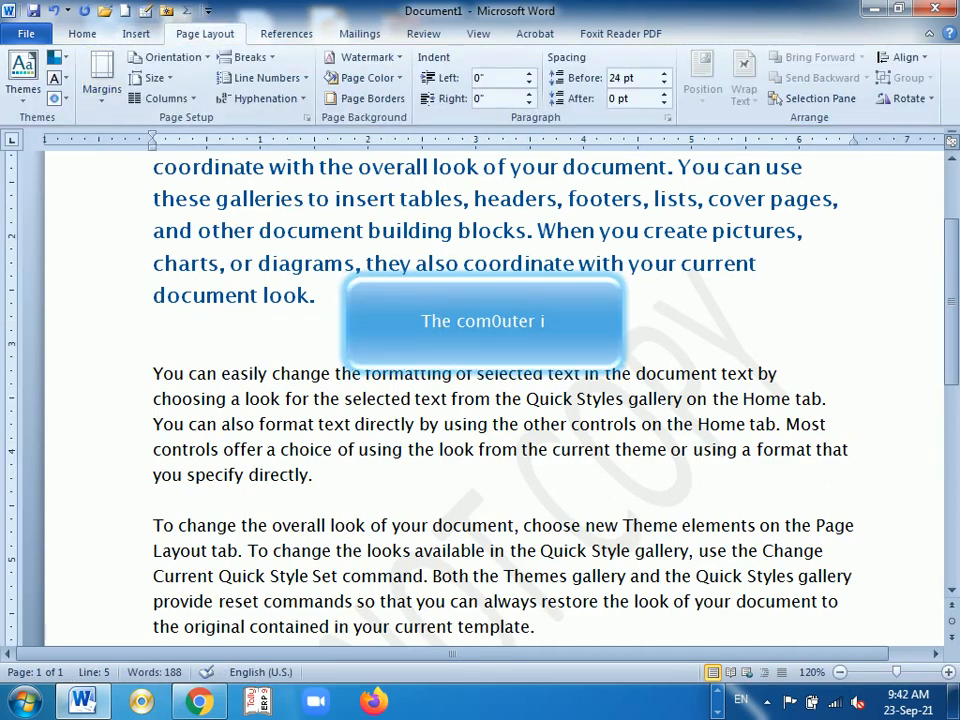
pyautogui.scroll(3, 480, 400)
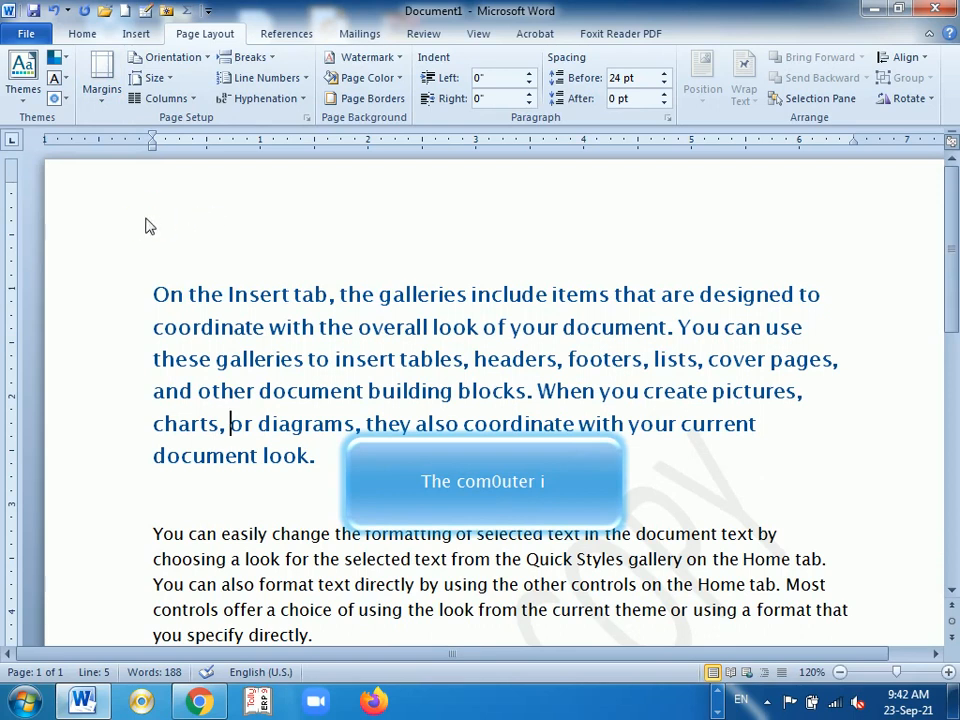
pyautogui.hotkey('ctrl', 'Home')
pyautogui.moveTo(853, 140); pyautogui.dragTo(914, 140)
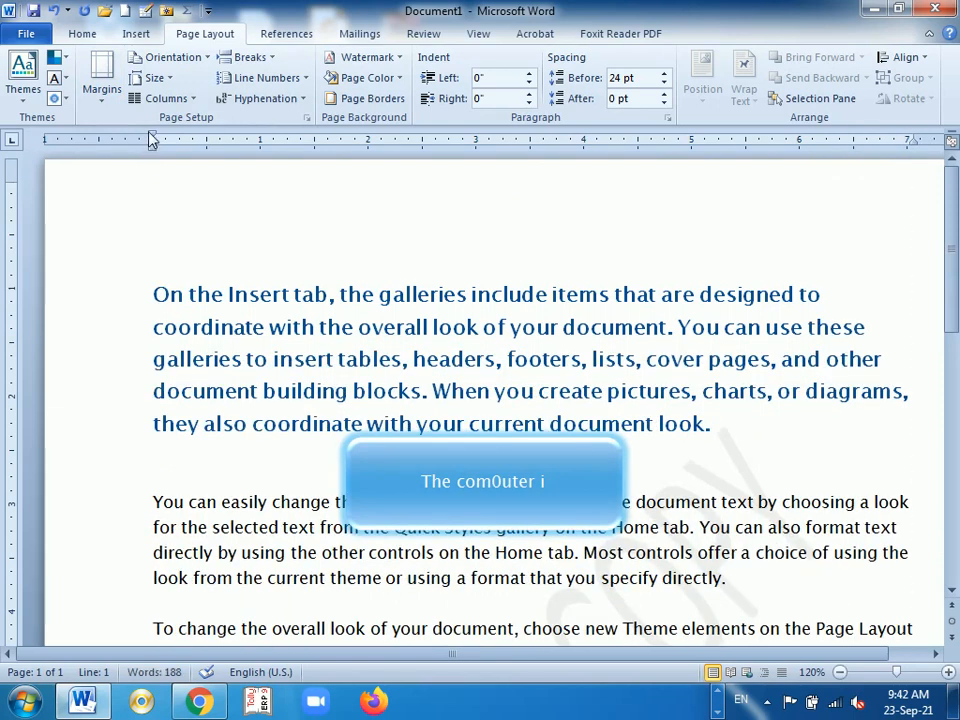
# - Apply the Narrow margin preset with 0.5" on all sides and look over the page
pyautogui.click(101, 72)
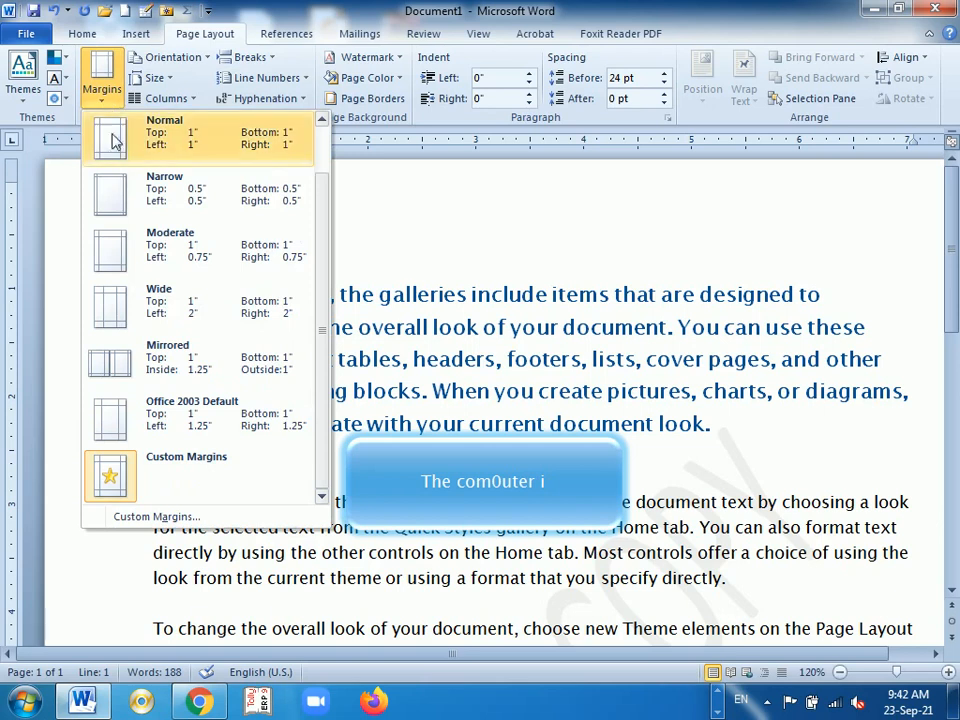
pyautogui.moveTo(324, 199); pyautogui.dragTo(314, 150)
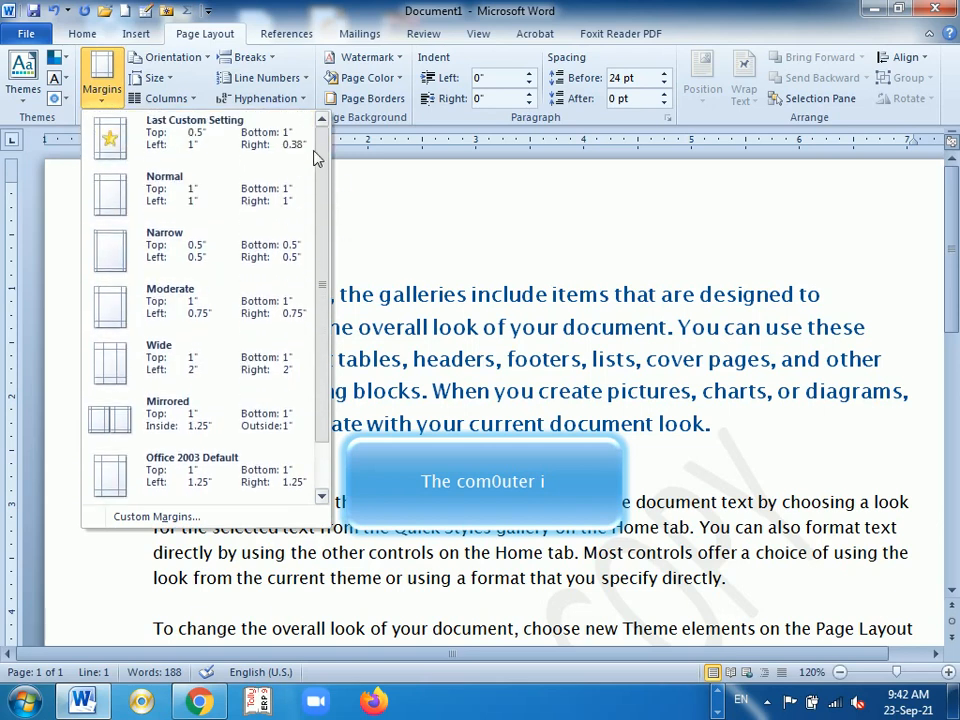
pyautogui.click(150, 248)
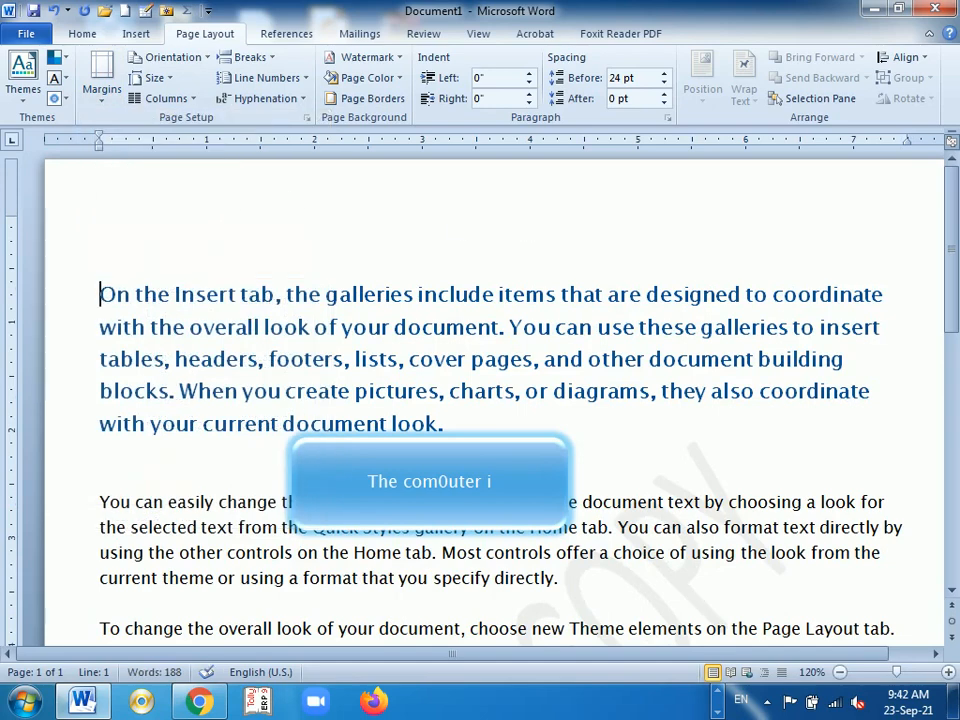
pyautogui.scroll(-7, 493, 242)
pyautogui.scroll(8, 493, 242)
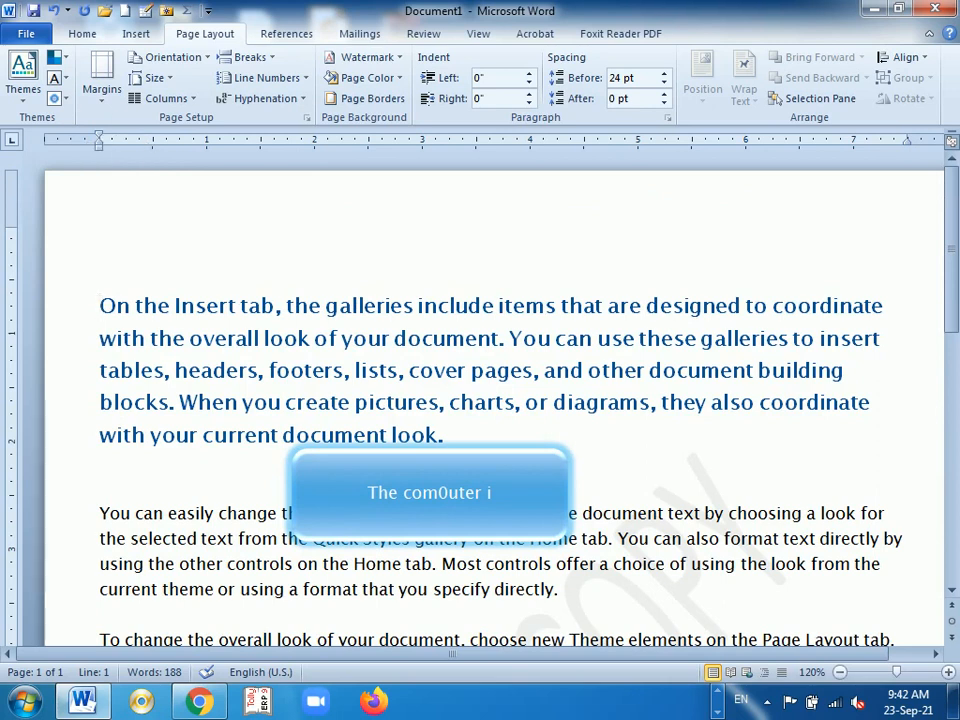
# - Set custom margins of 0.2" top and 0.2" left for the whole document, letting Word fix those outside the printable area
pyautogui.click(101, 97)
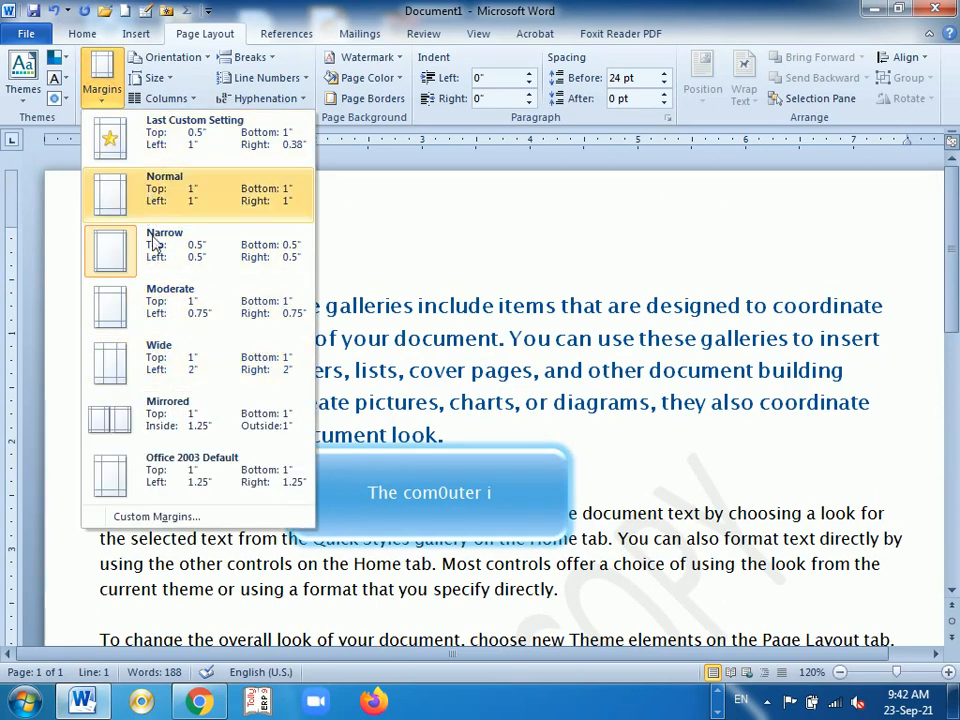
pyautogui.click(194, 514)
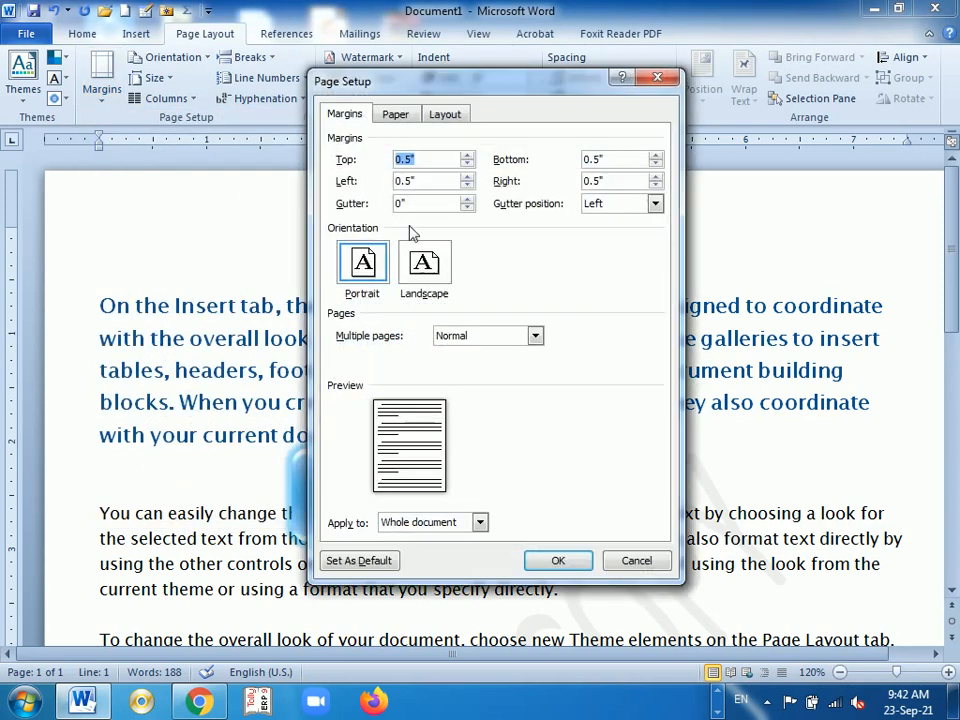
pyautogui.click(467, 164)
pyautogui.click(467, 164)
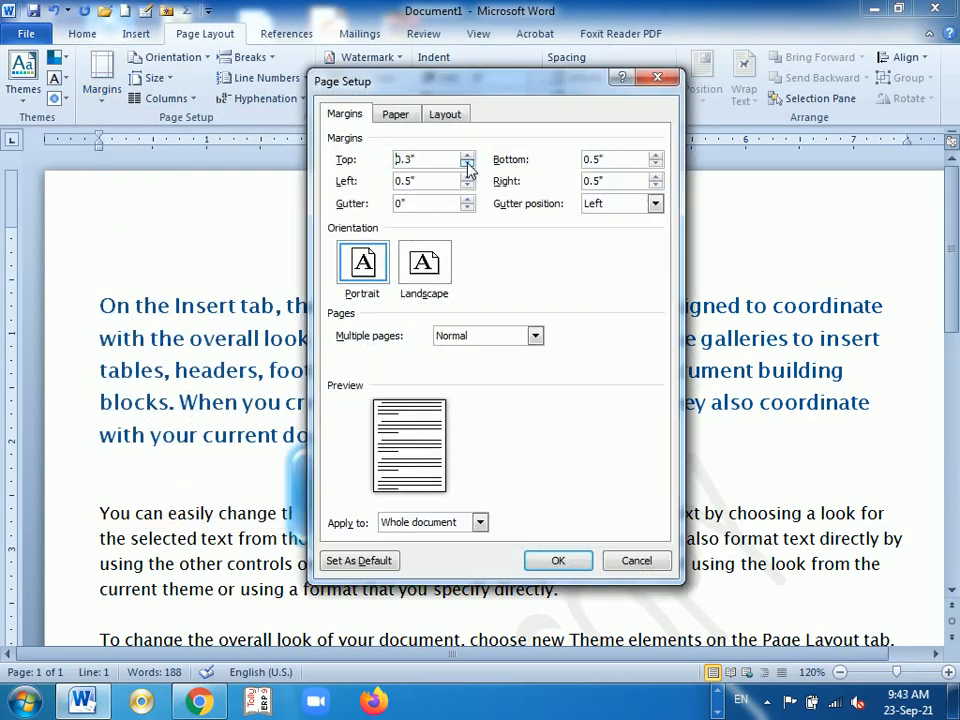
pyautogui.click(467, 164)
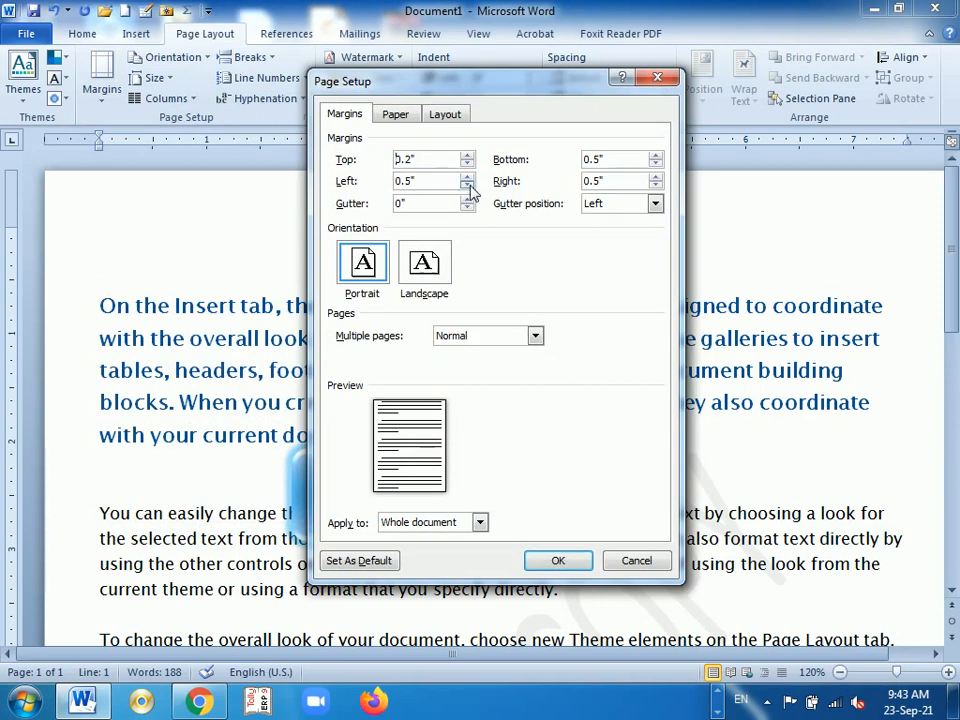
pyautogui.click(467, 186)
pyautogui.click(555, 561)
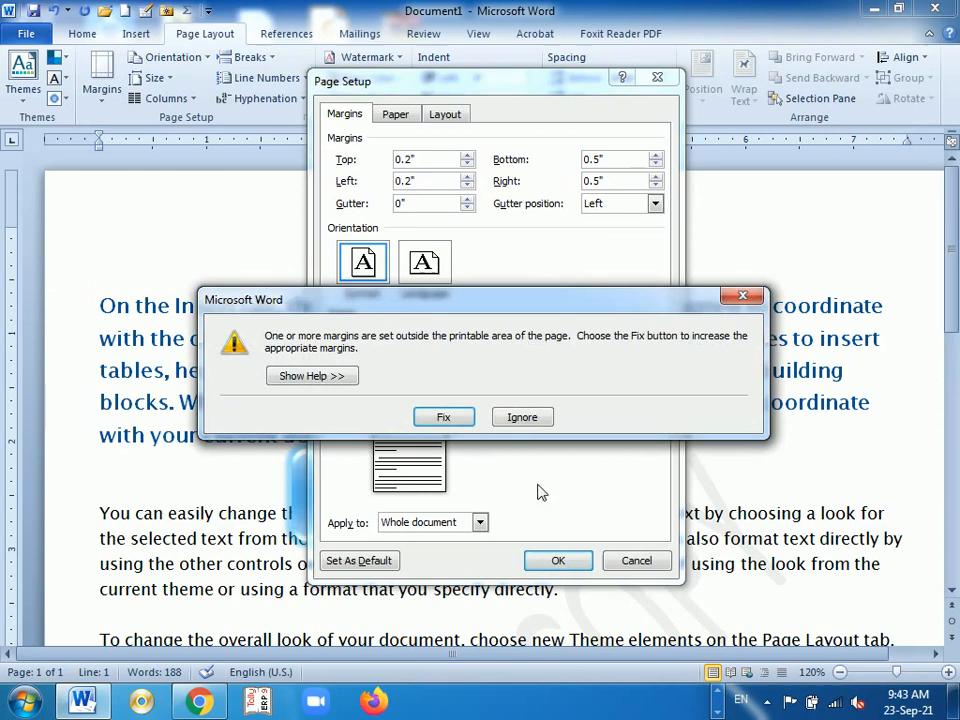
pyautogui.click(447, 418)
pyautogui.click(575, 563)
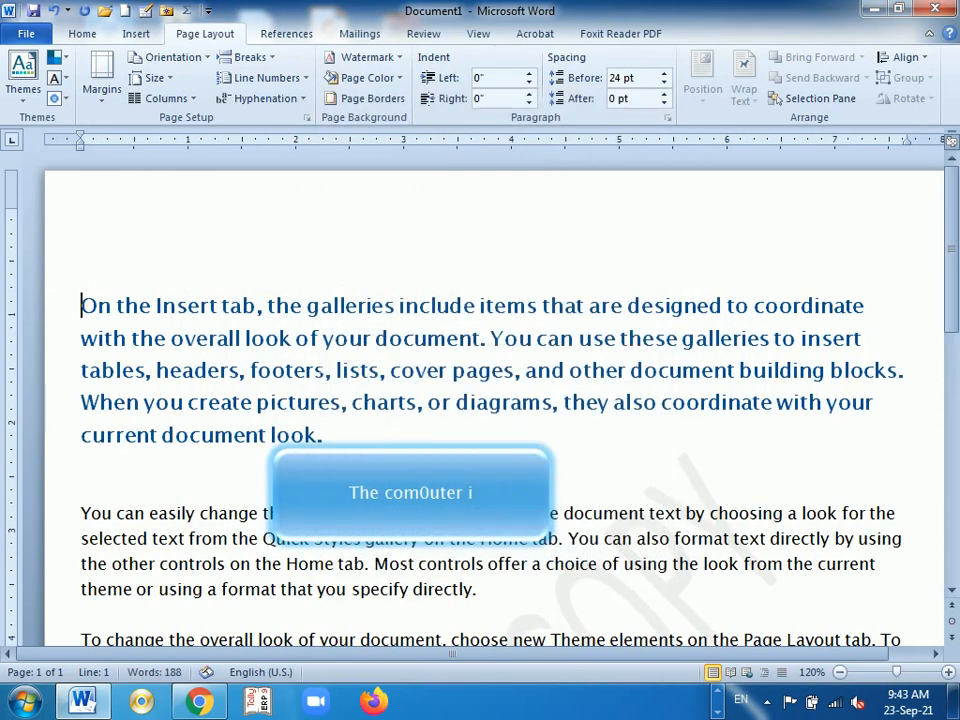
# - Change the page orientation to Landscape, look over the page, and return it to Portrait
pyautogui.click(89, 266)
pyautogui.click(84, 246)
pyautogui.click(199, 62)
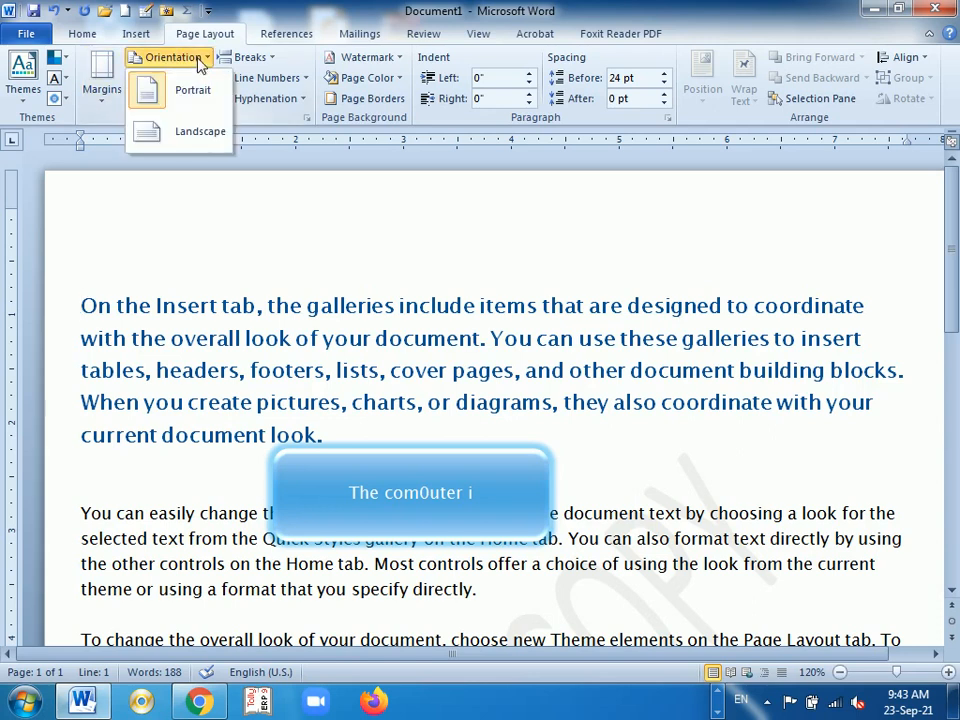
pyautogui.click(199, 134)
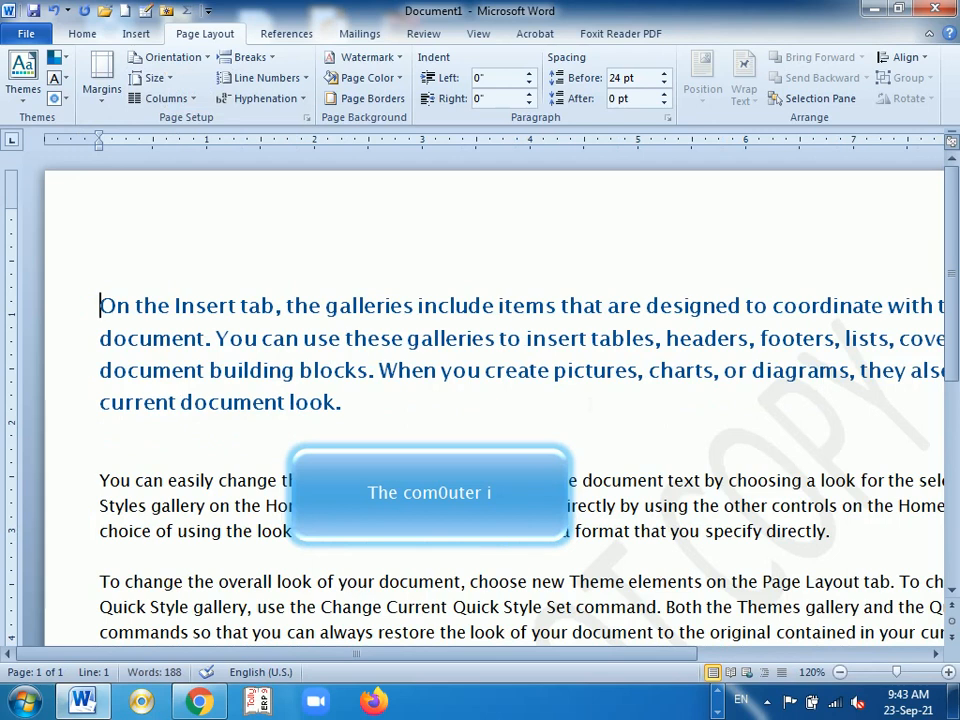
pyautogui.scroll(-3, 490, 400)
pyautogui.scroll(-4, 490, 400)
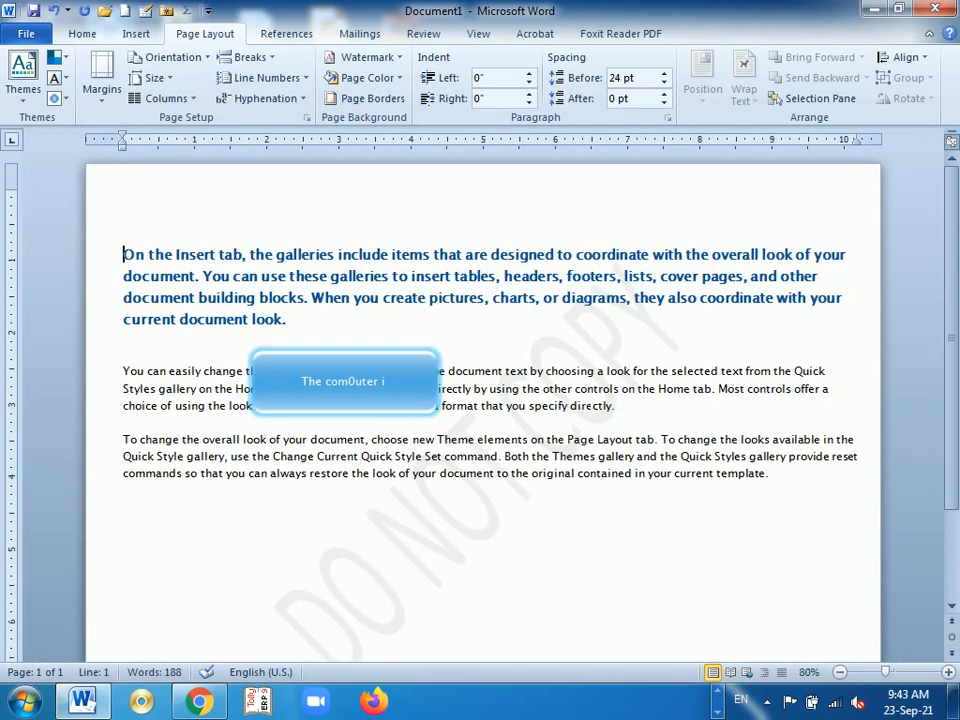
pyautogui.scroll(1, 490, 400)
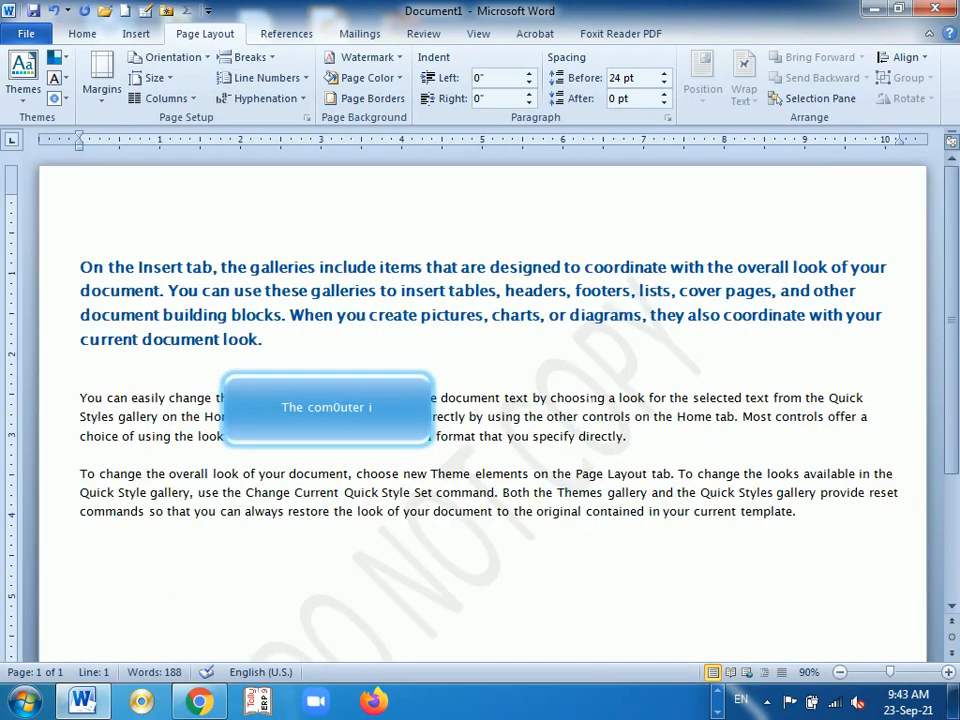
pyautogui.click(185, 57)
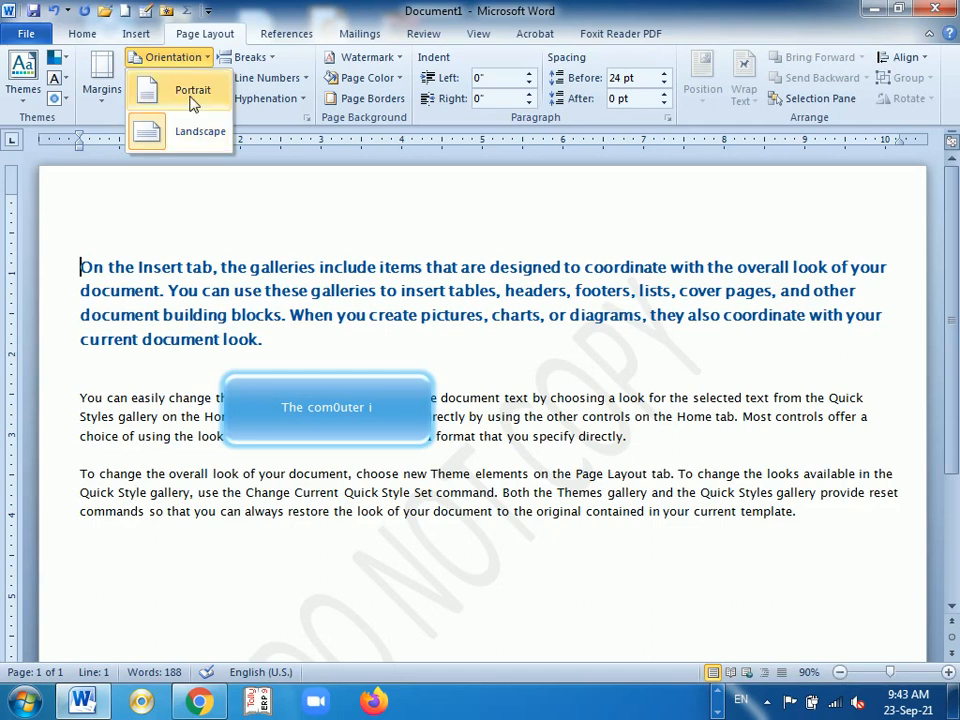
pyautogui.click(183, 90)
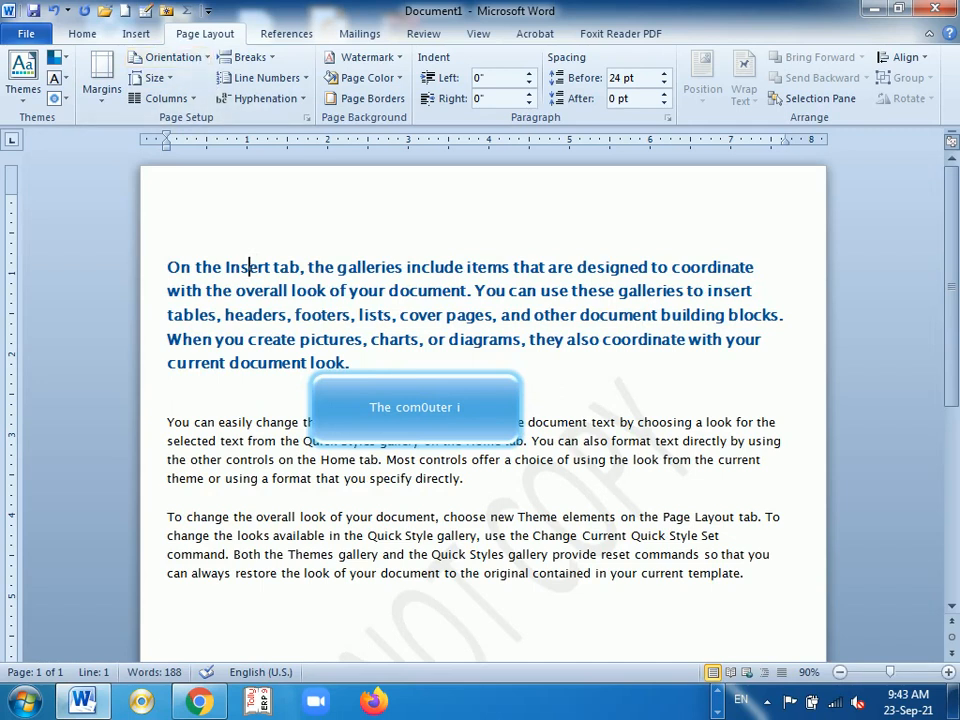
# - Delete the blue rounded rectangle shape that overlaps the body text
pyautogui.click(433, 409)
pyautogui.press('BackSpace')
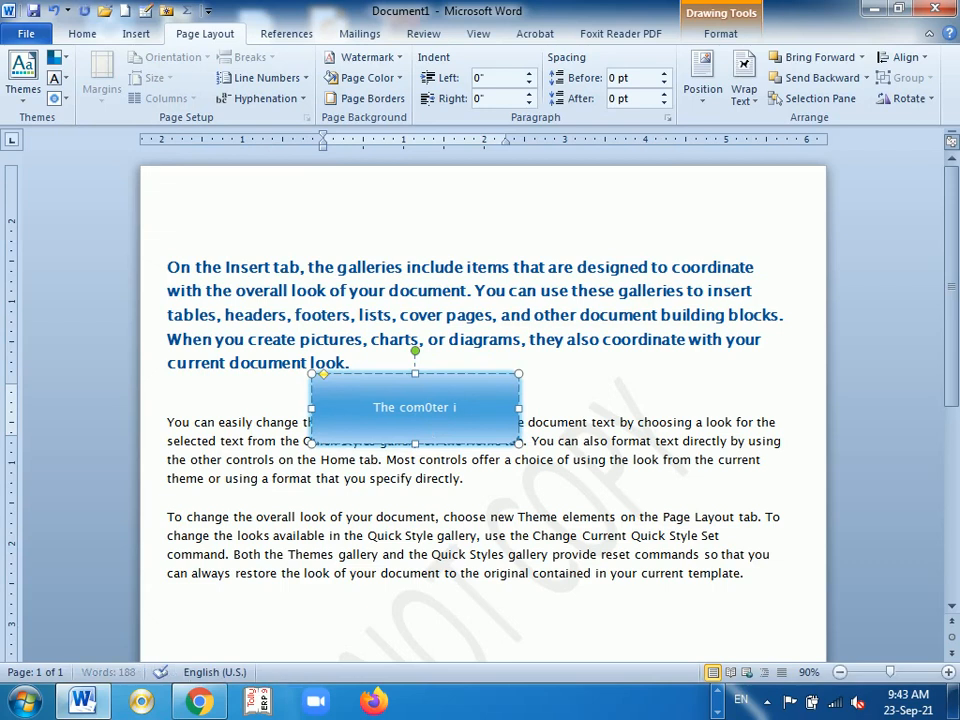
pyautogui.click(442, 375)
pyautogui.press('Delete')
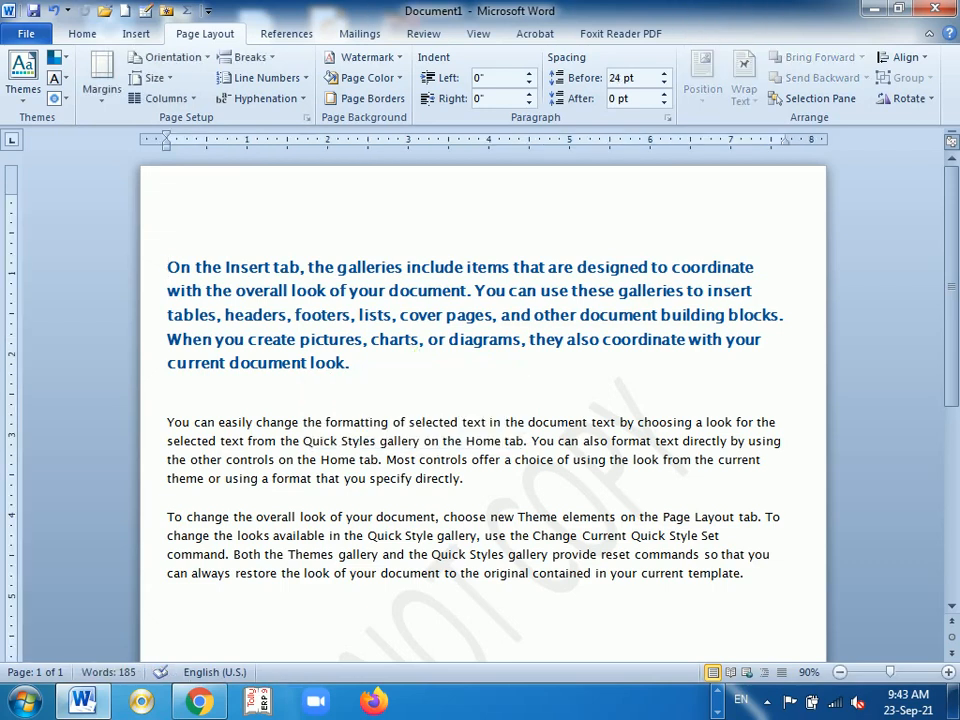
# - Copy the blue heading paragraph and paste it twelve times over the selection to fill several pages
pyautogui.moveTo(169, 269); pyautogui.dragTo(366, 380)
pyautogui.hotkey('ctrl', 'c')
pyautogui.hotkey('ctrl', 'v')
pyautogui.hotkey('ctrl', 'v')
pyautogui.hotkey('ctrl', 'v')
pyautogui.hotkey('ctrl', 'v')
pyautogui.hotkey('ctrl', 'v')
pyautogui.hotkey('ctrl', 'v')
pyautogui.hotkey('ctrl', 'v')
pyautogui.hotkey('ctrl', 'v')
pyautogui.hotkey('ctrl', 'v')
pyautogui.hotkey('ctrl', 'v')
pyautogui.hotkey('ctrl', 'v')
pyautogui.hotkey('ctrl', 'v')
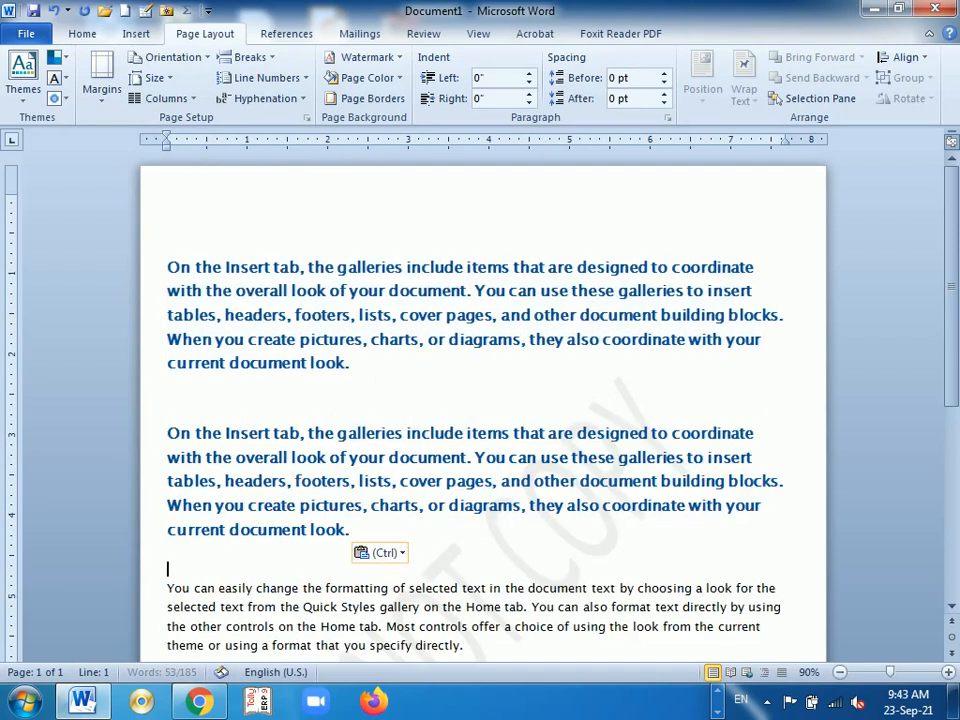
# - Set the paper size to A4 (8.27" x 11.69") and look over the pages back to the document start
pyautogui.scroll(10, 480, 400)
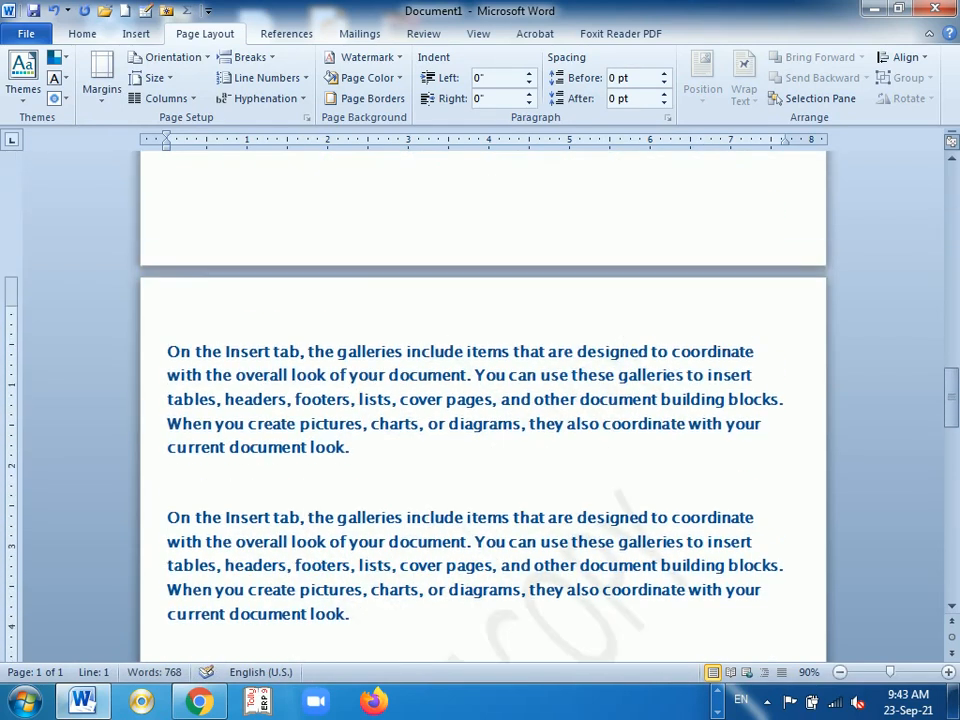
pyautogui.scroll(2, 304, 470)
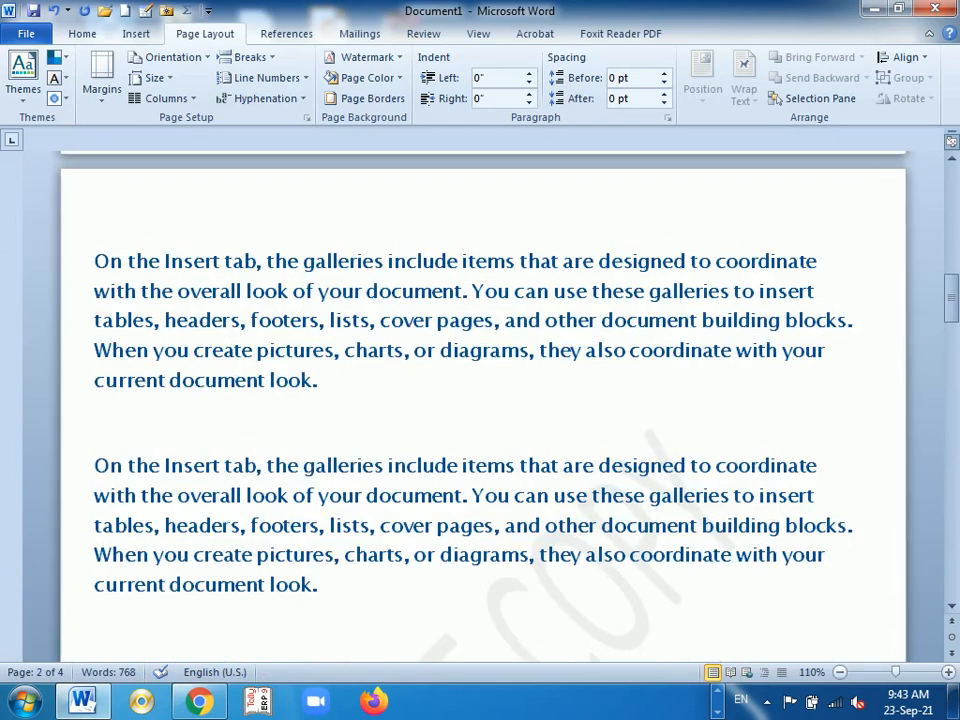
pyautogui.moveTo(950, 292); pyautogui.dragTo(952, 290)
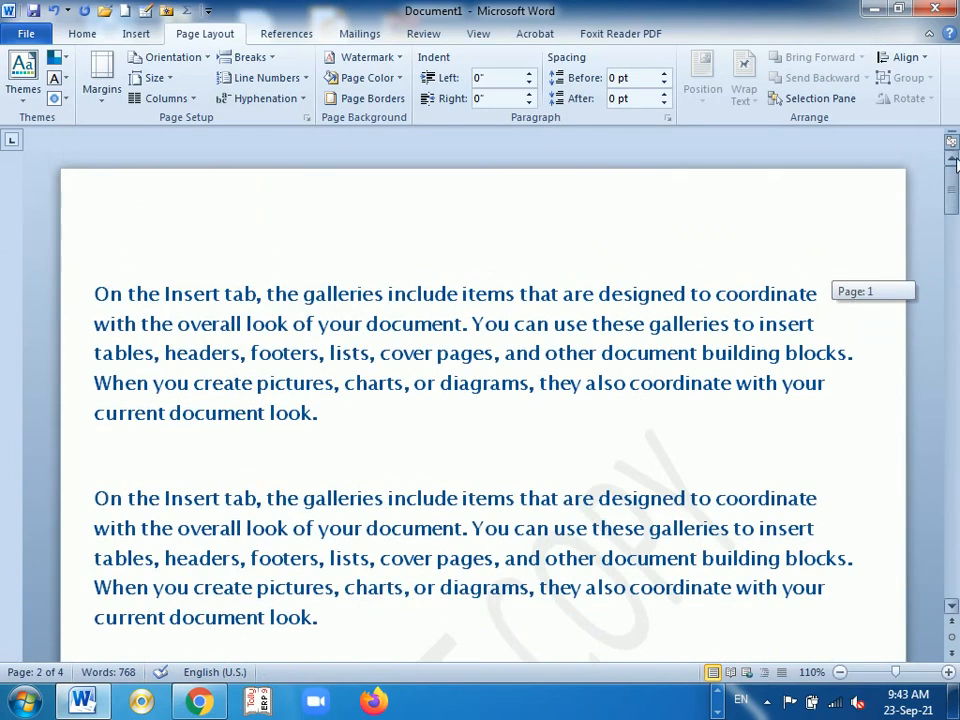
pyautogui.click(168, 79)
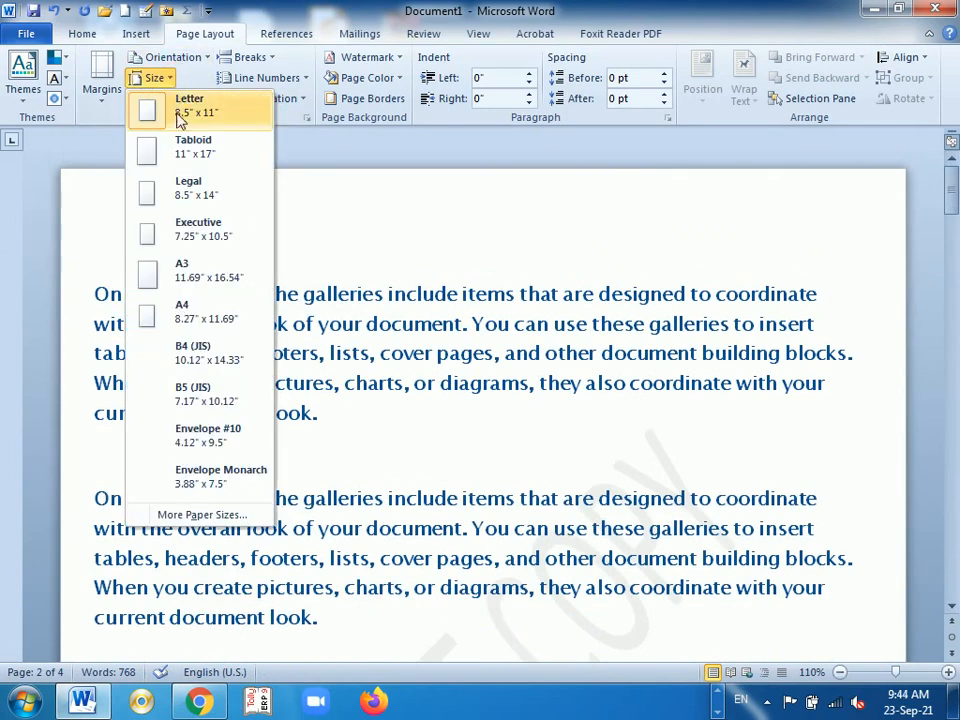
pyautogui.click(188, 320)
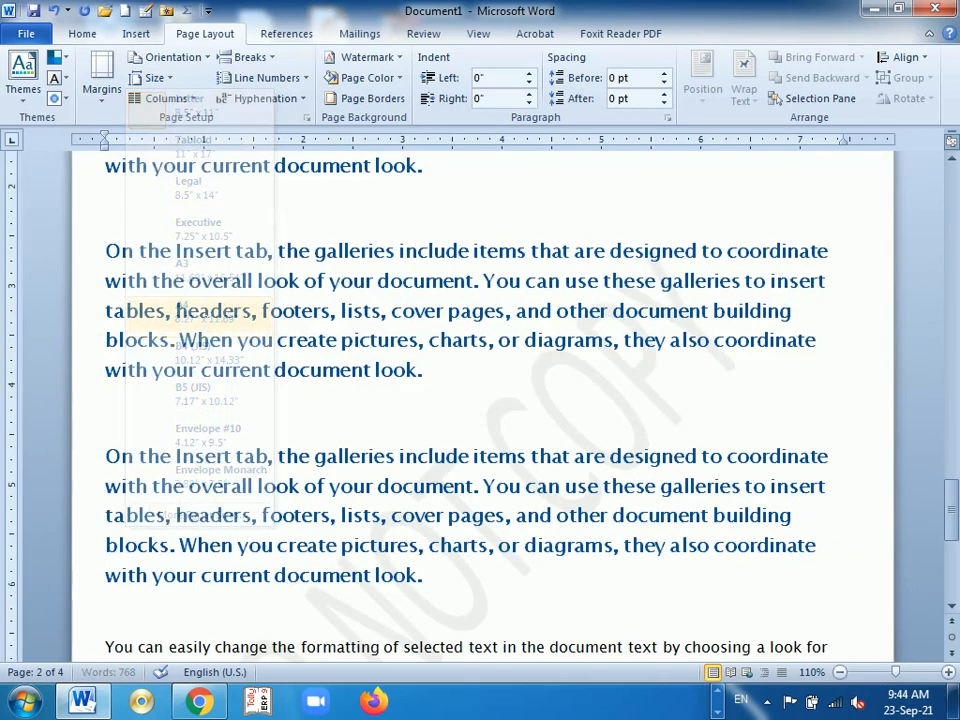
pyautogui.scroll(10, 458, 328)
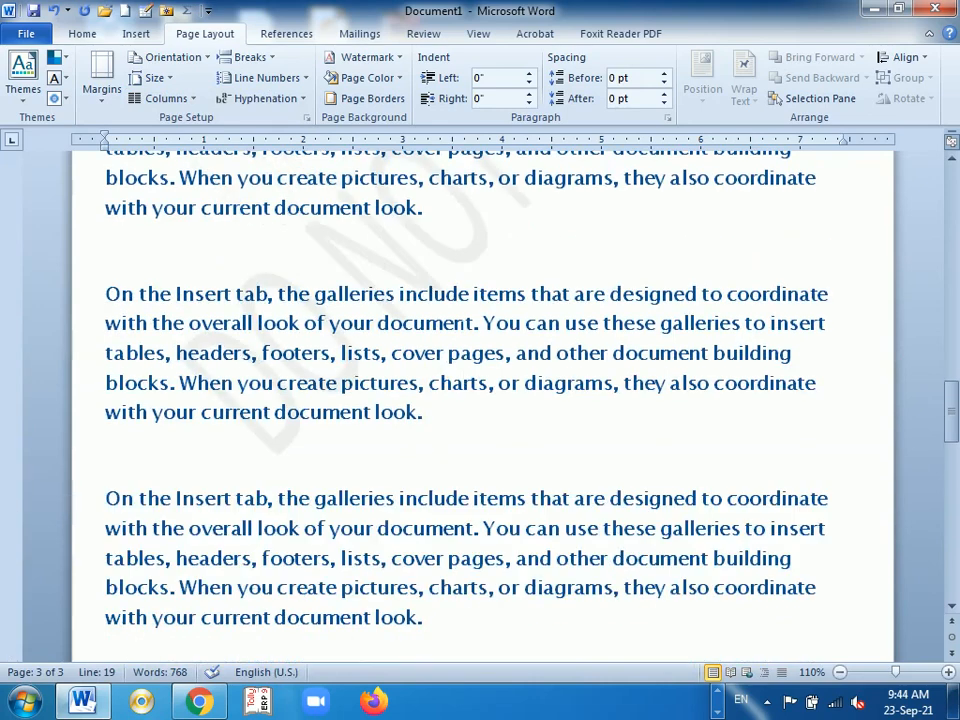
pyautogui.scroll(10, 453, 327)
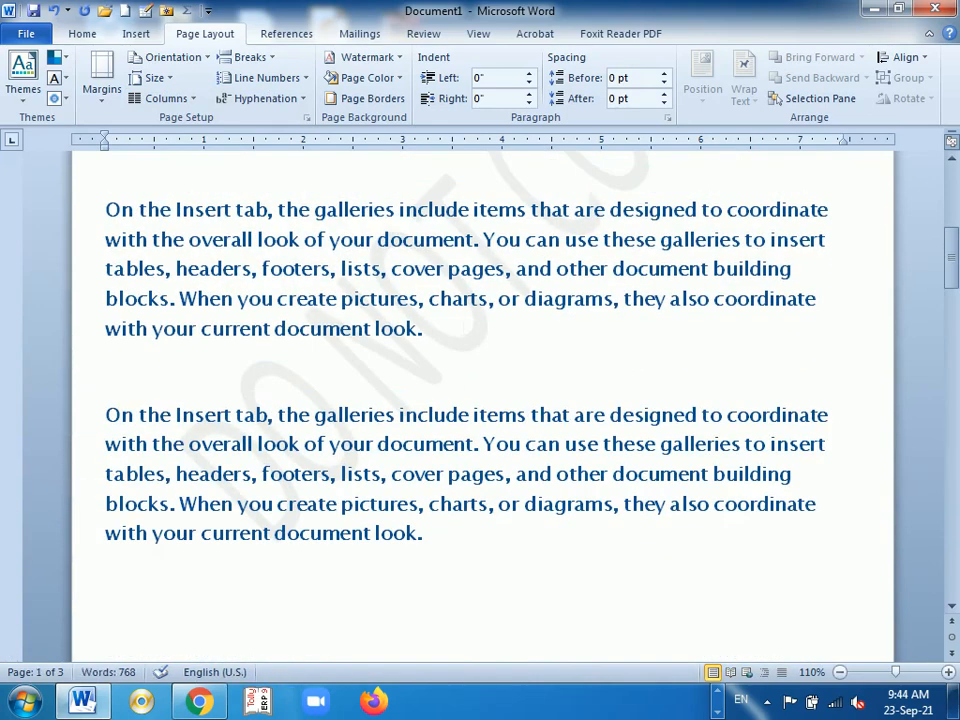
pyautogui.scroll(5, 480, 400)
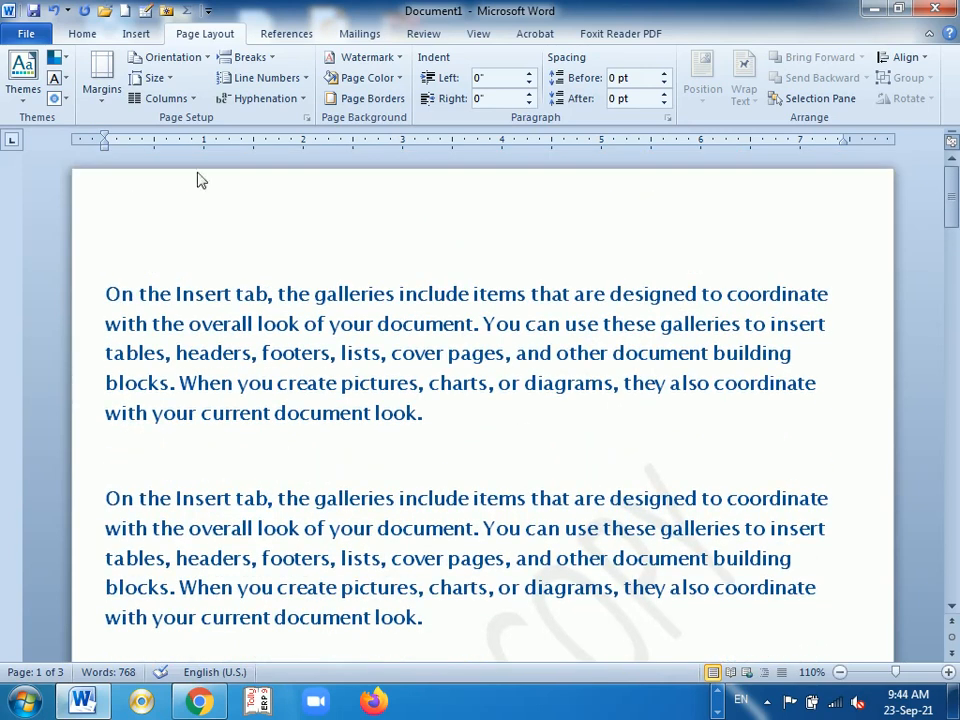
pyautogui.click(160, 78)
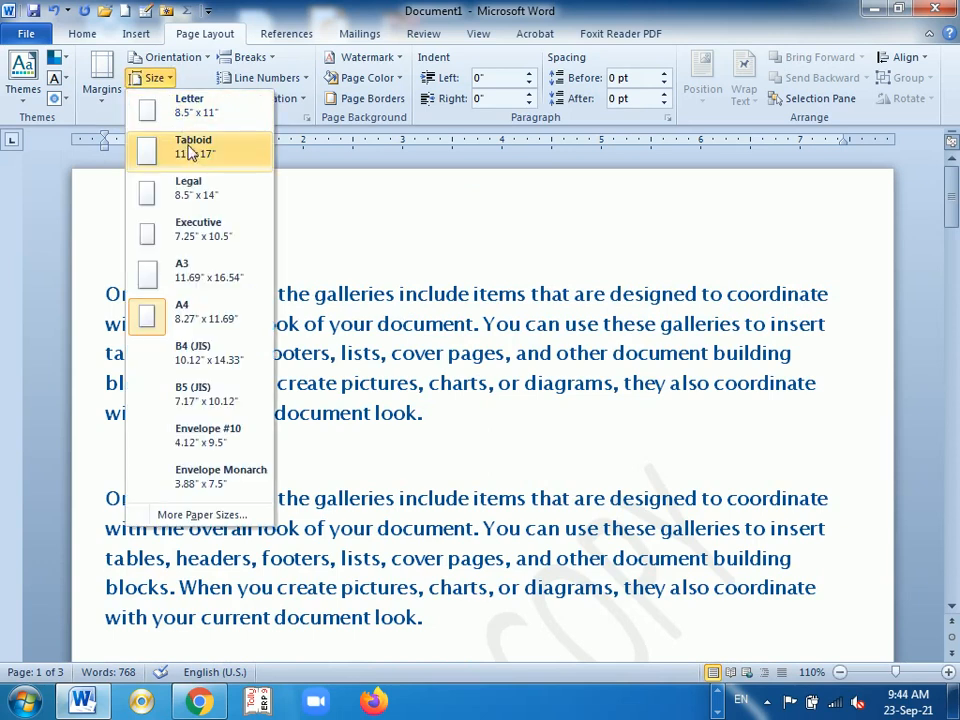
pyautogui.click(340, 224)
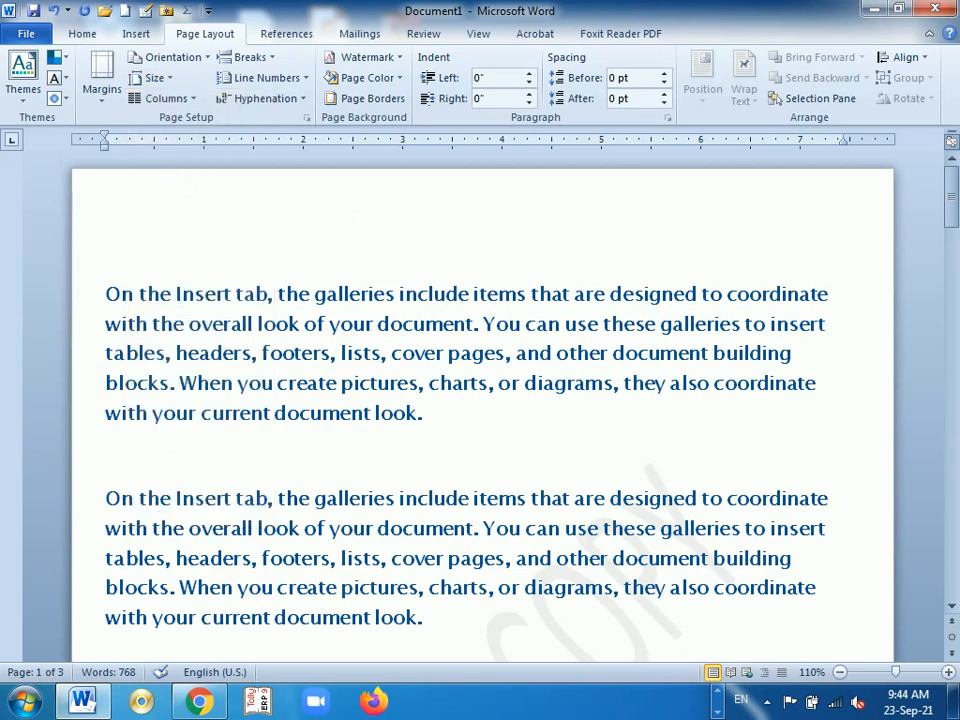
# - Lay out the second blue paragraph on page 1 in two columns and clear the selection
pyautogui.scroll(-1, 480, 400)
pyautogui.scroll(-1, 480, 400)
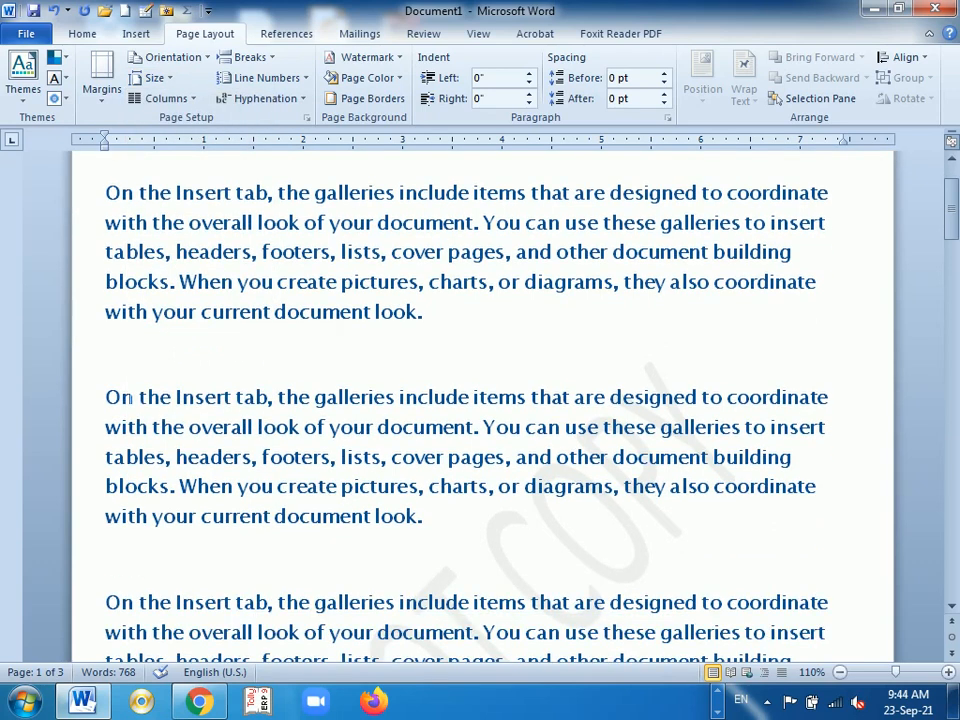
pyautogui.moveTo(106, 397); pyautogui.dragTo(434, 516)
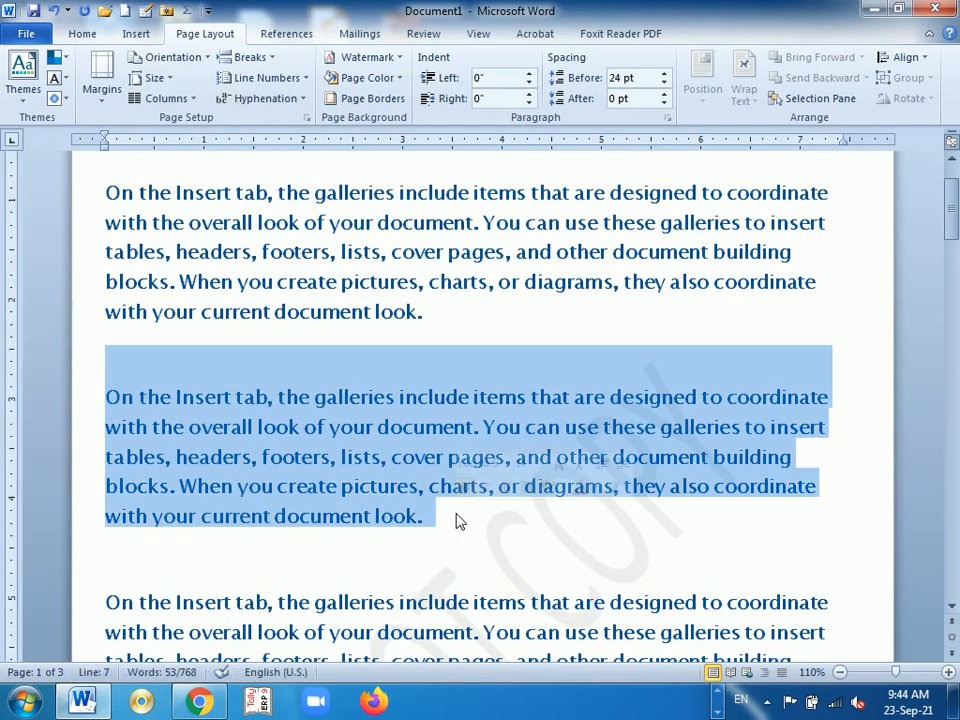
pyautogui.click(193, 99)
pyautogui.click(187, 180)
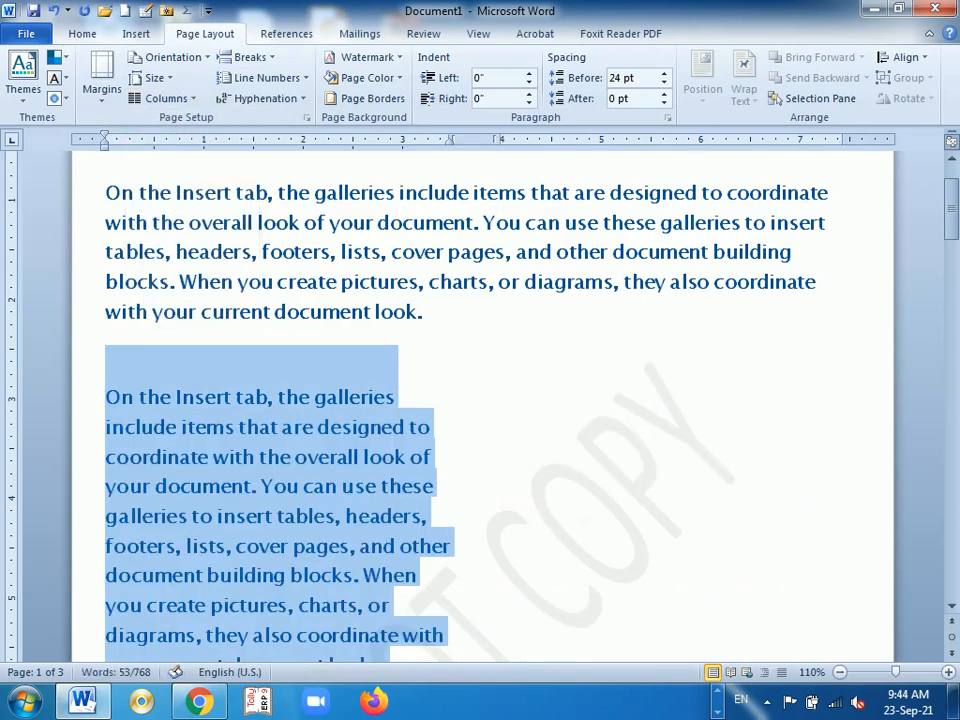
pyautogui.scroll(-1, 537, 493)
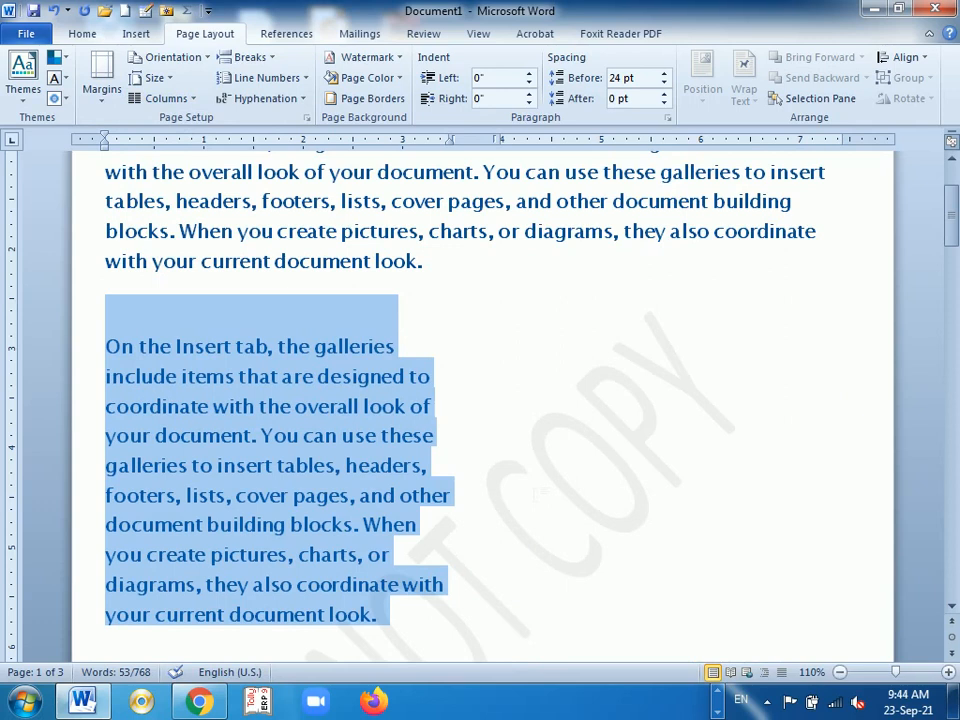
pyautogui.click(195, 101)
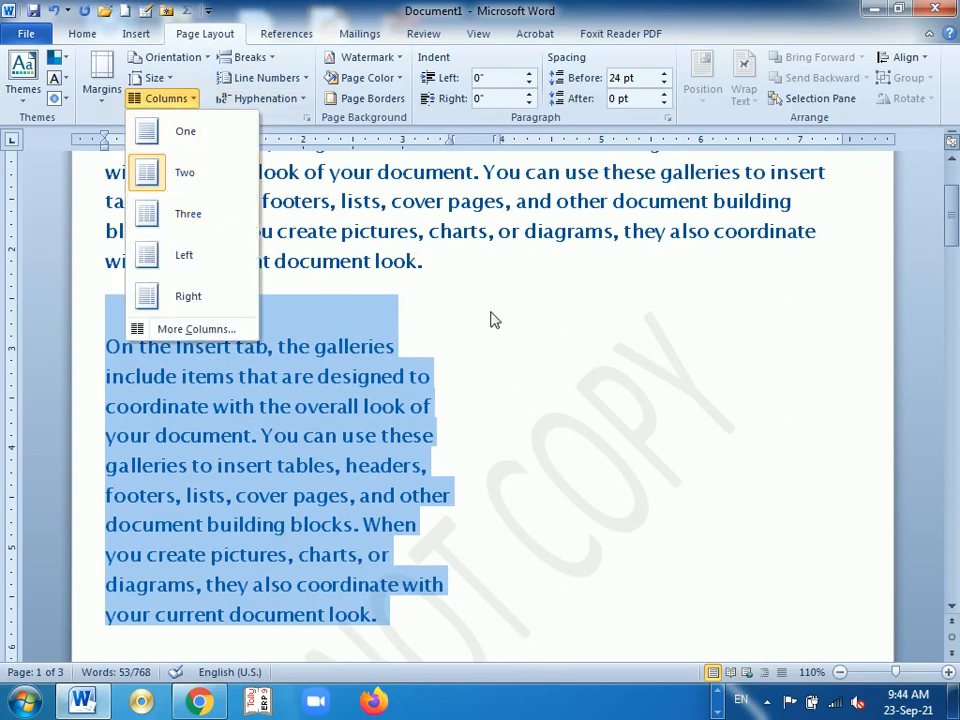
pyautogui.press('Escape')
pyautogui.click(476, 500)
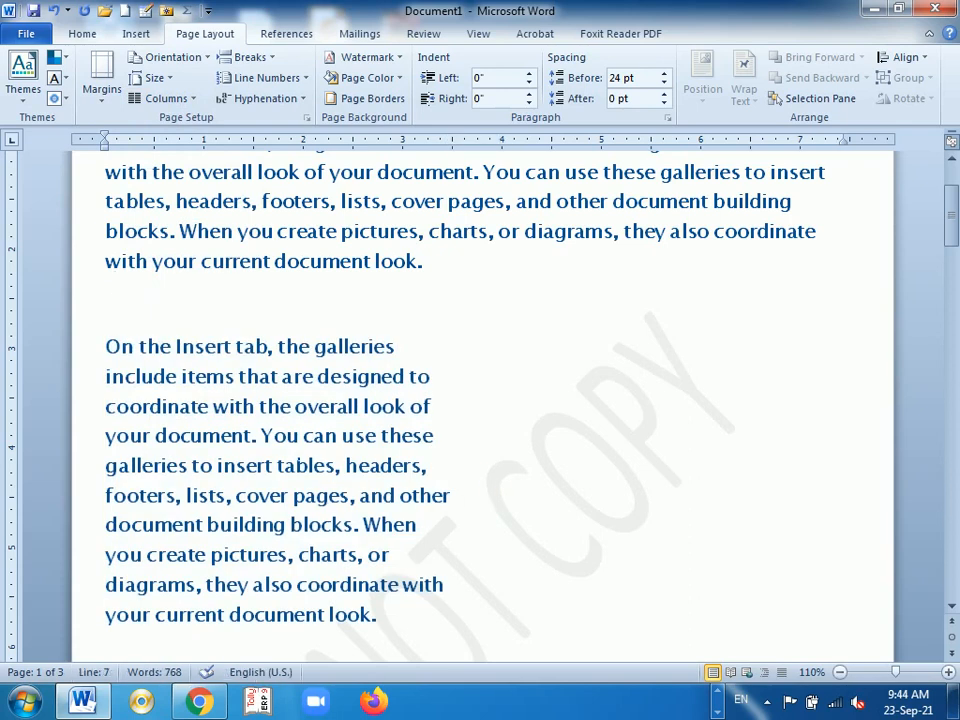
# - Insert a column break before "You can use these galleries" in the two-column paragraph
pyautogui.click(261, 435)
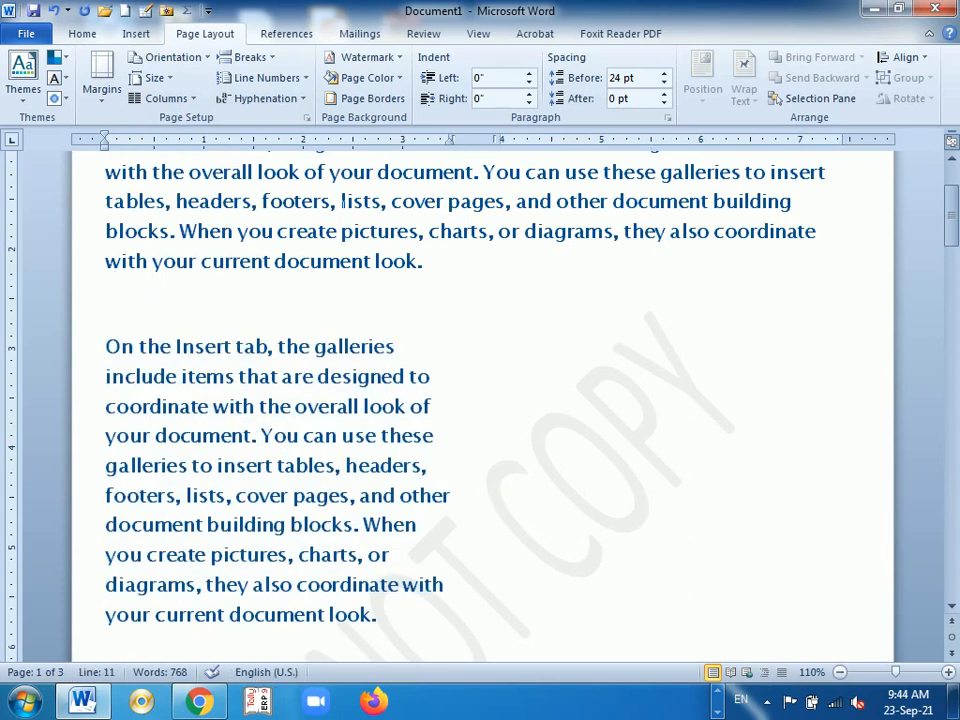
pyautogui.click(245, 57)
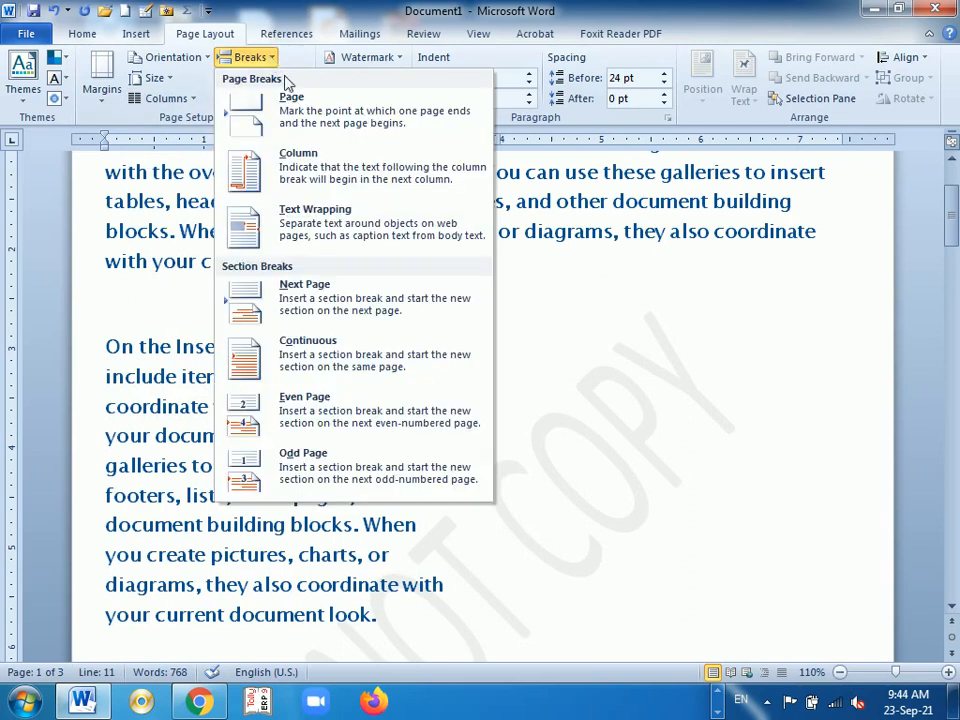
pyautogui.click(288, 158)
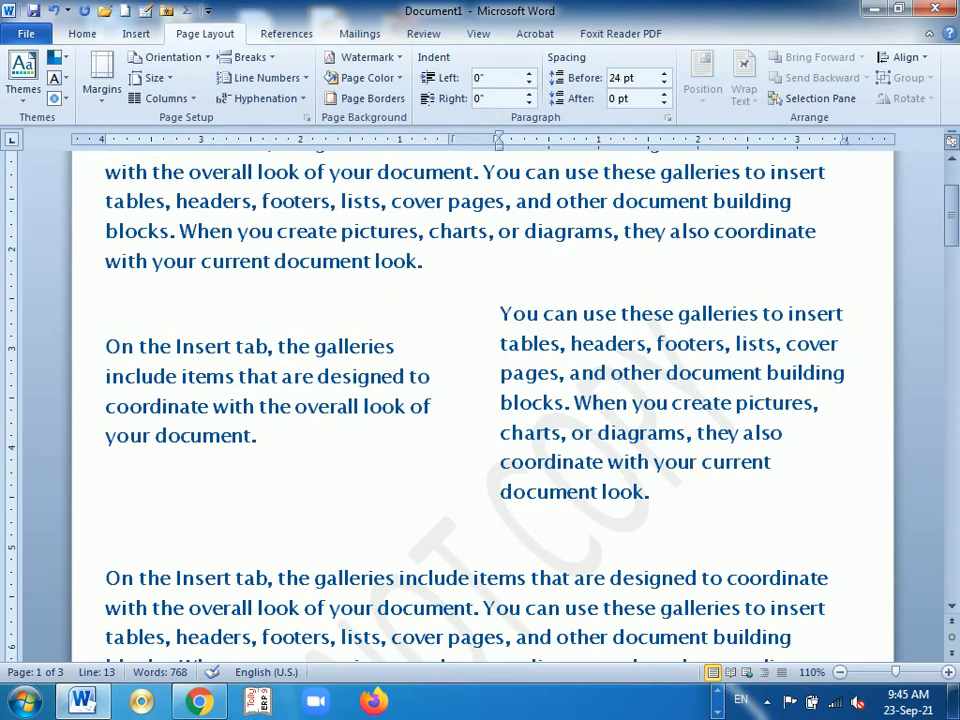
pyautogui.click(263, 435)
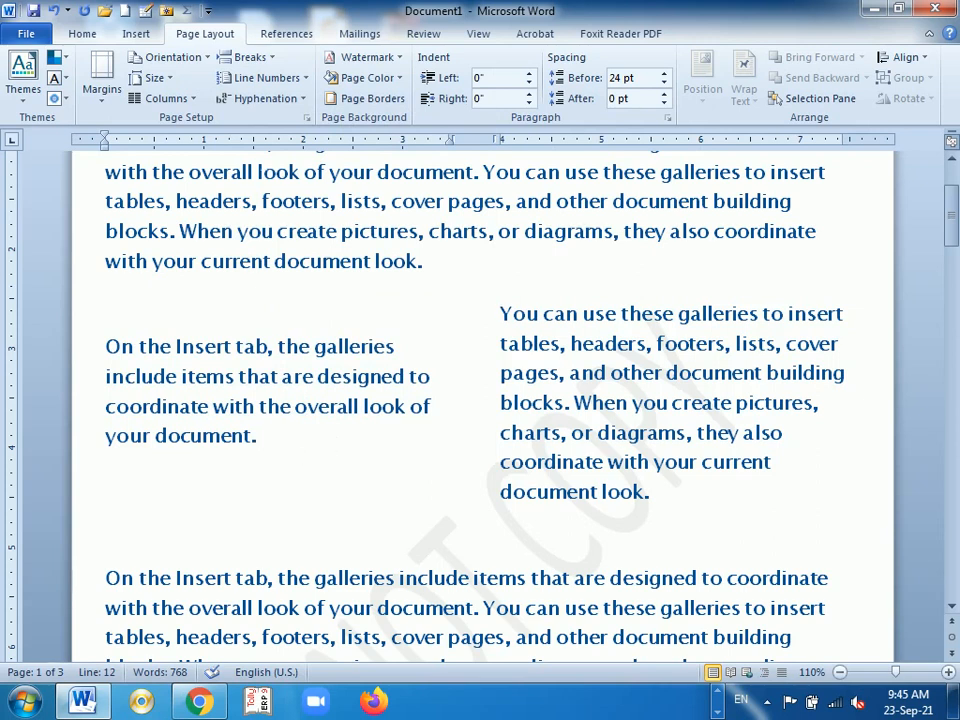
pyautogui.click(186, 98)
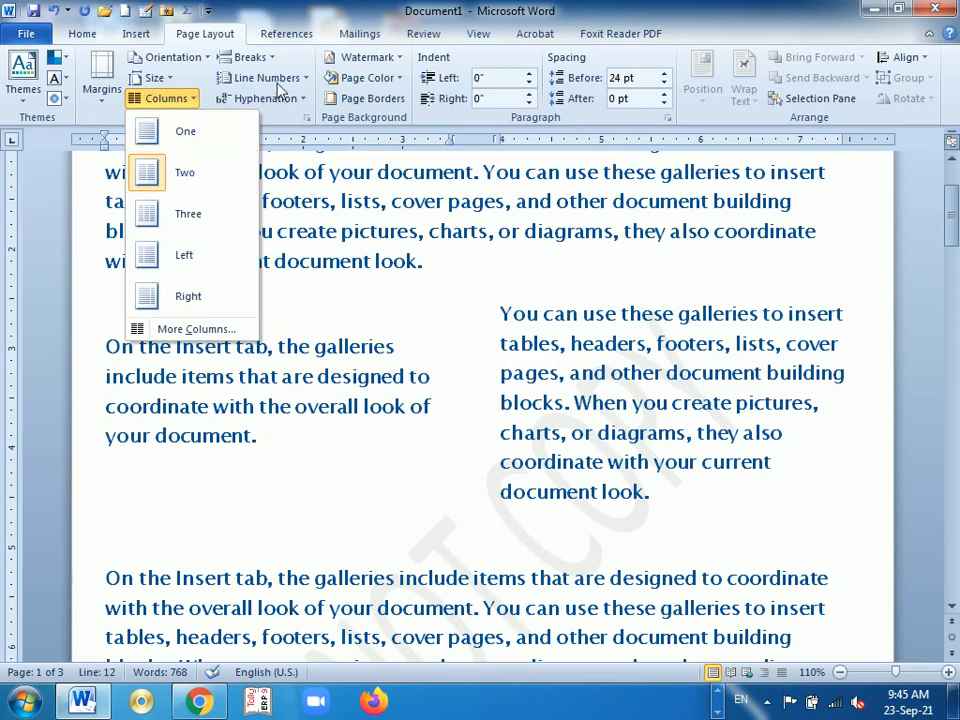
pyautogui.click(238, 57)
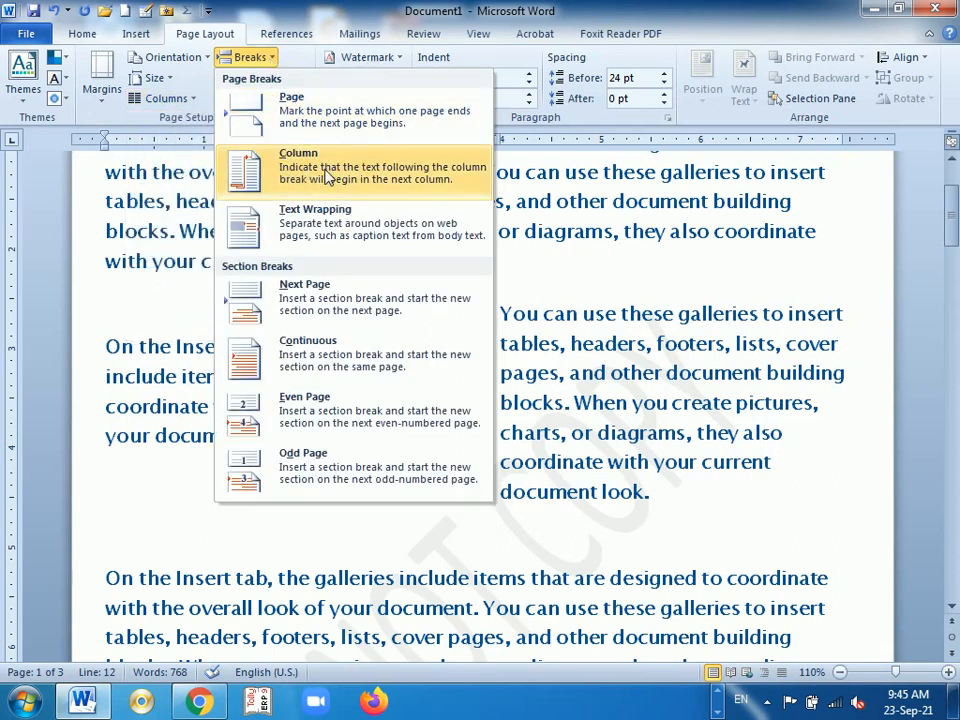
pyautogui.click(193, 77)
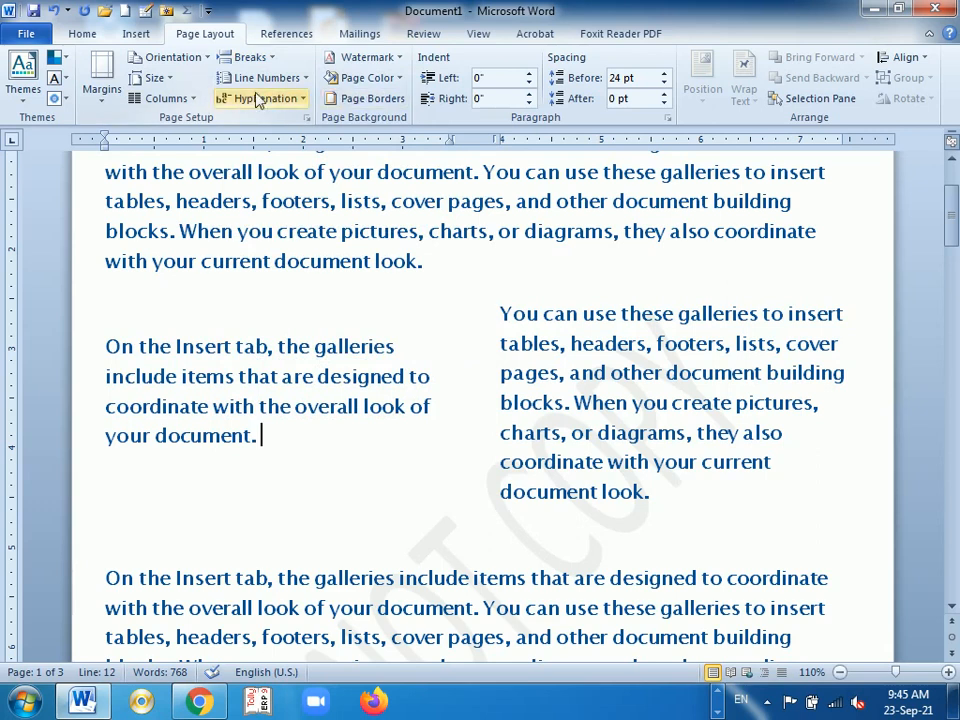
# - Change the two-column section to three columns and place the cursor before "When you create pictures"
pyautogui.click(182, 98)
pyautogui.click(198, 227)
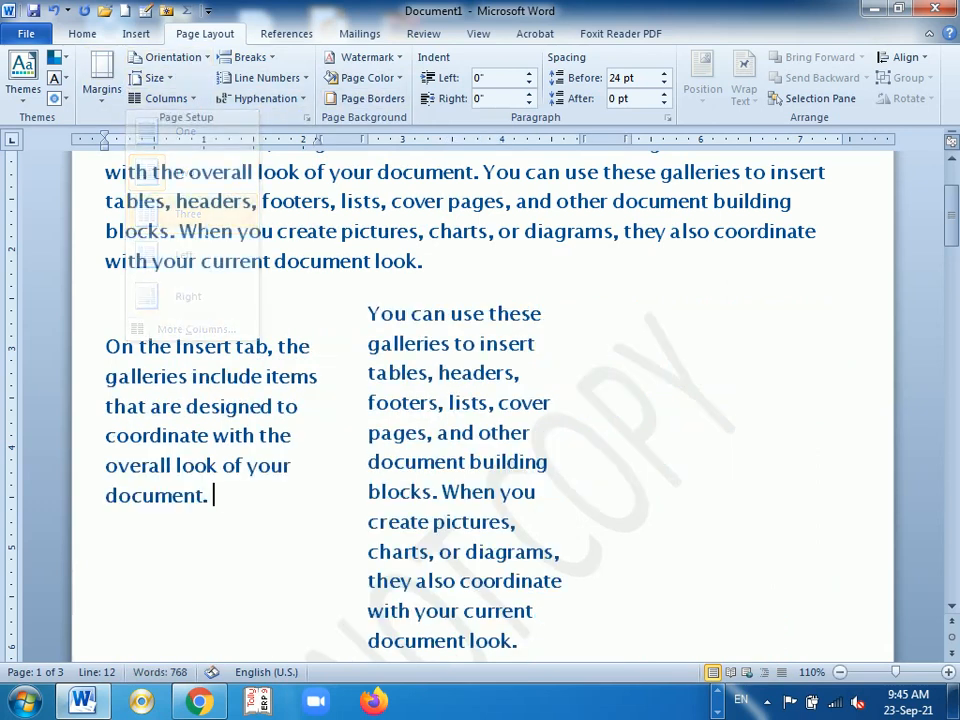
pyautogui.scroll(-1, 480, 400)
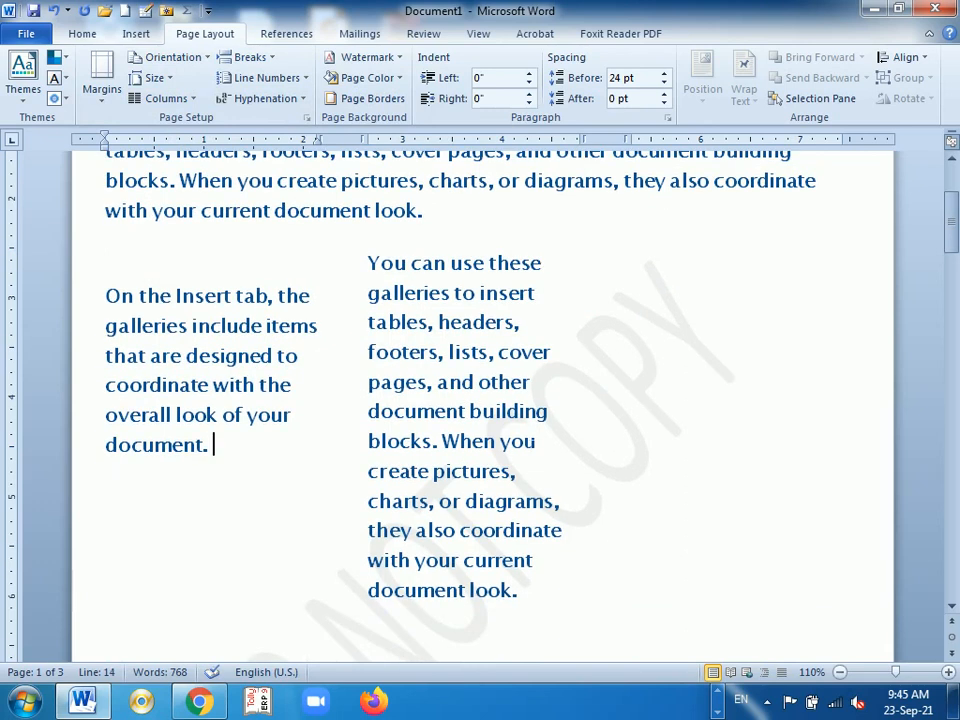
pyautogui.click(450, 441)
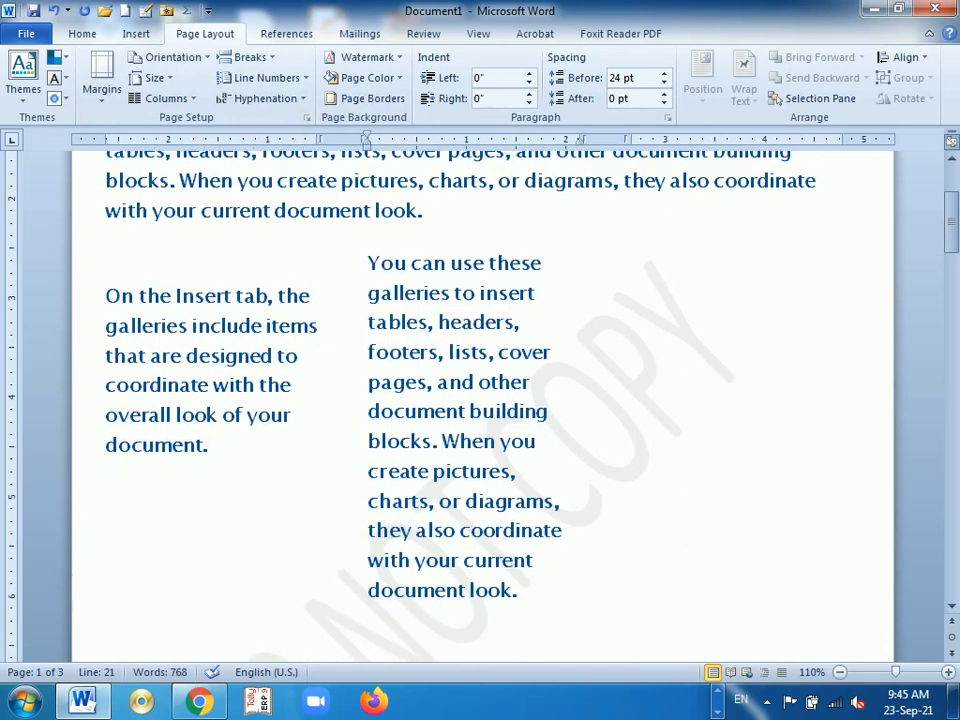
# - Insert a column break before "When you create pictures" in the three-column section
pyautogui.click(268, 60)
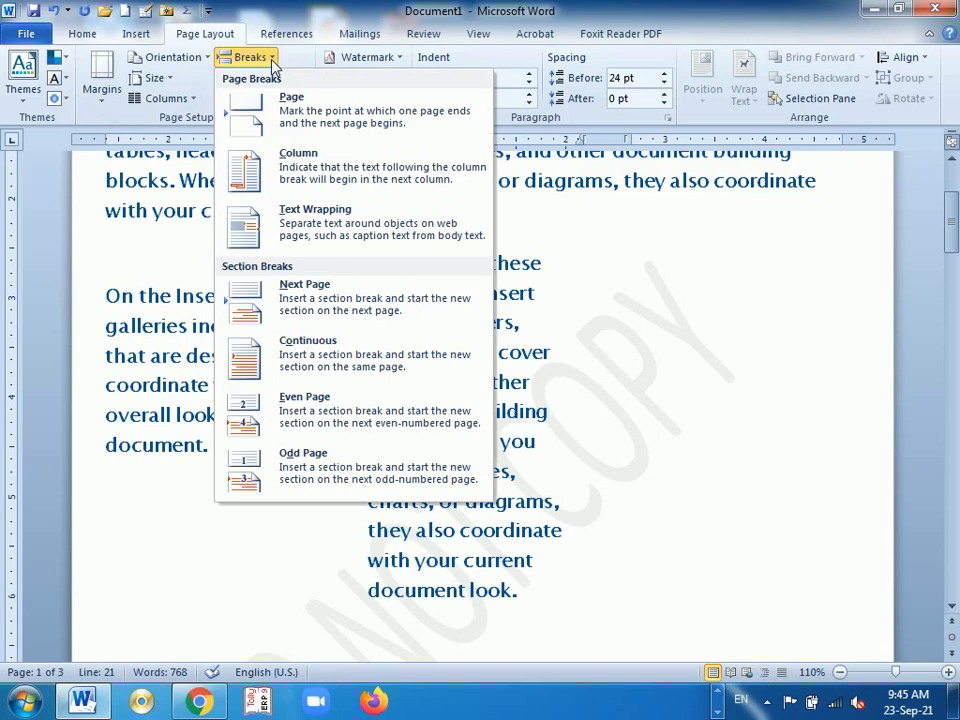
pyautogui.click(275, 163)
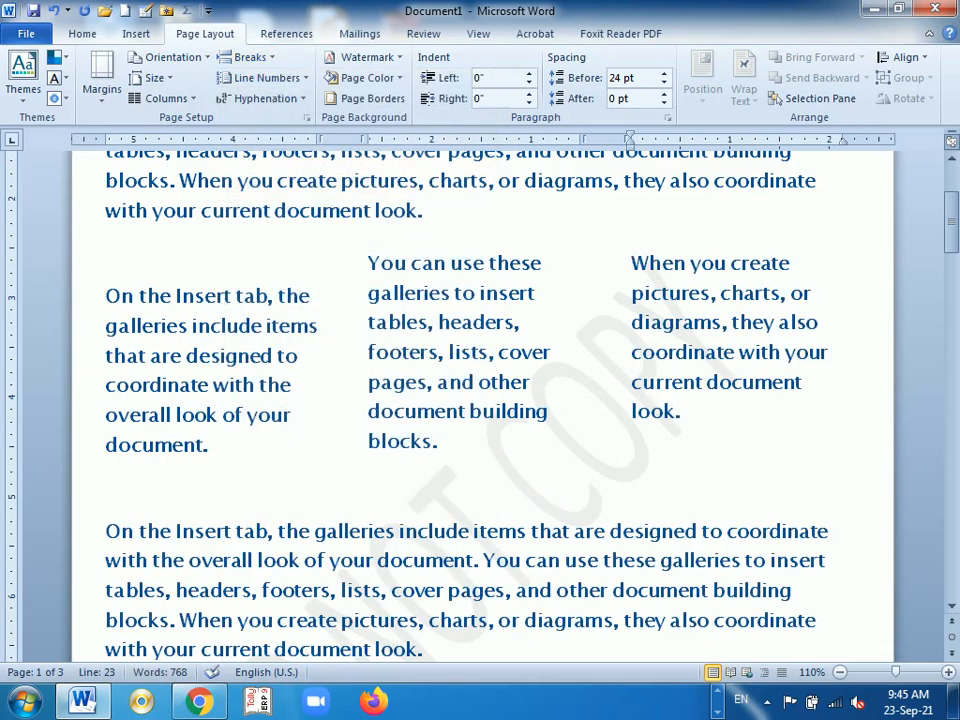
pyautogui.scroll(1, 480, 400)
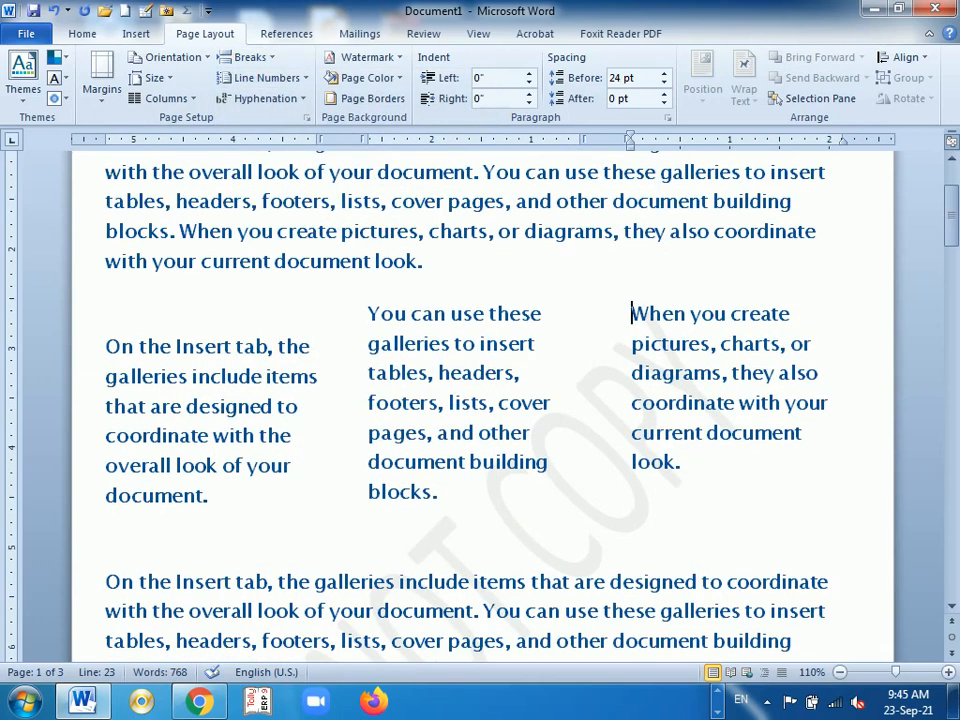
# - Select the text of the three-column section and add a line between its three columns
pyautogui.click(122, 346)
pyautogui.moveTo(106, 346); pyautogui.dragTo(138, 346)
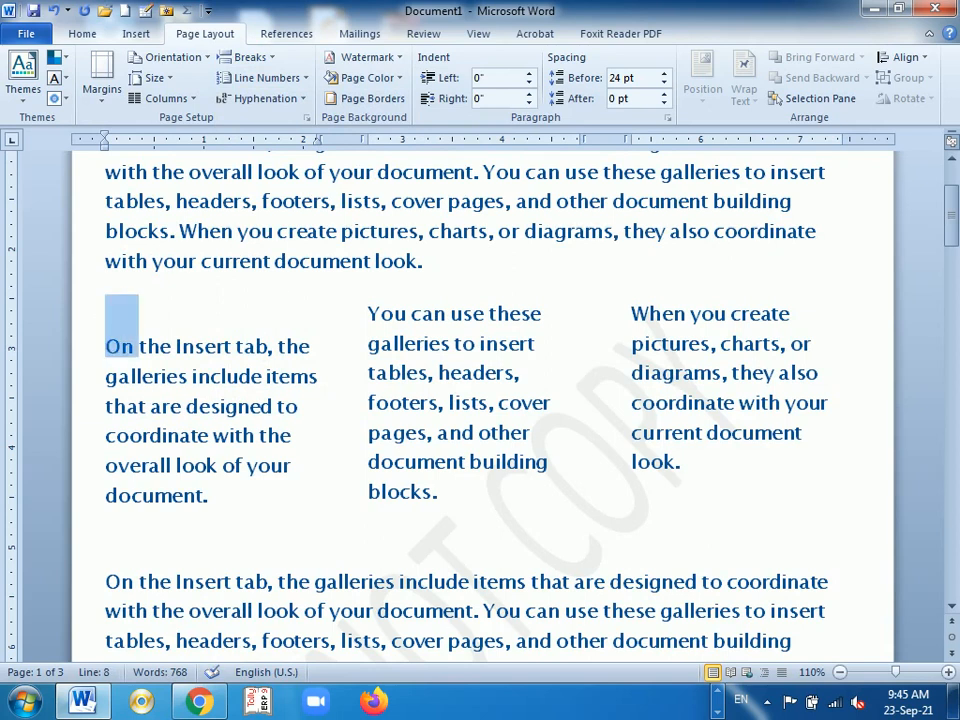
pyautogui.click(135, 346)
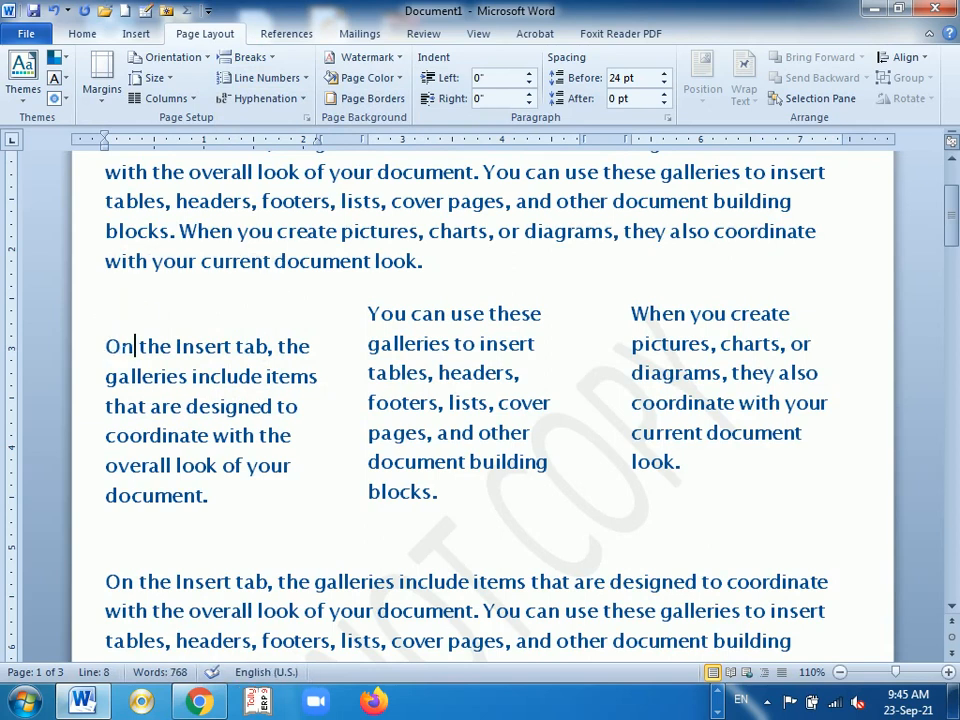
pyautogui.click(106, 346)
pyautogui.moveTo(107, 346); pyautogui.dragTo(678, 461)
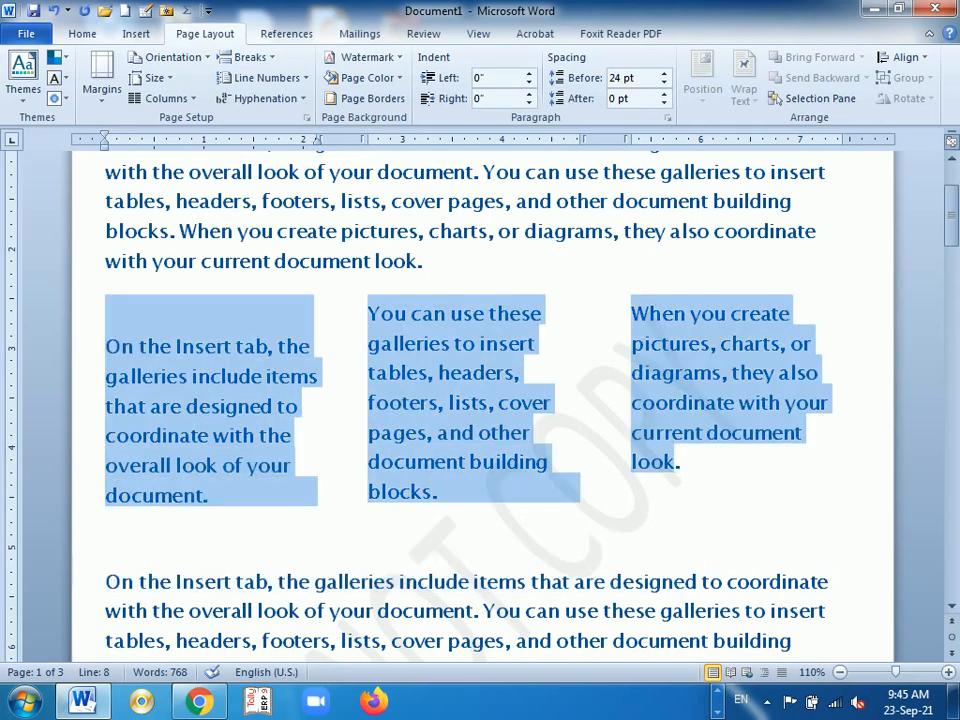
pyautogui.click(192, 98)
pyautogui.click(190, 328)
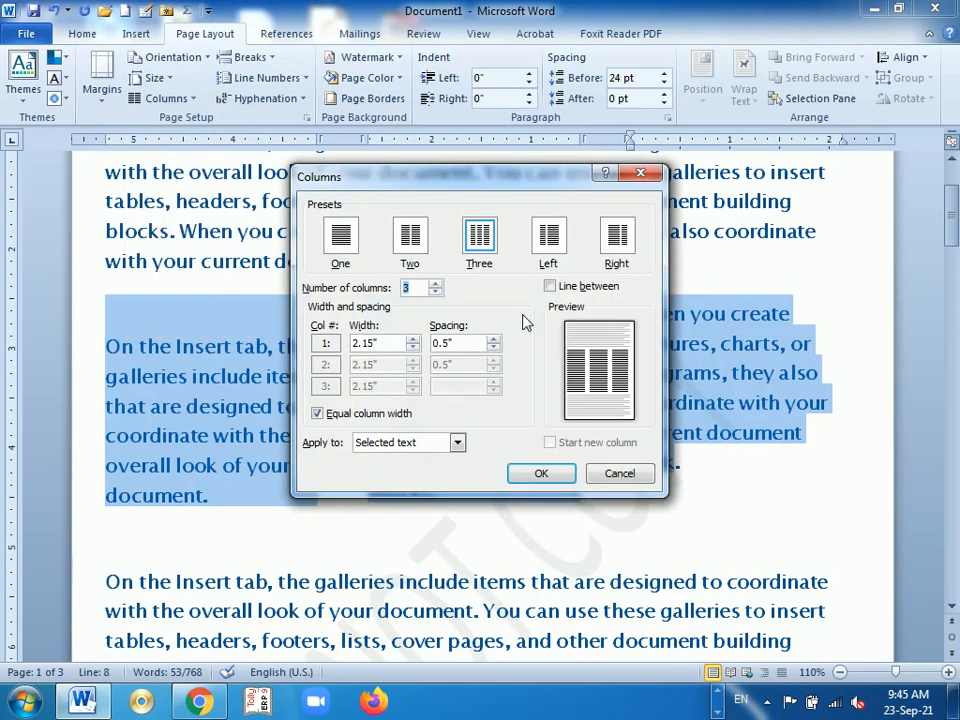
pyautogui.click(436, 285)
pyautogui.click(436, 285)
pyautogui.click(435, 293)
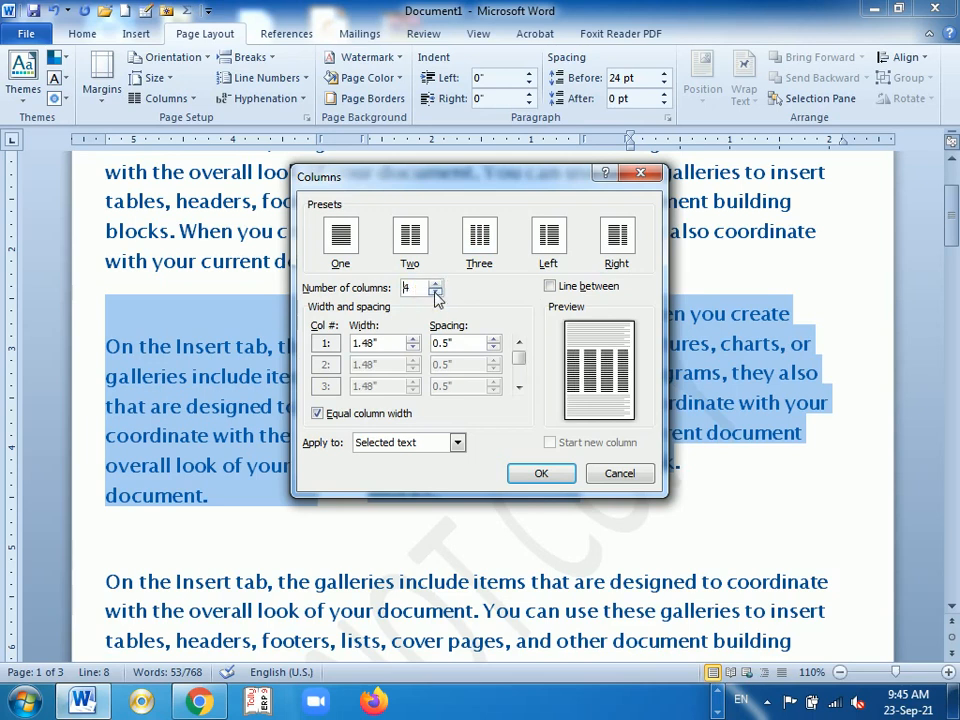
pyautogui.click(435, 293)
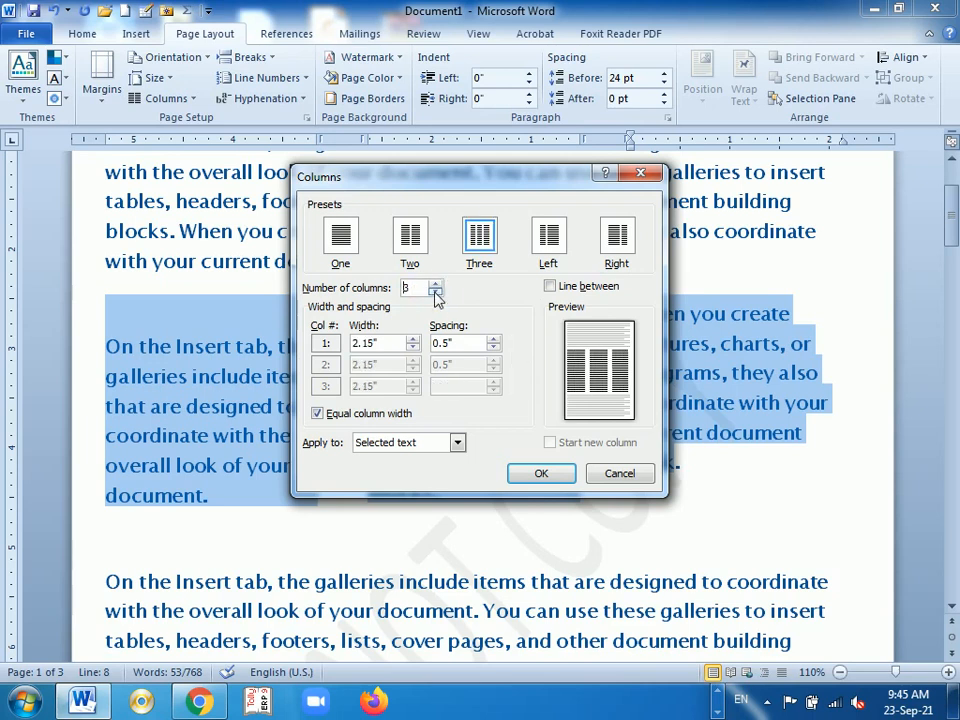
pyautogui.click(558, 288)
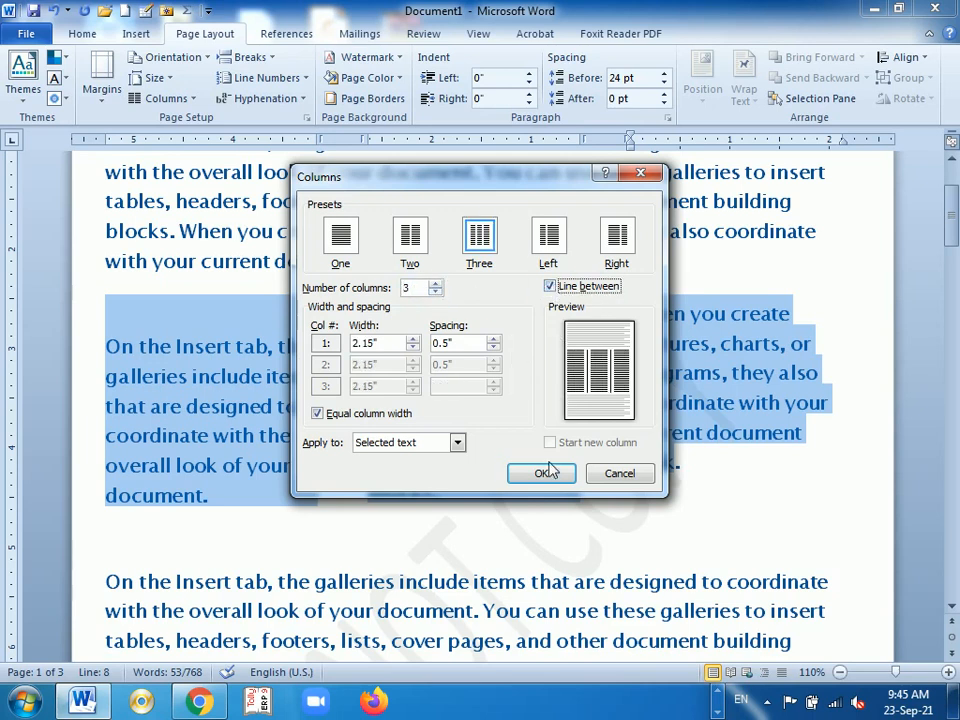
pyautogui.click(541, 474)
pyautogui.click(581, 489)
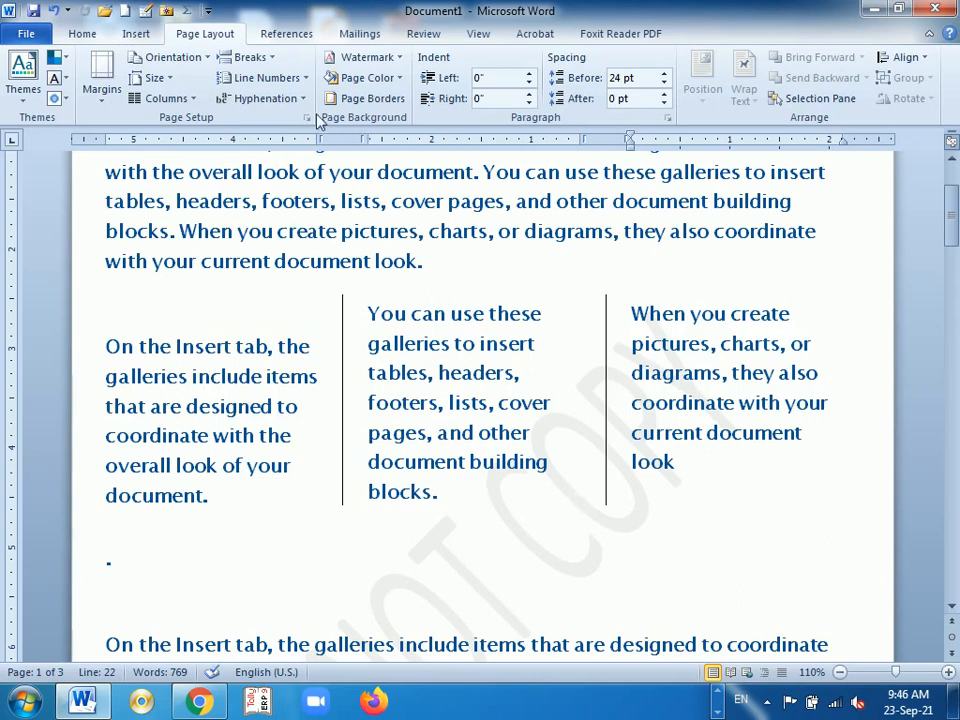
pyautogui.click(186, 99)
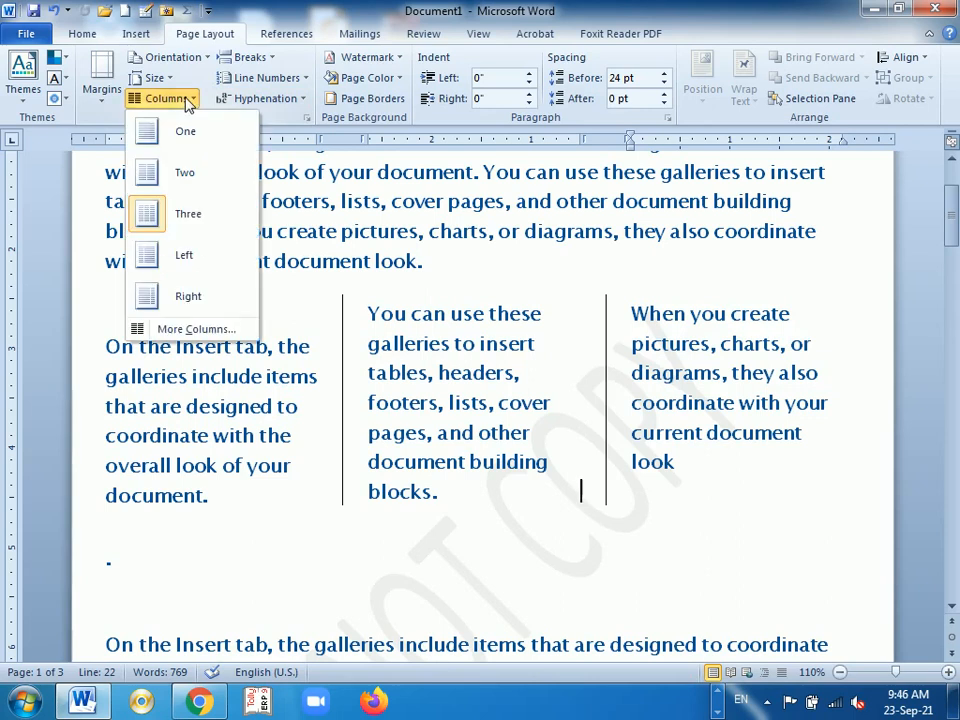
pyautogui.click(577, 248)
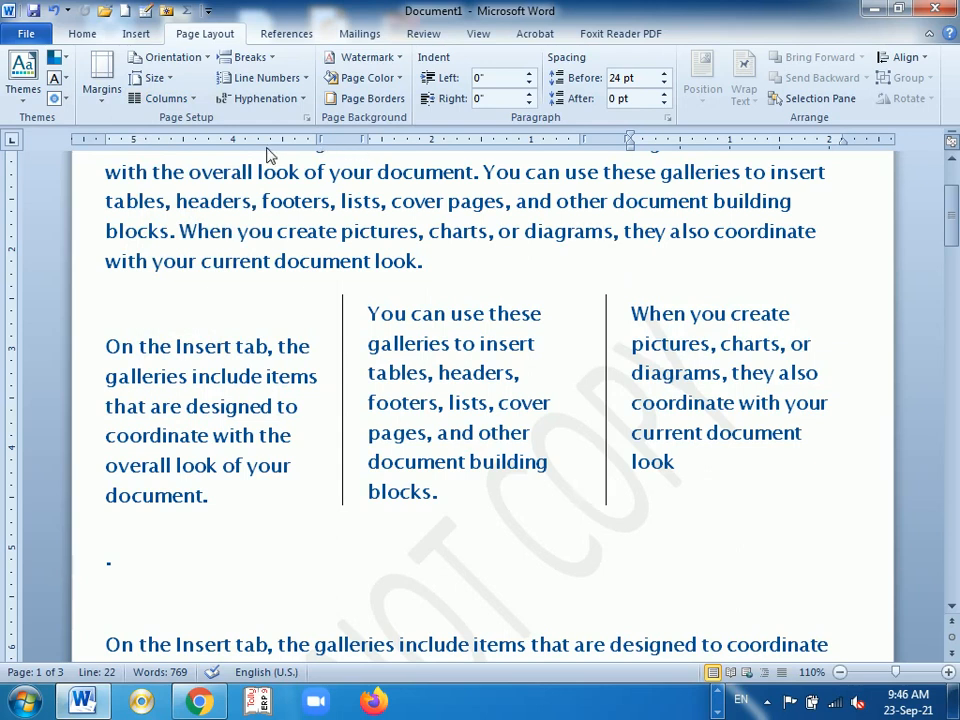
# - Try continuous line numbering on the three-column section and undo it
pyautogui.click(289, 84)
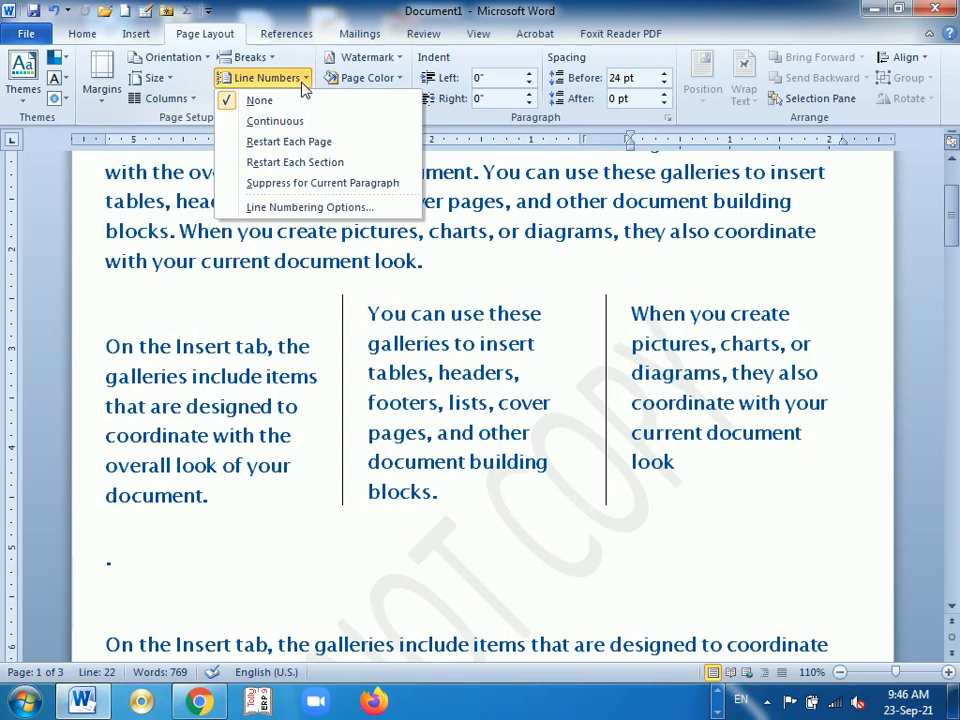
pyautogui.click(272, 121)
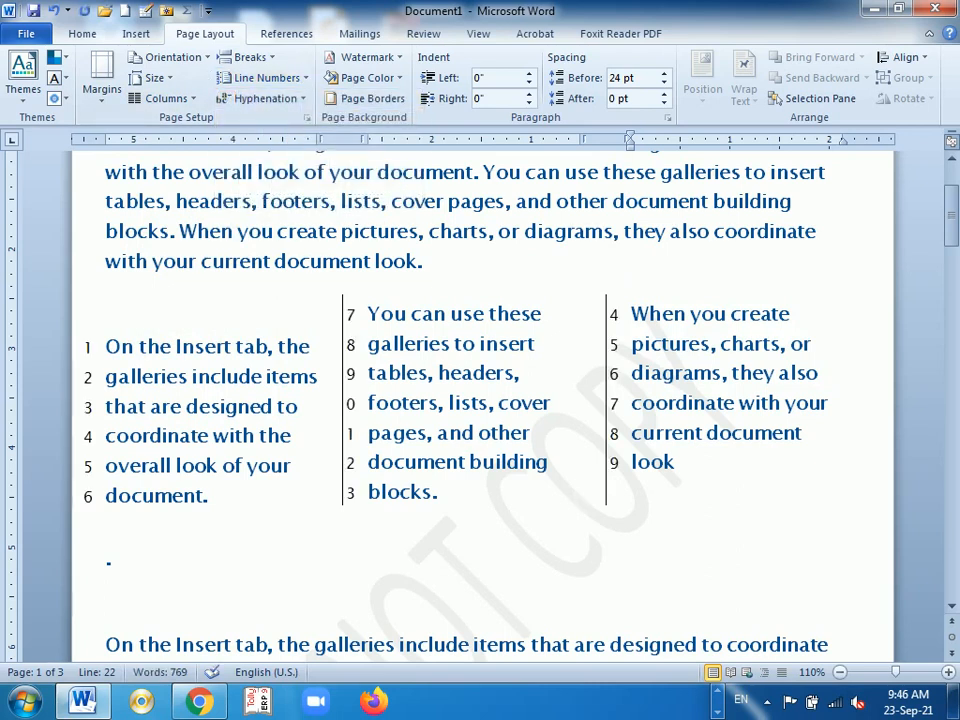
pyautogui.hotkey('ctrl', 'z')
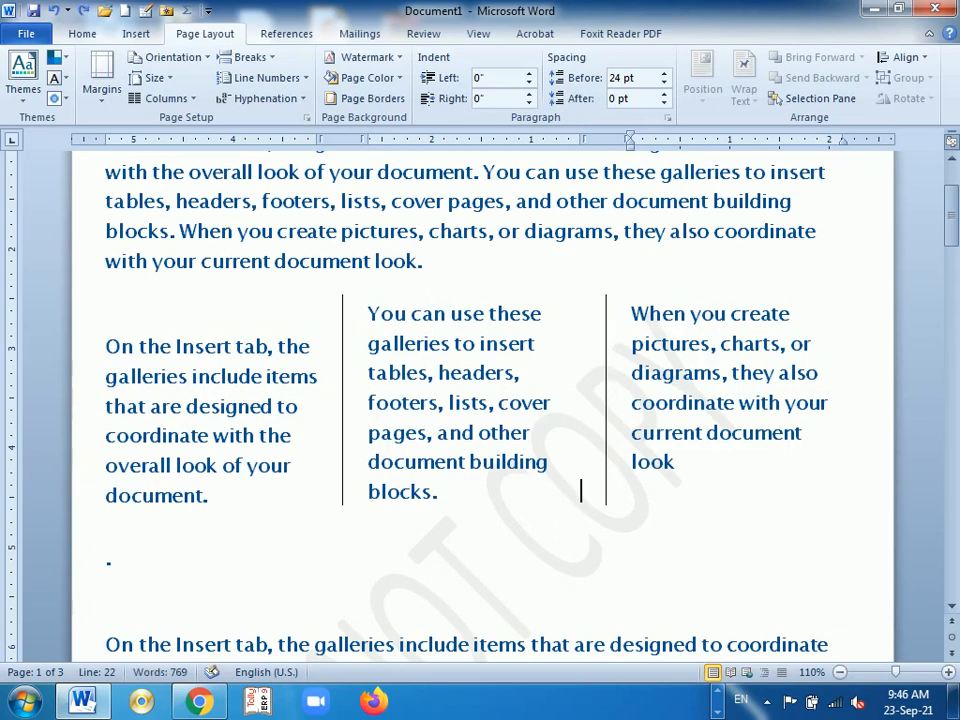
# - Try the Restart Each Page and Restart Each Section line numbering on the three-column section, and set line numbers back to None
pyautogui.moveTo(106, 345); pyautogui.dragTo(205, 495)
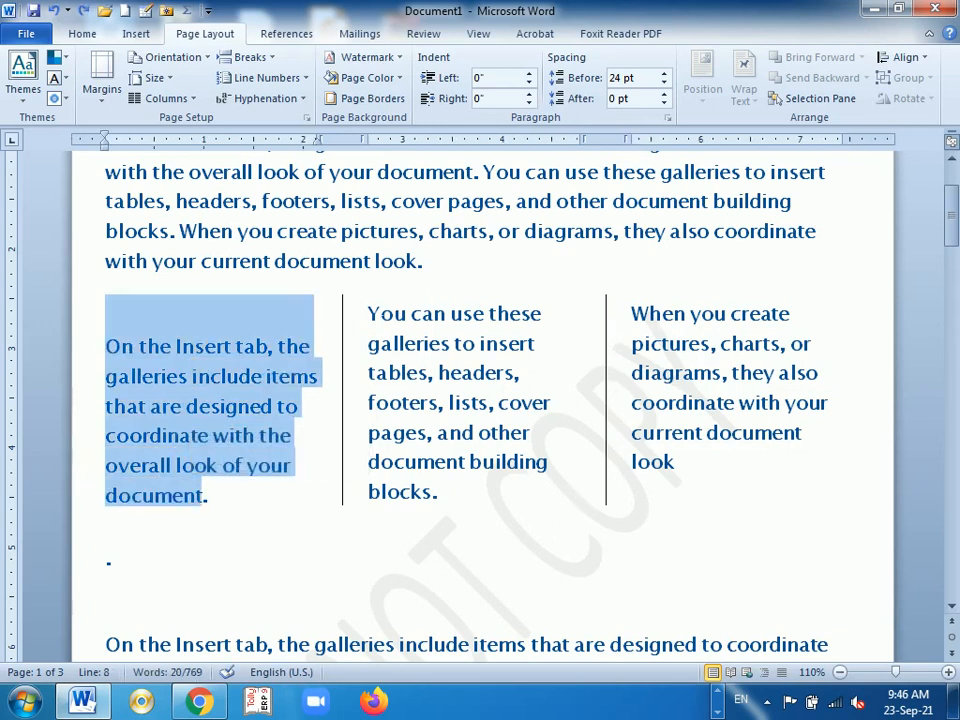
pyautogui.moveTo(368, 313); pyautogui.dragTo(433, 491)
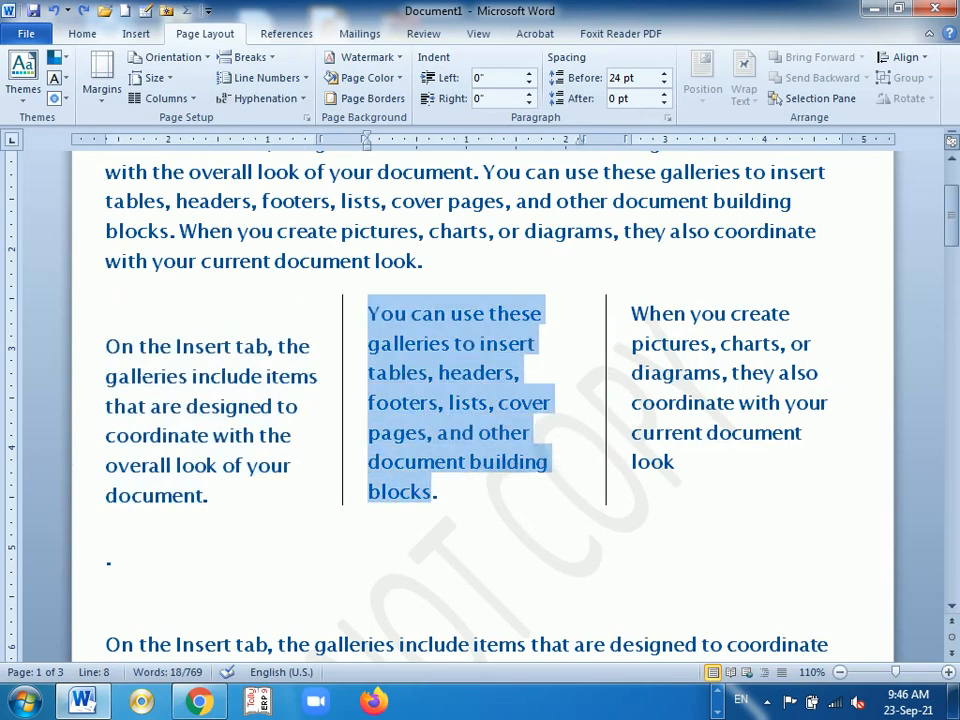
pyautogui.click(120, 346)
pyautogui.click(304, 78)
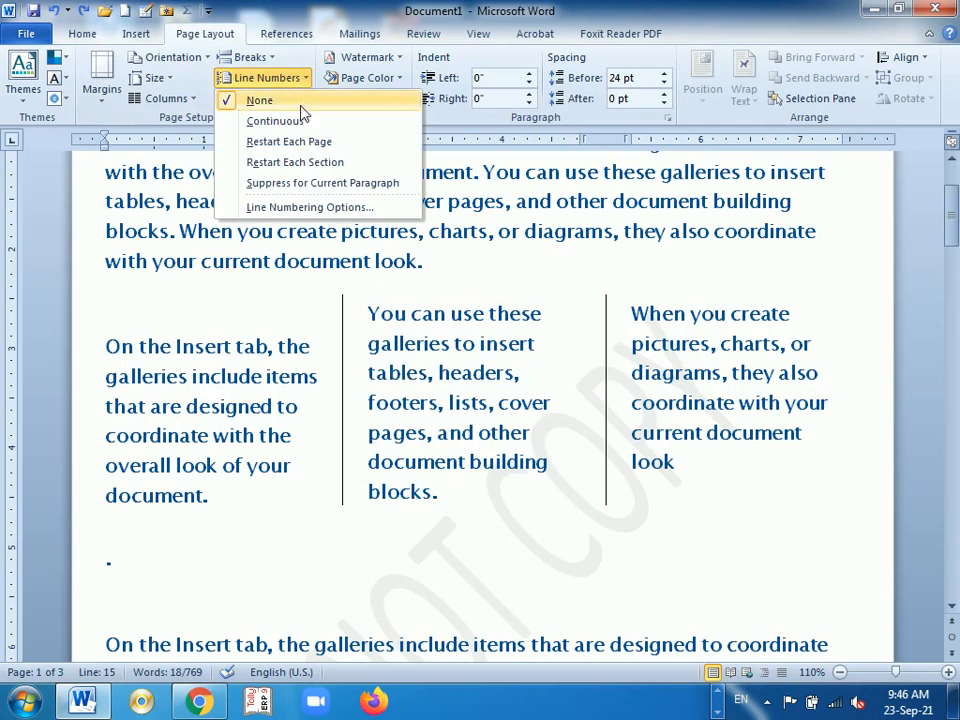
pyautogui.click(300, 142)
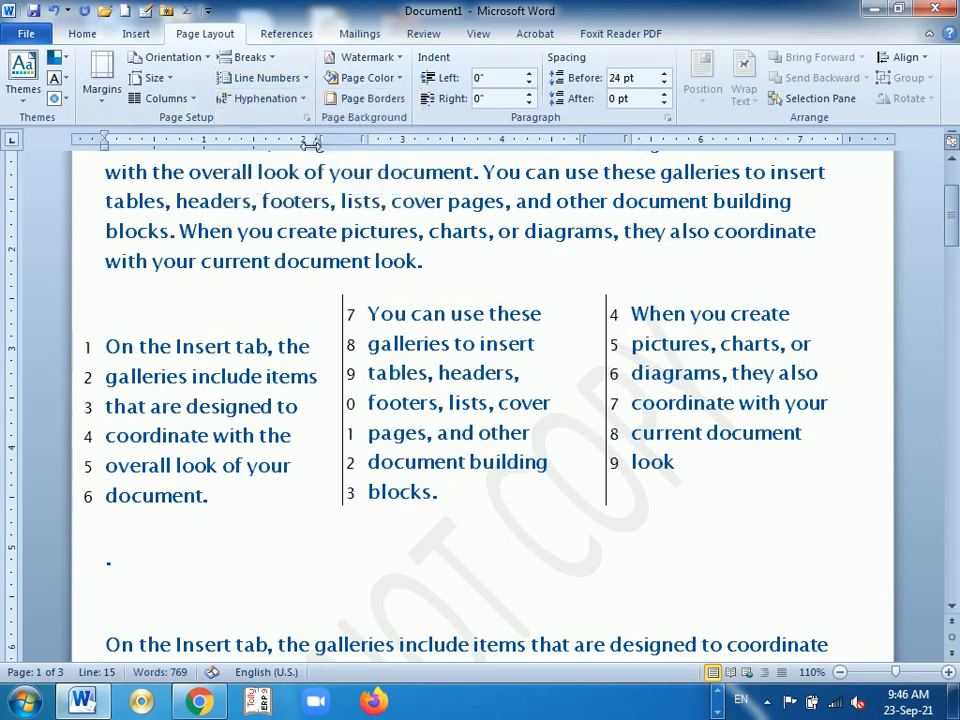
pyautogui.click(266, 78)
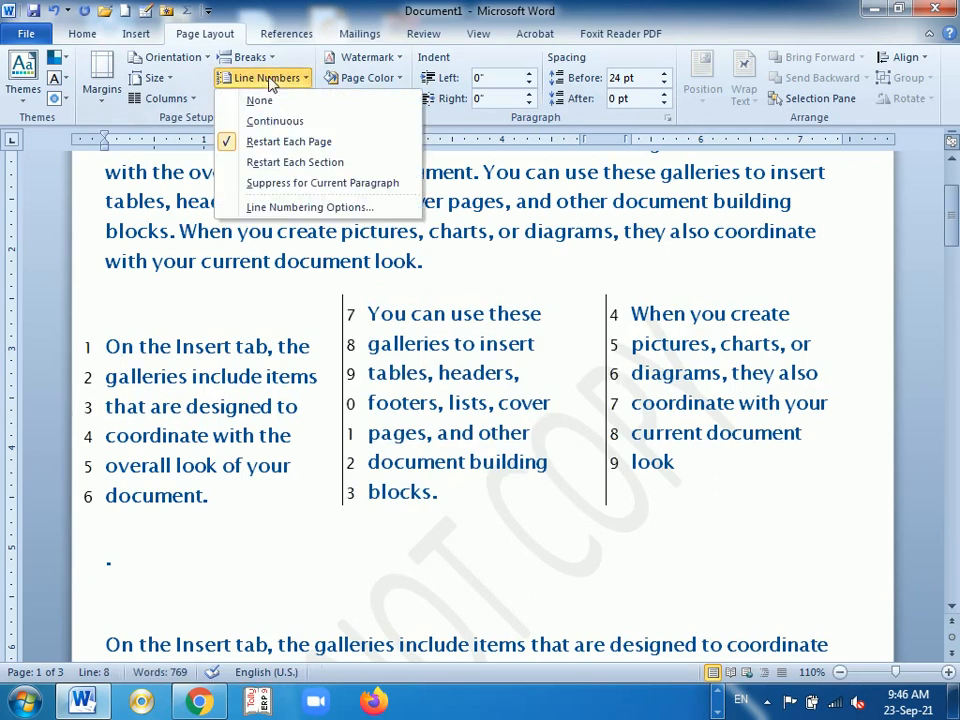
pyautogui.click(300, 163)
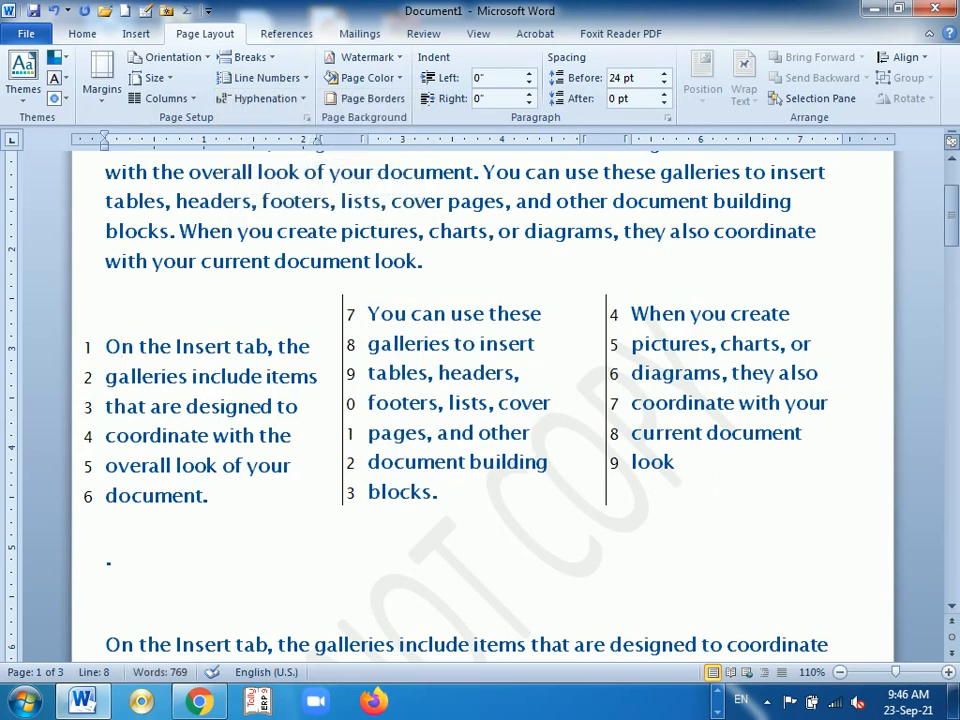
pyautogui.click(266, 78)
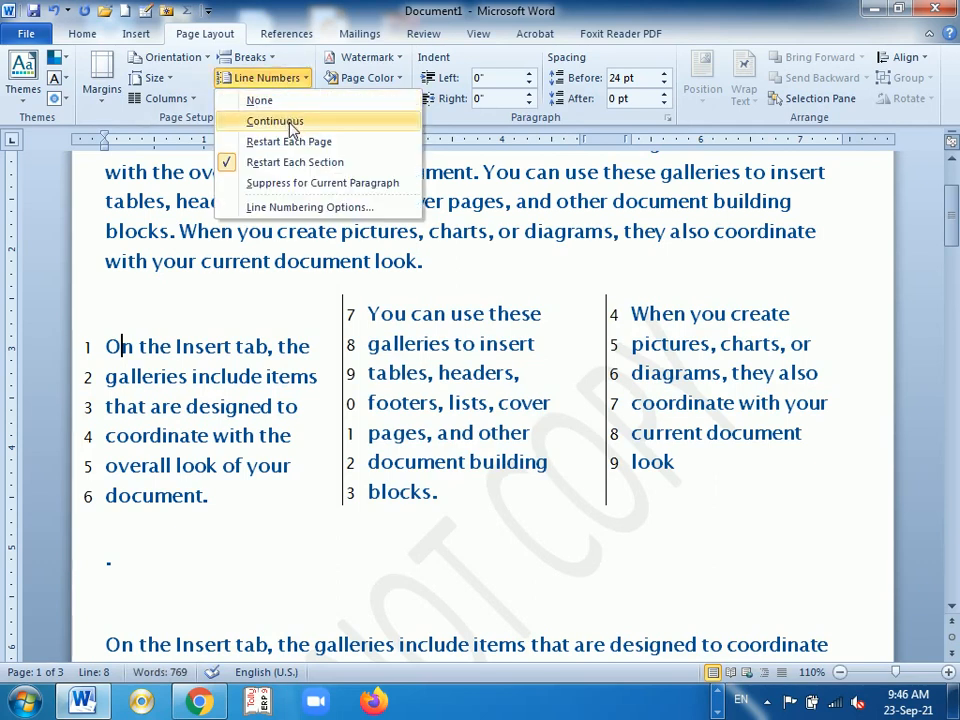
pyautogui.click(275, 102)
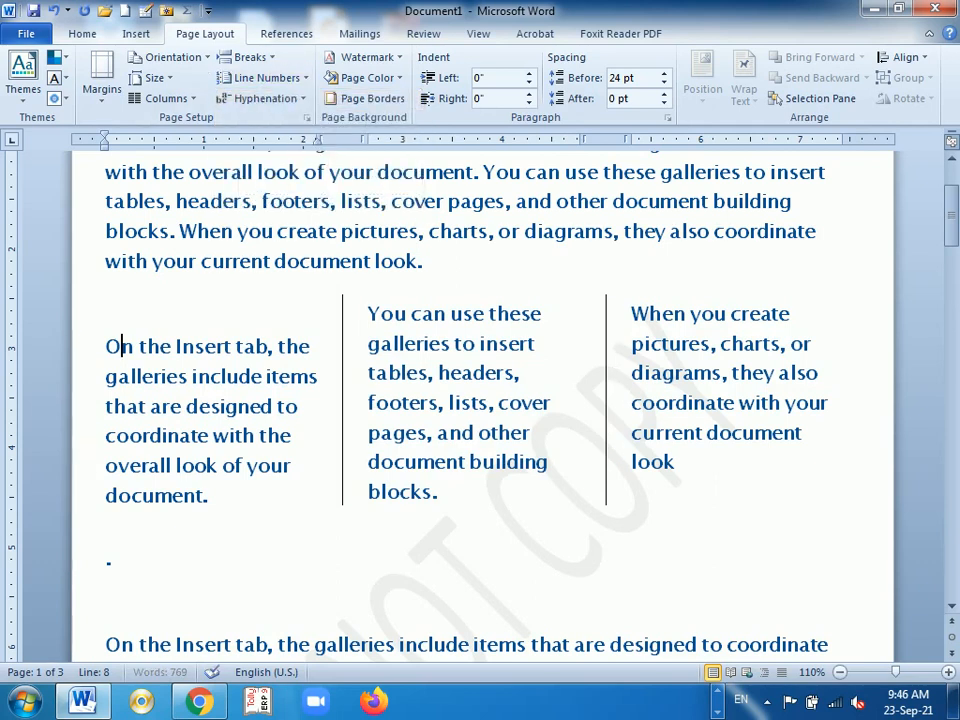
# - Turn on automatic hyphenation for the document and place the cursor in the hyphenated word "coordinate" in the third column
pyautogui.click(295, 100)
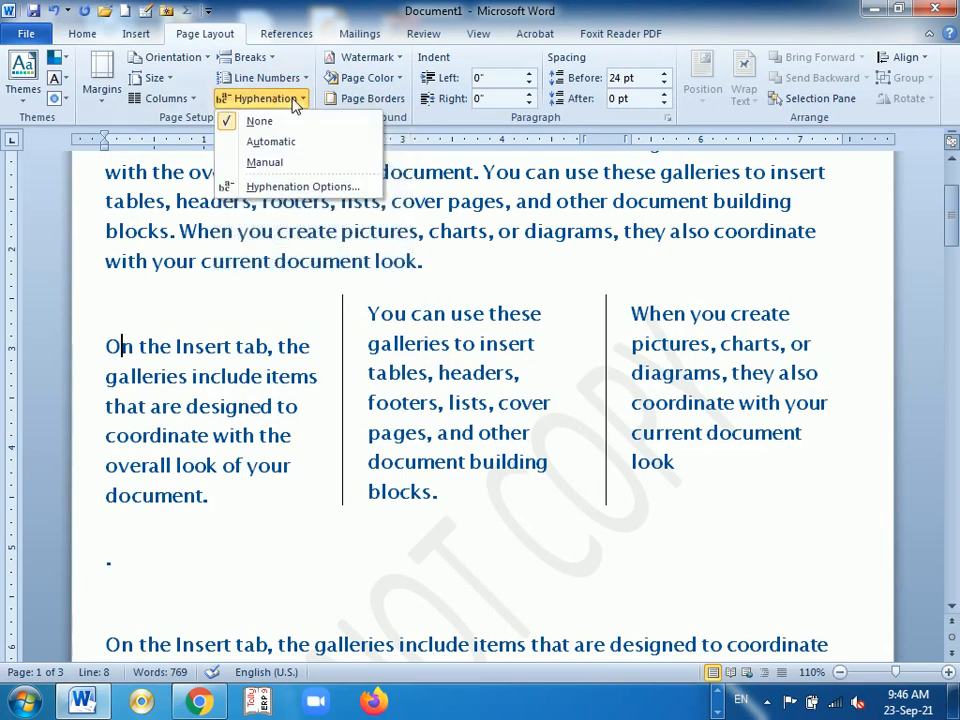
pyautogui.click(287, 144)
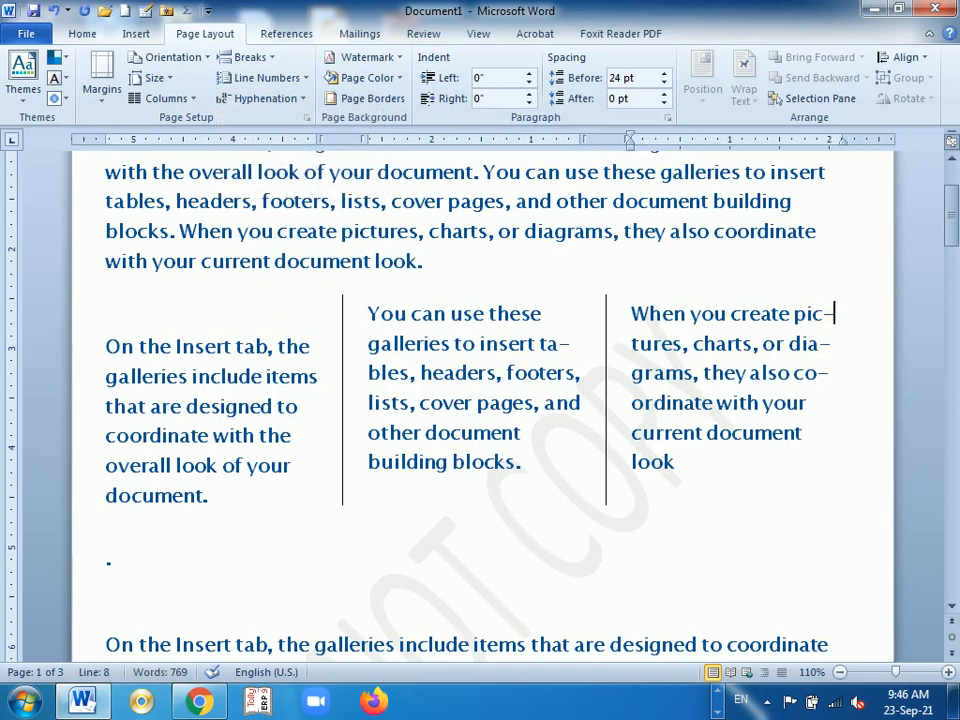
pyautogui.click(834, 345)
pyautogui.click(645, 403)
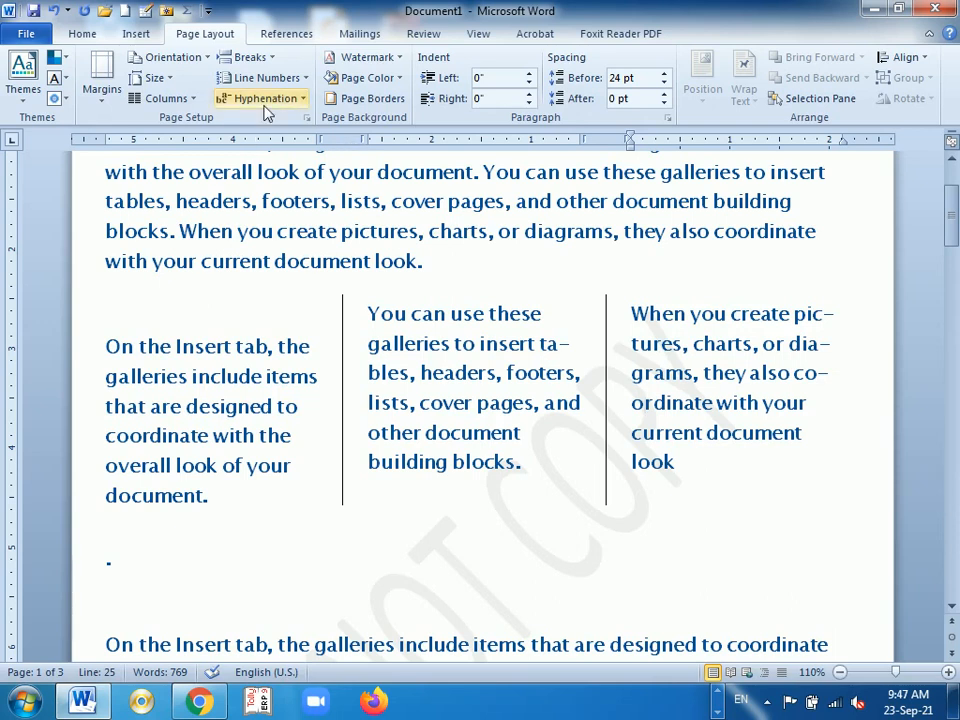
# - Run manual hyphenation from the hyphenation options, accepting the suggested breaks in "tables", "footers" and "pictures"
pyautogui.click(296, 100)
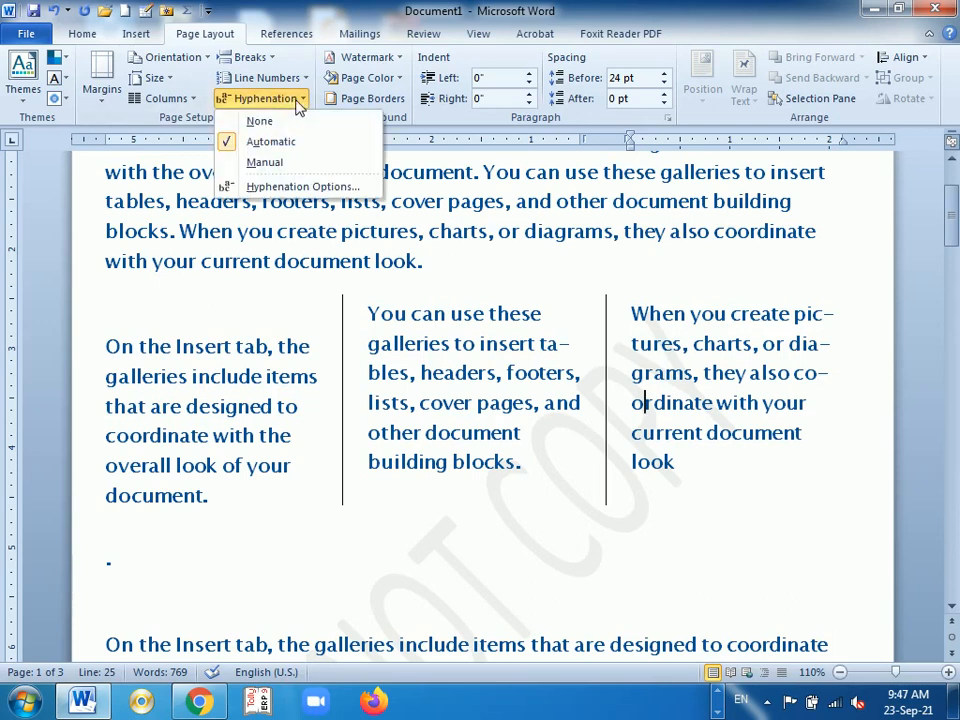
pyautogui.click(293, 187)
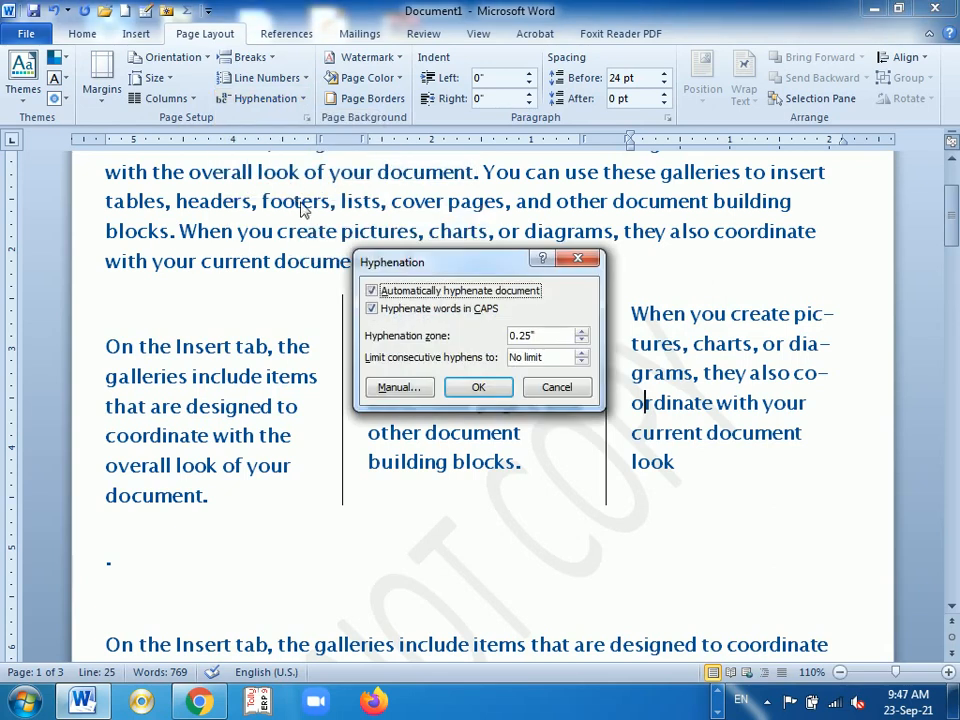
pyautogui.click(410, 392)
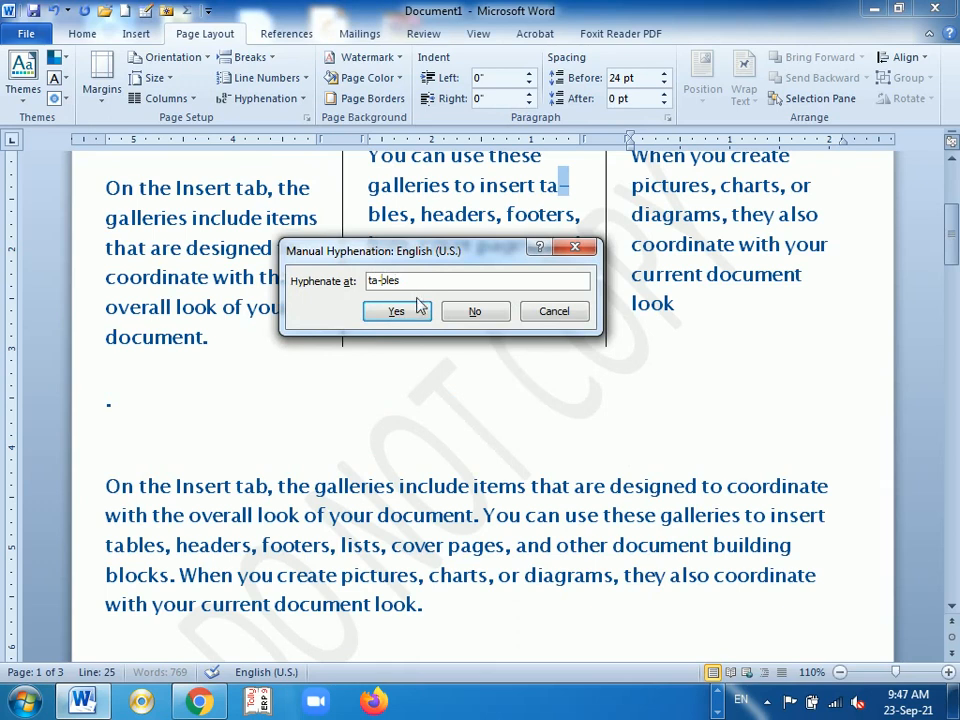
pyautogui.click(405, 315)
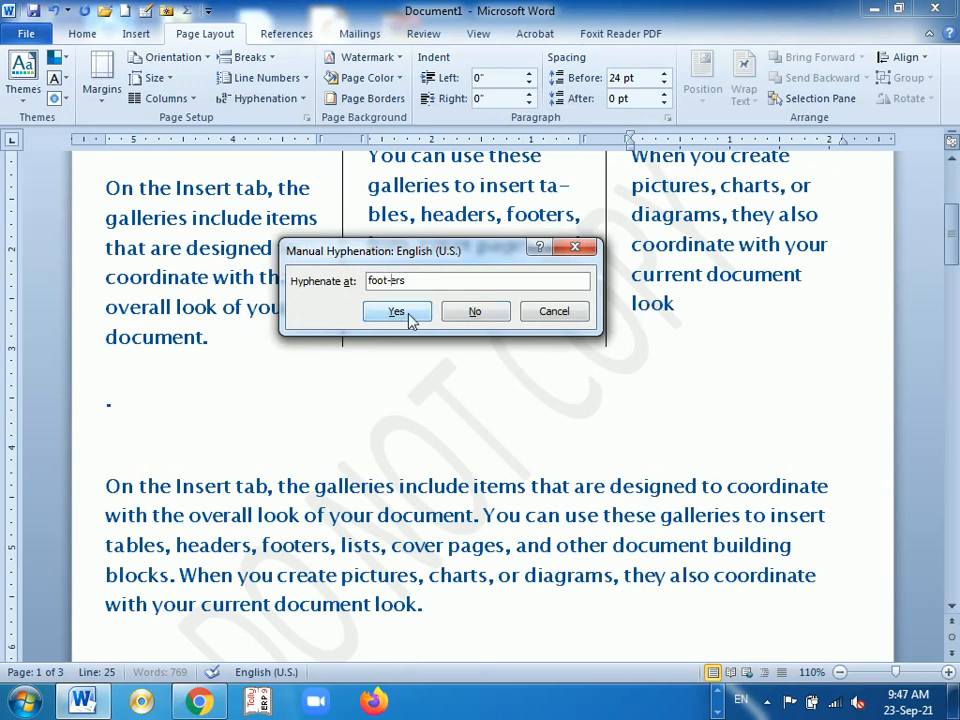
pyautogui.click(408, 316)
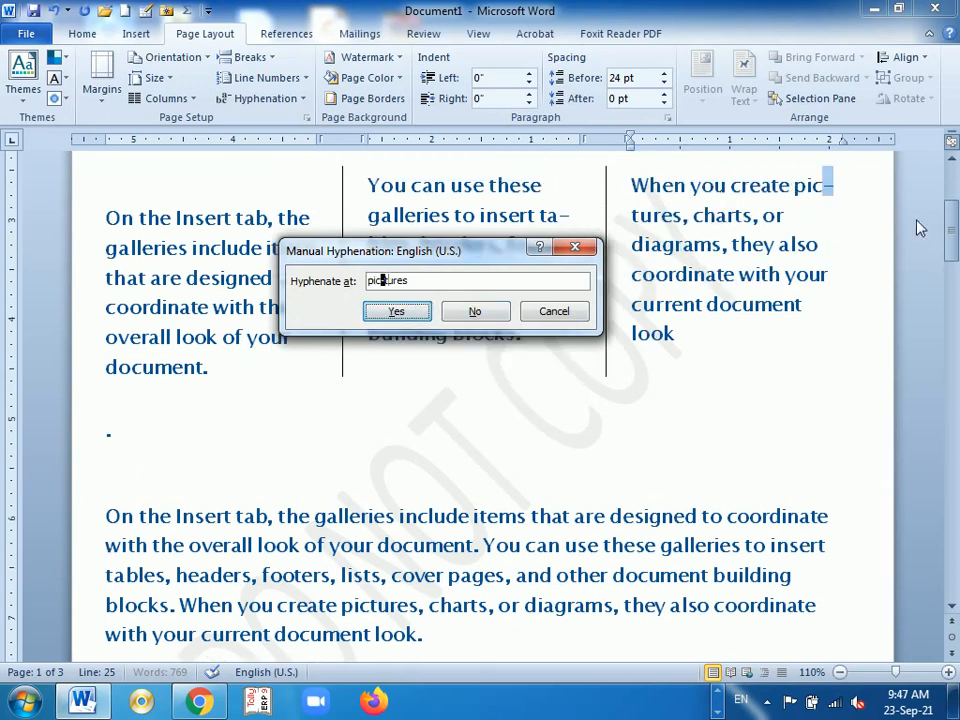
pyautogui.press('Return')
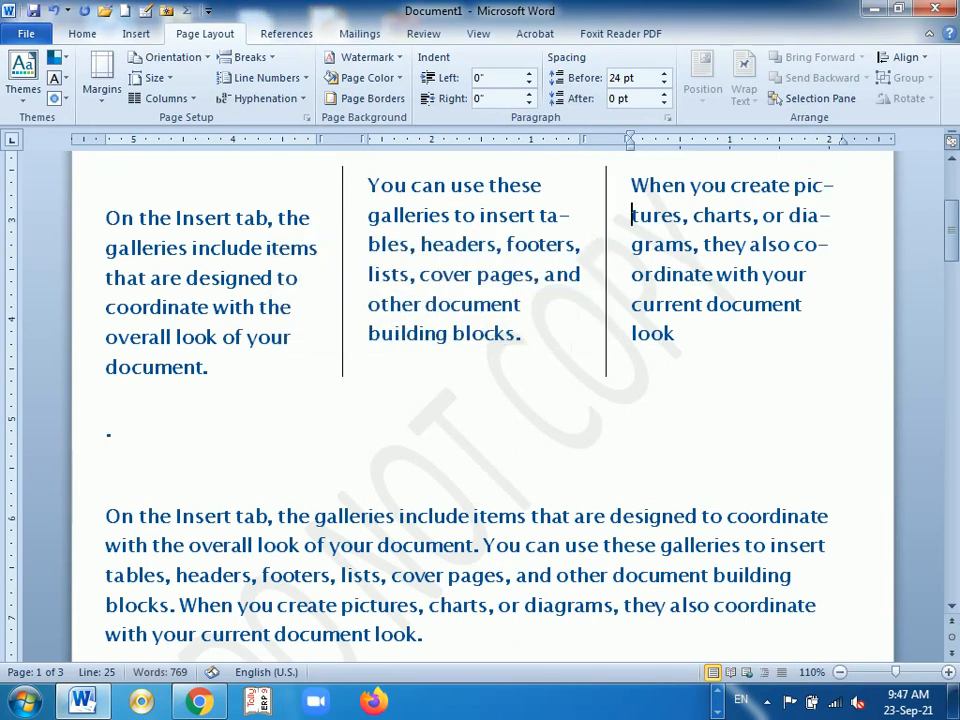
pyautogui.scroll(1, 482, 406)
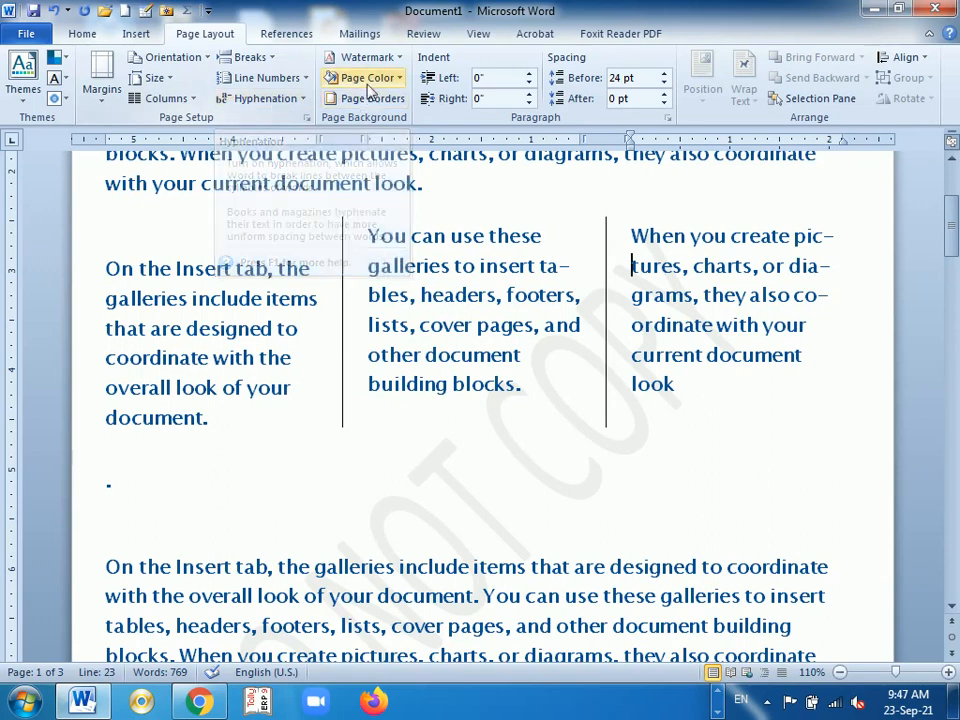
pyautogui.scroll(4, 480, 400)
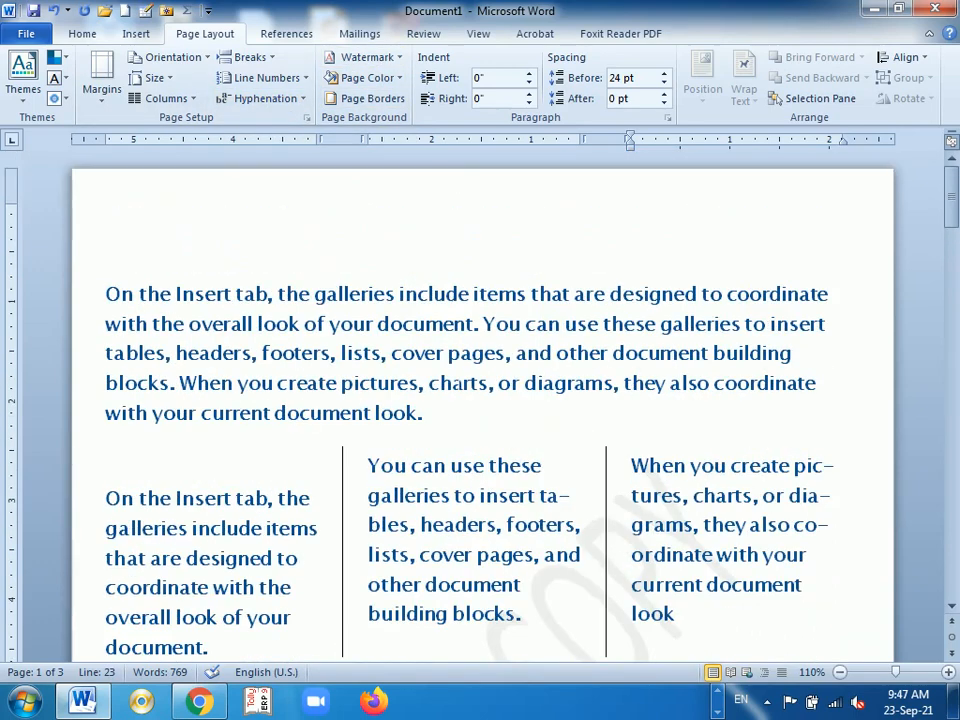
# - Create a new blank document and generate sample paragraphs in it with =rand()
pyautogui.scroll(-15, 480, 400)
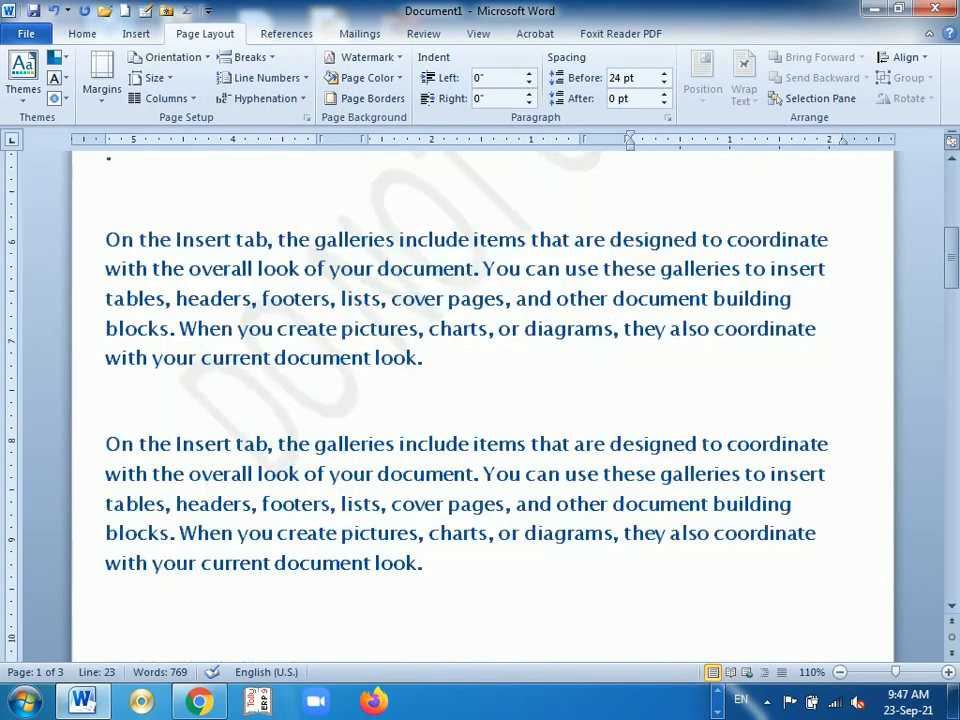
pyautogui.scroll(-15, 480, 400)
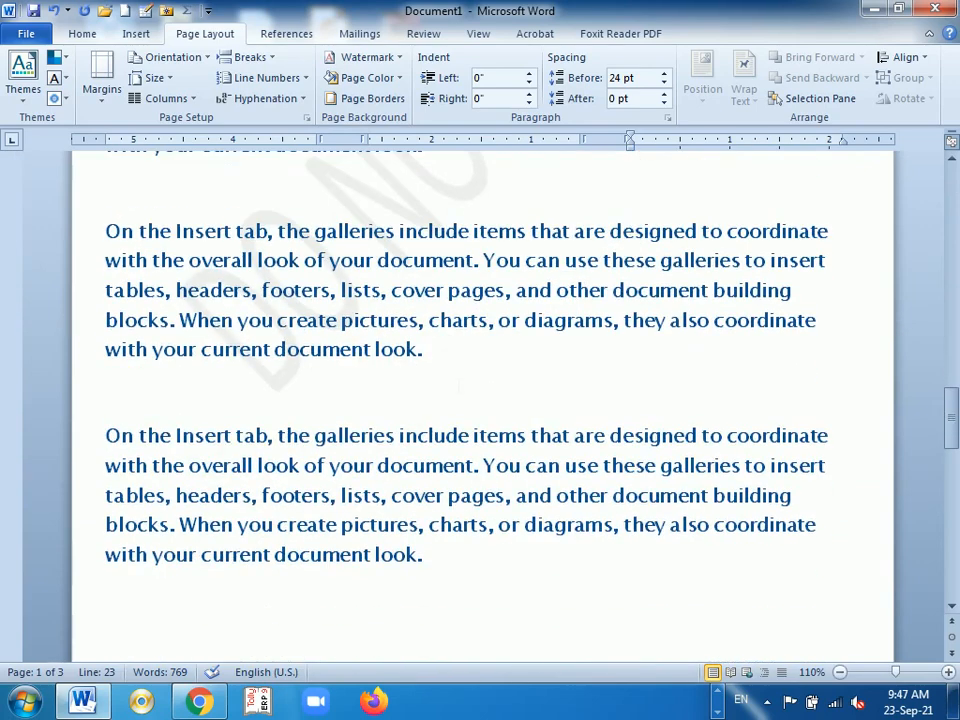
pyautogui.scroll(-5, 480, 400)
pyautogui.scroll(14, 480, 400)
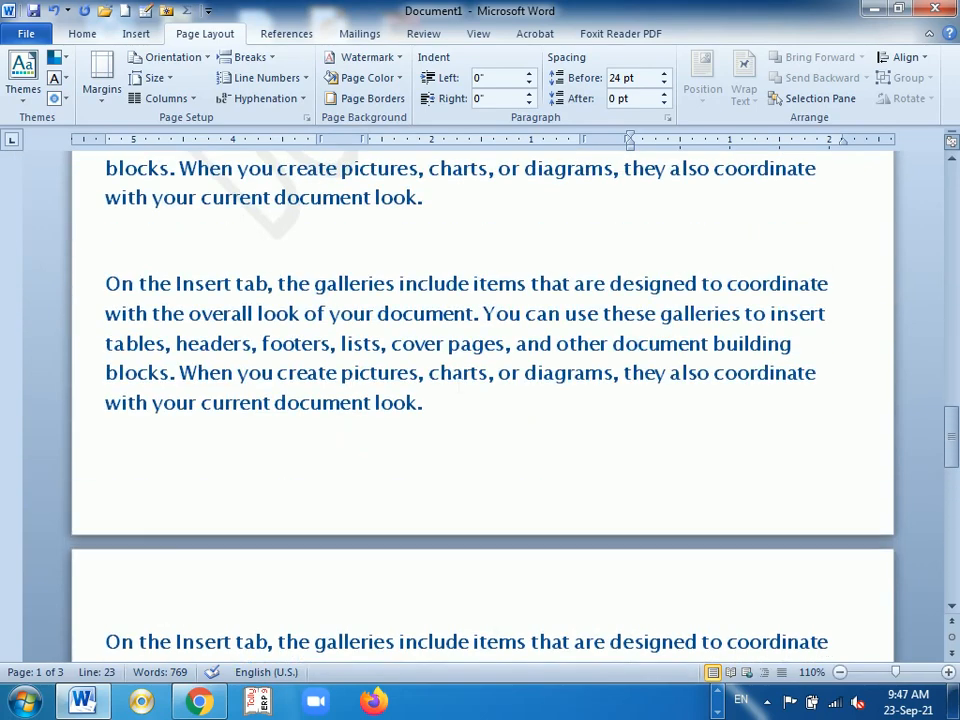
pyautogui.hotkey('ctrl', 'n')
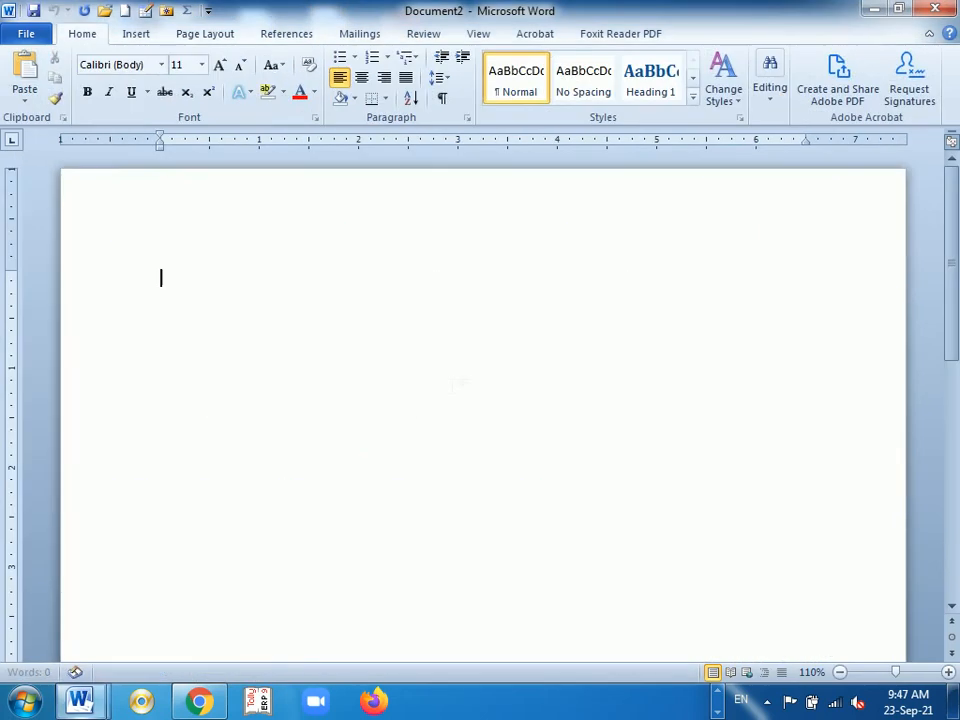
pyautogui.write('=rand()')
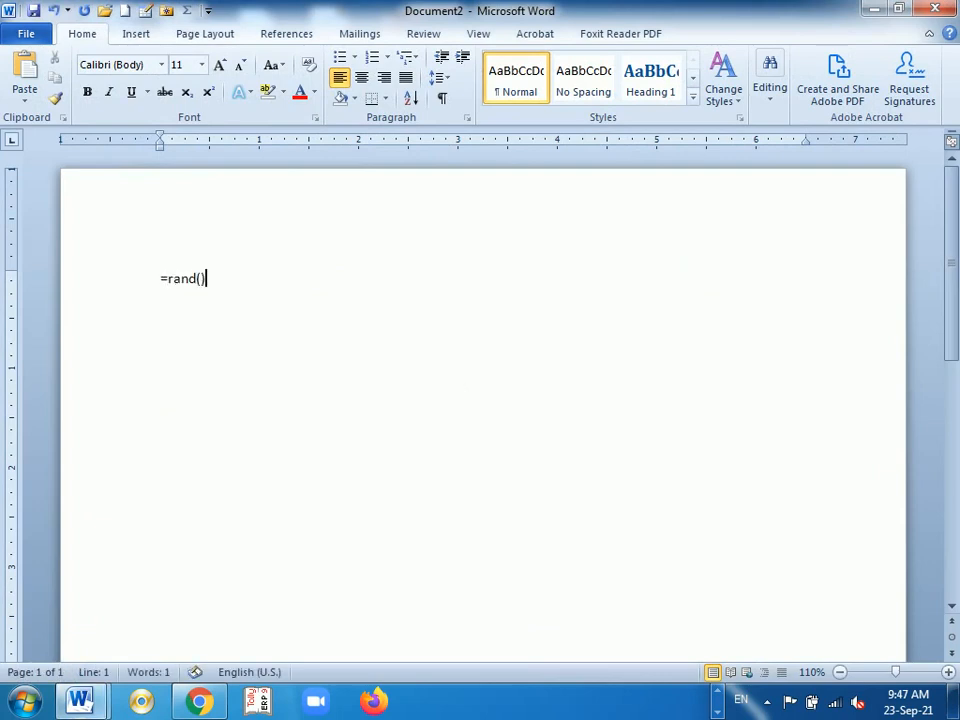
pyautogui.press('Return')
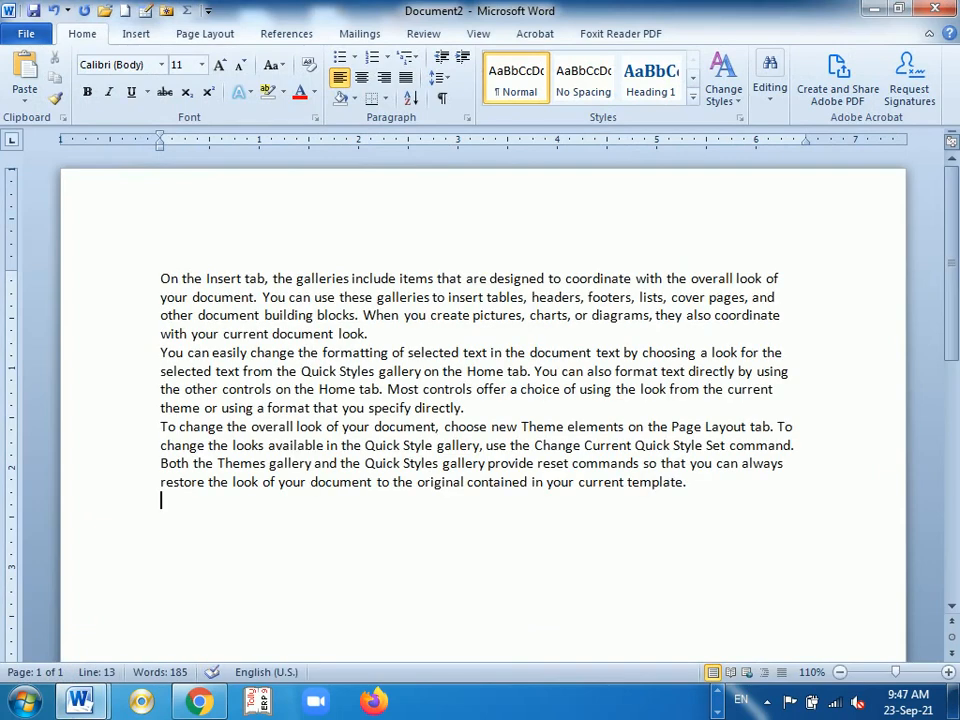
# - Enlarge all the sample text in the new document to 15 pt
pyautogui.hotkey('ctrl', 'a')
pyautogui.hotkey('ctrl', ']')
pyautogui.hotkey('ctrl', ']')
pyautogui.hotkey('ctrl', ']')
pyautogui.hotkey('ctrl', ']')
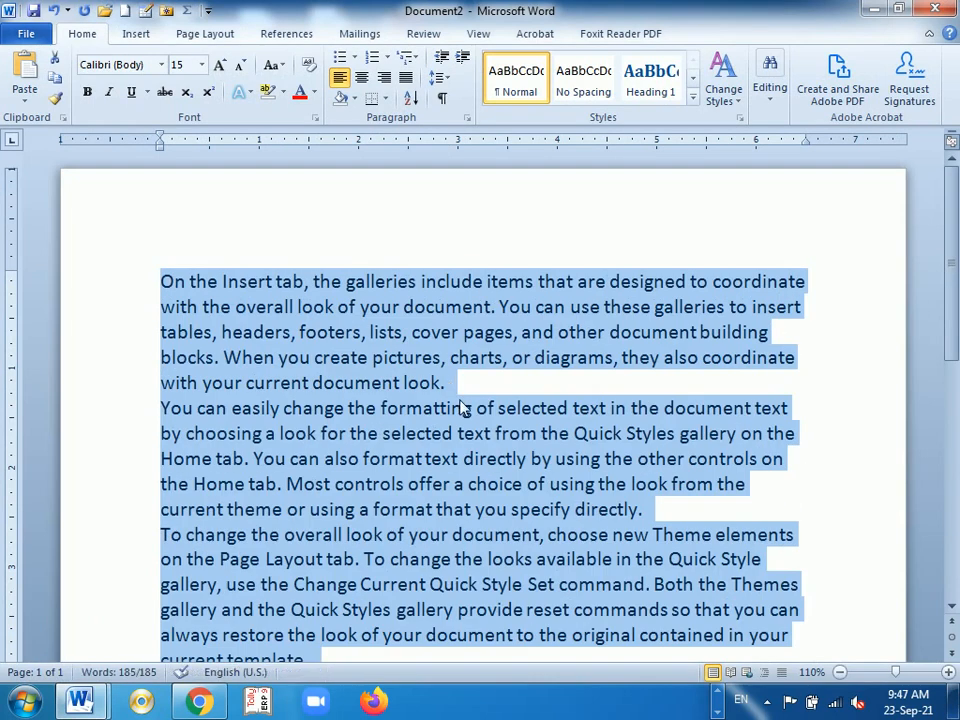
pyautogui.click(467, 407)
pyautogui.scroll(-2, 467, 405)
pyautogui.scroll(2, 360, 476)
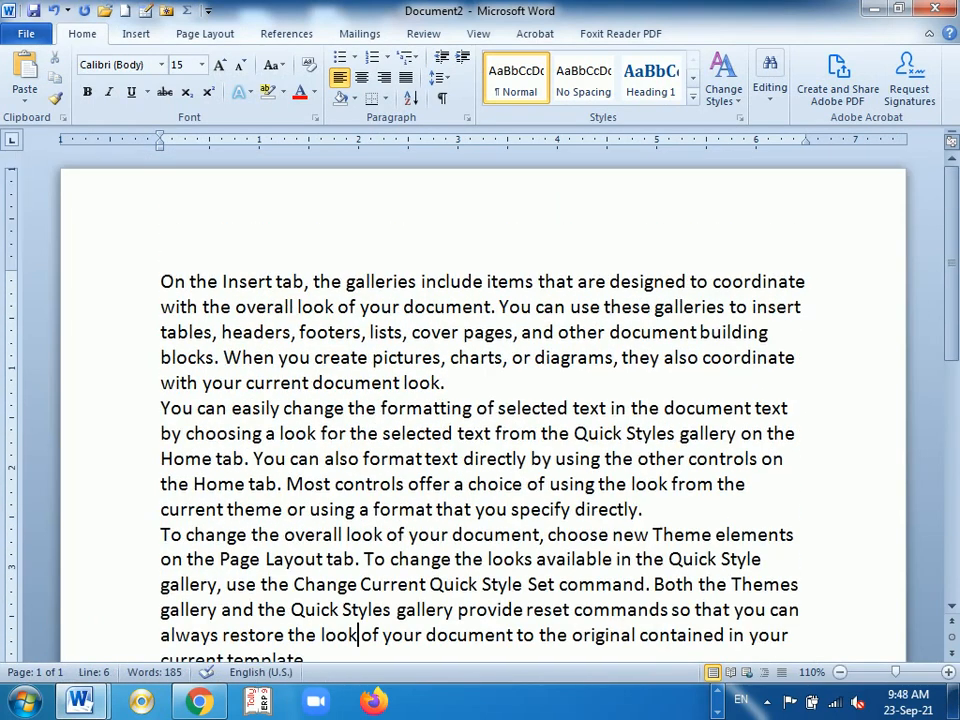
# - Copy all the sample text and paste it repeatedly until the document fills three pages
pyautogui.hotkey('ctrl', 'a')
pyautogui.hotkey('ctrl', 'c')
pyautogui.hotkey('ctrl', 'End')
pyautogui.hotkey('ctrl', 'v')
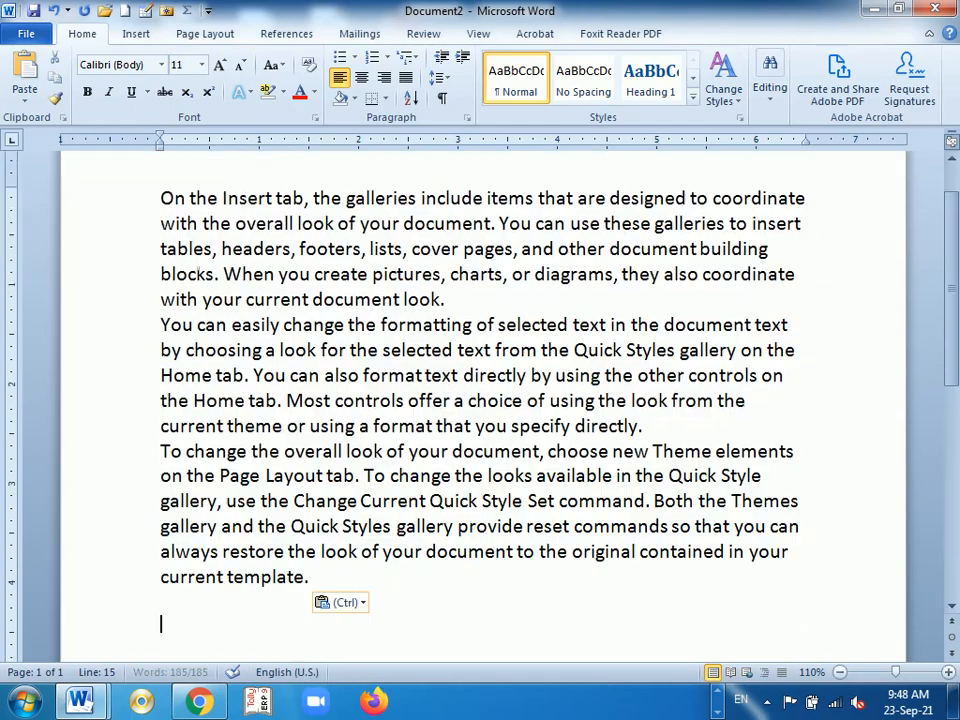
pyautogui.hotkey('ctrl', 'v')
pyautogui.hotkey('ctrl', 'v')
pyautogui.hotkey('ctrl', 'v')
pyautogui.hotkey('ctrl', 'v')
pyautogui.hotkey('ctrl', 'v')
pyautogui.scroll(-3, 500, 357)
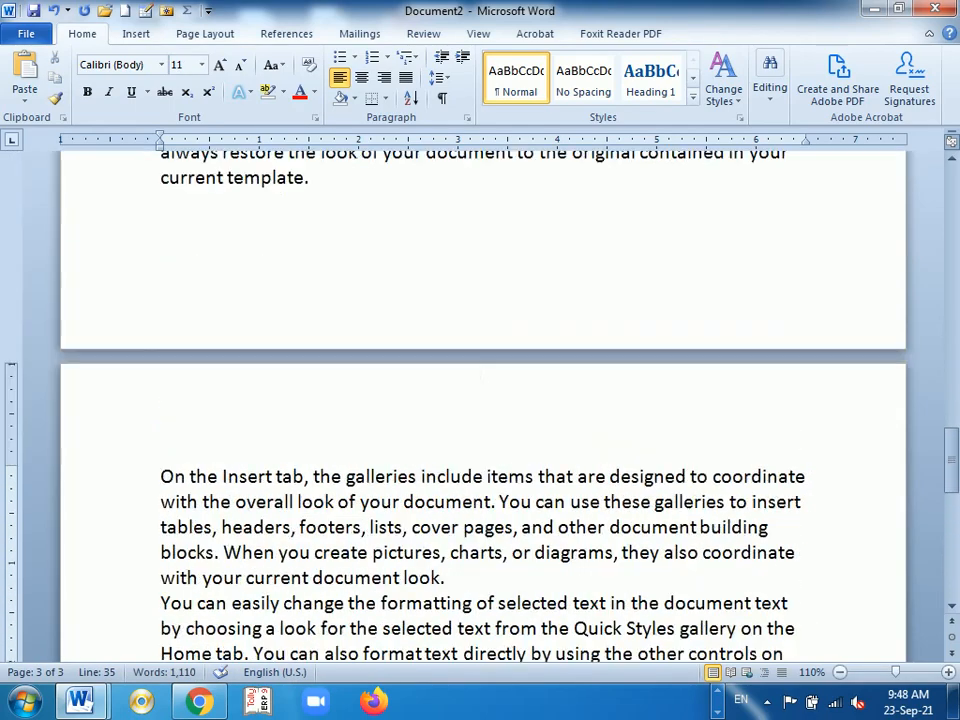
pyautogui.scroll(3, 500, 357)
pyautogui.scroll(-3, 500, 357)
pyautogui.scroll(10, 500, 357)
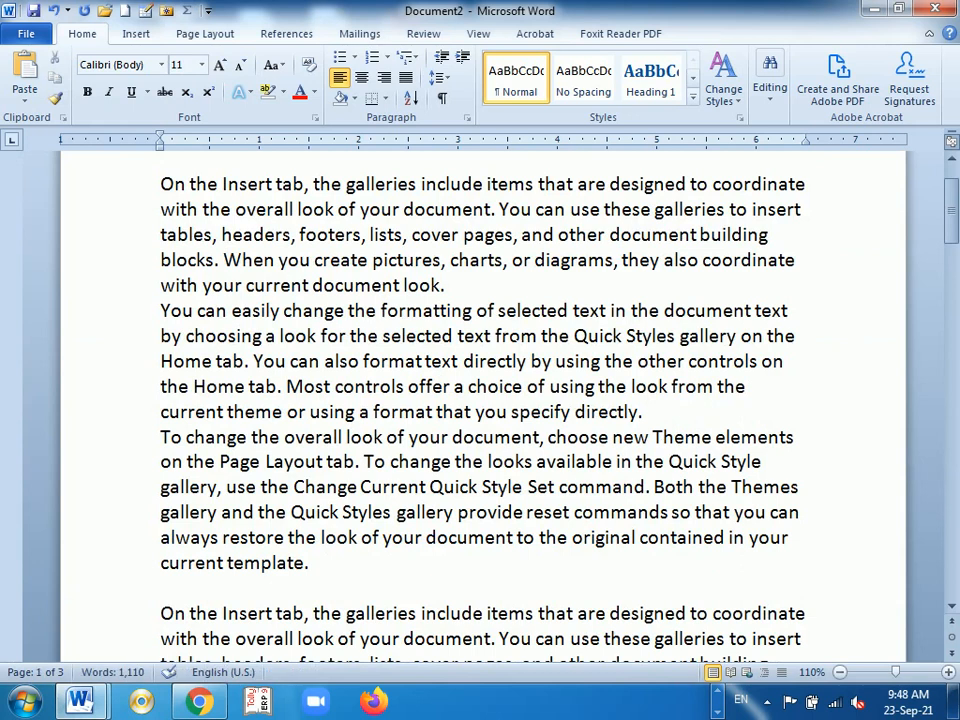
# - Add the built-in URGENT 1 watermark to the document and check how it looks behind the text
pyautogui.click(205, 33)
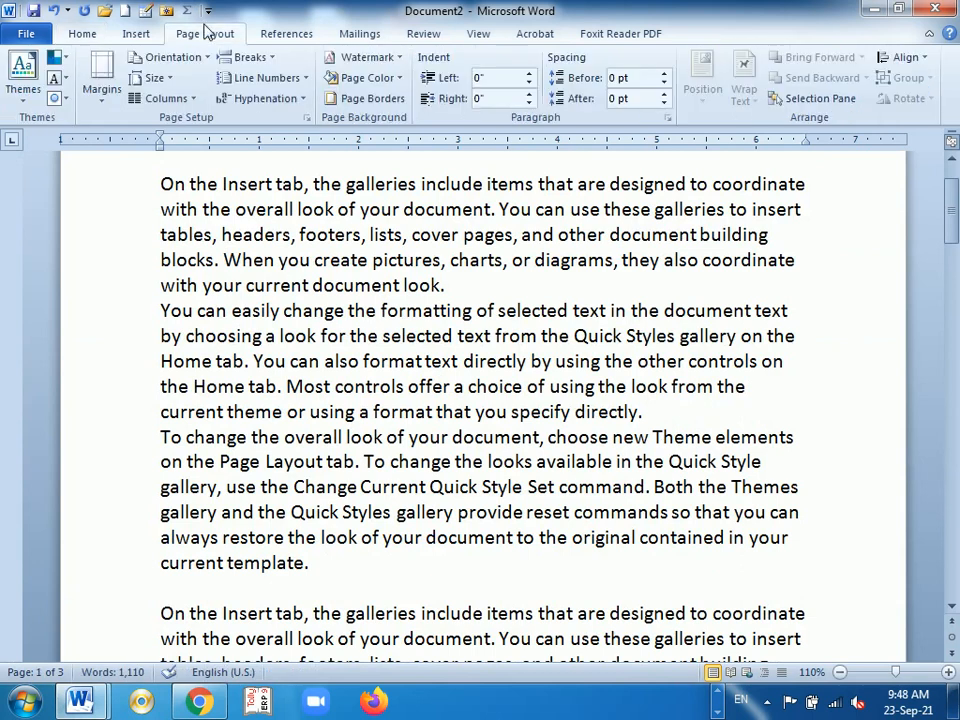
pyautogui.click(365, 57)
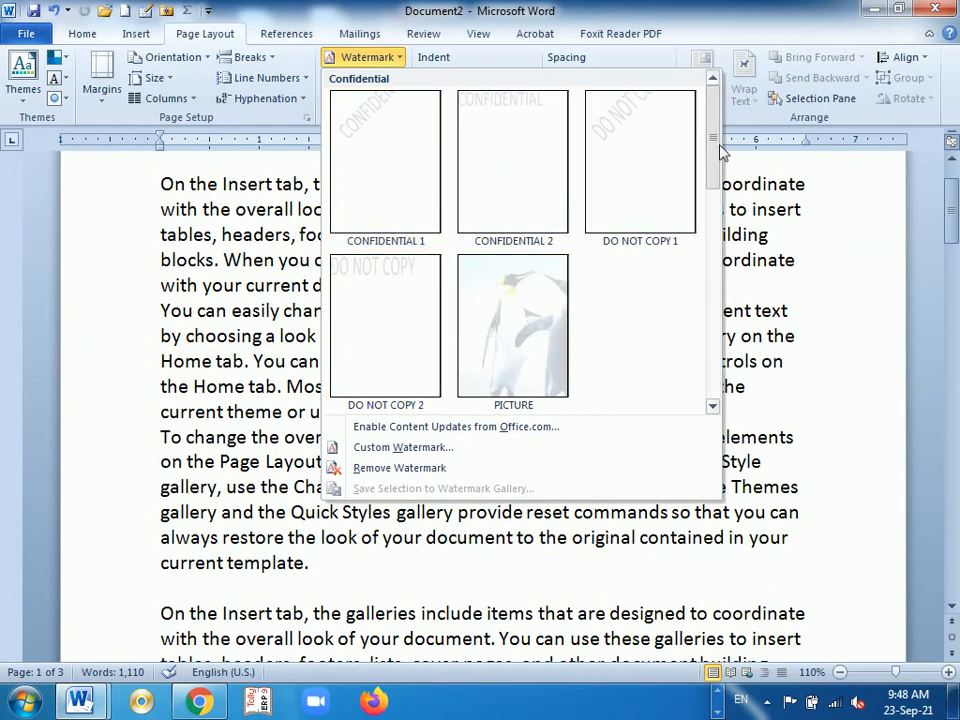
pyautogui.moveTo(722, 150); pyautogui.dragTo(713, 295)
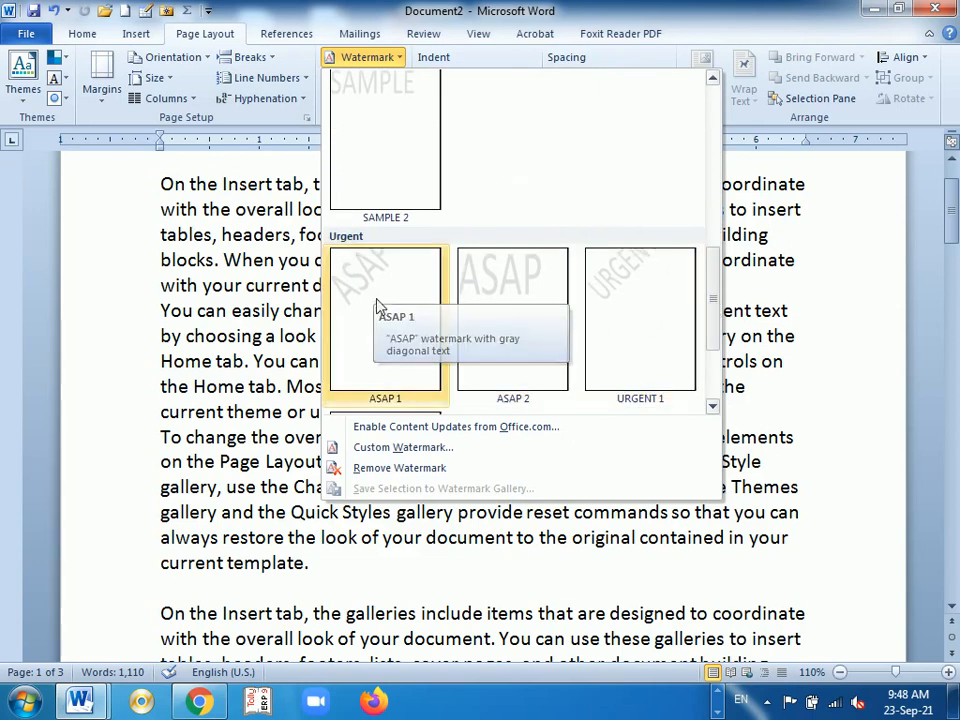
pyautogui.click(628, 306)
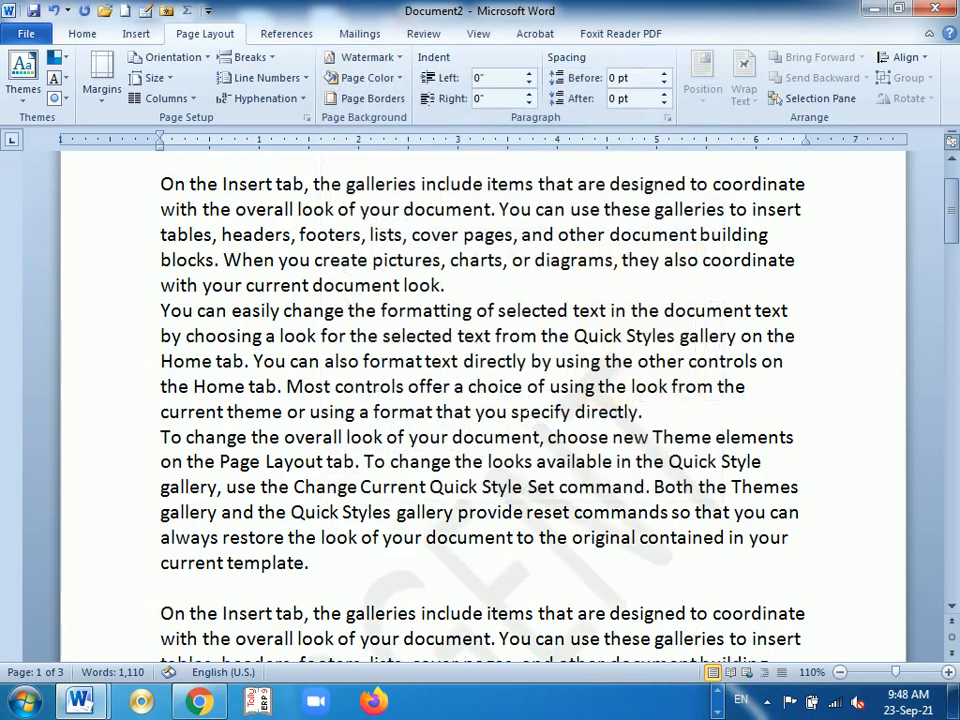
pyautogui.scroll(-3, 628, 306)
pyautogui.scroll(-3, 480, 400)
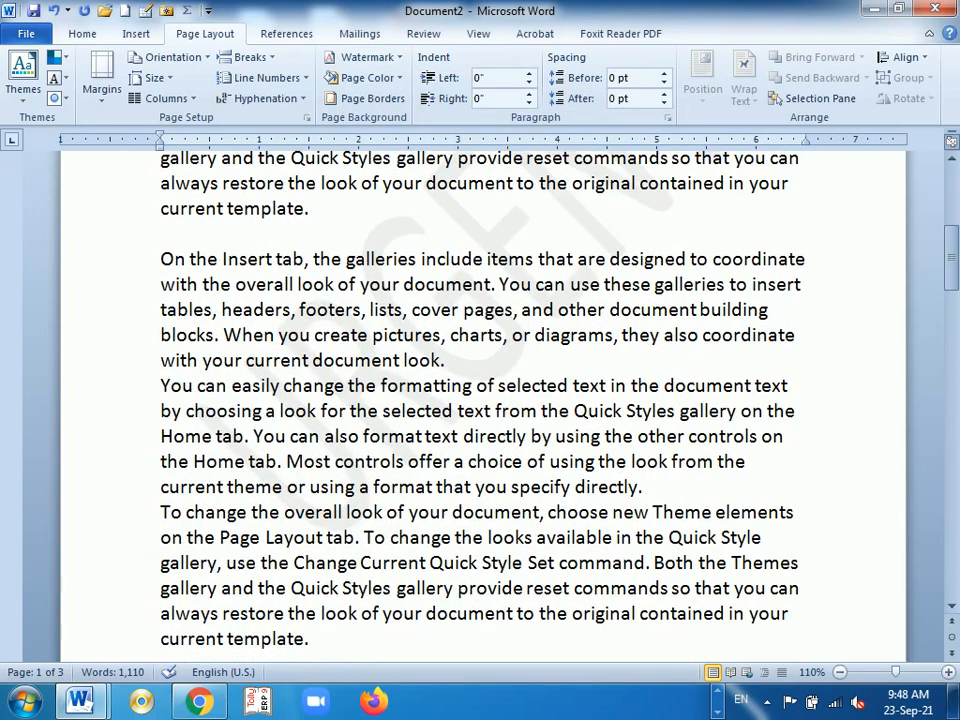
pyautogui.scroll(5, 480, 400)
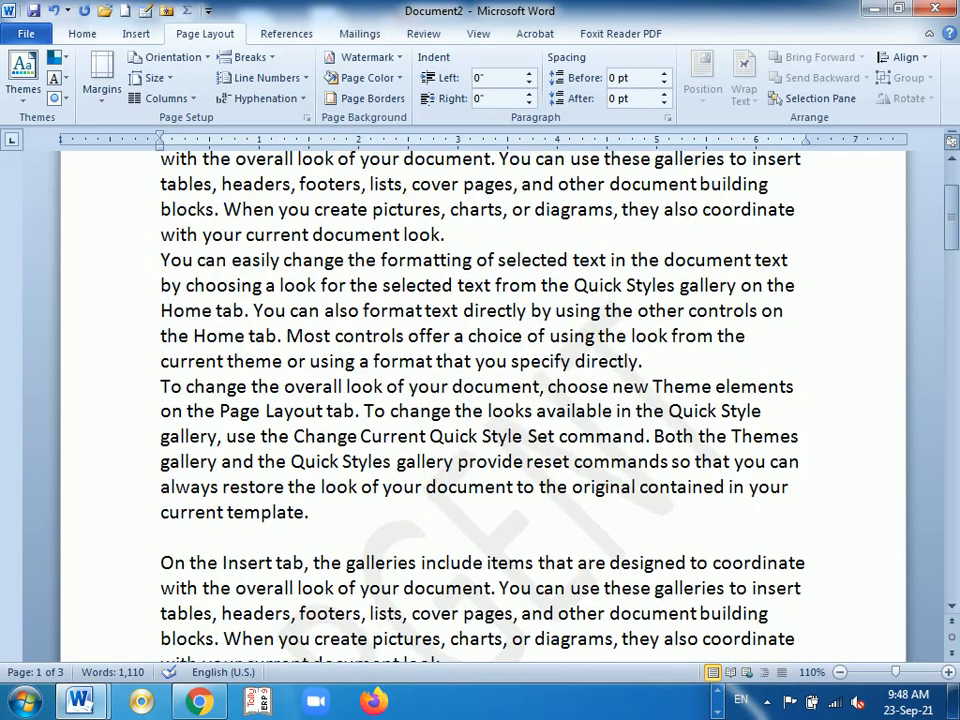
pyautogui.scroll(1, 480, 400)
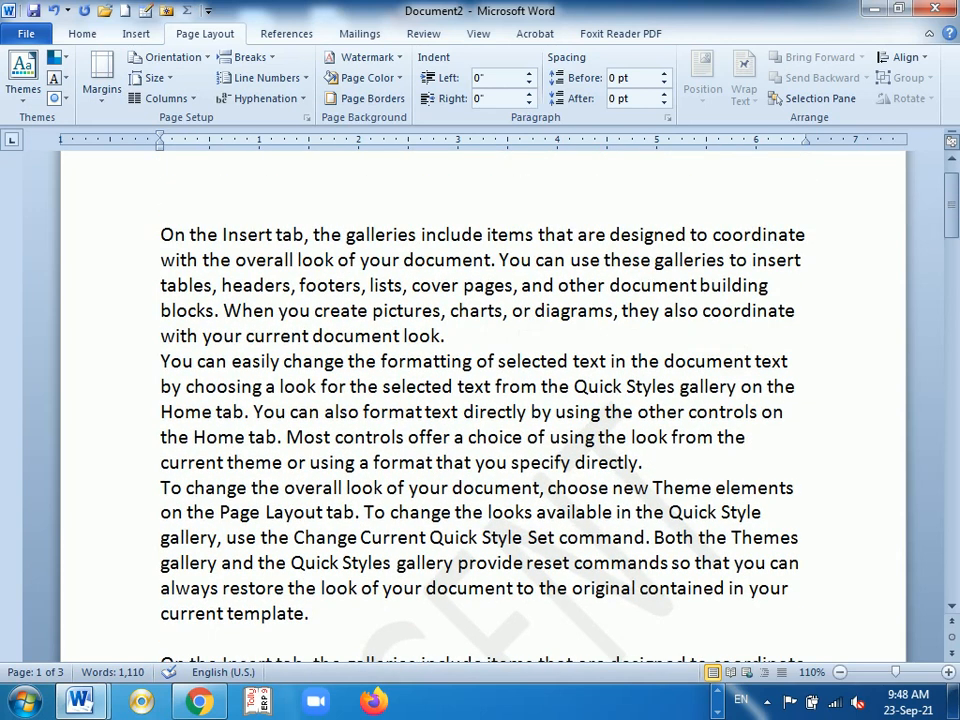
pyautogui.click(442, 336)
pyautogui.scroll(-2, 442, 336)
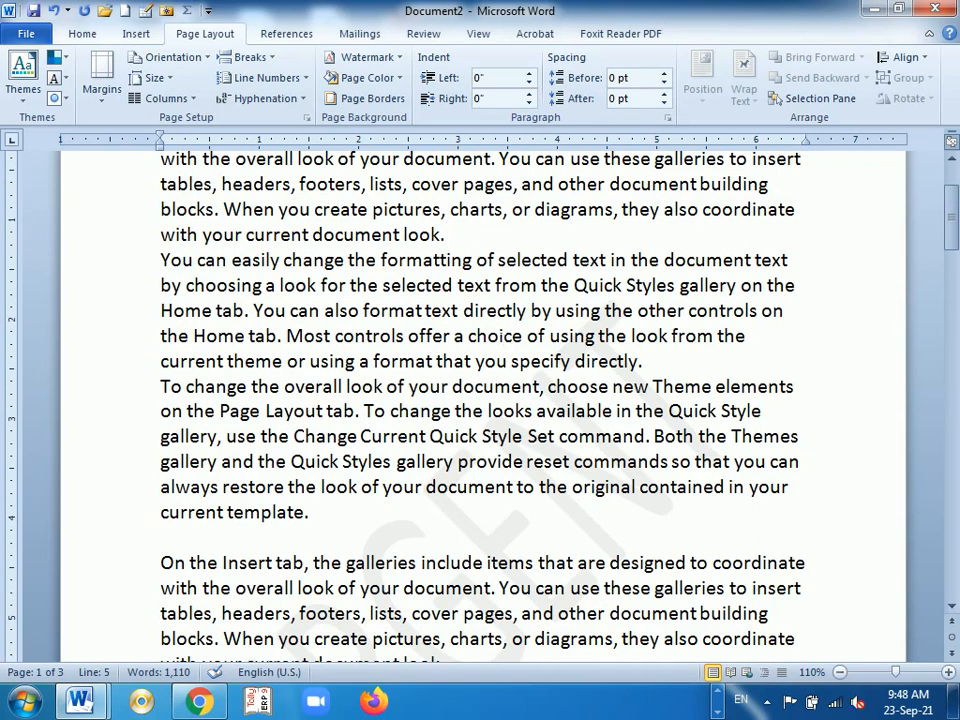
pyautogui.scroll(3, 480, 400)
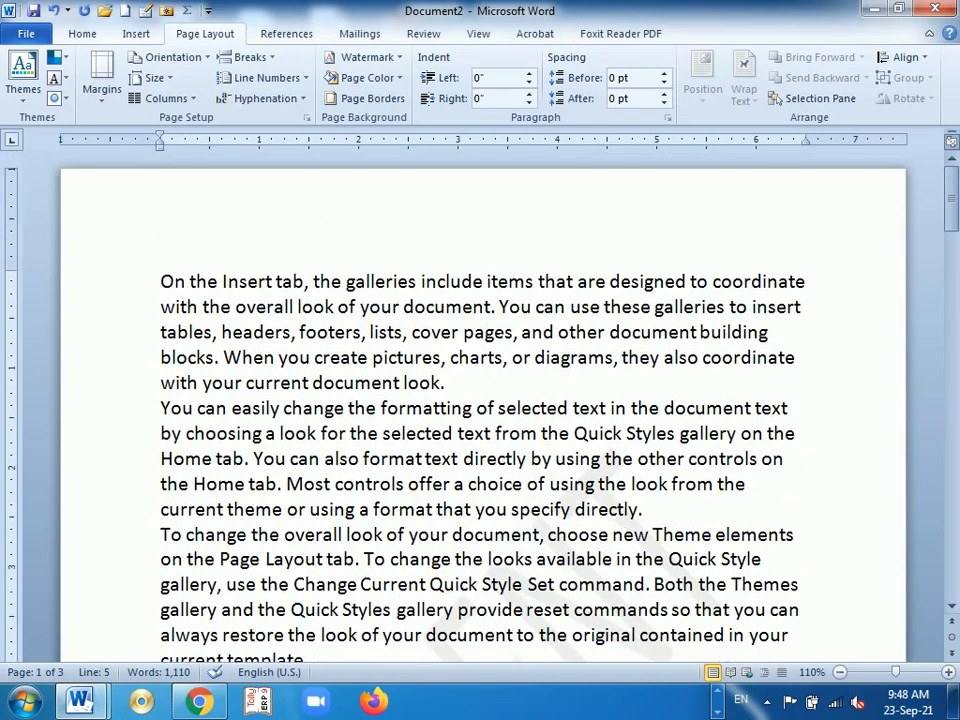
# - Customize the URGENT text watermark by setting its color to red, and apply it
pyautogui.click(365, 57)
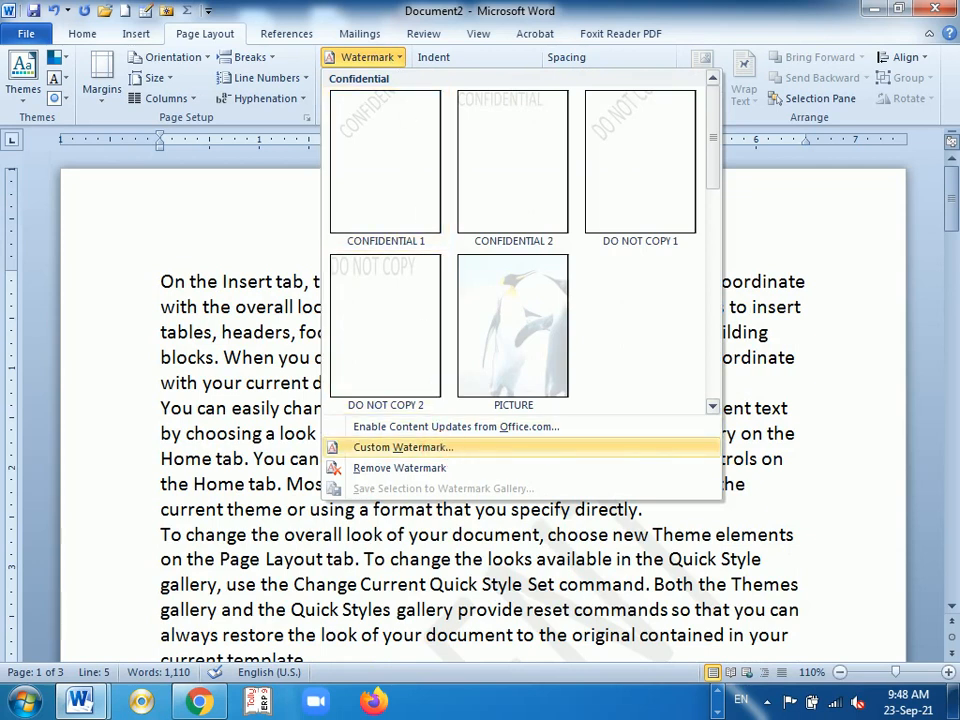
pyautogui.click(395, 447)
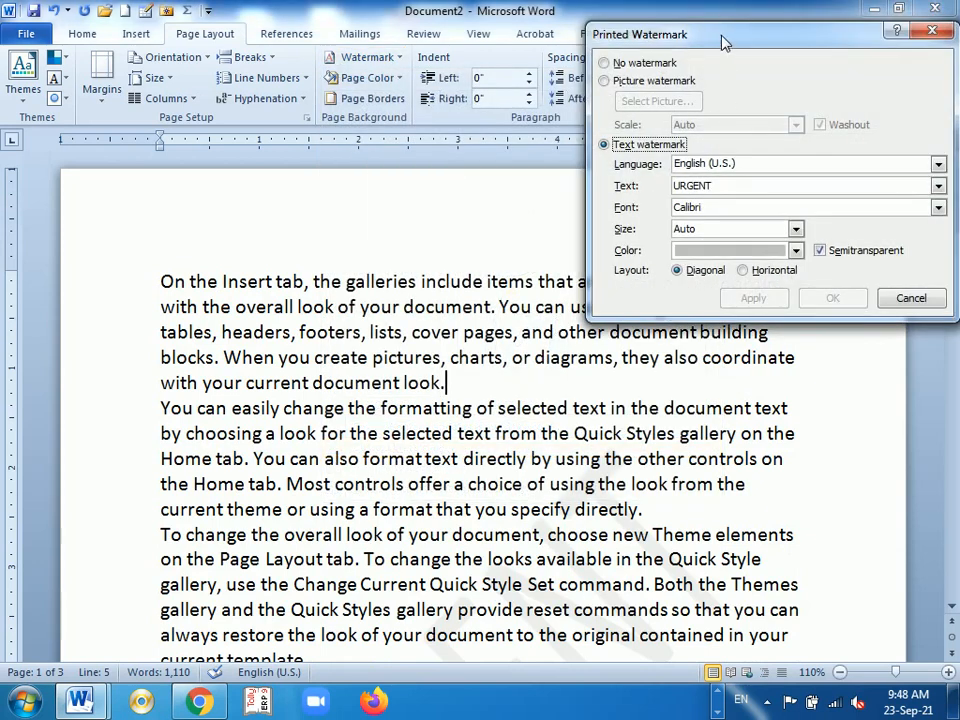
pyautogui.moveTo(728, 43); pyautogui.dragTo(492, 53)
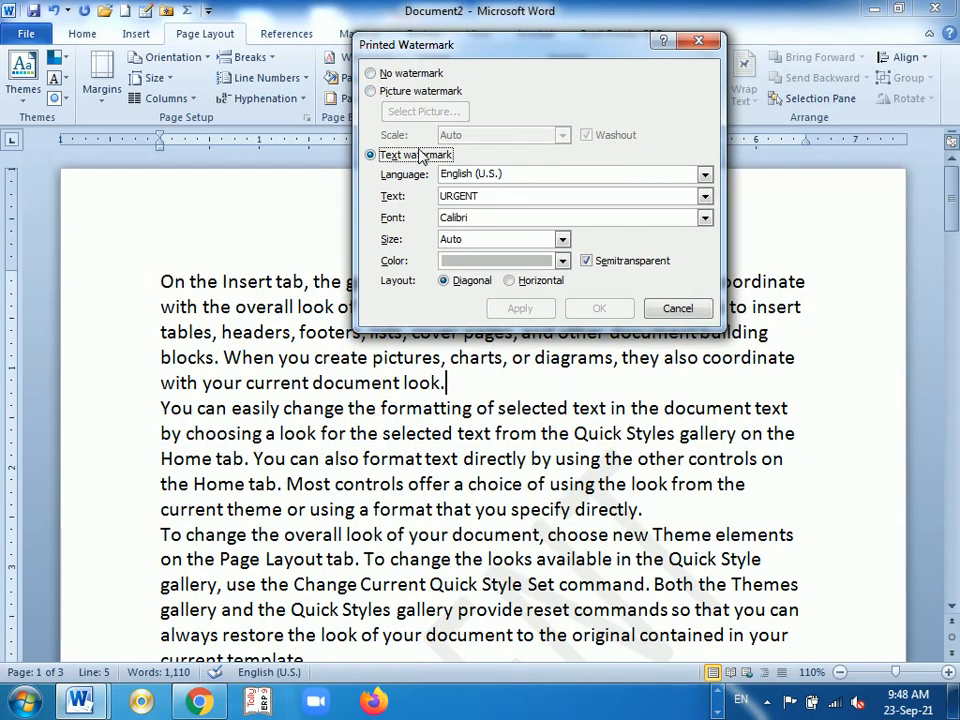
pyautogui.click(490, 198)
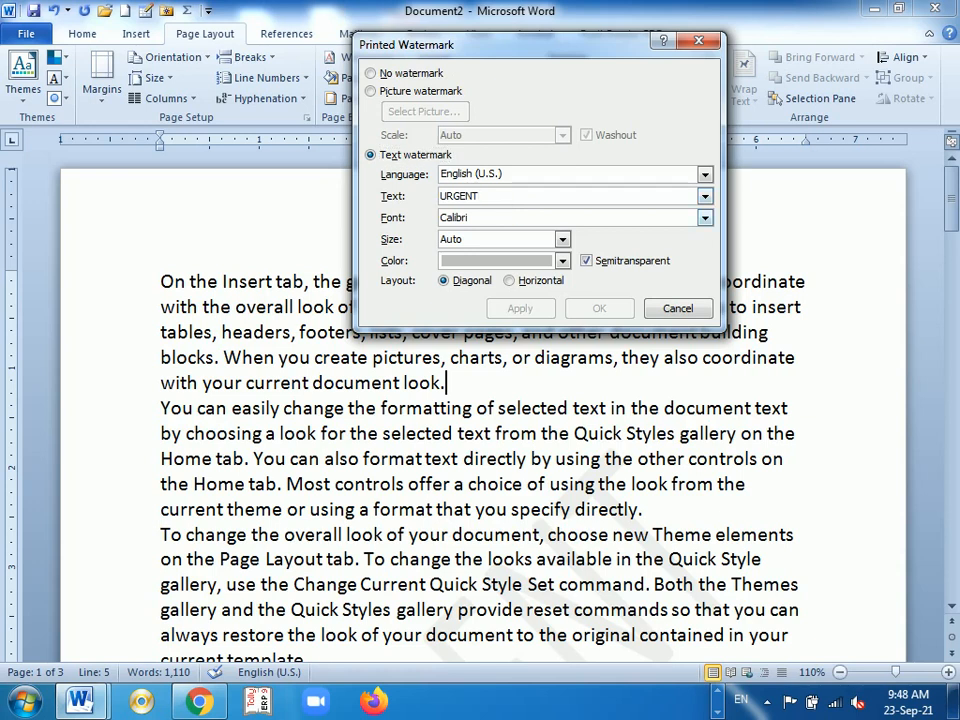
pyautogui.click(563, 261)
pyautogui.click(463, 418)
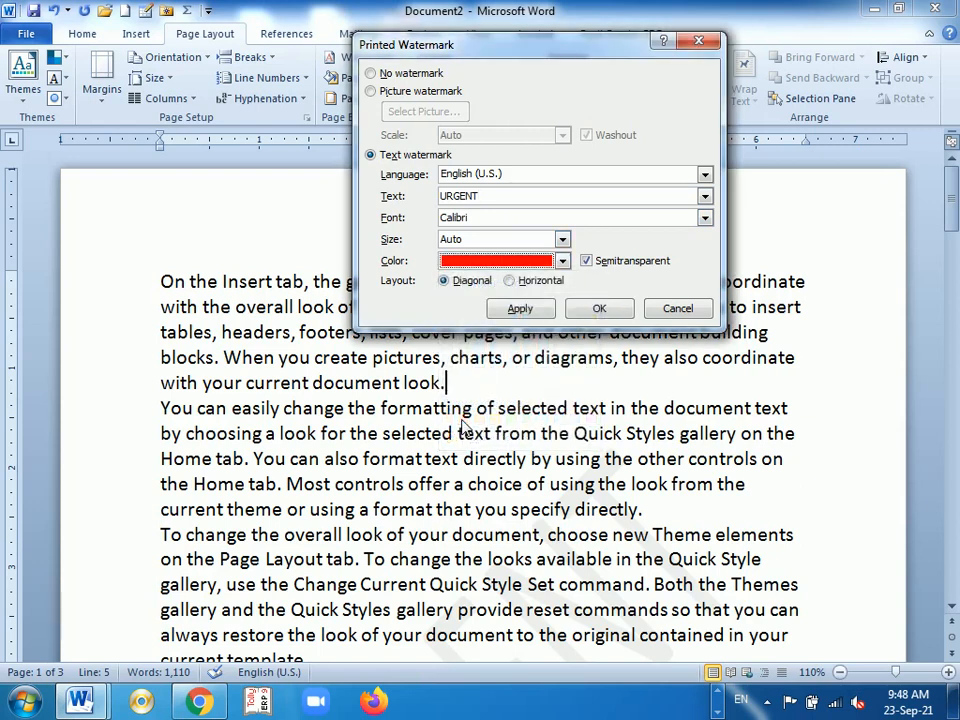
pyautogui.click(520, 308)
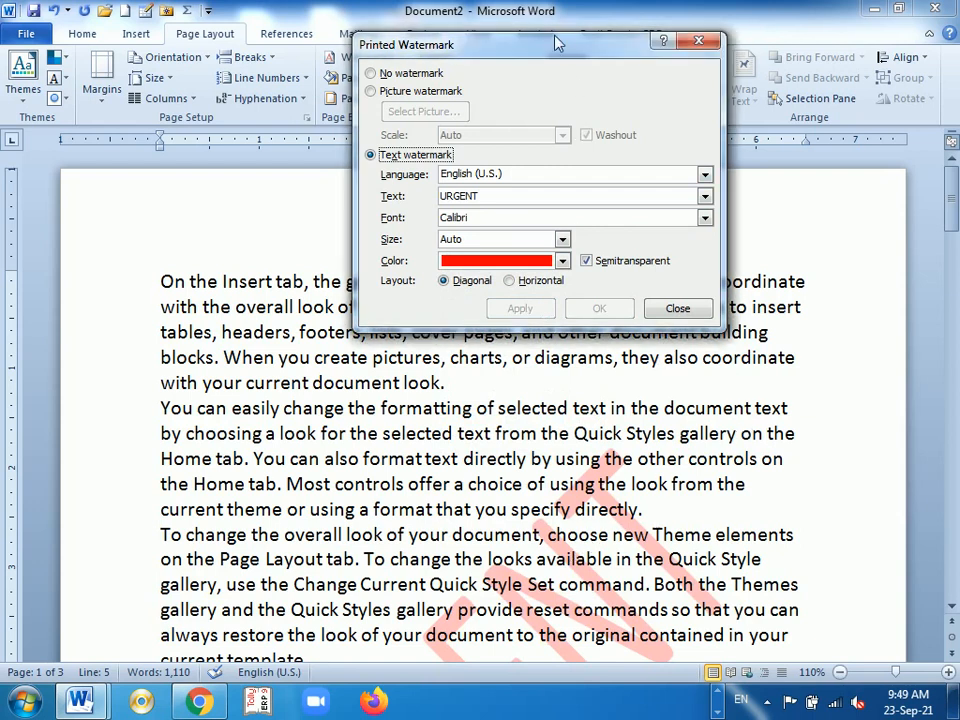
# - Replace the watermark text with "Excel darshan", apply it, close the watermark settings and check it on all pages
pyautogui.moveTo(554, 44); pyautogui.dragTo(370, 108)
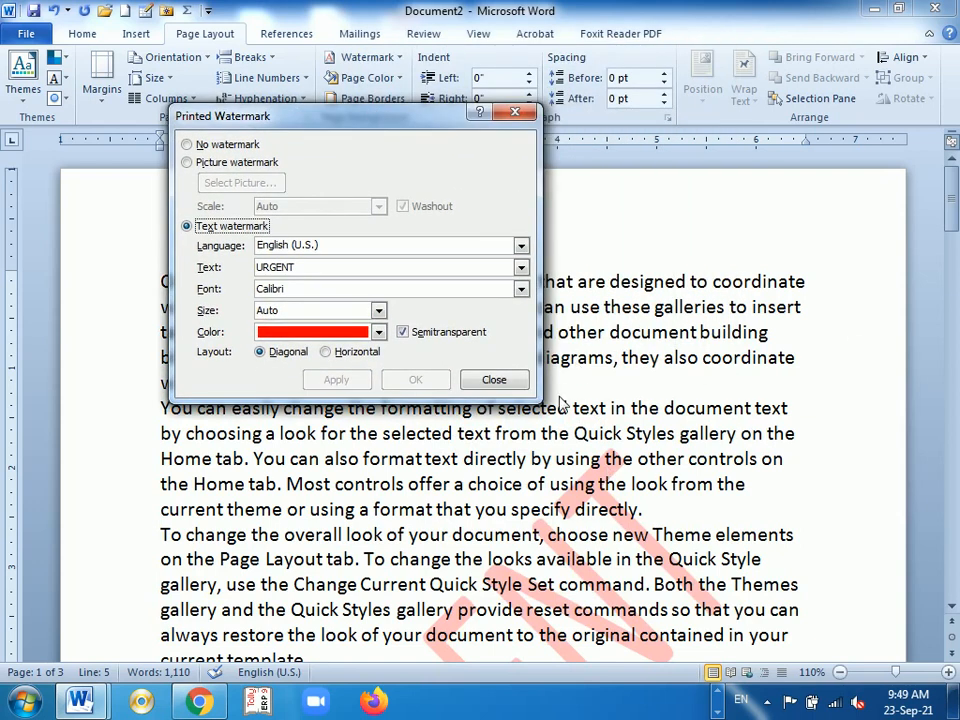
pyautogui.click(303, 268)
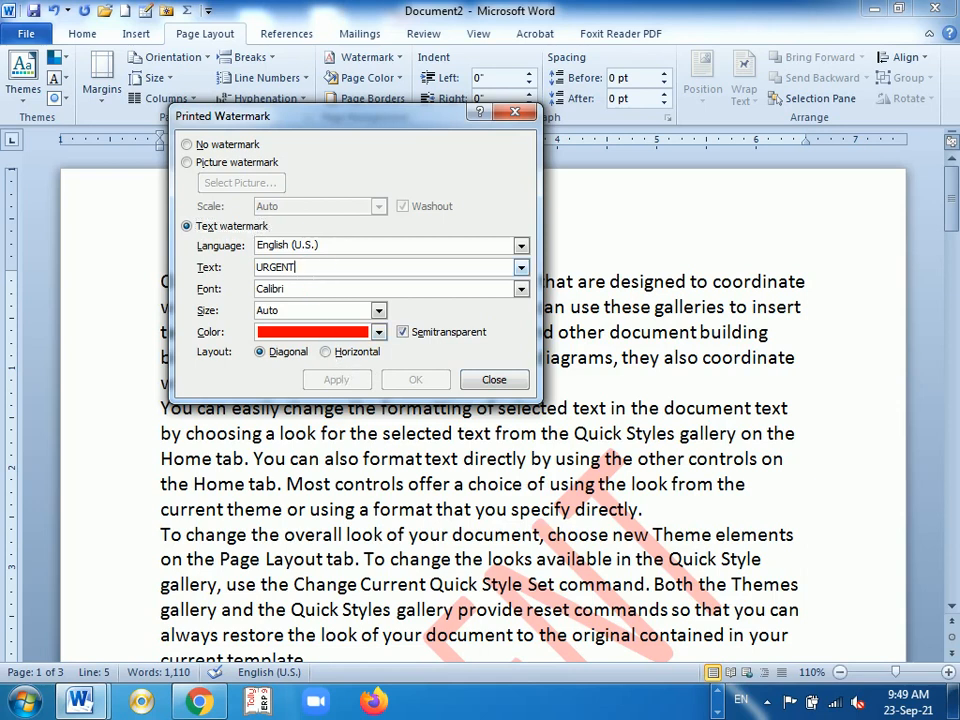
pyautogui.press('BackSpace')
pyautogui.press('BackSpace')
pyautogui.press('BackSpace')
pyautogui.press('BackSpace')
pyautogui.press('BackSpace')
pyautogui.press('BackSpace')
pyautogui.write('Deho')
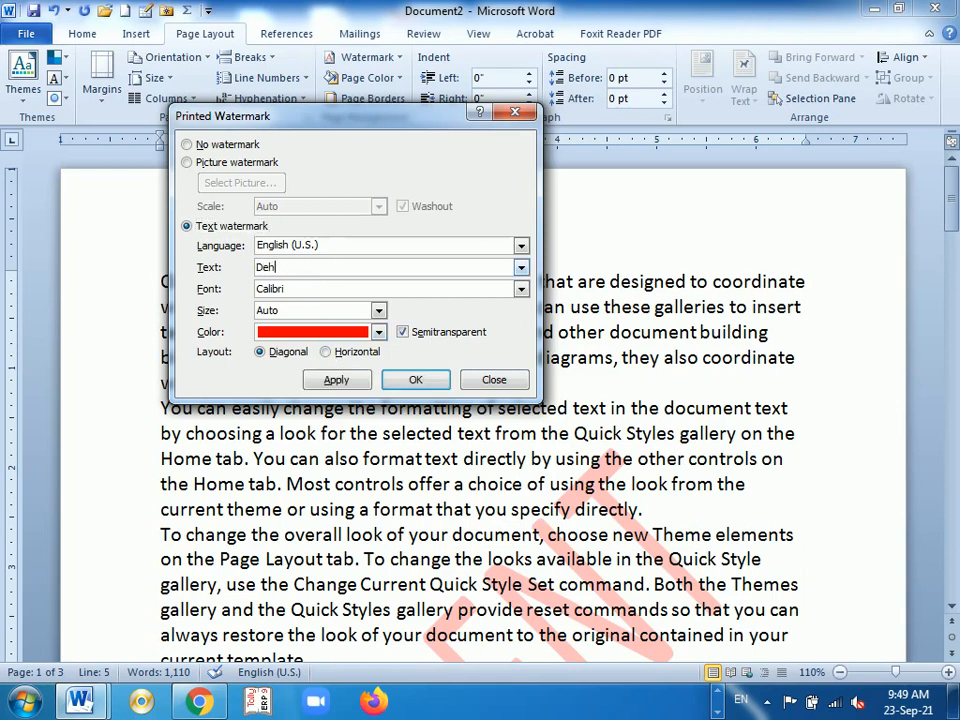
pyautogui.press('BackSpace')
pyautogui.press('BackSpace')
pyautogui.write('Exc')
pyautogui.write('el Cla')
pyautogui.write('an')
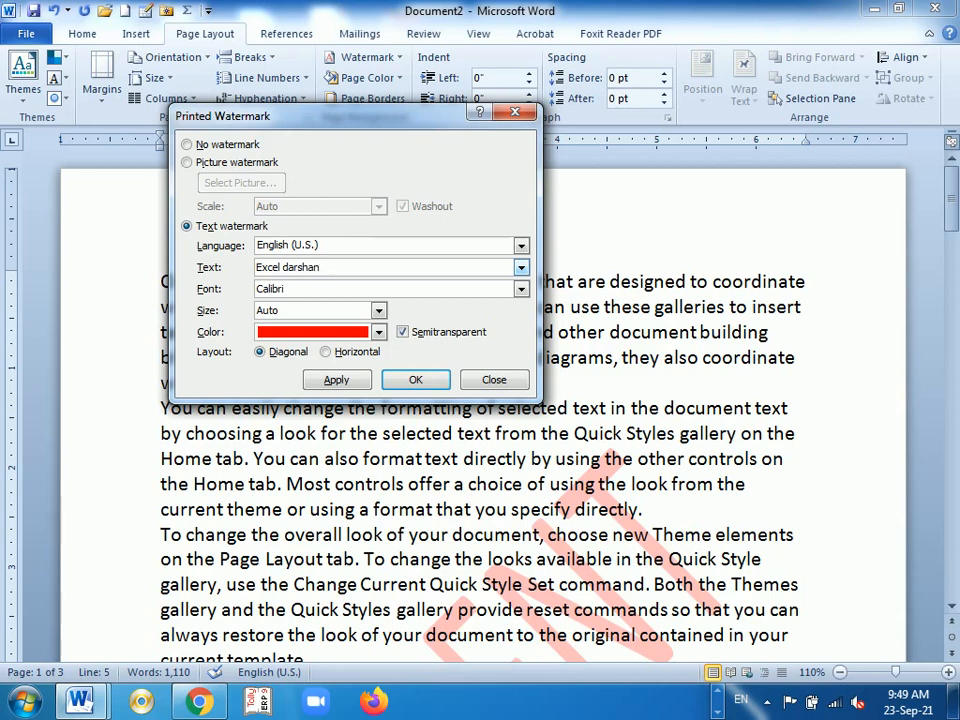
pyautogui.click(340, 383)
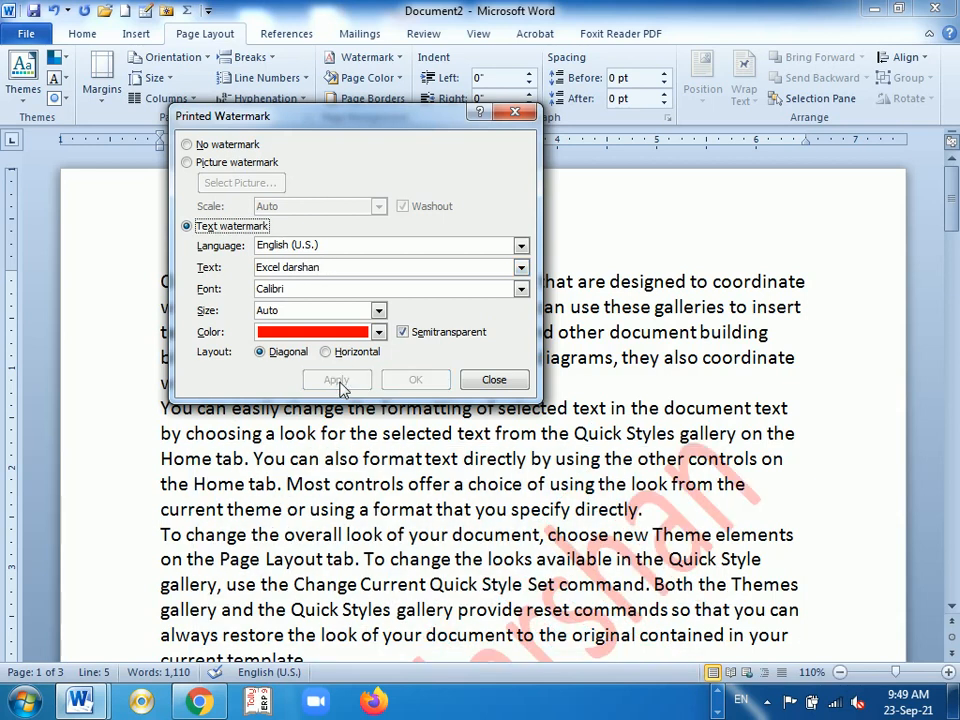
pyautogui.click(494, 379)
pyautogui.scroll(-6, 512, 376)
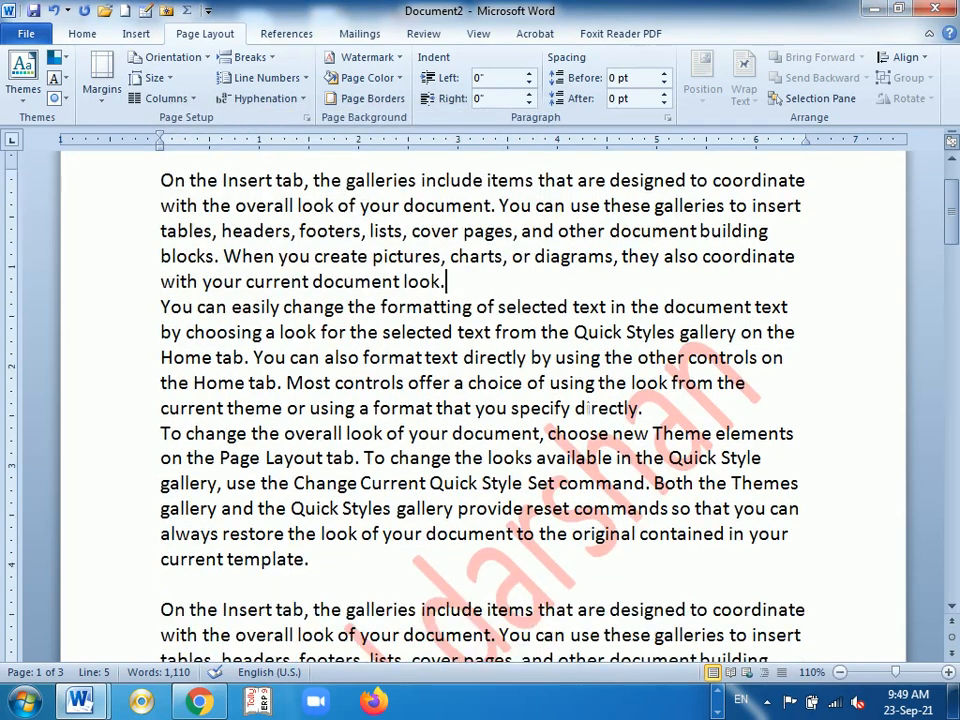
pyautogui.scroll(-10, 579, 407)
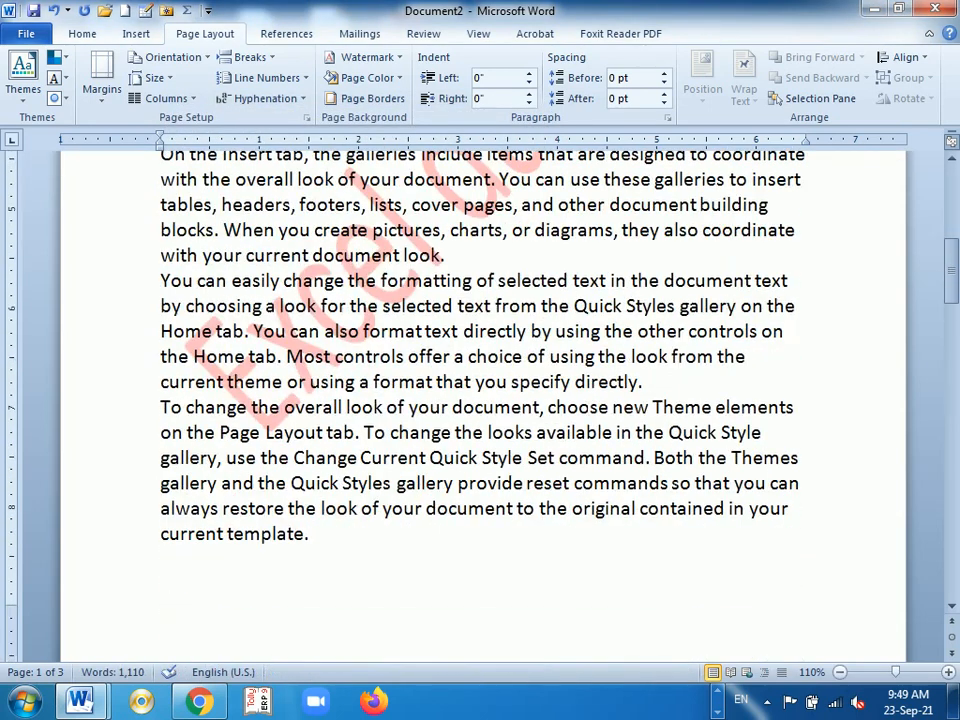
pyautogui.scroll(-8, 483, 410)
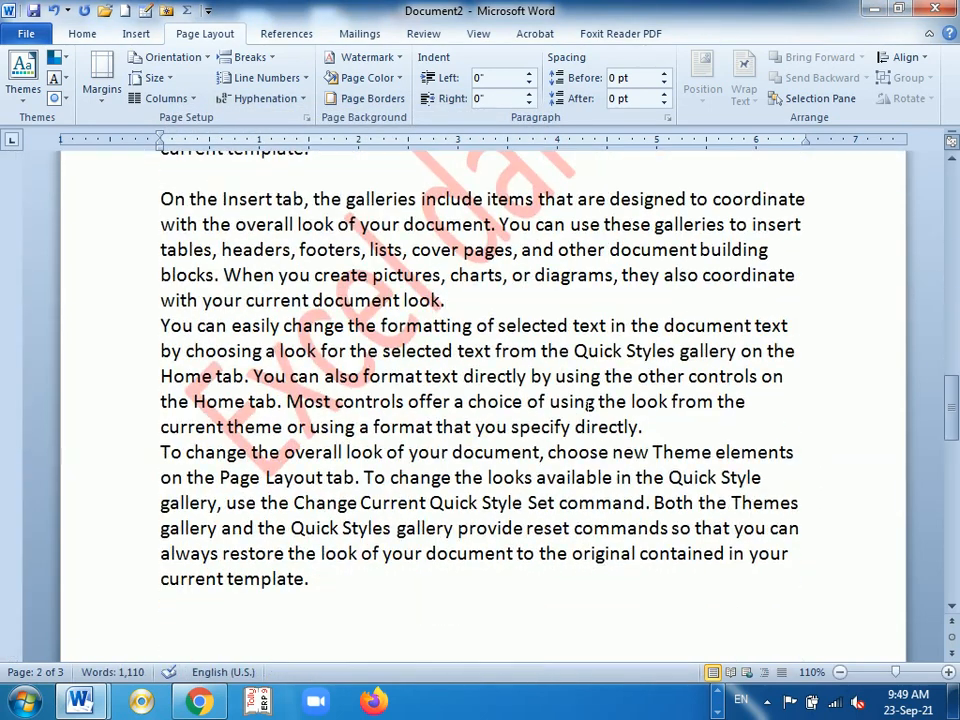
pyautogui.scroll(-16, 480, 400)
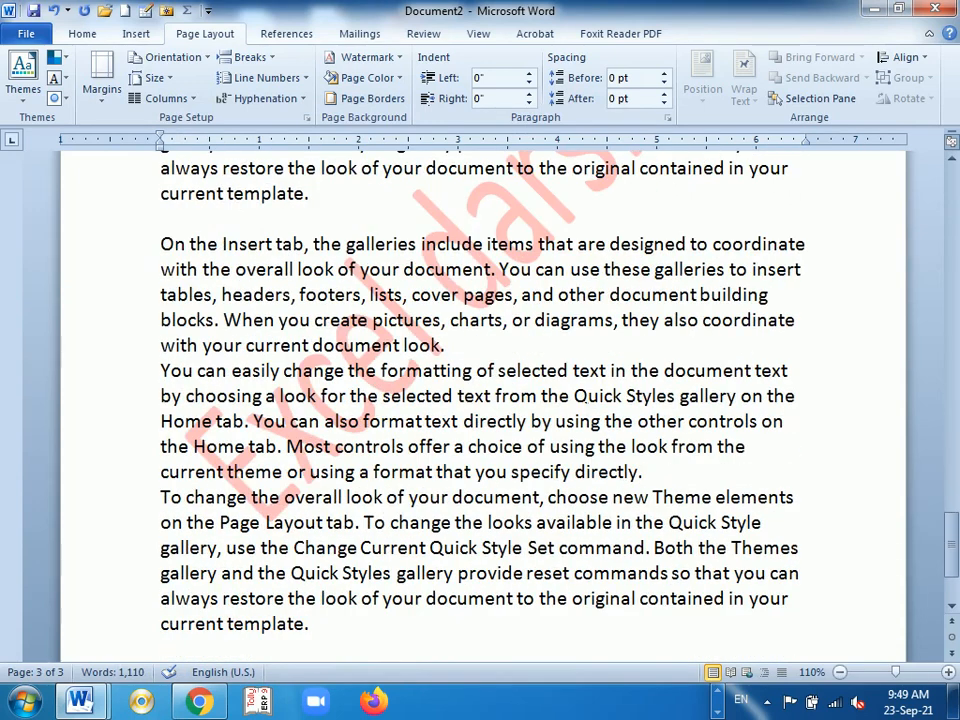
# - Look through all three pages to examine how the red "Excel darshan" watermark appears behind the text
pyautogui.scroll(13, 480, 400)
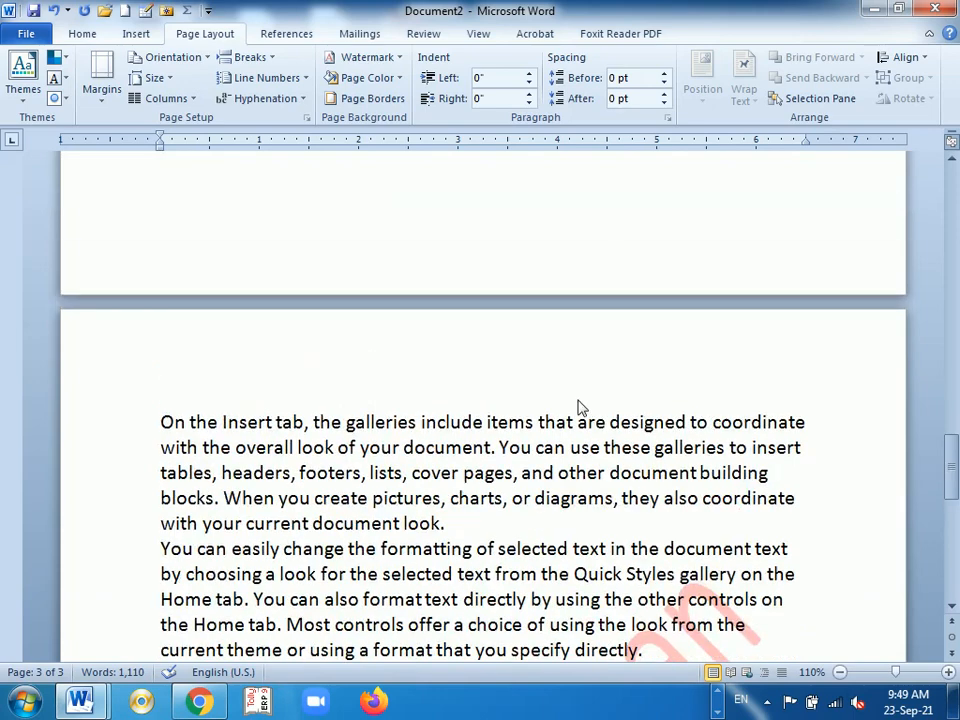
pyautogui.scroll(12, 480, 400)
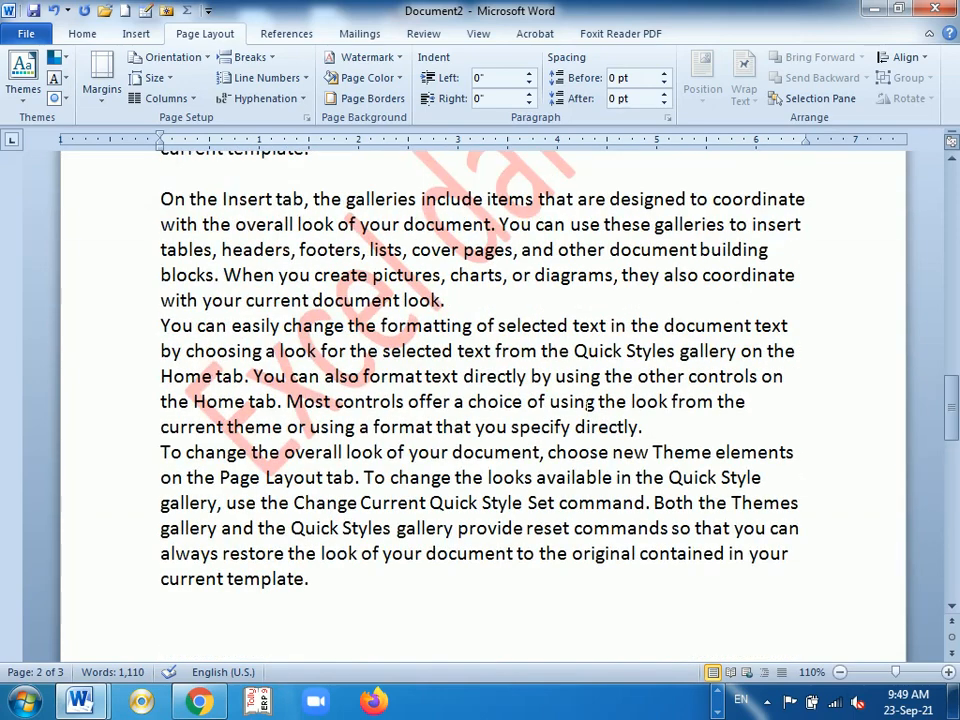
pyautogui.scroll(13, 480, 400)
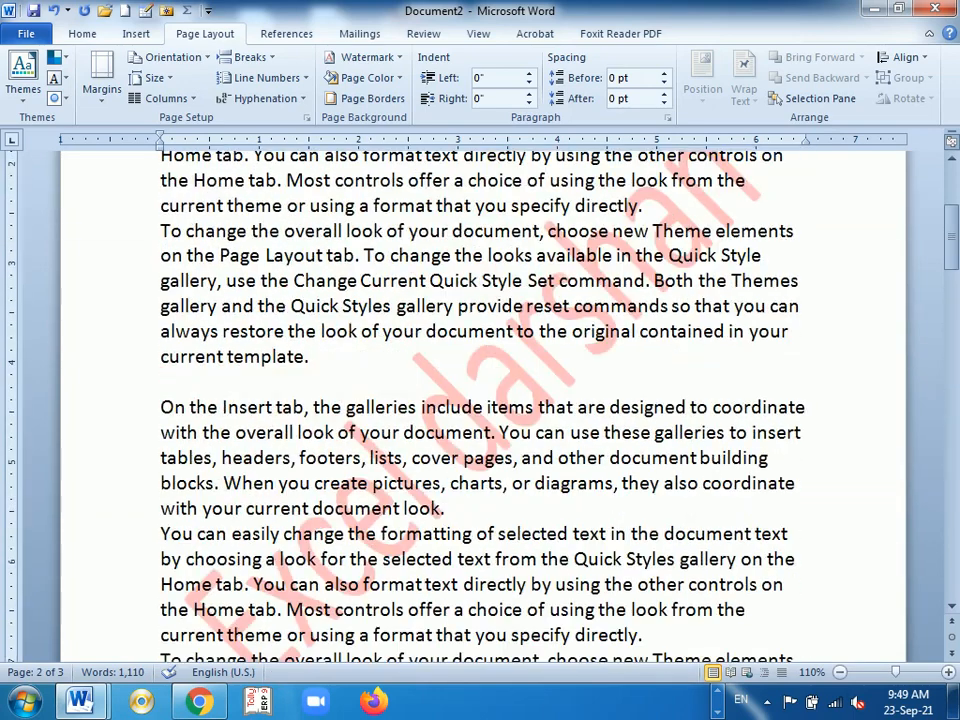
pyautogui.scroll(2, 480, 400)
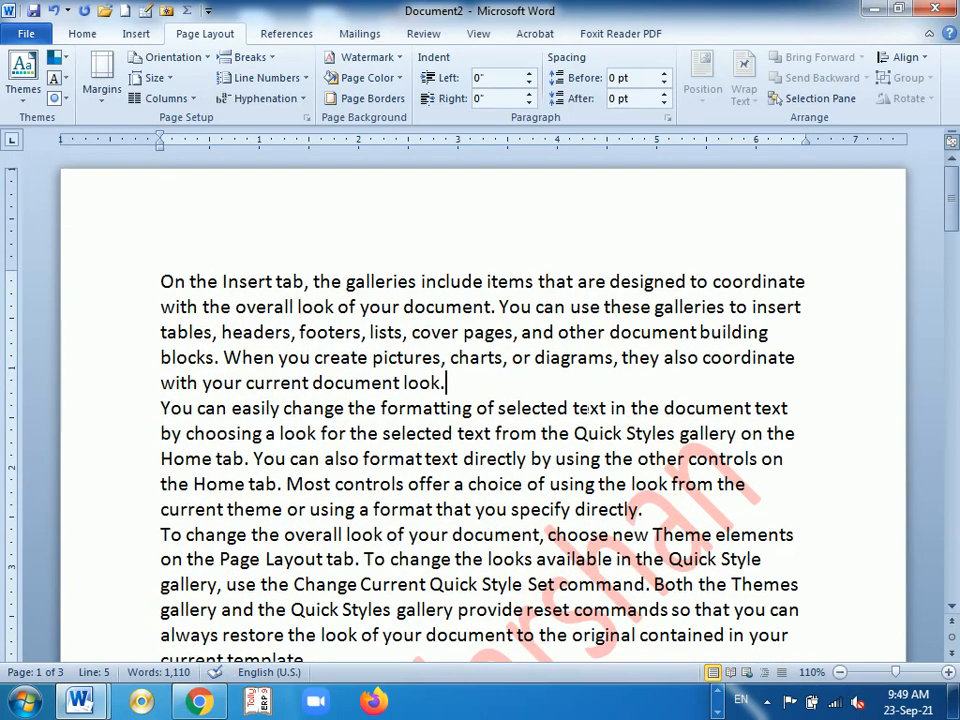
pyautogui.scroll(-4, 480, 400)
pyautogui.scroll(4, 480, 400)
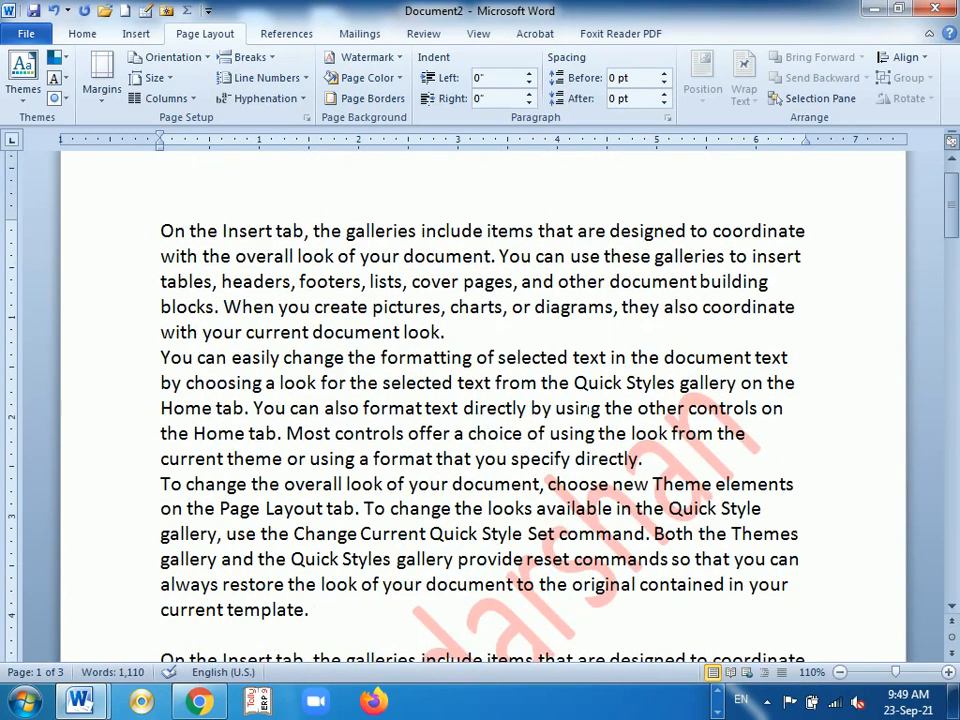
pyautogui.scroll(-4, 480, 400)
pyautogui.scroll(3, 480, 400)
pyautogui.scroll(-3, 369, 204)
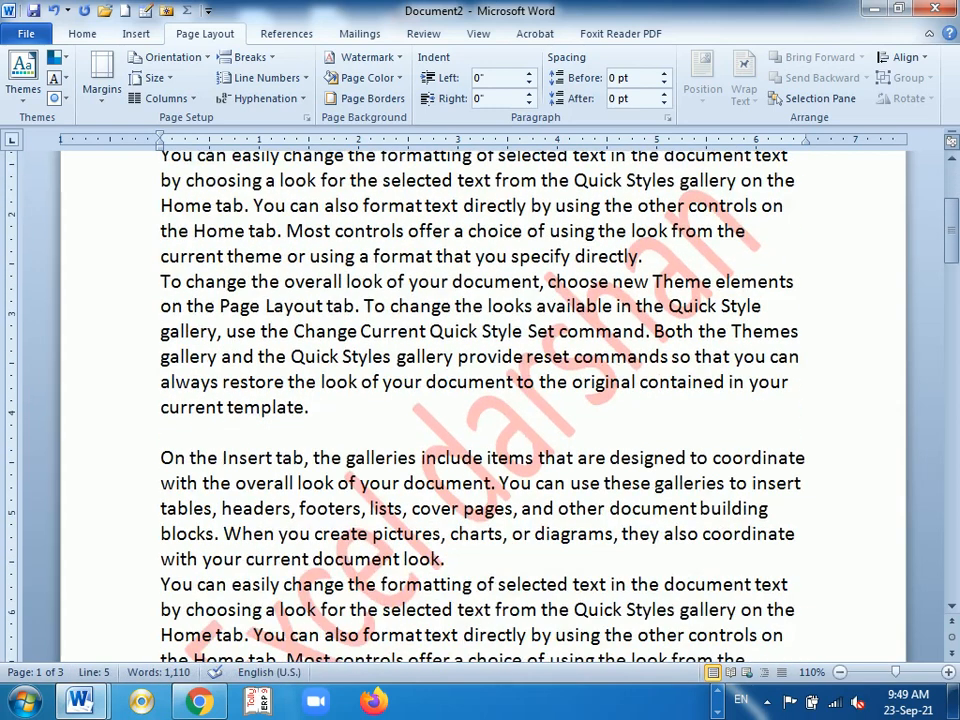
pyautogui.scroll(4, 369, 204)
# - Switch the custom watermark to a picture watermark using 02.jpg from the Ad folder in My Pictures
pyautogui.click(397, 62)
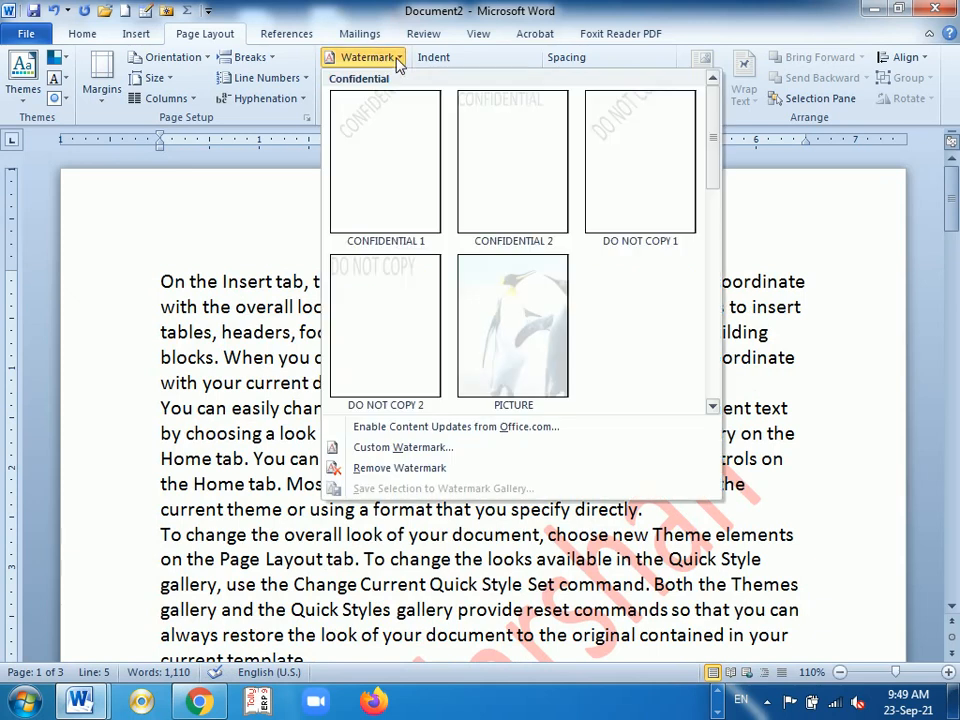
pyautogui.click(446, 448)
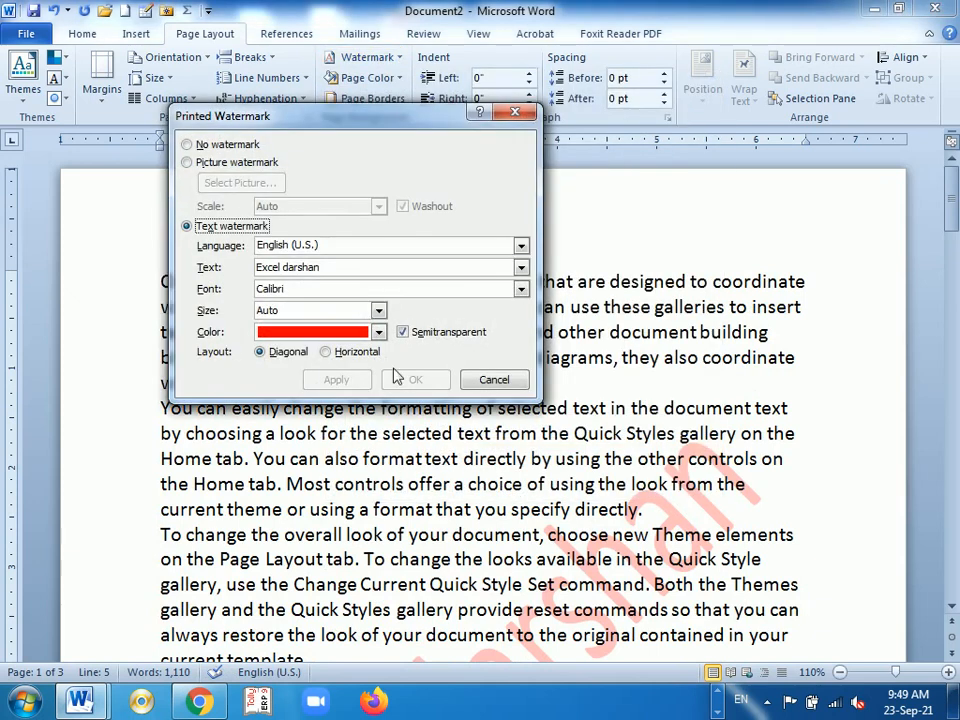
pyautogui.click(210, 163)
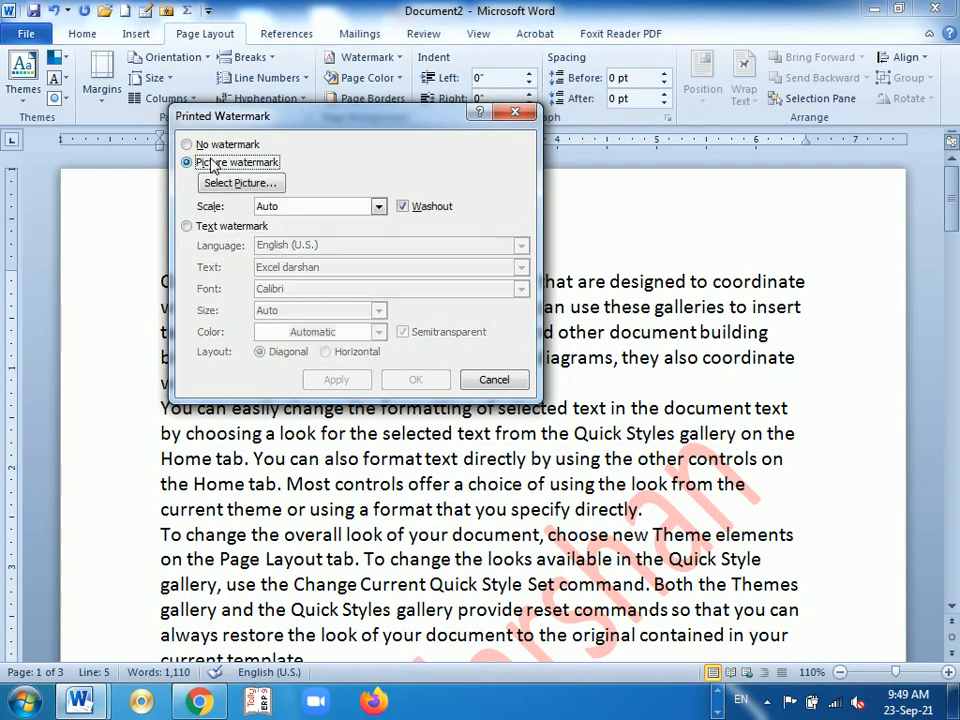
pyautogui.click(272, 183)
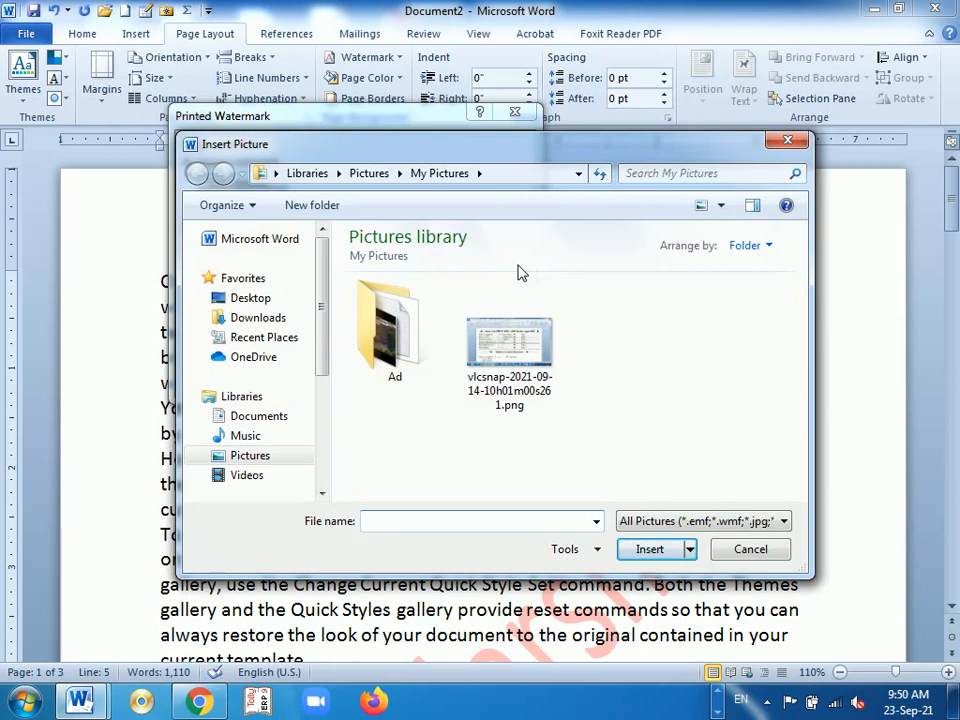
pyautogui.doubleClick(399, 335)
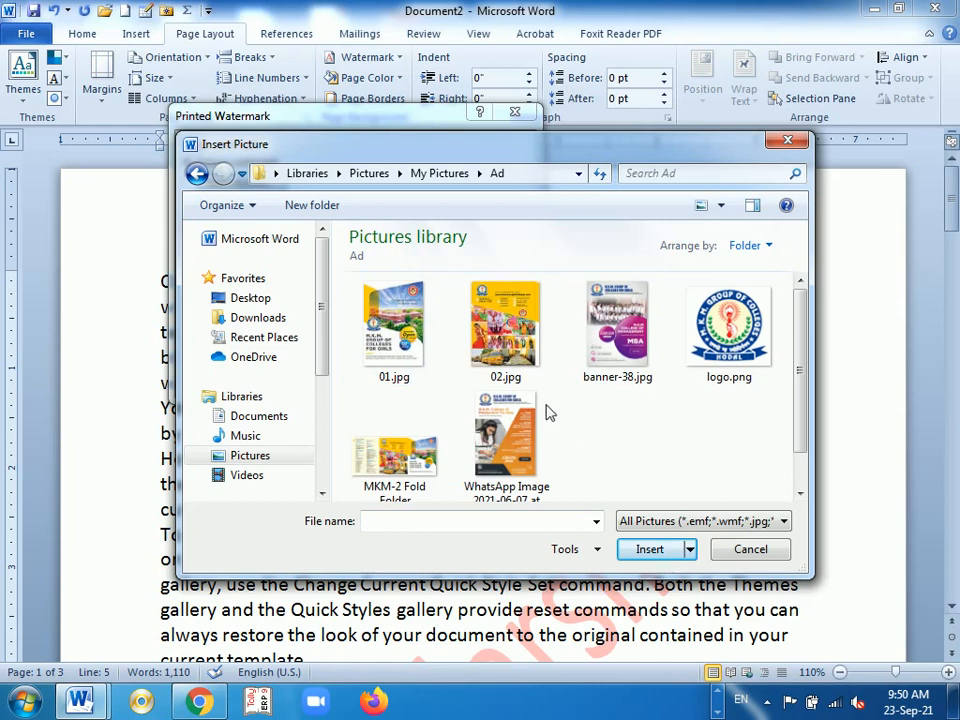
pyautogui.click(497, 322)
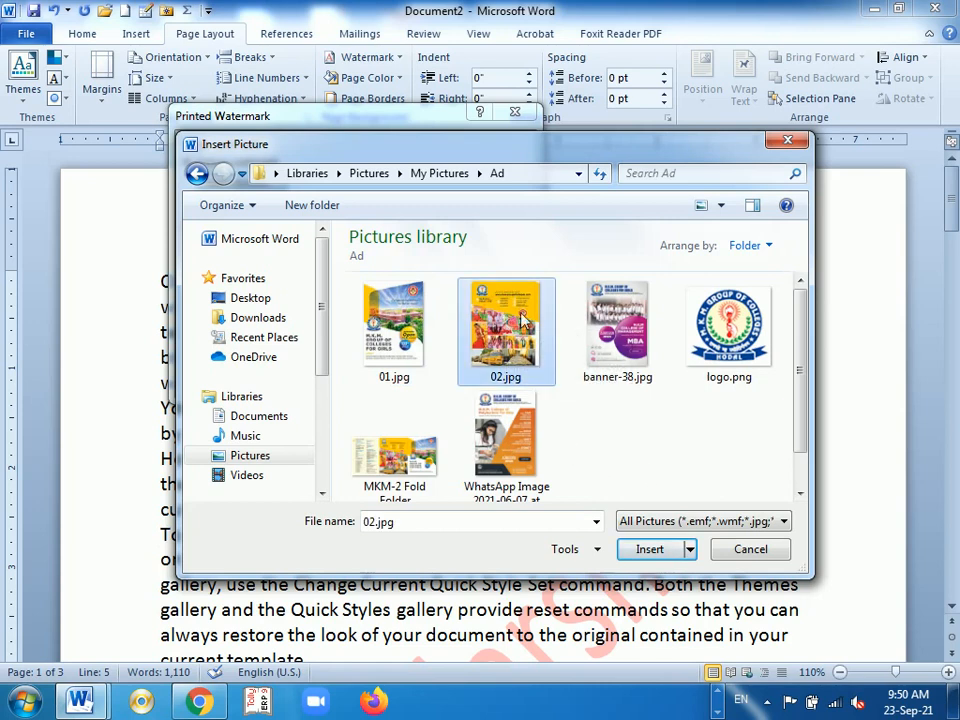
pyautogui.click(648, 549)
# - Scale the picture watermark to 150%, apply it and close the watermark settings
pyautogui.click(378, 206)
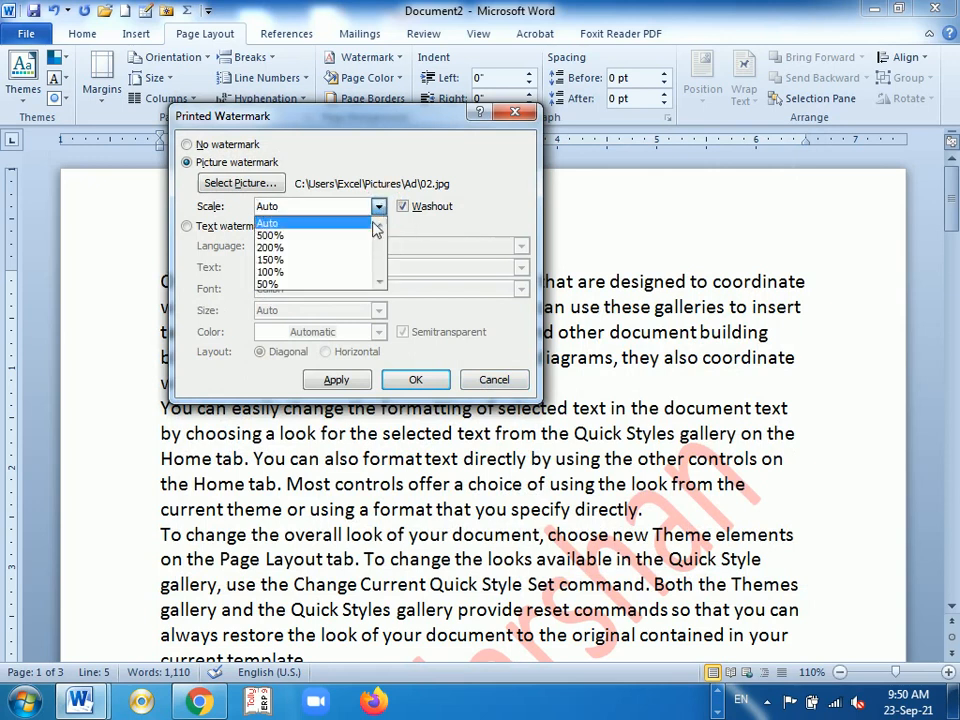
pyautogui.click(298, 258)
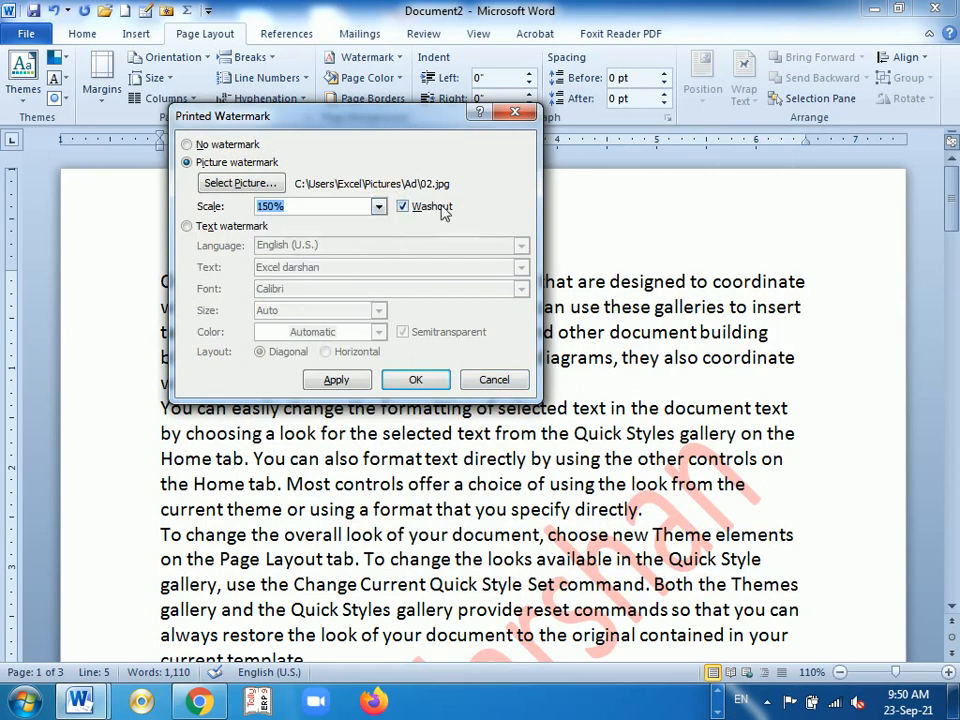
pyautogui.click(341, 382)
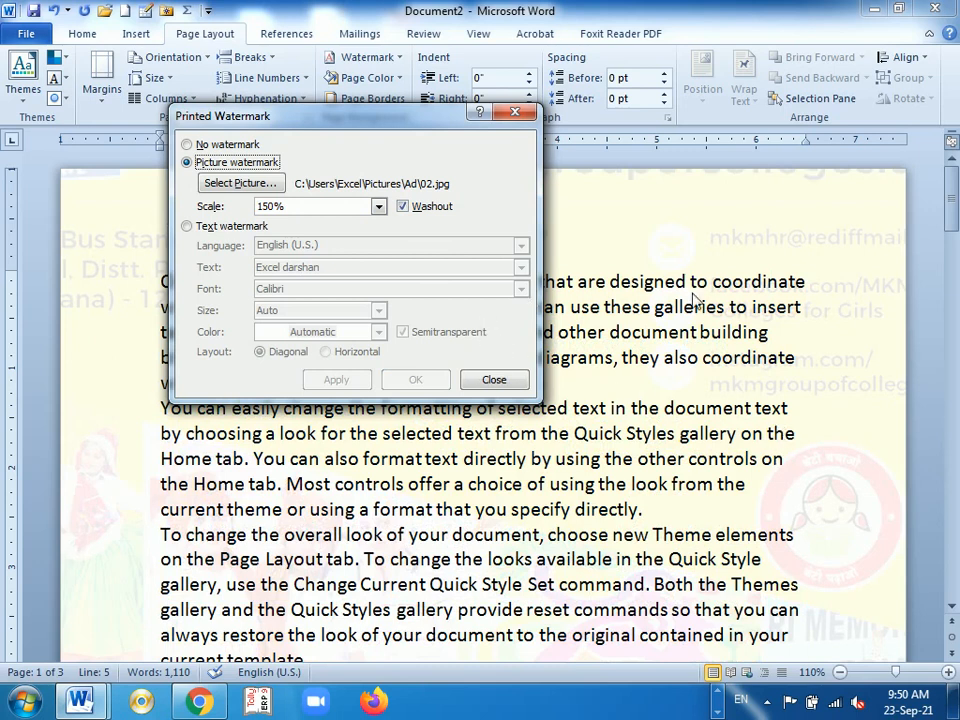
pyautogui.click(490, 380)
# - Examine the washed-out picture watermark behind the text on all pages, ending back at the first page
pyautogui.scroll(-12, 480, 400)
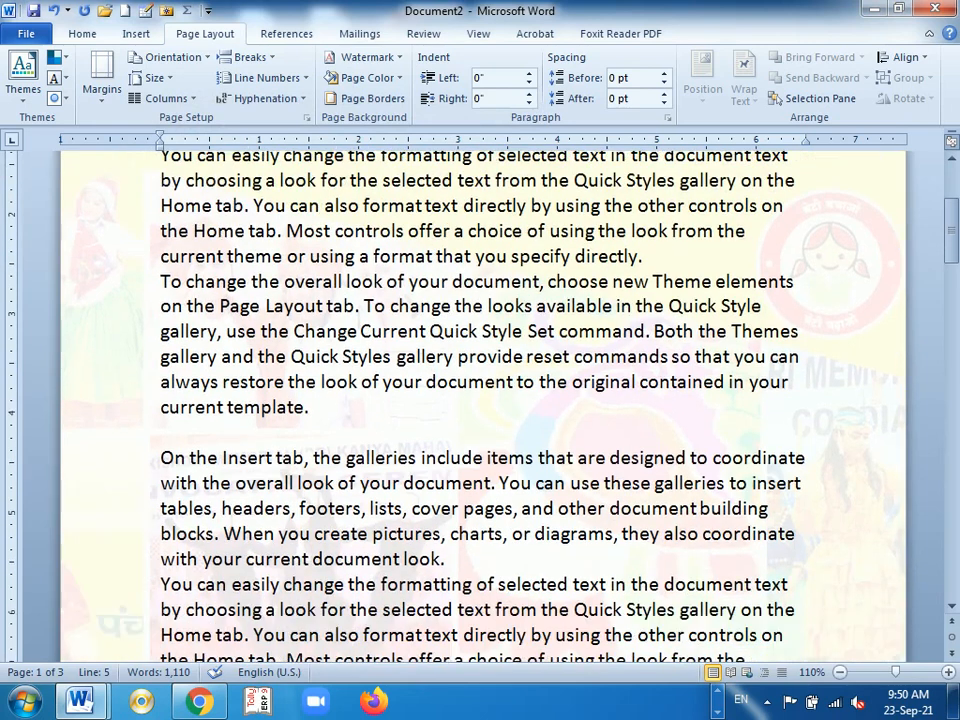
pyautogui.scroll(-6, 480, 400)
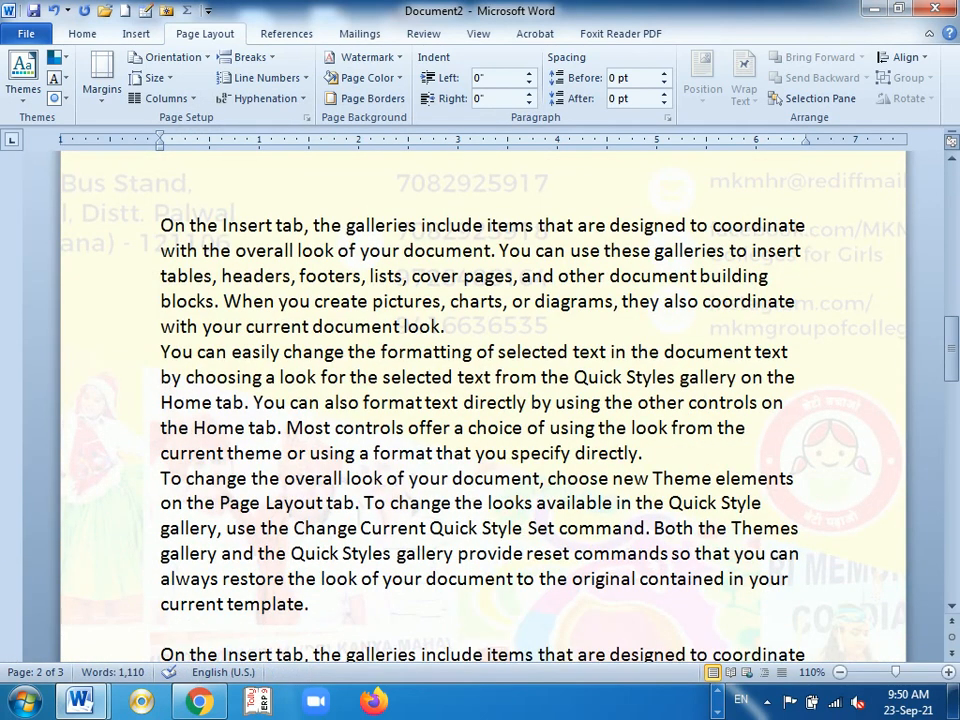
pyautogui.scroll(-3, 480, 400)
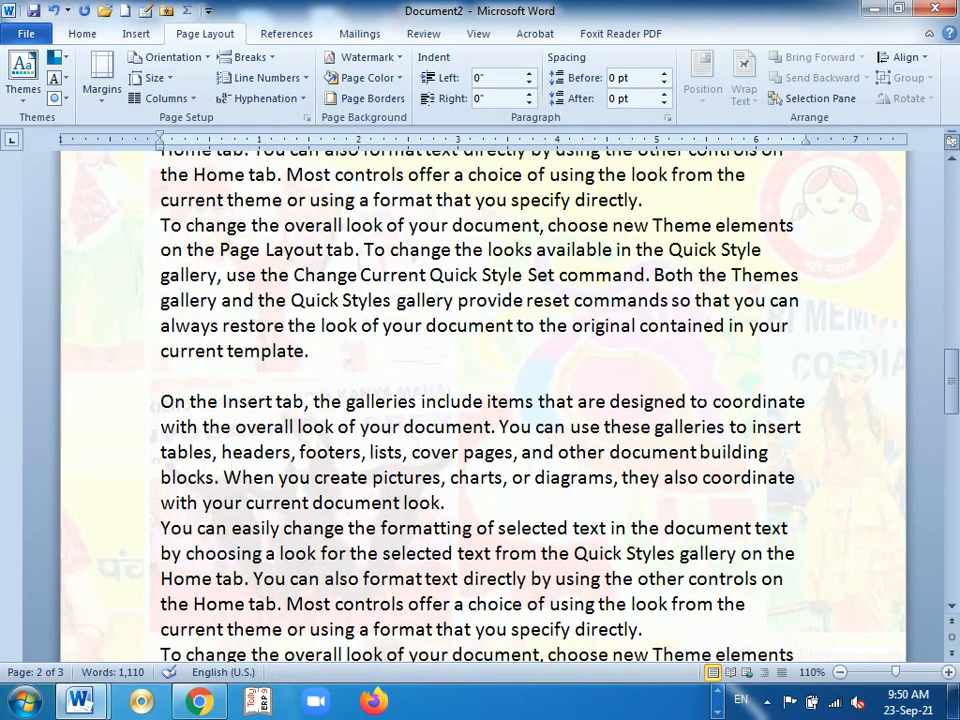
pyautogui.scroll(-3, 480, 400)
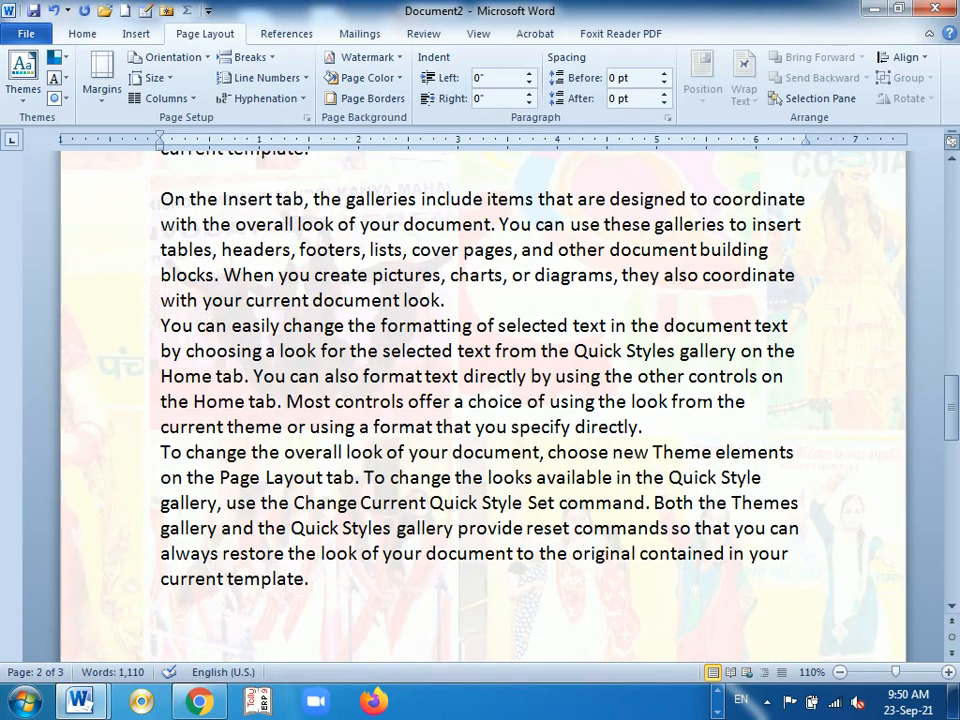
pyautogui.scroll(-3, 480, 400)
pyautogui.scroll(-15, 694, 388)
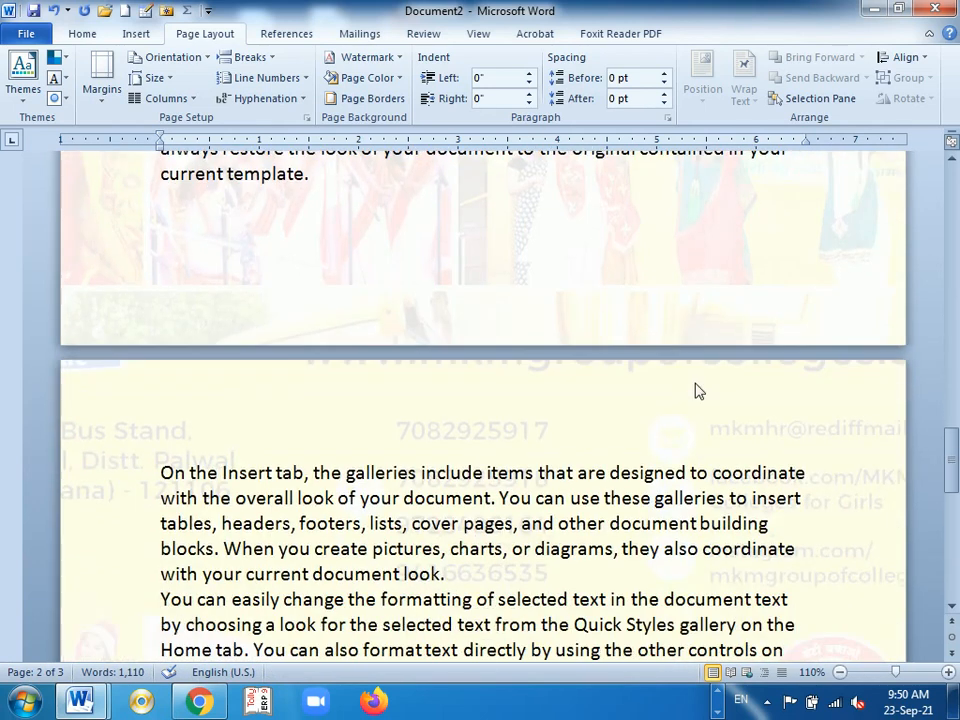
pyautogui.scroll(10, 480, 400)
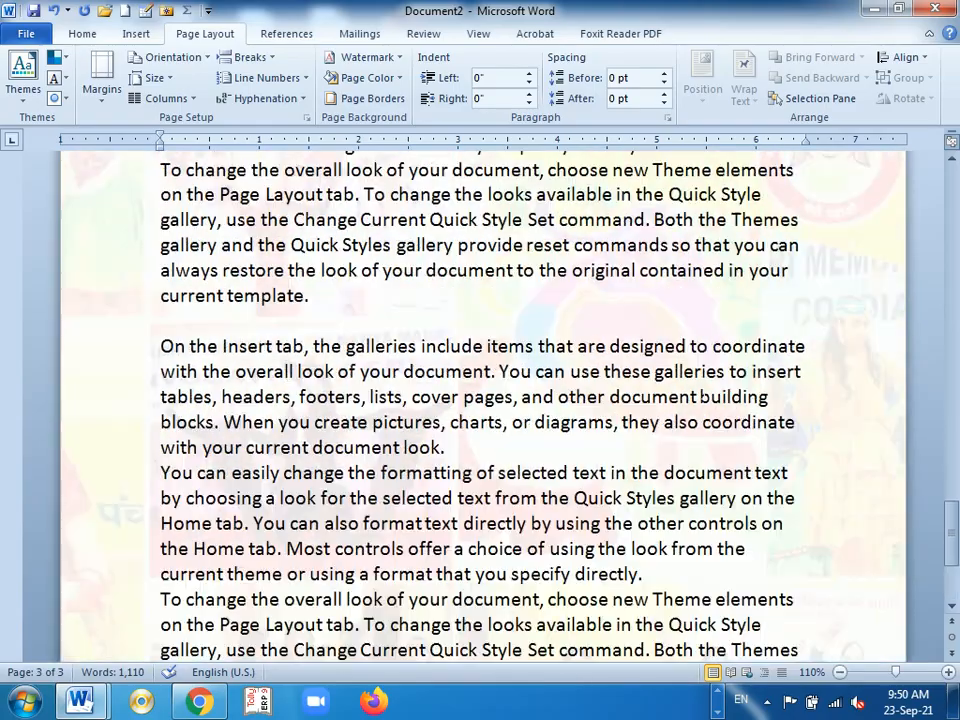
pyautogui.scroll(20, 480, 400)
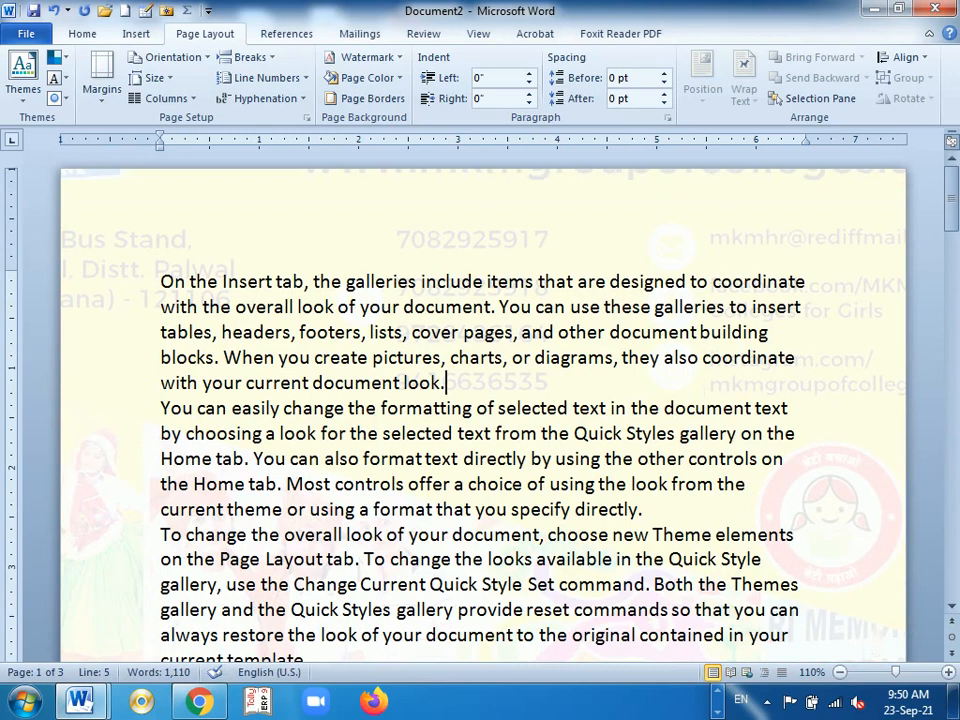
# - Turn off Washout for the existing picture watermark, apply the change and close the watermark settings
pyautogui.click(365, 57)
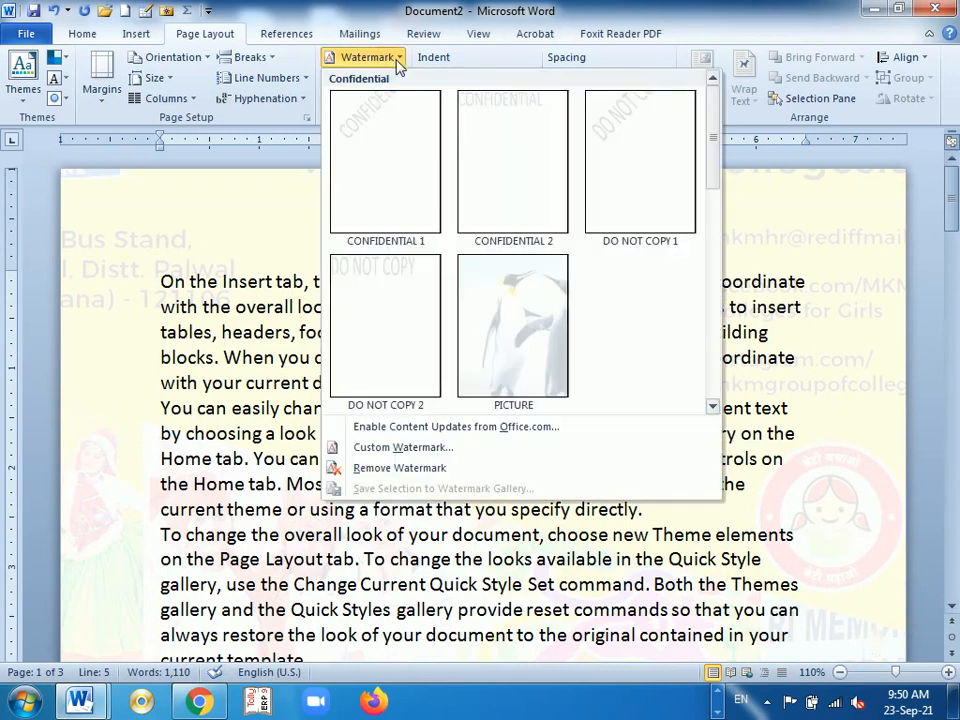
pyautogui.click(420, 447)
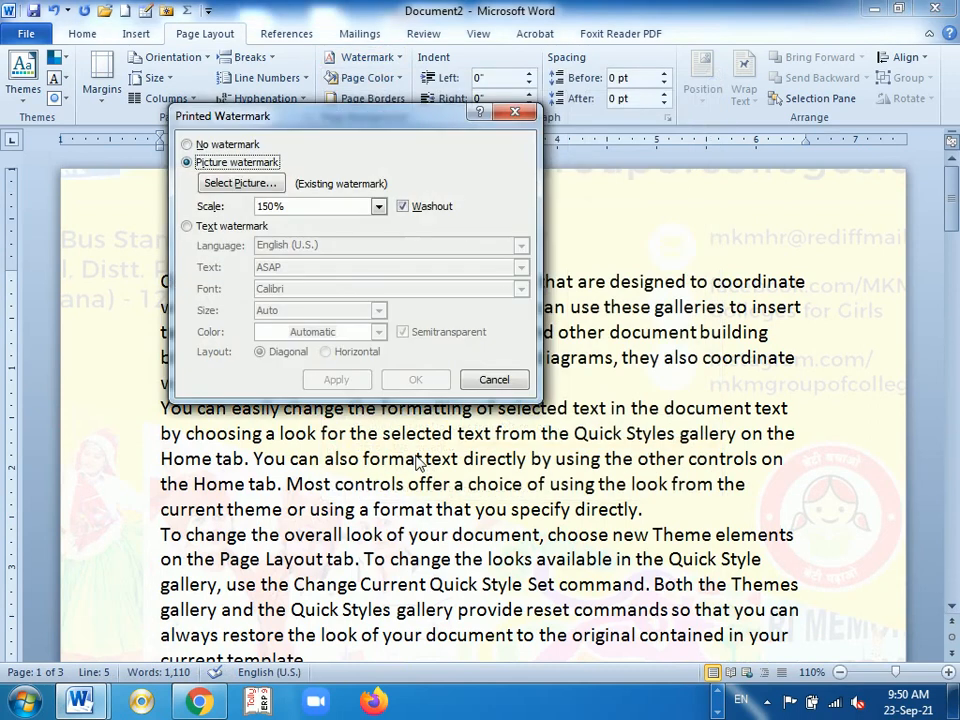
pyautogui.click(404, 206)
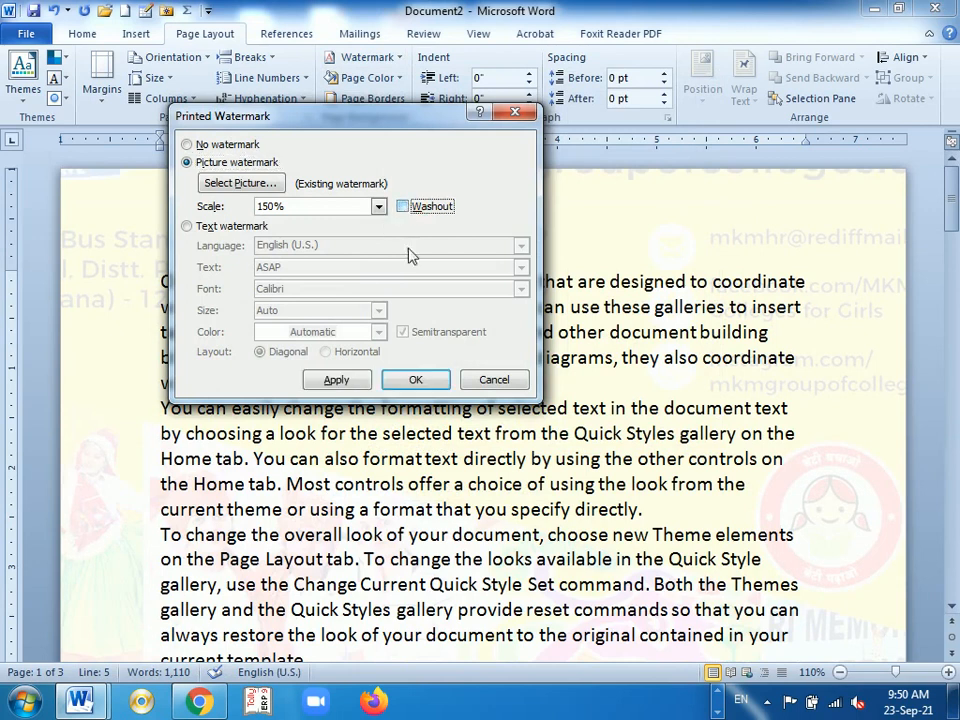
pyautogui.click(340, 381)
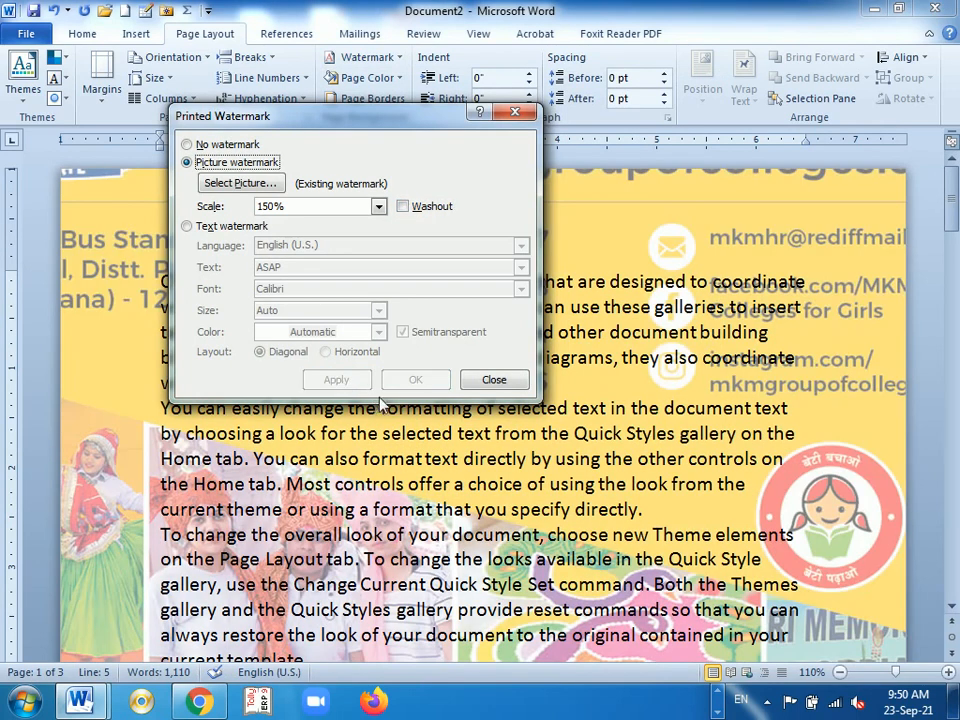
pyautogui.click(494, 381)
# - Check the full-color picture watermark and the readability of the text over it throughout the document
pyautogui.scroll(-3, 334, 287)
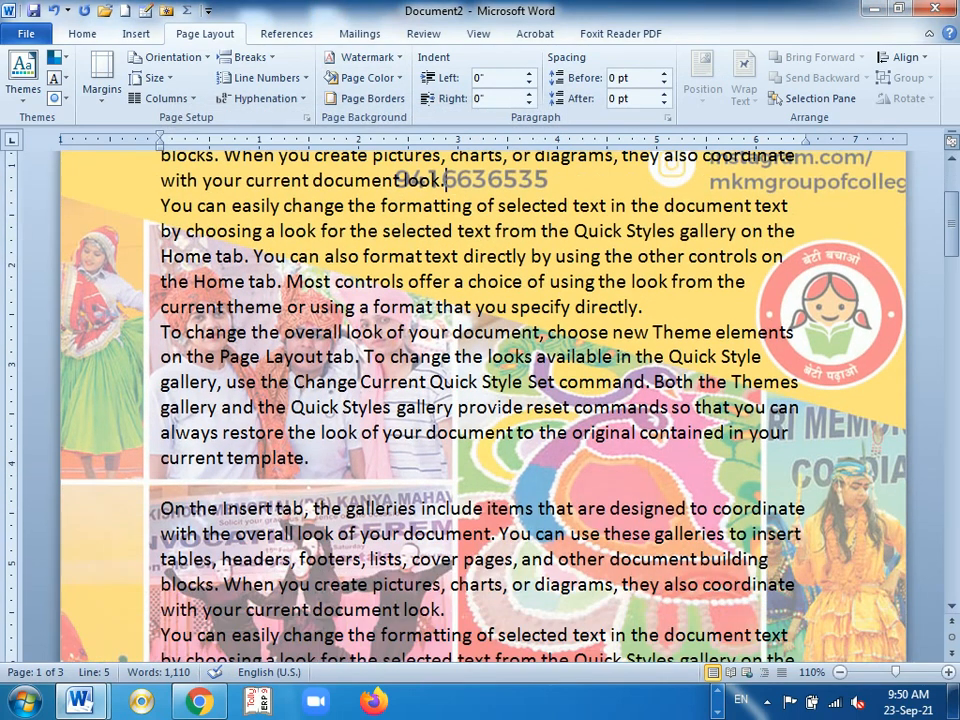
pyautogui.scroll(-1, 480, 400)
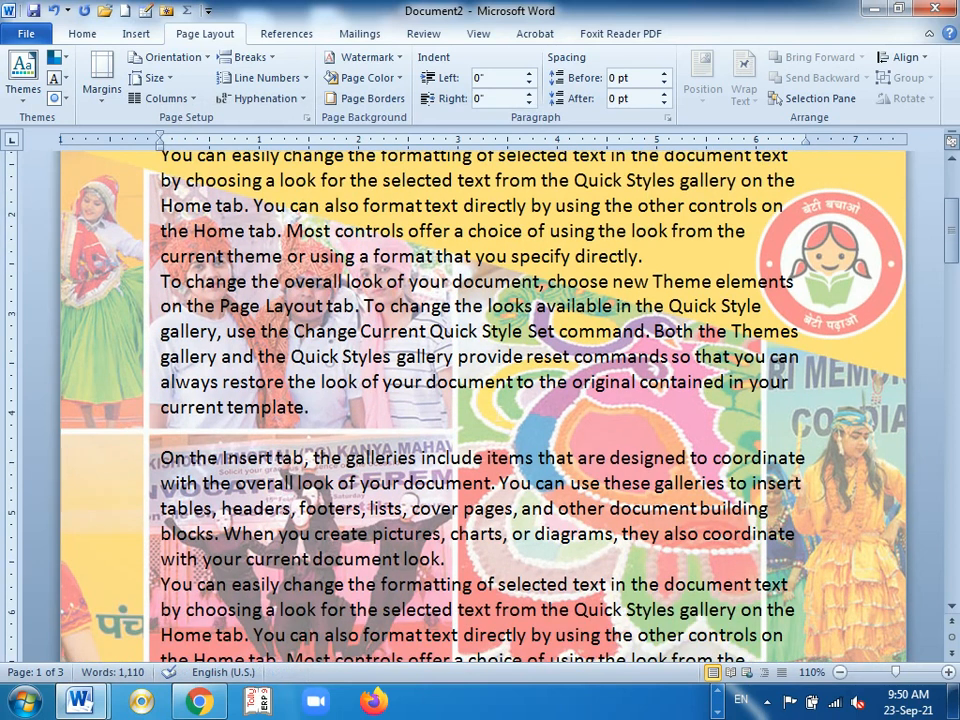
pyautogui.scroll(-1, 480, 400)
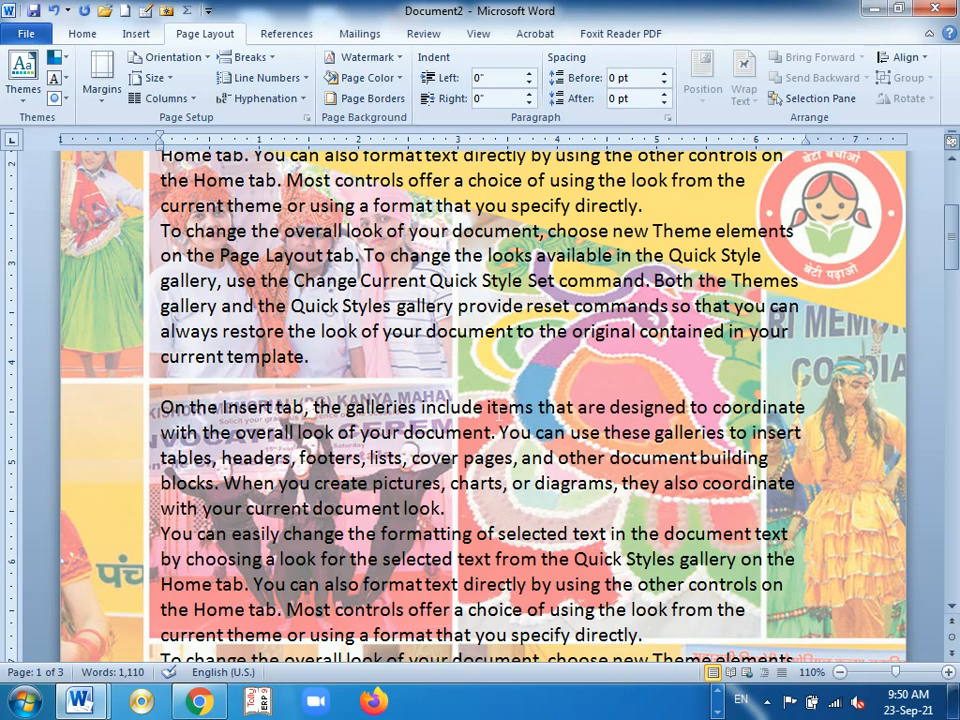
pyautogui.scroll(-10, 490, 420)
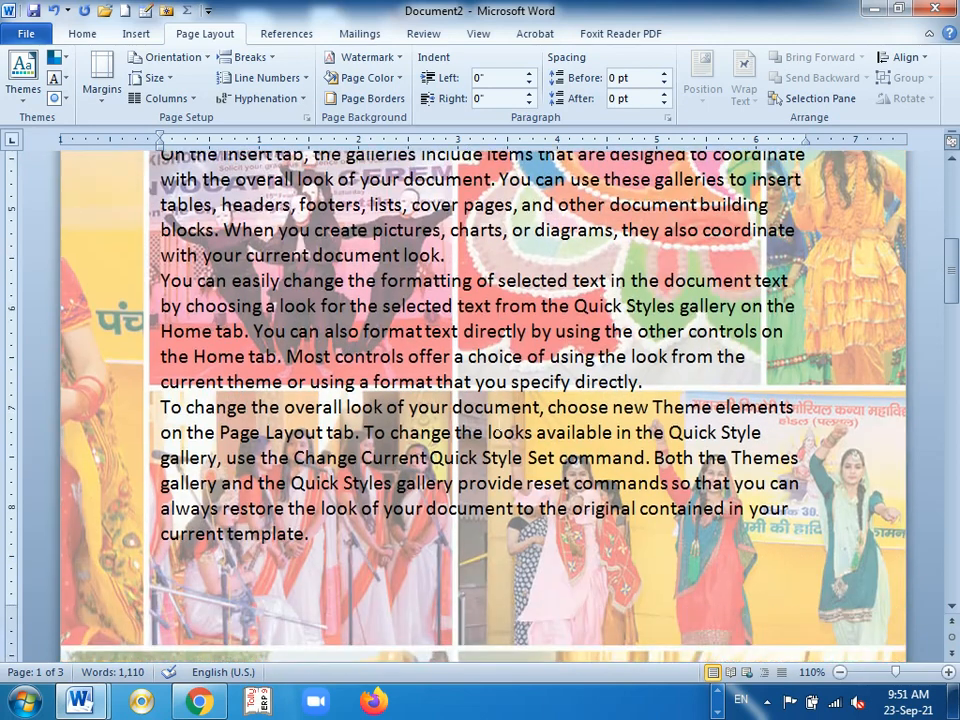
pyautogui.scroll(-10, 490, 420)
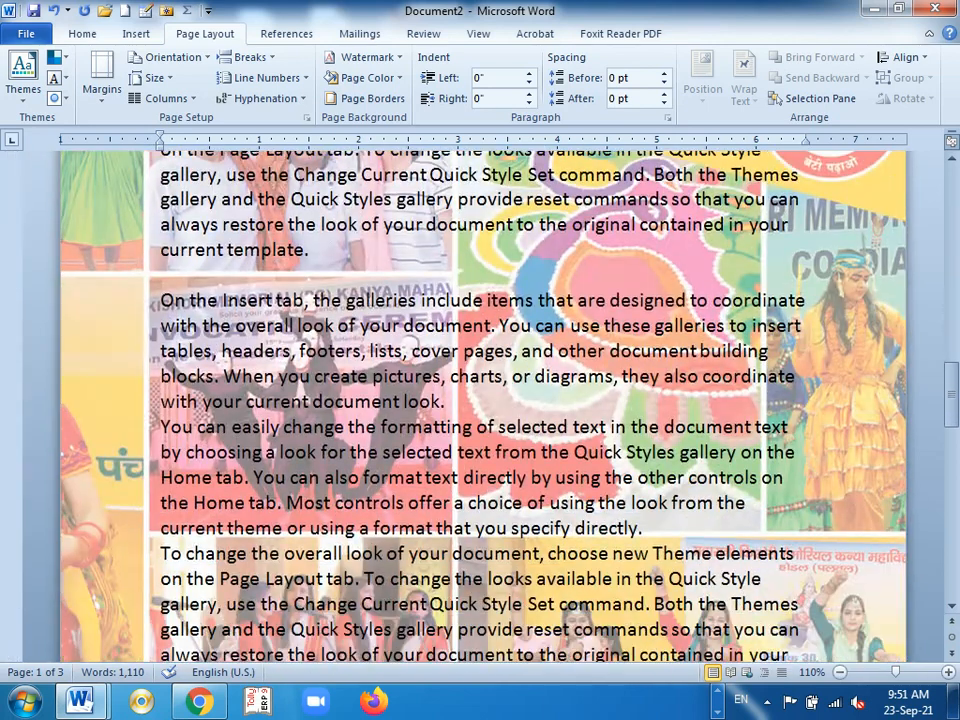
pyautogui.scroll(-3, 490, 420)
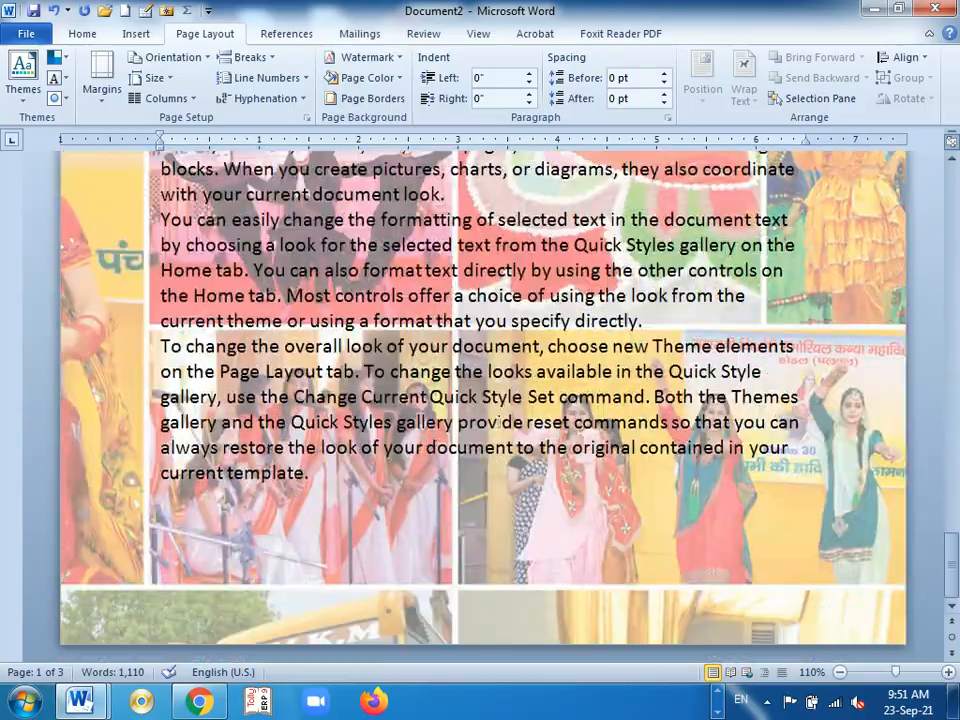
pyautogui.scroll(16, 490, 420)
pyautogui.scroll(15, 497, 432)
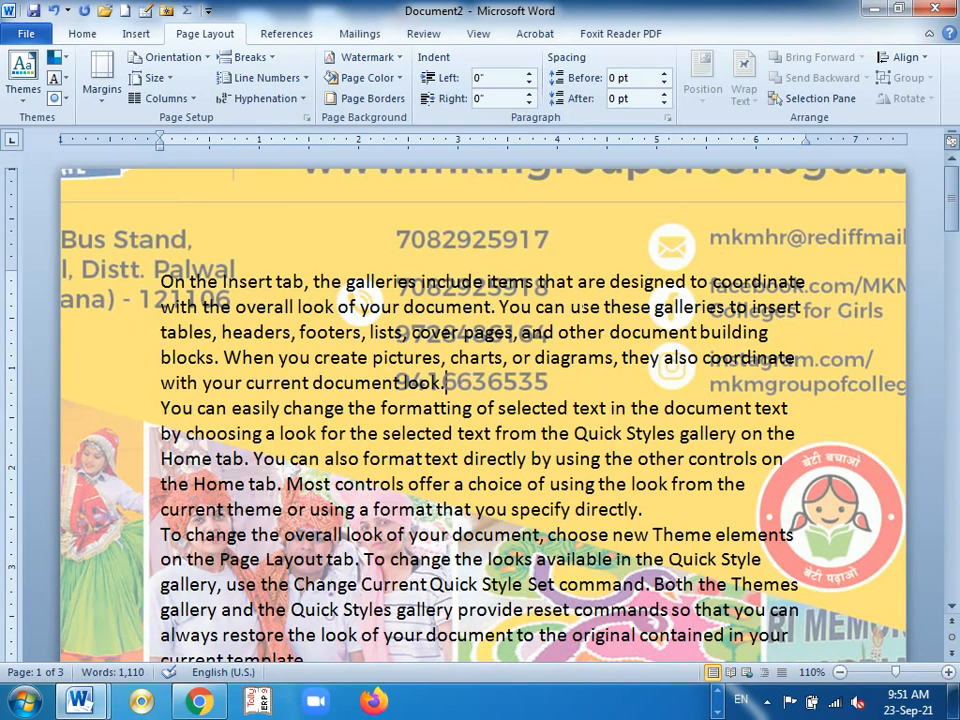
# - Remove the picture watermark from the document
pyautogui.click(443, 382)
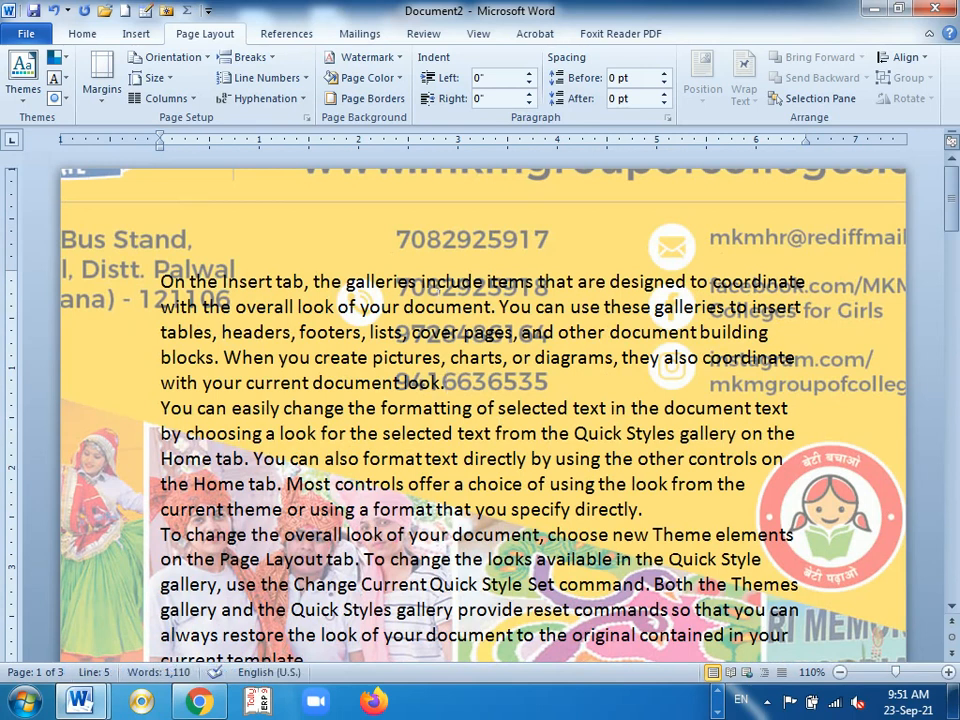
pyautogui.click(387, 60)
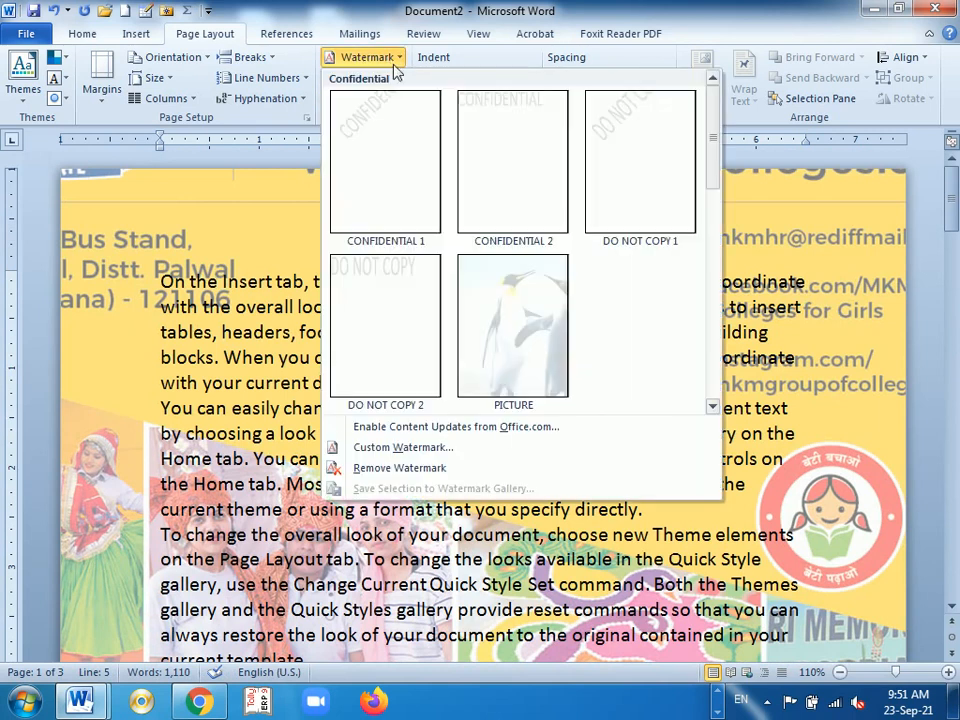
pyautogui.click(399, 470)
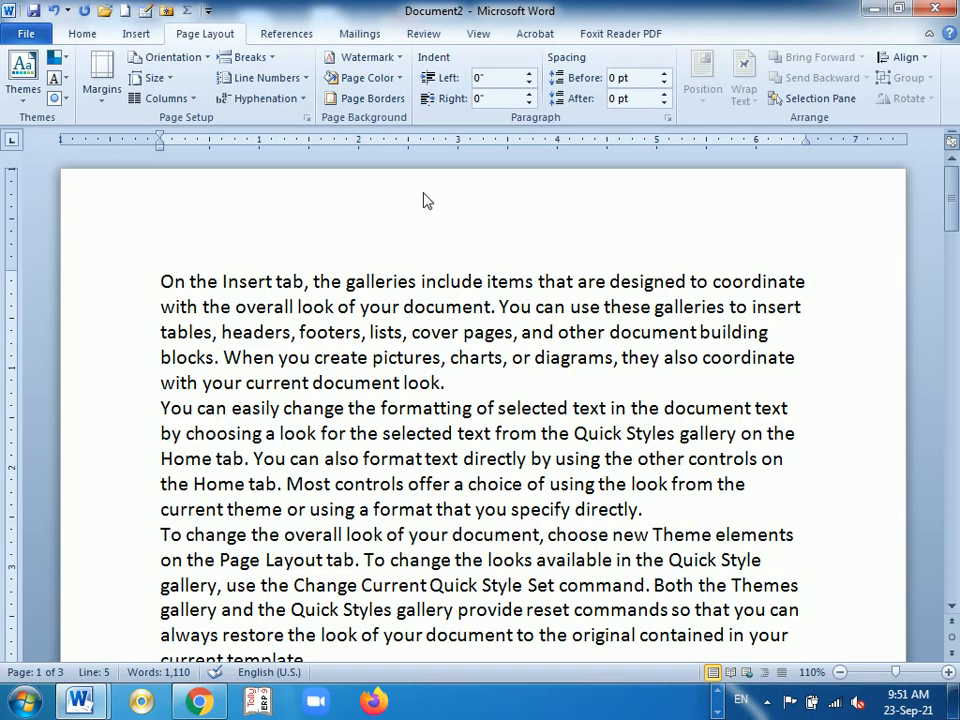
# - Insert a Next Page section break after the last paragraph on the first page
pyautogui.scroll(-10, 443, 265)
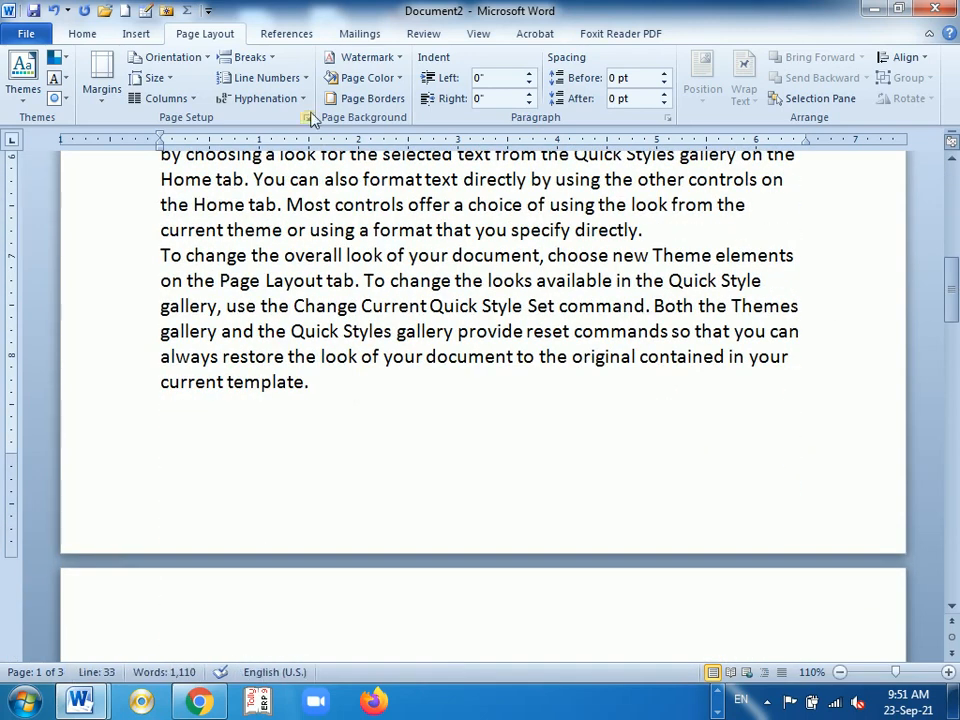
pyautogui.click(270, 57)
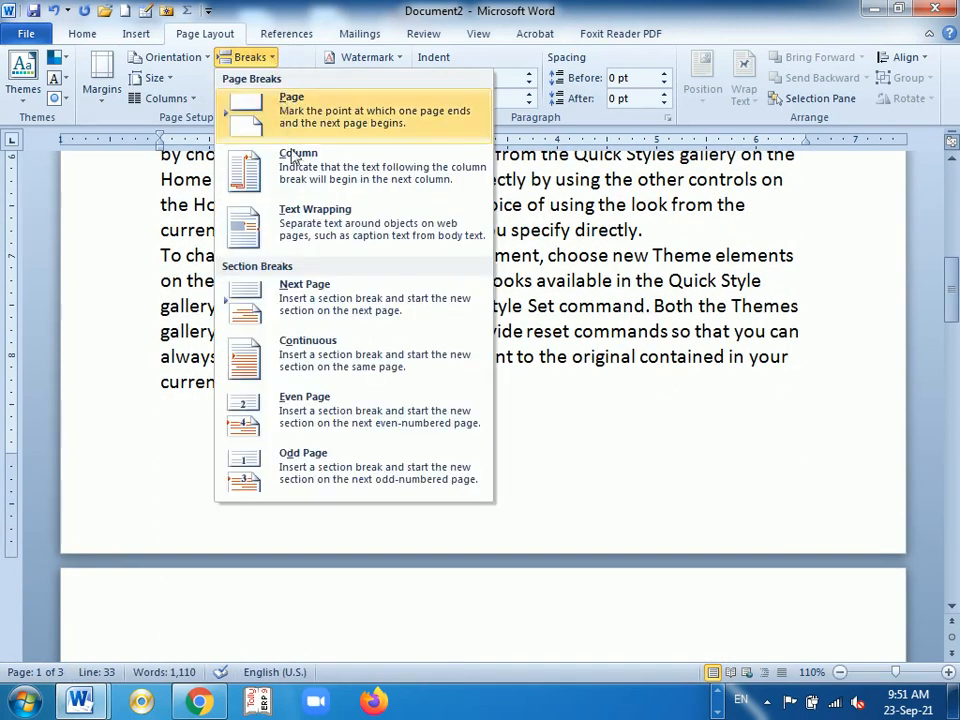
pyautogui.click(313, 301)
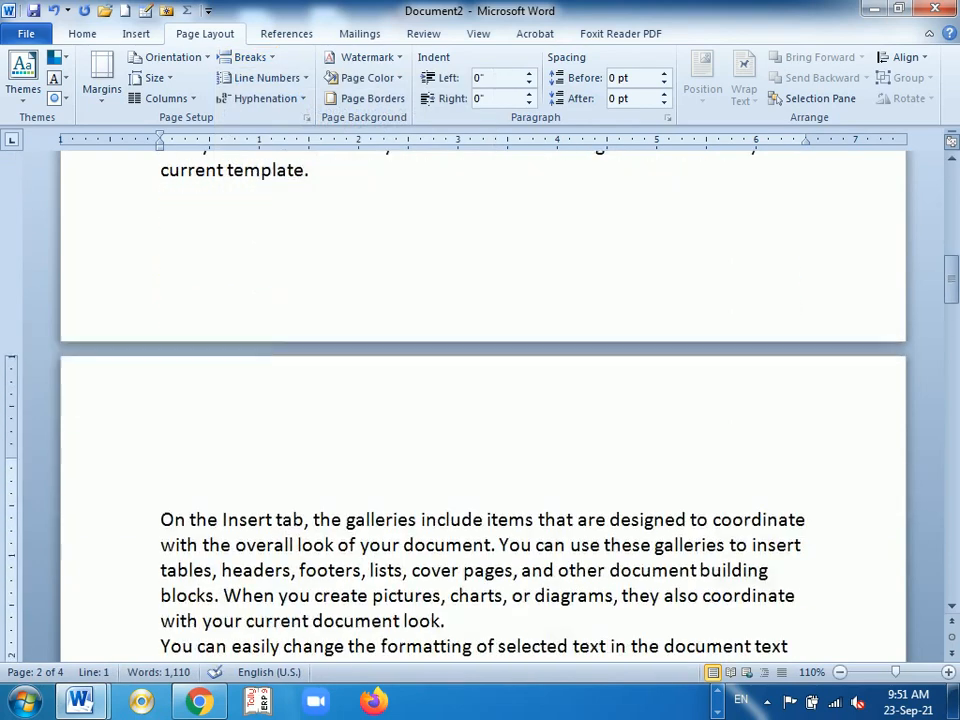
# - Insert another Next Page section break after the last paragraph on the second page
pyautogui.scroll(-6, 345, 467)
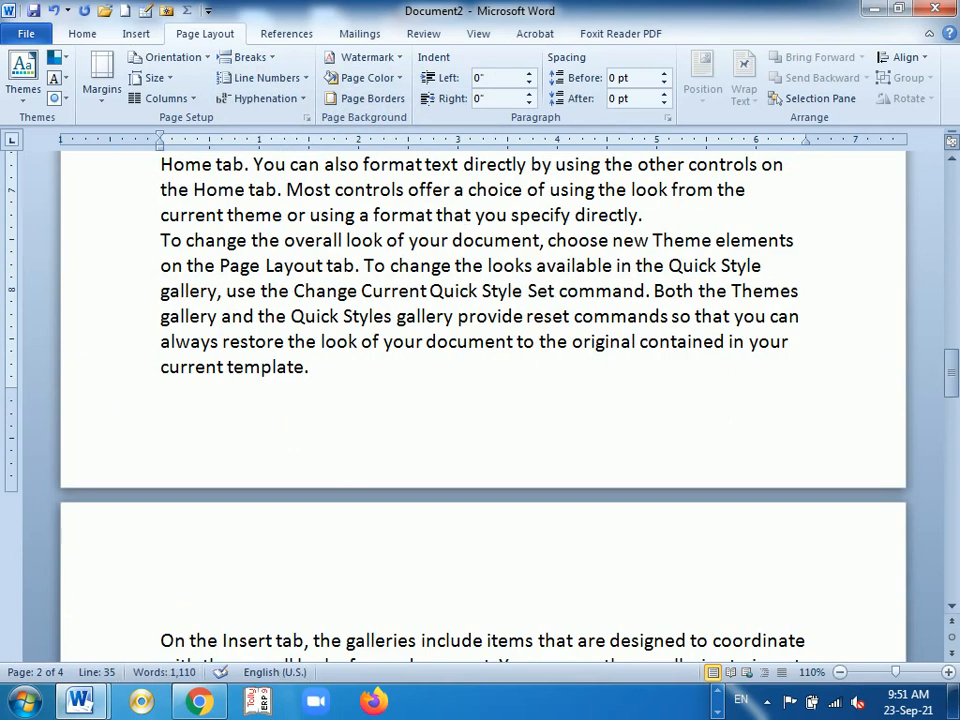
pyautogui.click(246, 57)
pyautogui.click(318, 313)
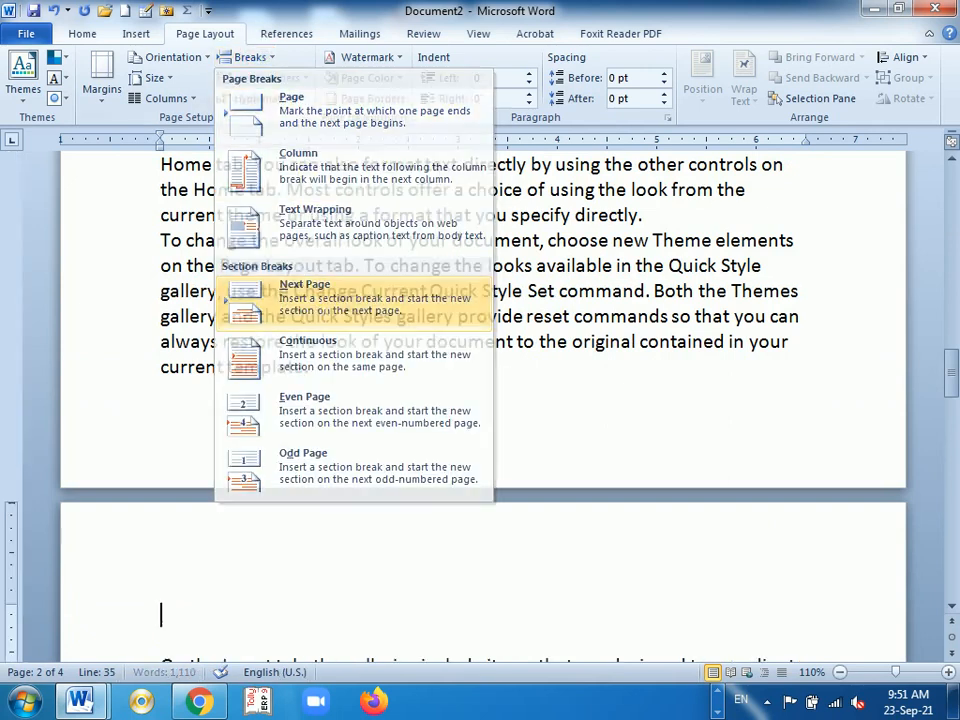
# - Apply the built-in CONFIDENTIAL 1 watermark from the first page and check how it looks behind the text
pyautogui.scroll(10, 480, 400)
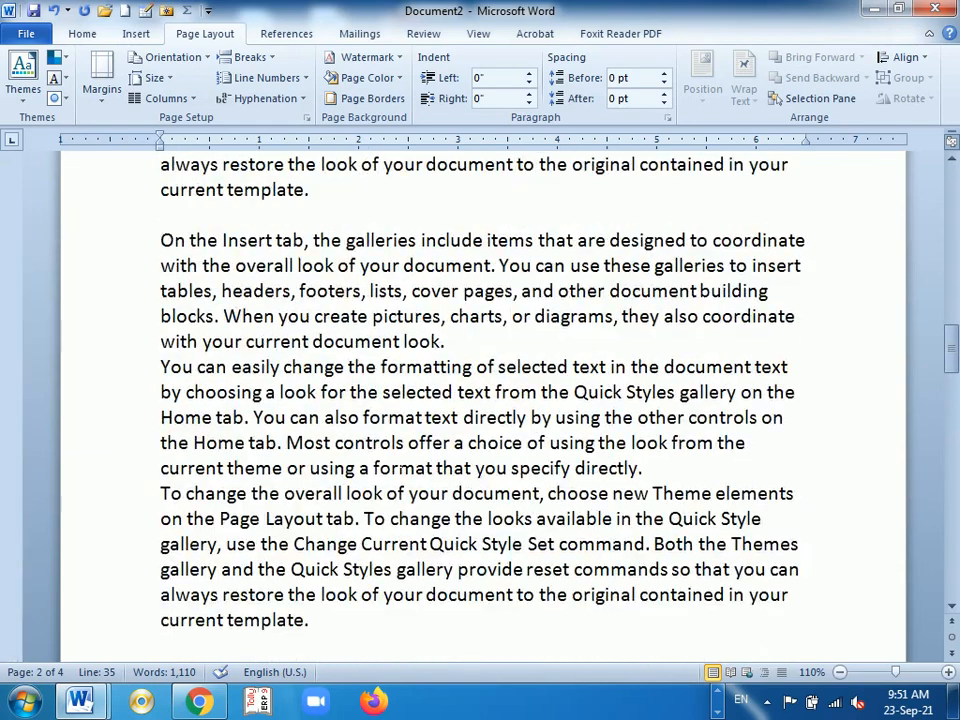
pyautogui.scroll(3, 480, 400)
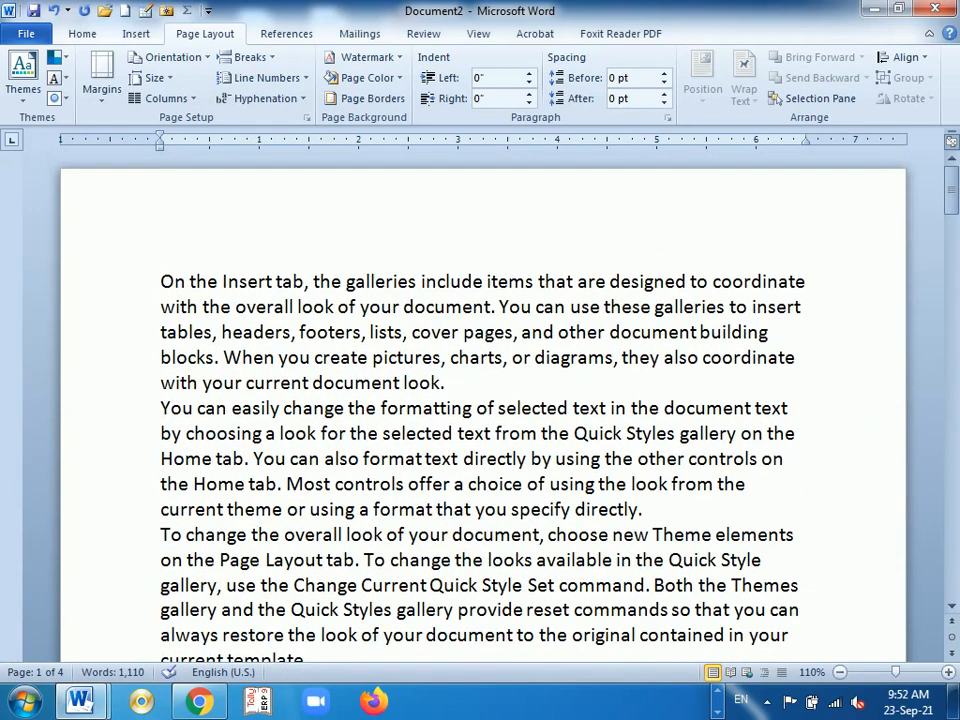
pyautogui.click(474, 384)
pyautogui.click(366, 57)
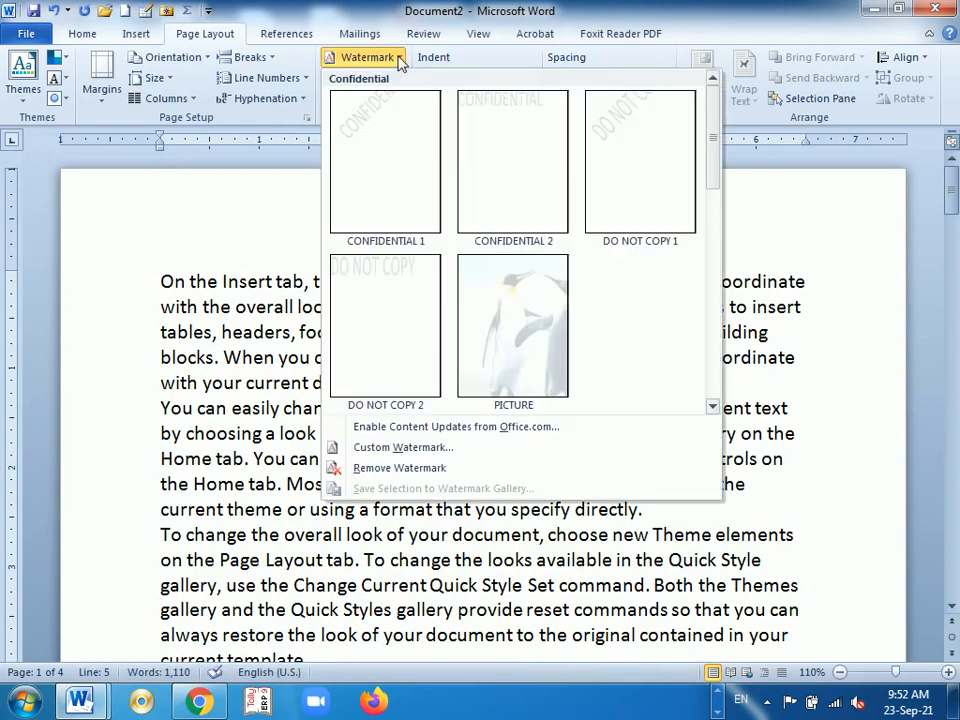
pyautogui.click(382, 132)
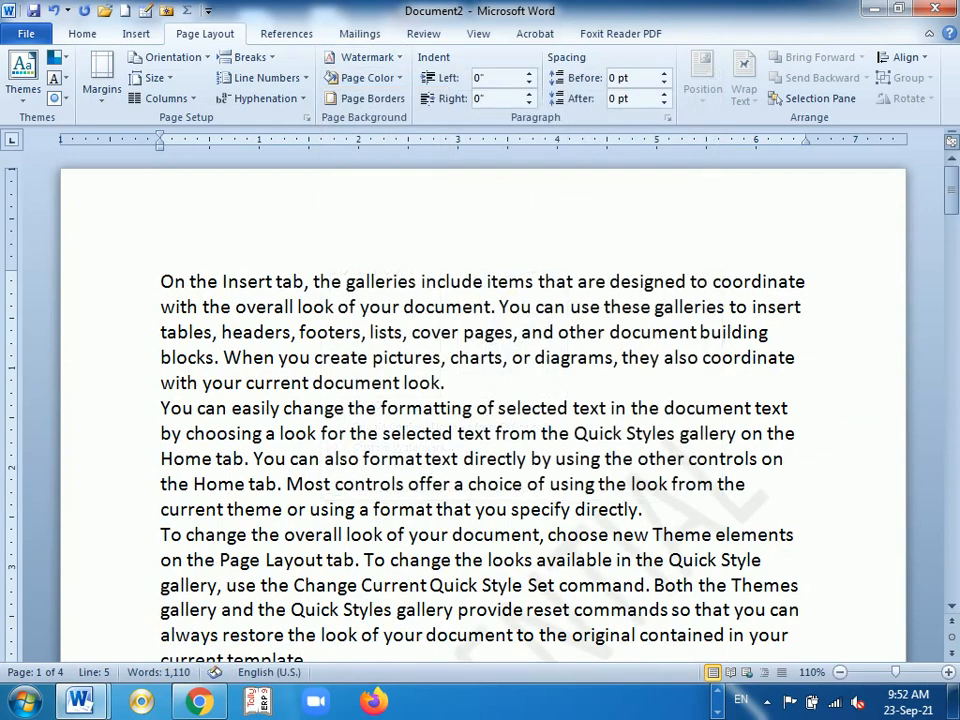
pyautogui.scroll(-3, 480, 400)
pyautogui.scroll(-3, 480, 400)
pyautogui.scroll(6, 480, 400)
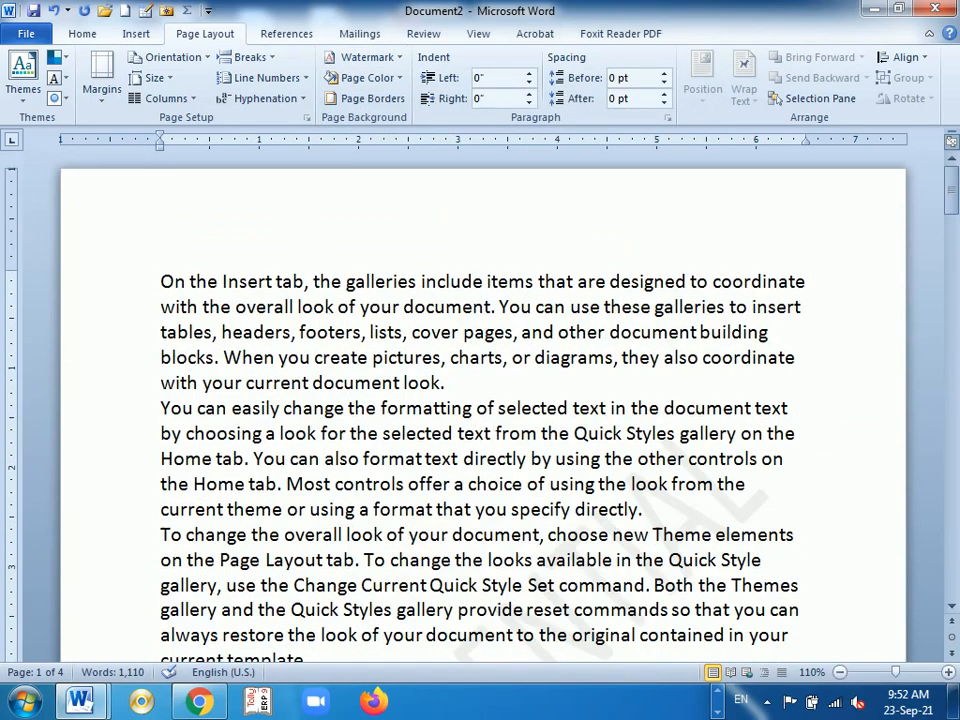
# - Recolor the CONFIDENTIAL text watermark red, turn off Semitransparent, apply it and close the watermark settings
pyautogui.click(340, 60)
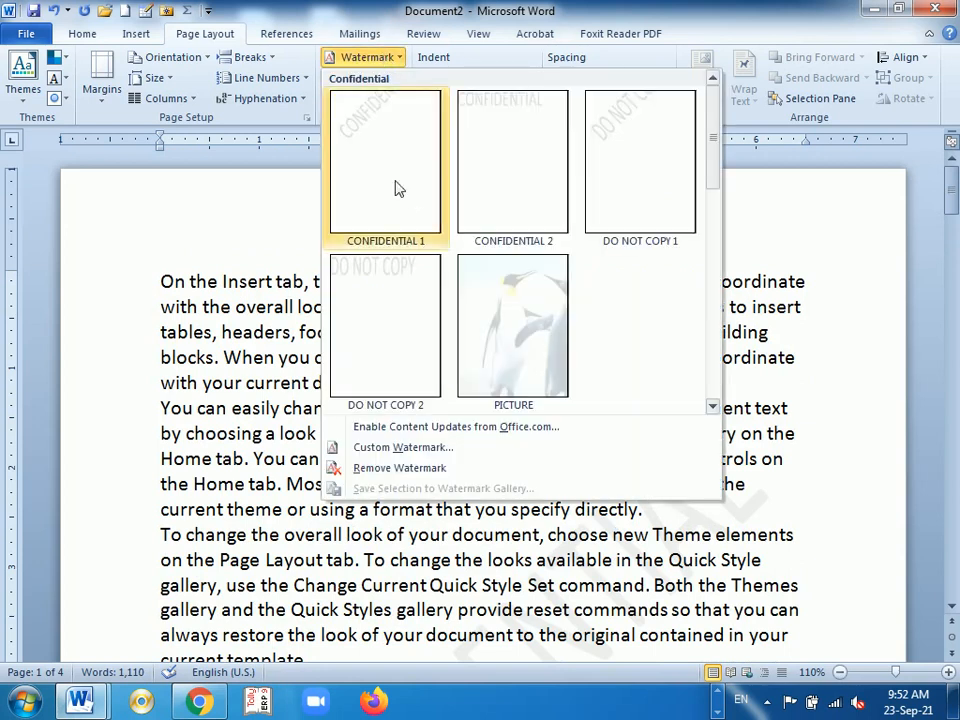
pyautogui.click(392, 447)
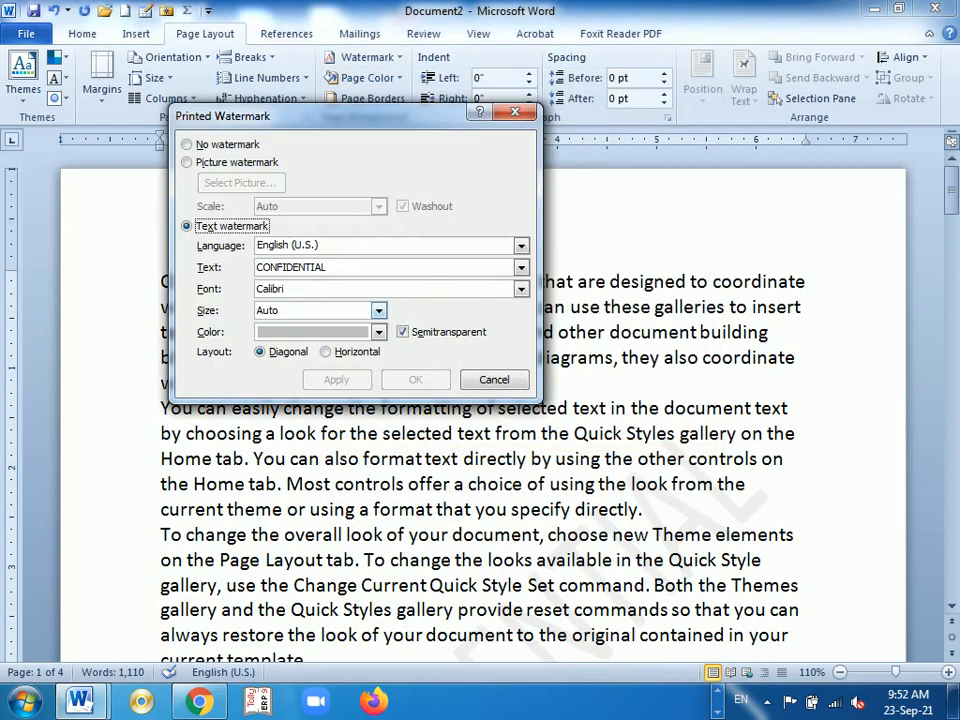
pyautogui.click(378, 332)
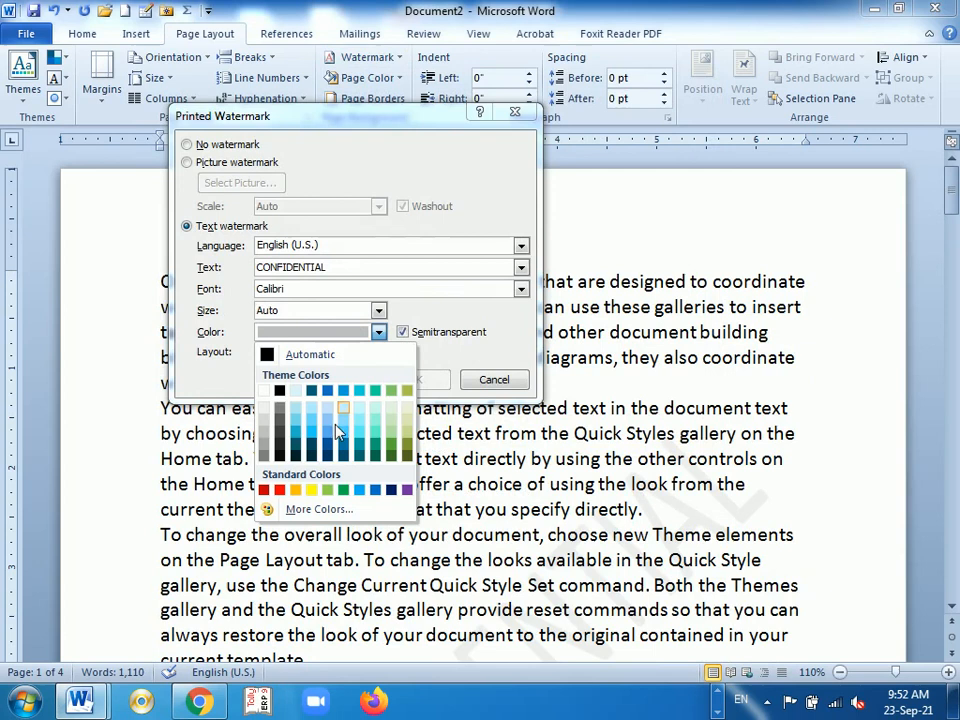
pyautogui.click(279, 489)
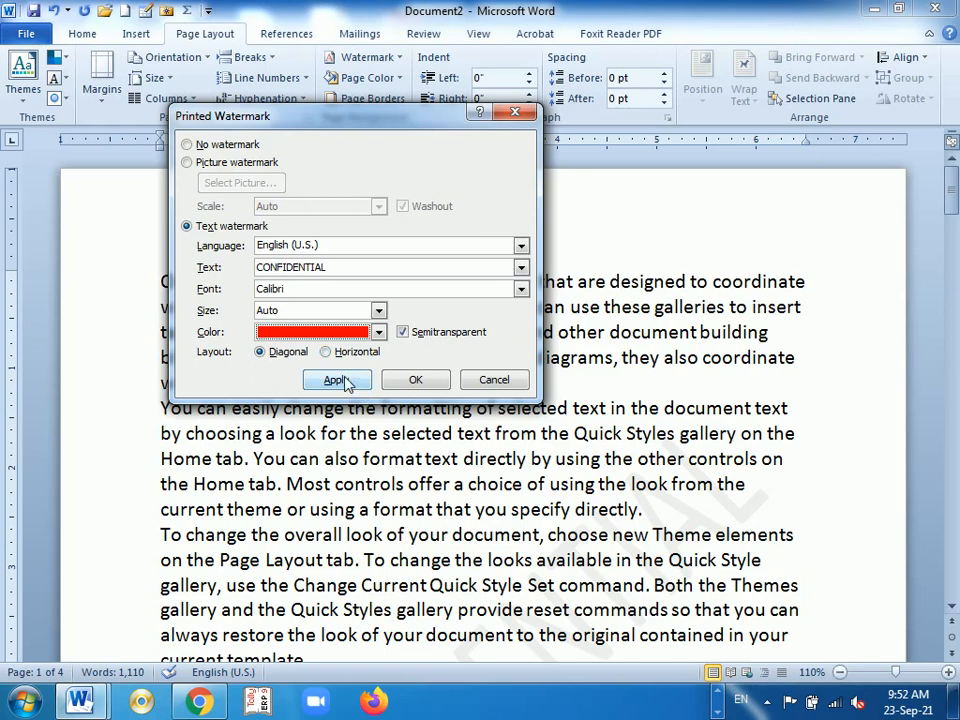
pyautogui.click(403, 333)
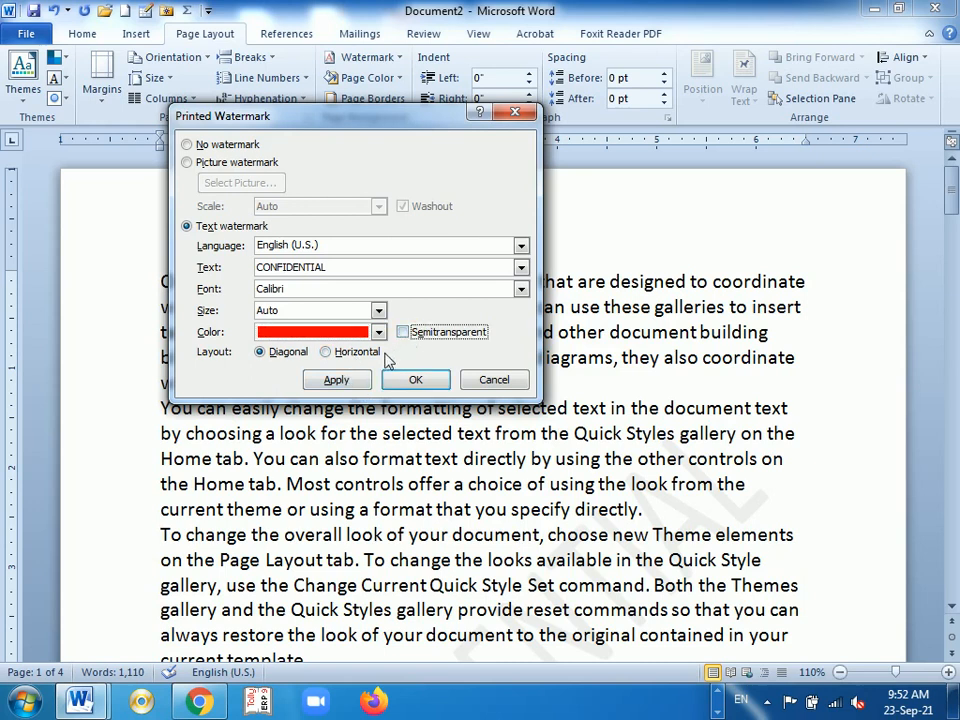
pyautogui.click(338, 379)
pyautogui.click(494, 380)
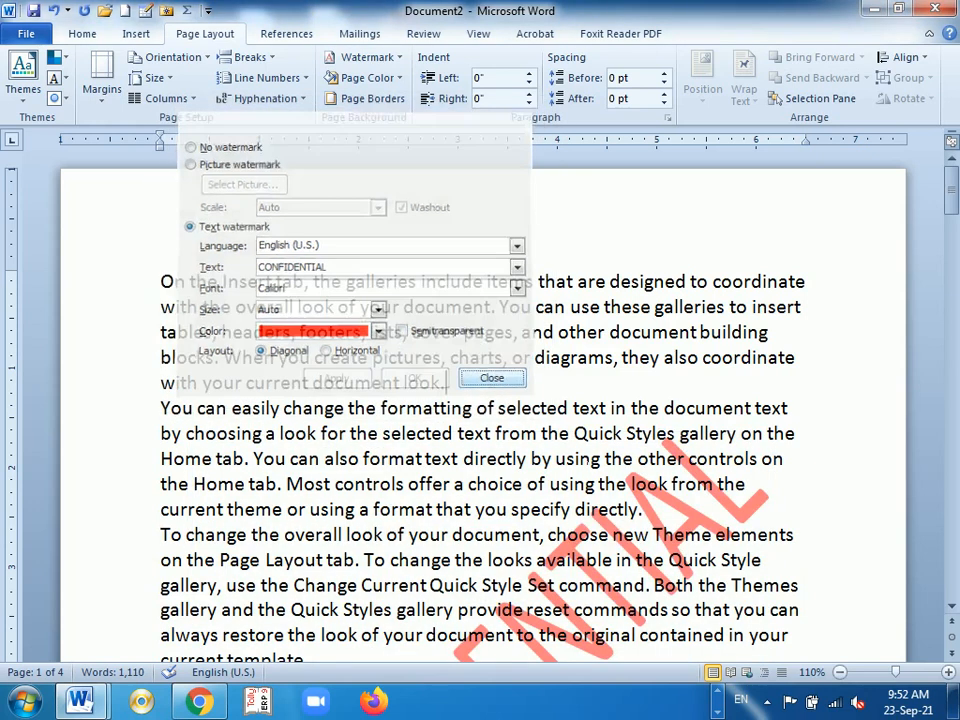
# - Examine the red CONFIDENTIAL watermark on all pages, using a reduced multi-page zoom, ending back at the first page
pyautogui.scroll(-2, 494, 380)
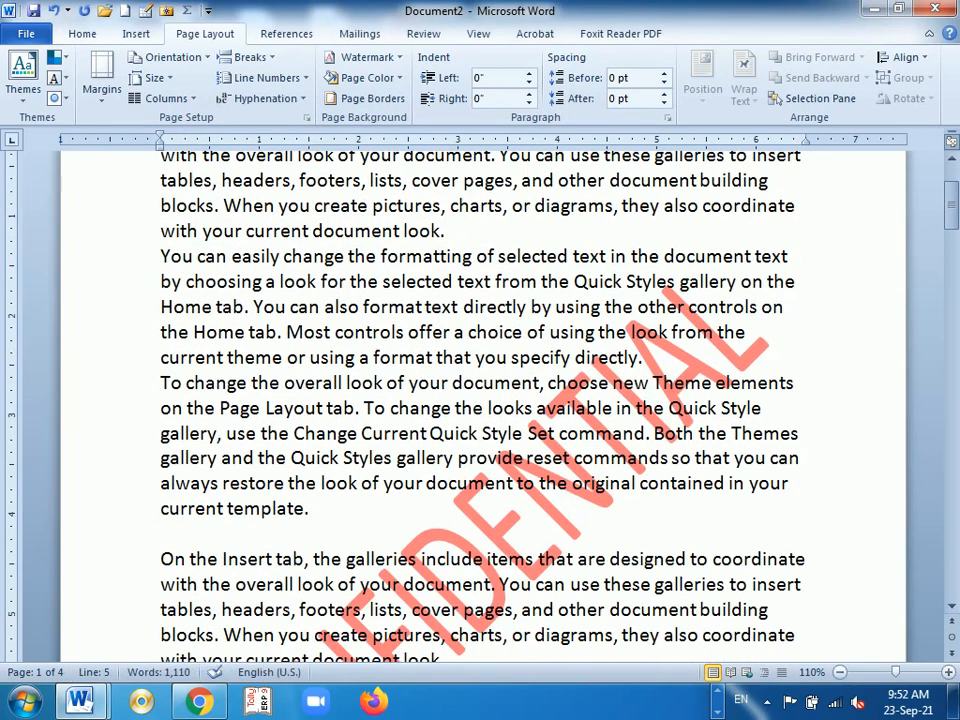
pyautogui.scroll(-10, 480, 400)
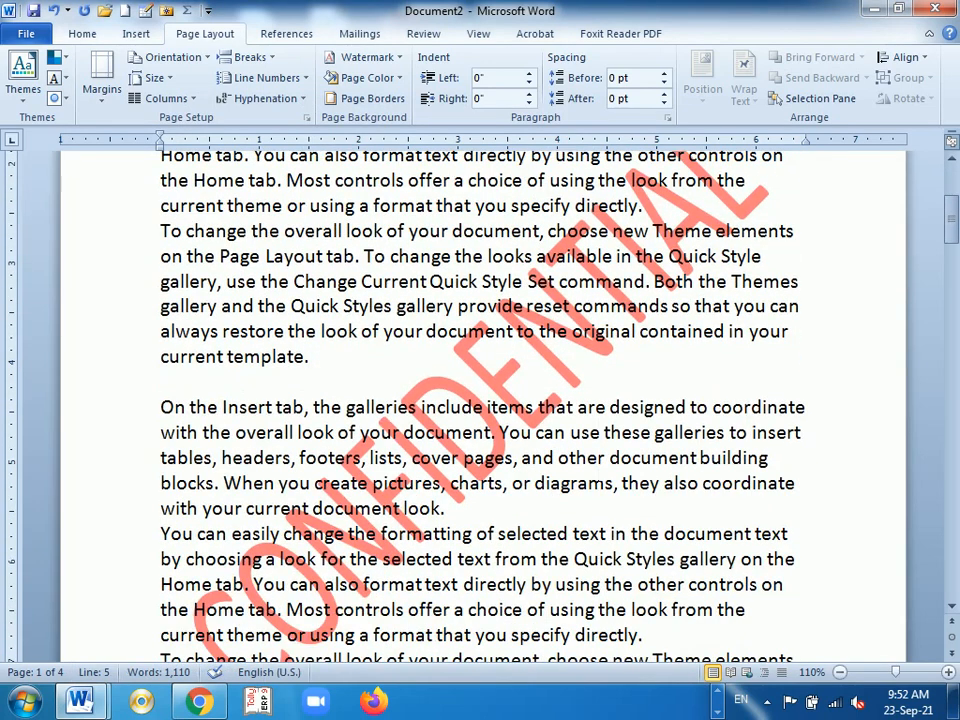
pyautogui.scroll(-6, 536, 455)
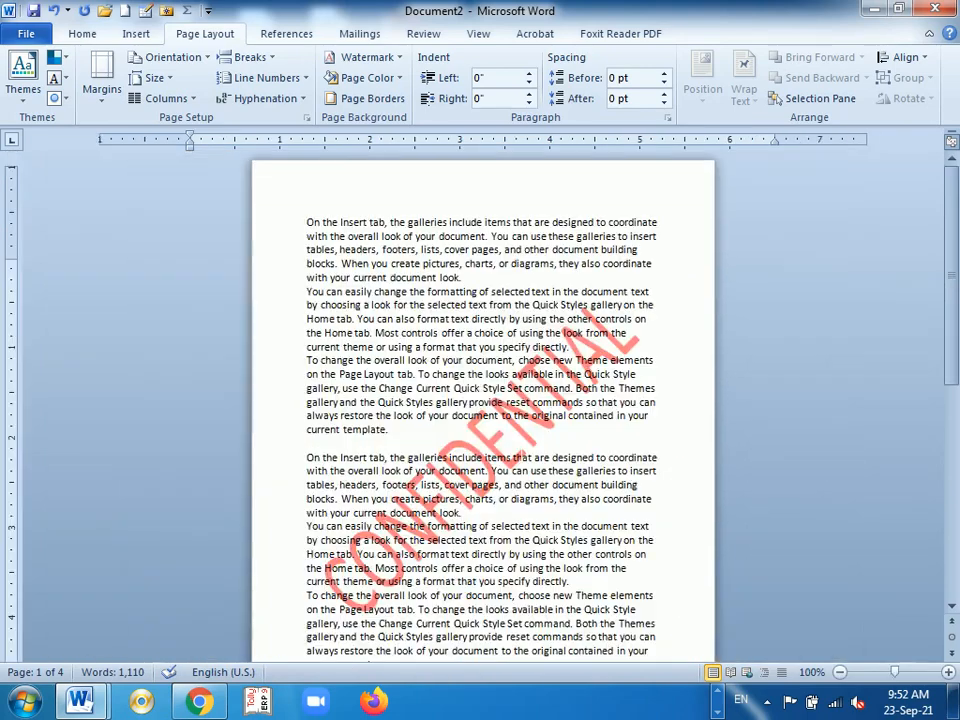
pyautogui.scroll(-3, 536, 455)
pyautogui.scroll(-10, 536, 455)
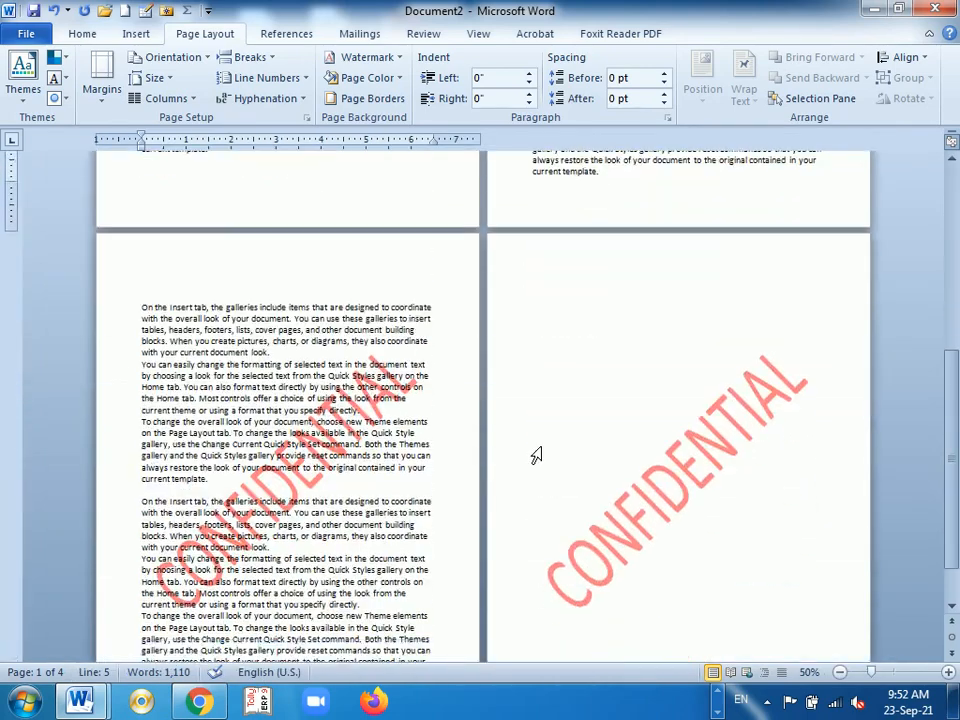
pyautogui.scroll(10, 536, 455)
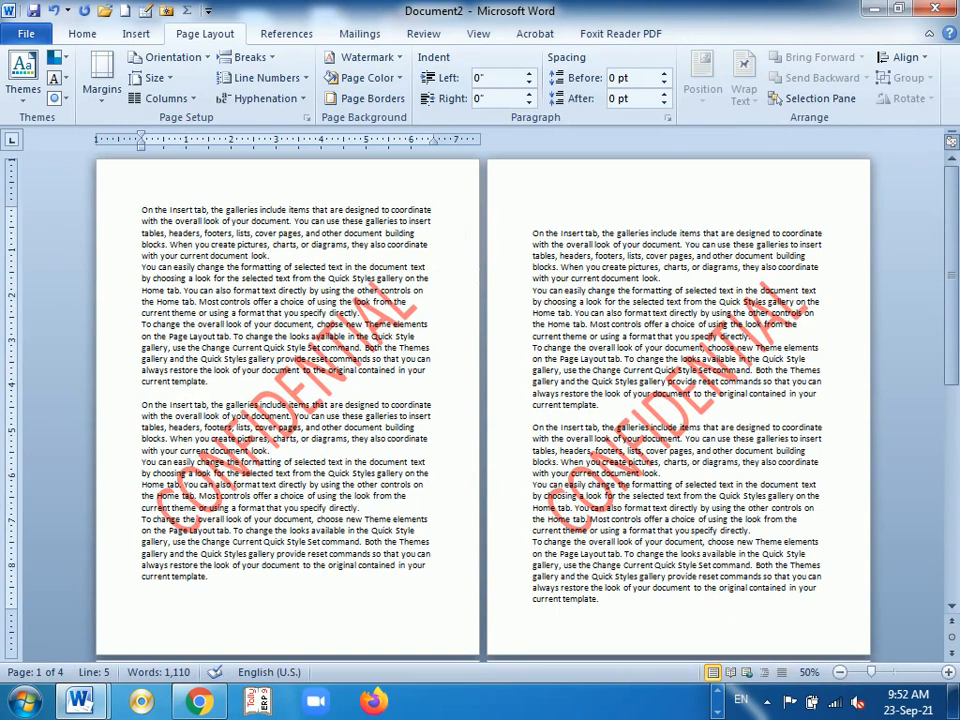
pyautogui.scroll(5, 480, 322)
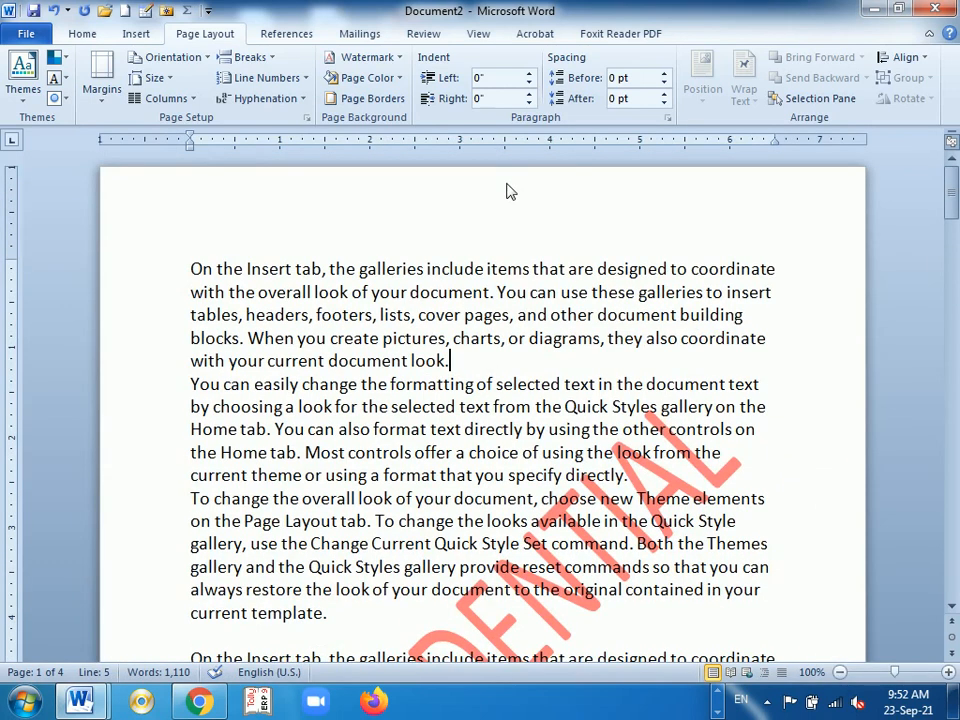
# - Open the headers for editing and unlink the Section 2 header from the previous section
pyautogui.doubleClick(506, 190)
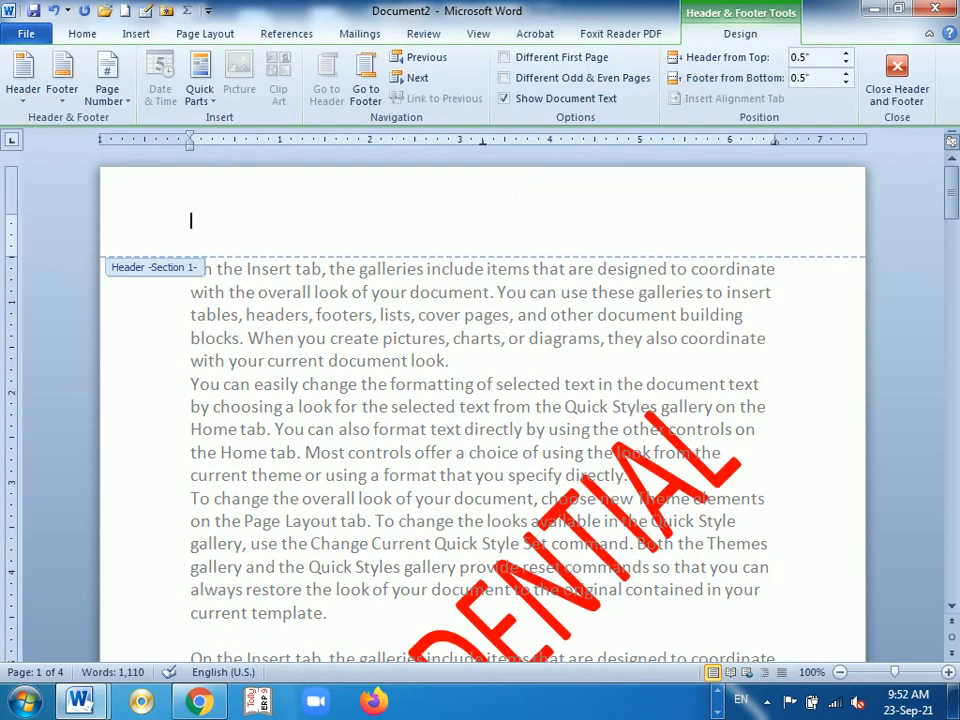
pyautogui.scroll(-2, 510, 190)
pyautogui.scroll(-3, 508, 190)
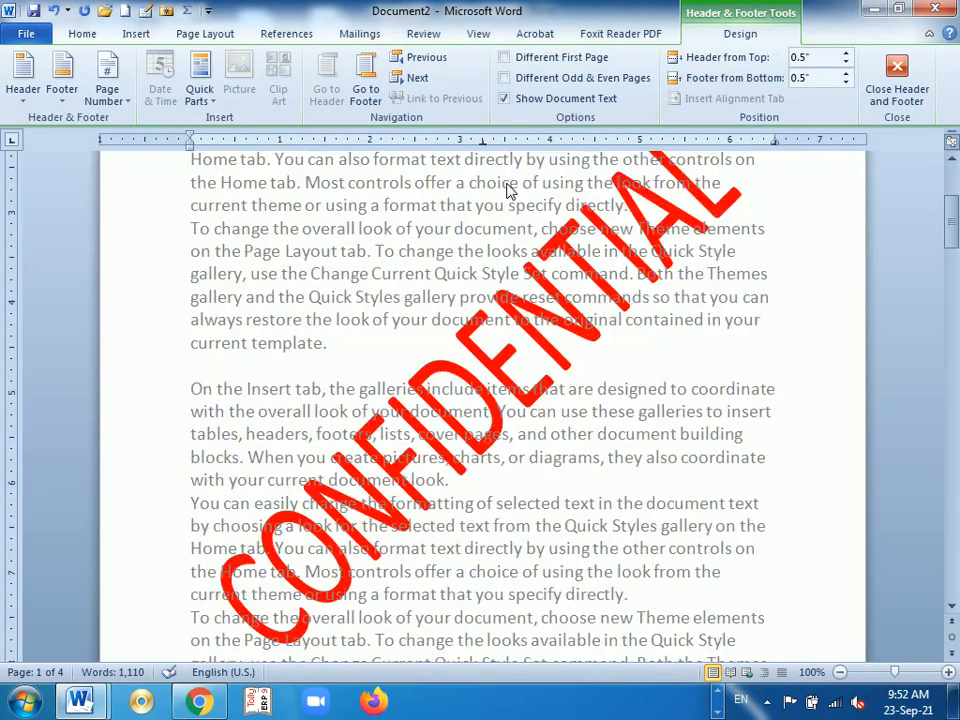
pyautogui.scroll(-3, 481, 262)
pyautogui.scroll(-5, 481, 262)
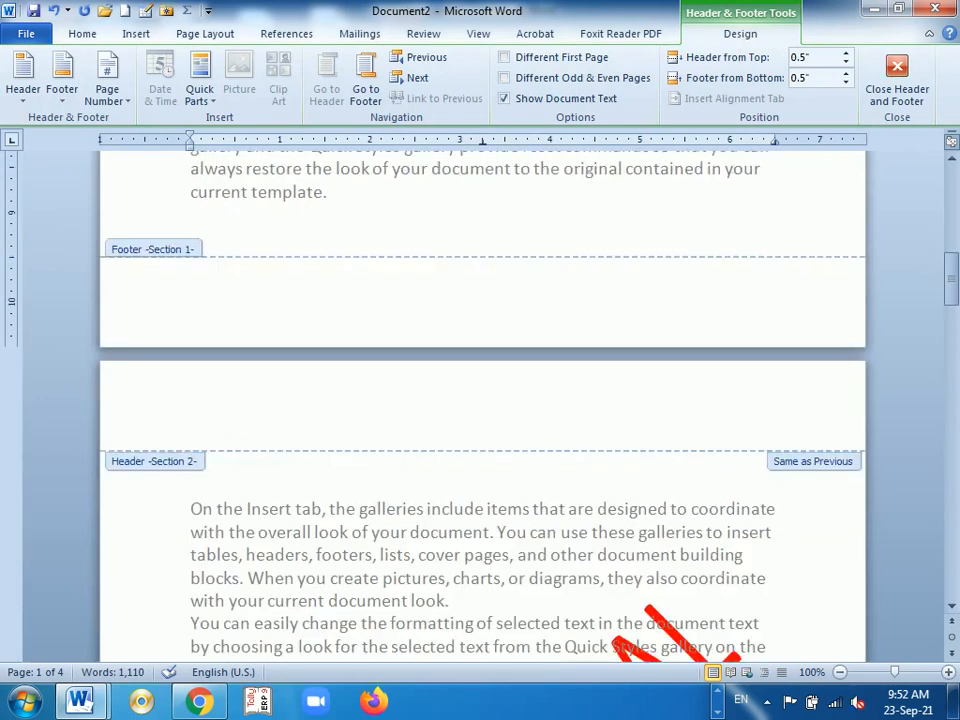
pyautogui.click(467, 311)
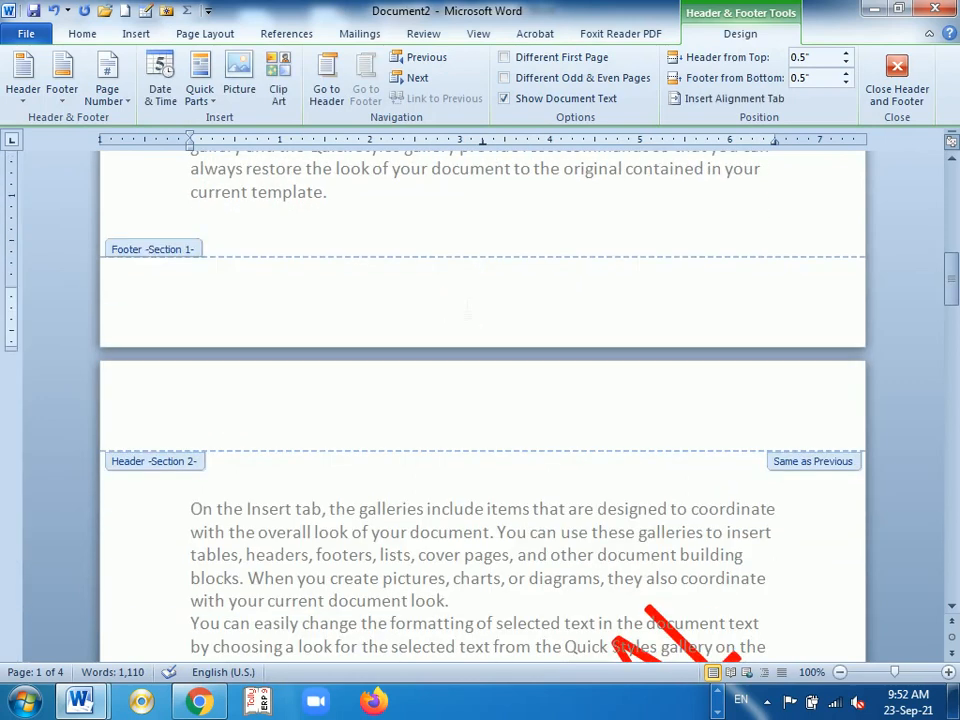
pyautogui.click(436, 409)
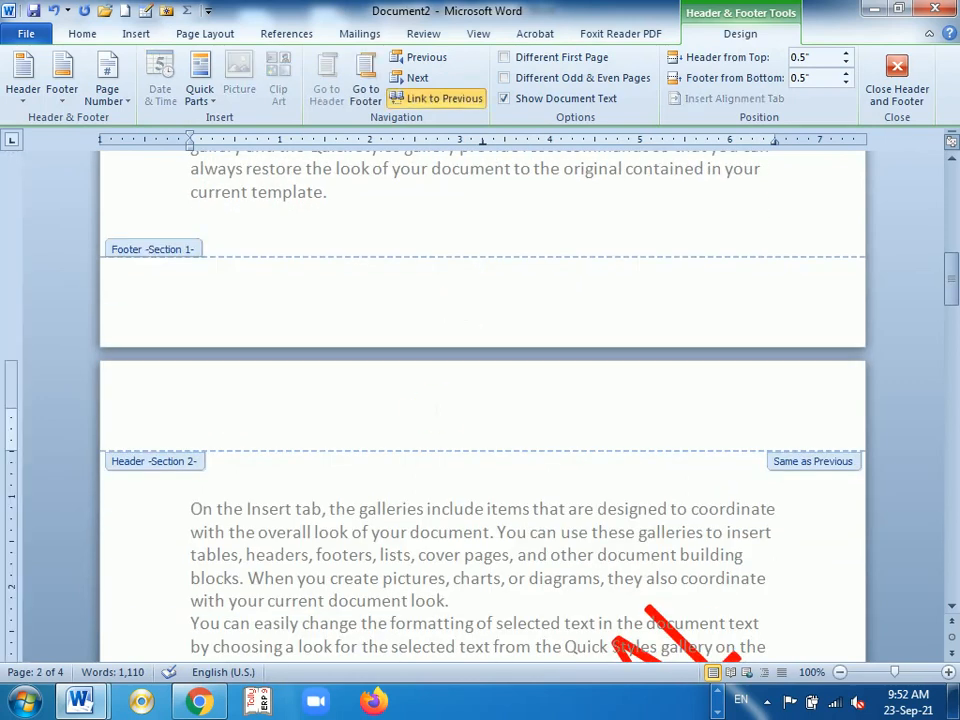
pyautogui.click(457, 102)
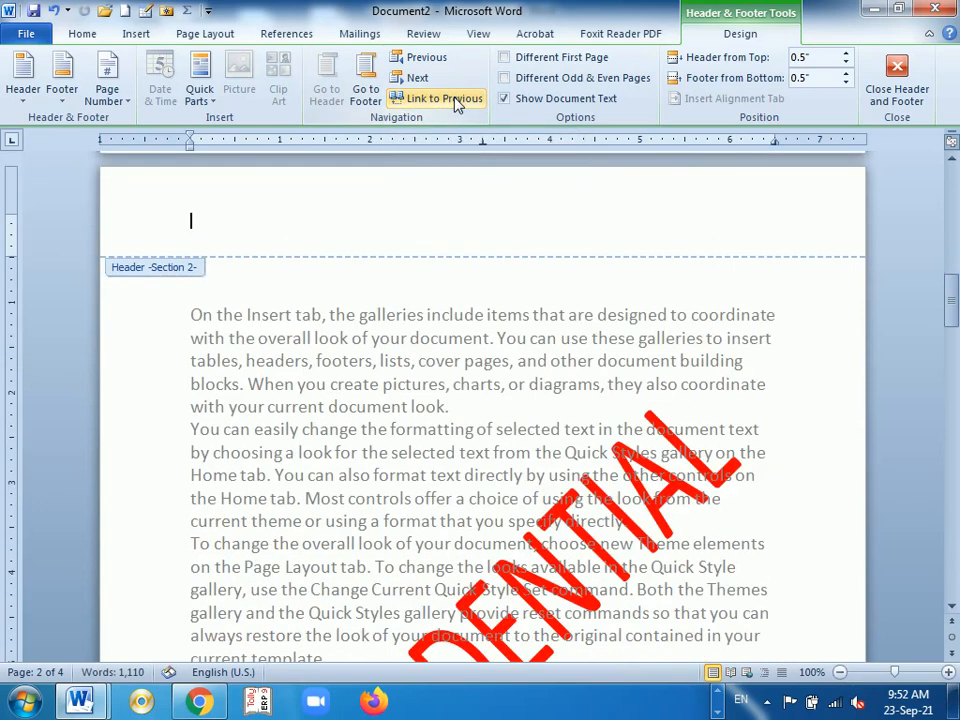
# - Select the CONFIDENTIAL watermark on the Section 1 page and apply the slanted solid black WordArt style
pyautogui.scroll(-3, 452, 298)
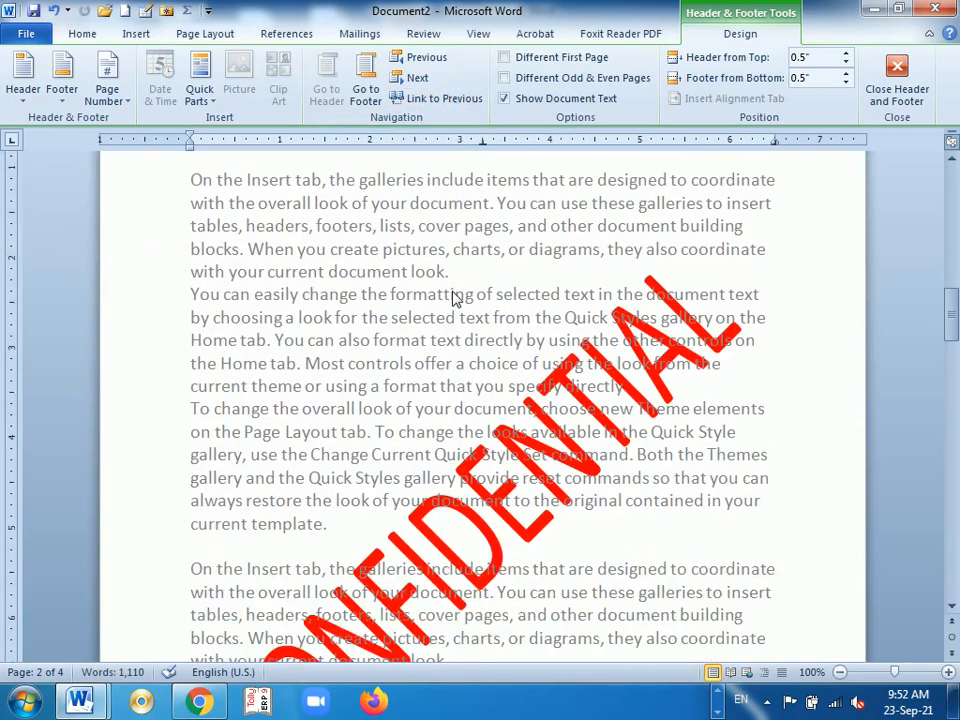
pyautogui.scroll(6, 452, 298)
pyautogui.scroll(-5, 452, 298)
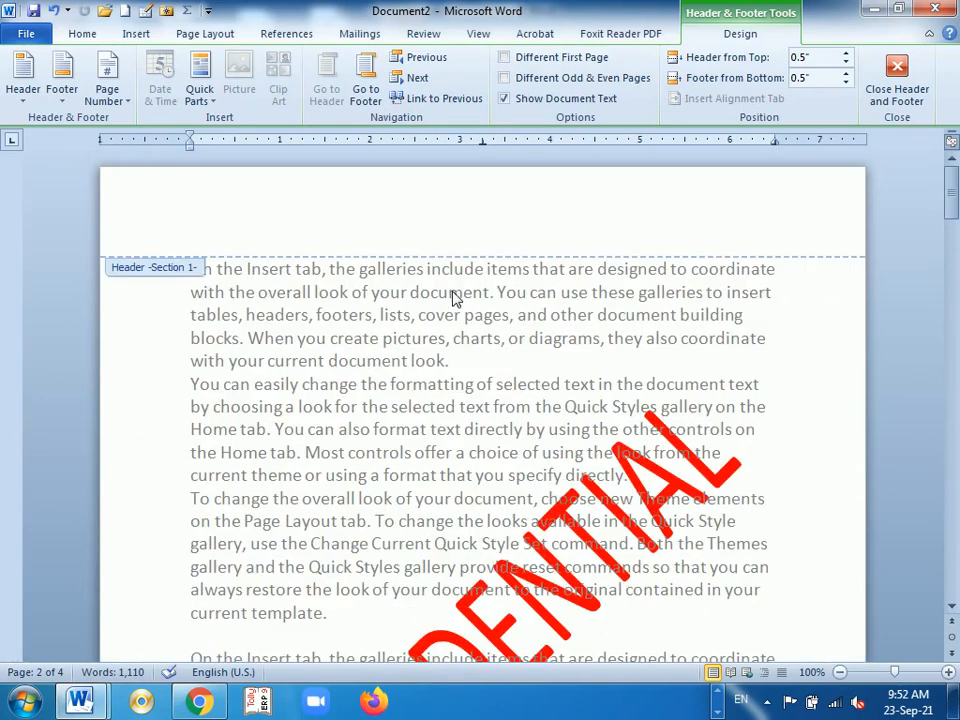
pyautogui.scroll(-3, 452, 298)
pyautogui.click(594, 325)
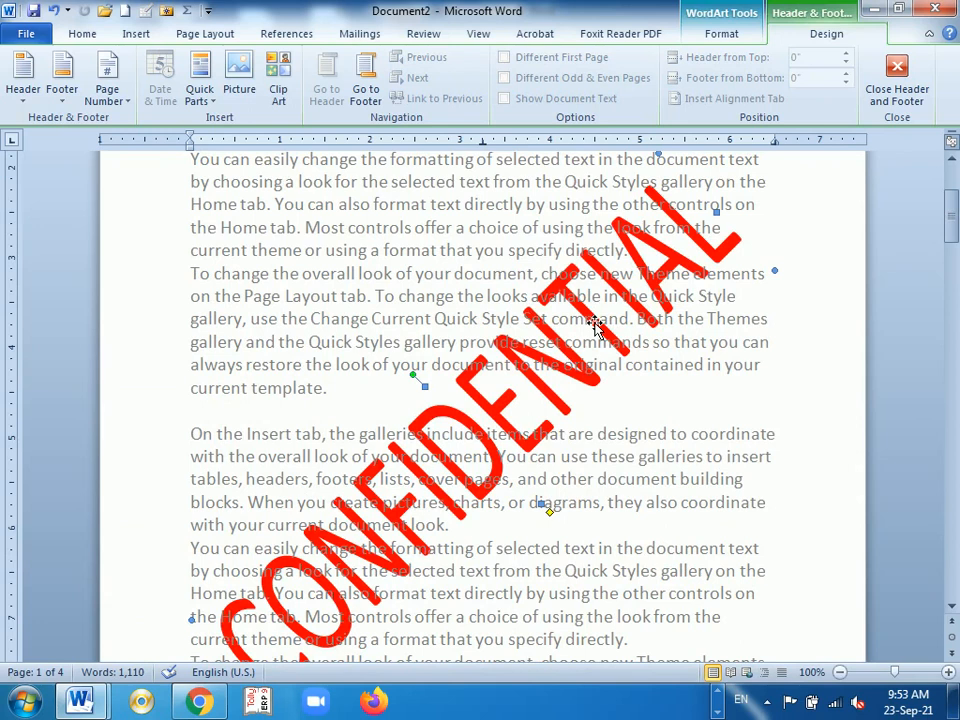
pyautogui.click(721, 35)
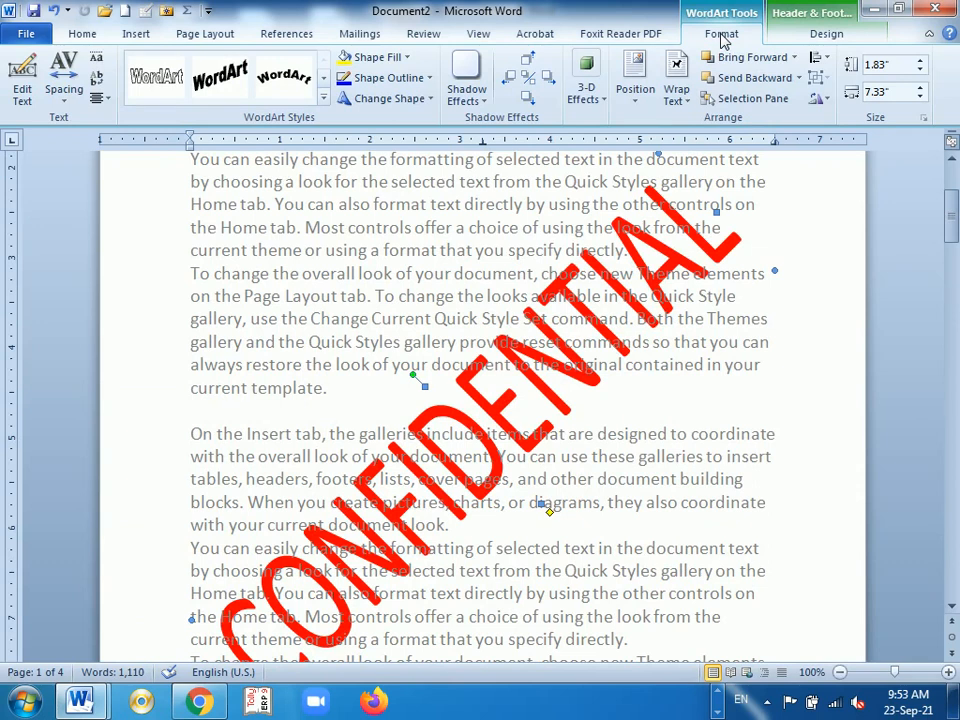
pyautogui.click(235, 82)
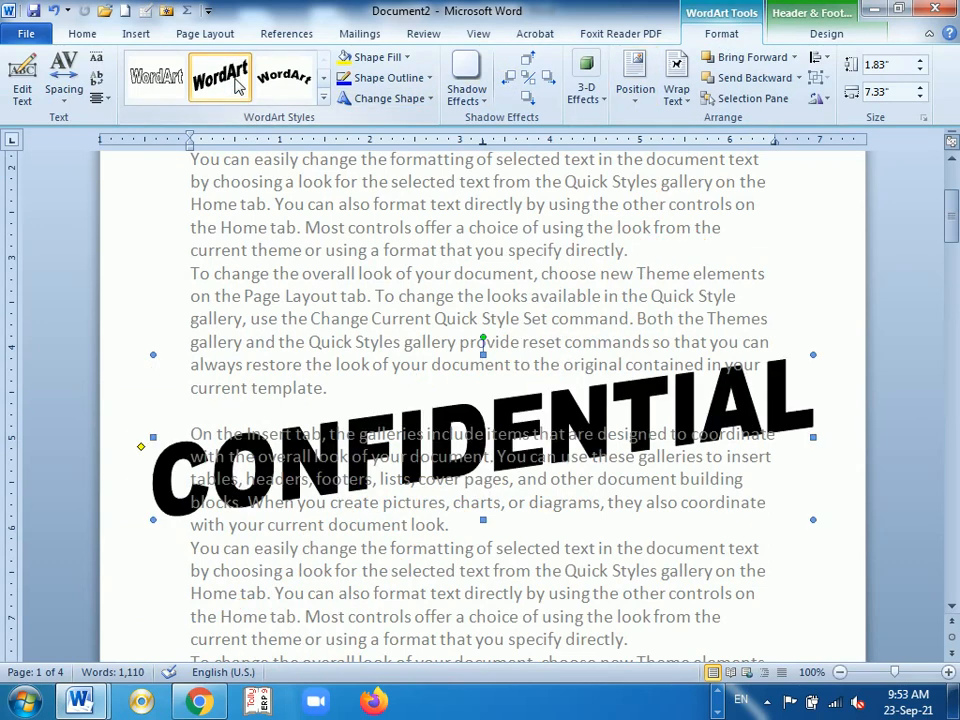
# - Browse the WordArt styles and apply the blue-to-red gradient 3-D style from the last row to the CONFIDENTIAL watermark
pyautogui.click(324, 80)
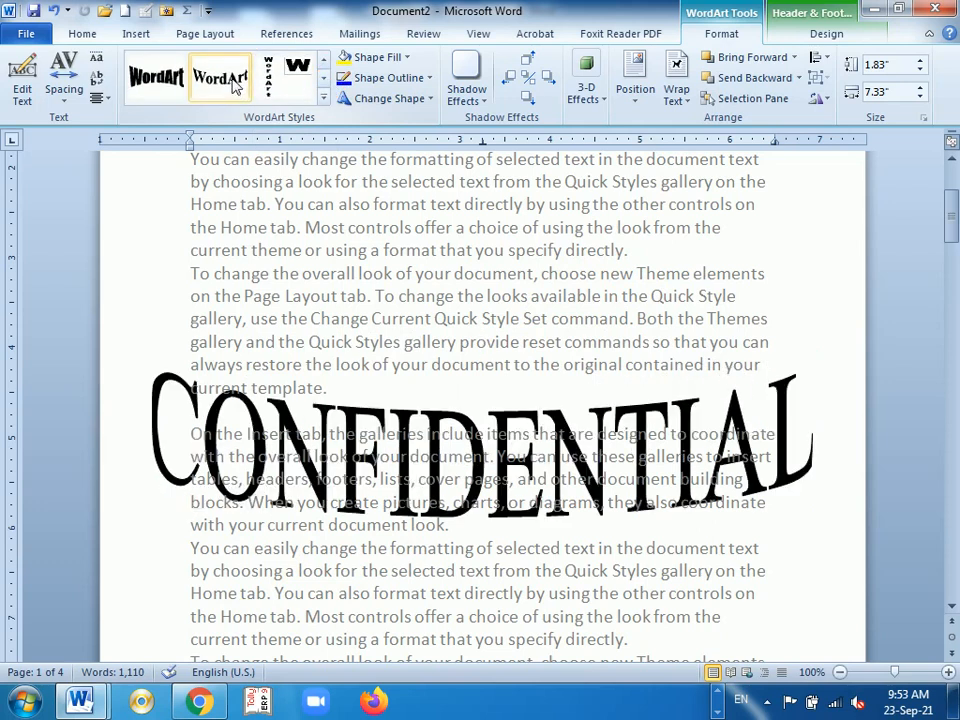
pyautogui.click(323, 80)
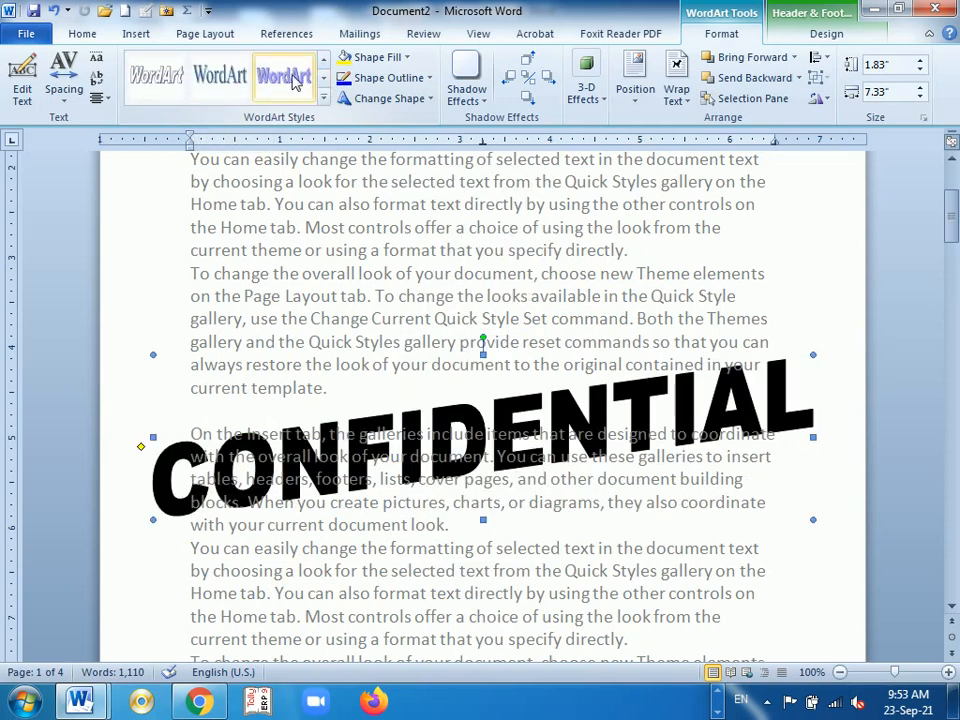
pyautogui.click(325, 80)
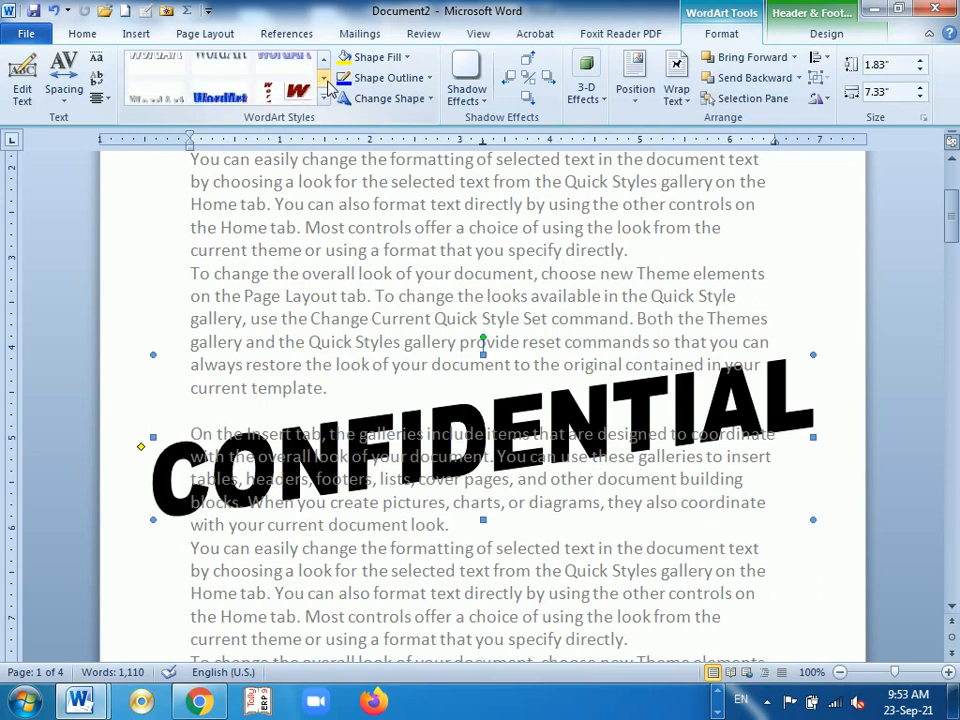
pyautogui.click(324, 80)
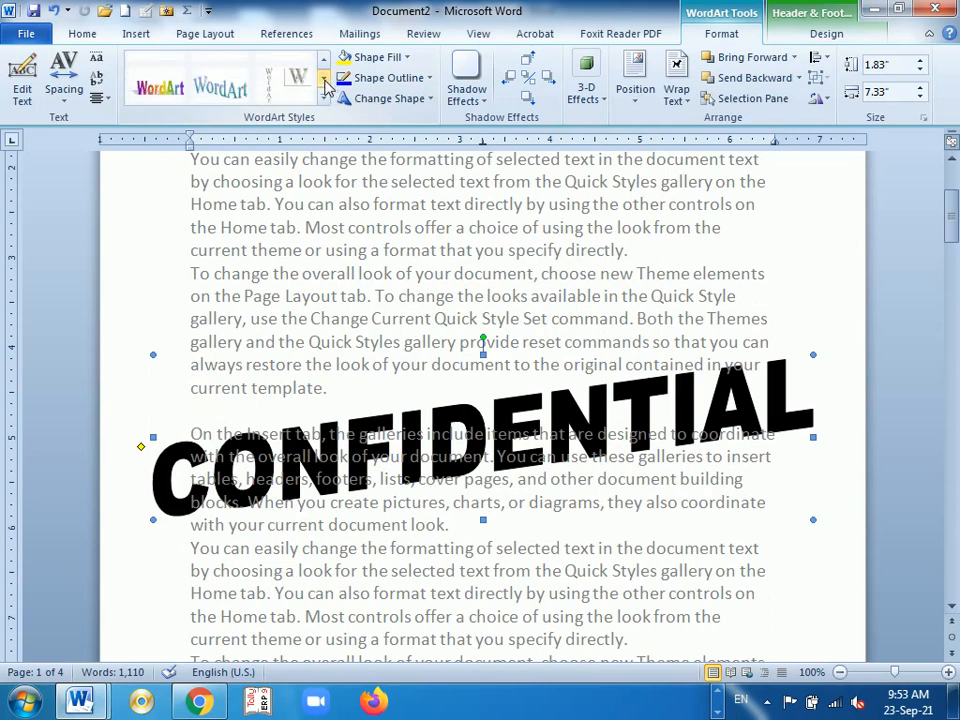
pyautogui.click(324, 68)
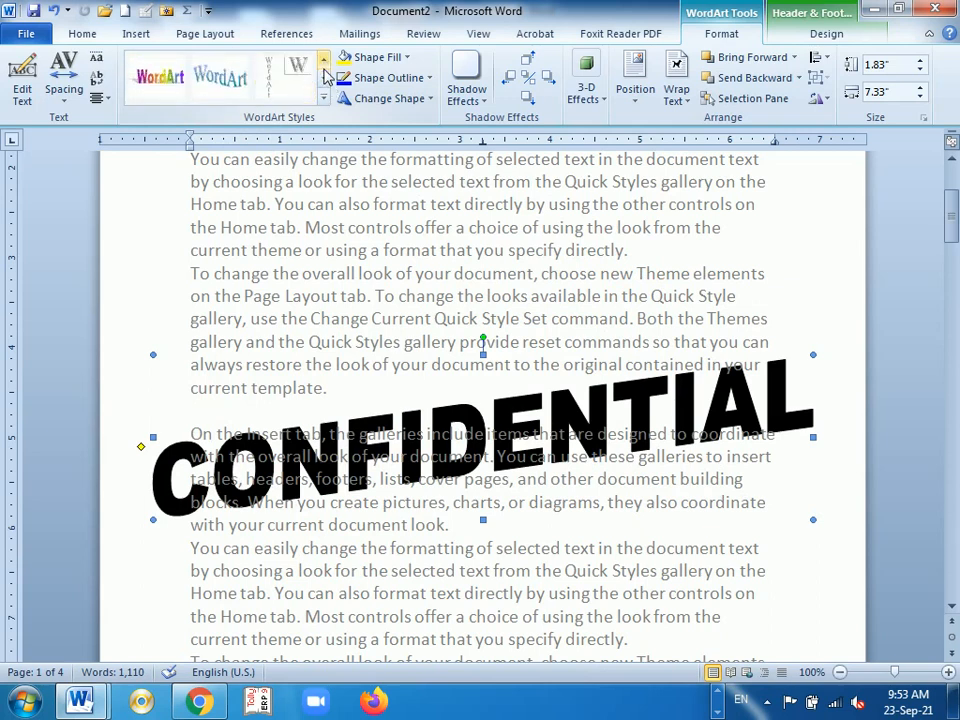
pyautogui.click(324, 97)
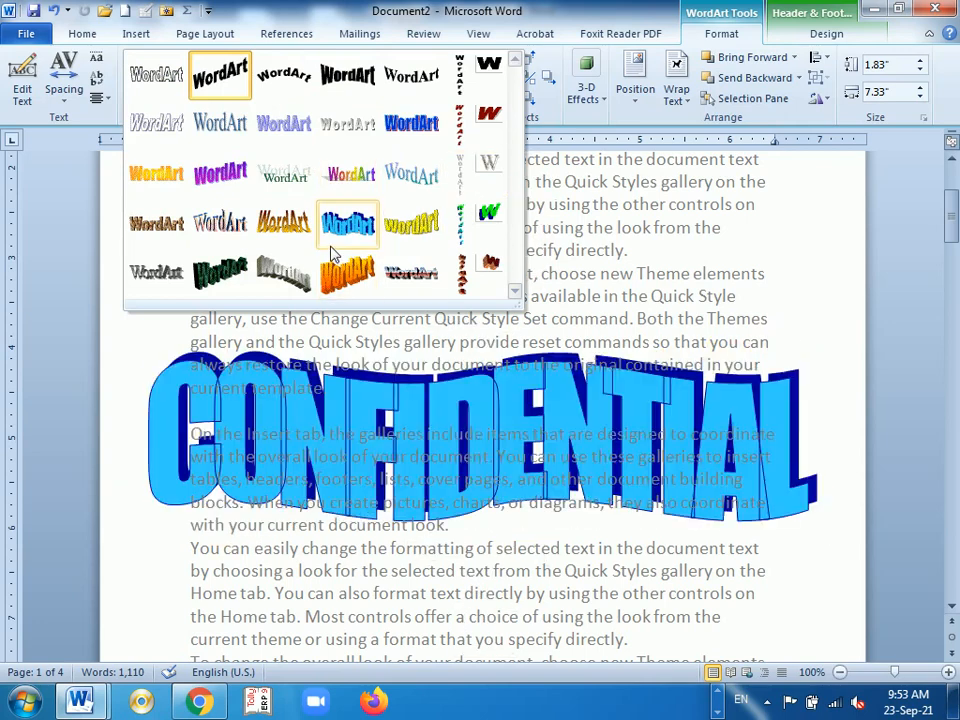
pyautogui.click(396, 270)
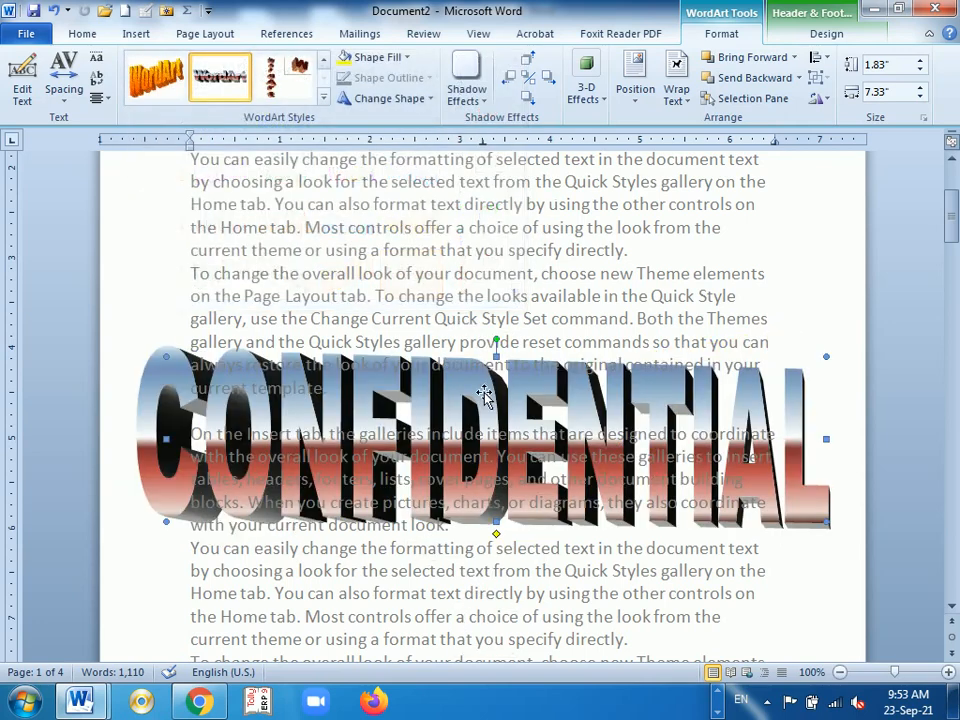
# - Compare the restyled Section 1 watermark with the Section 2 page and check the Section 2 header's link setting
pyautogui.scroll(-5, 485, 395)
pyautogui.scroll(-8, 485, 393)
pyautogui.scroll(10, 477, 392)
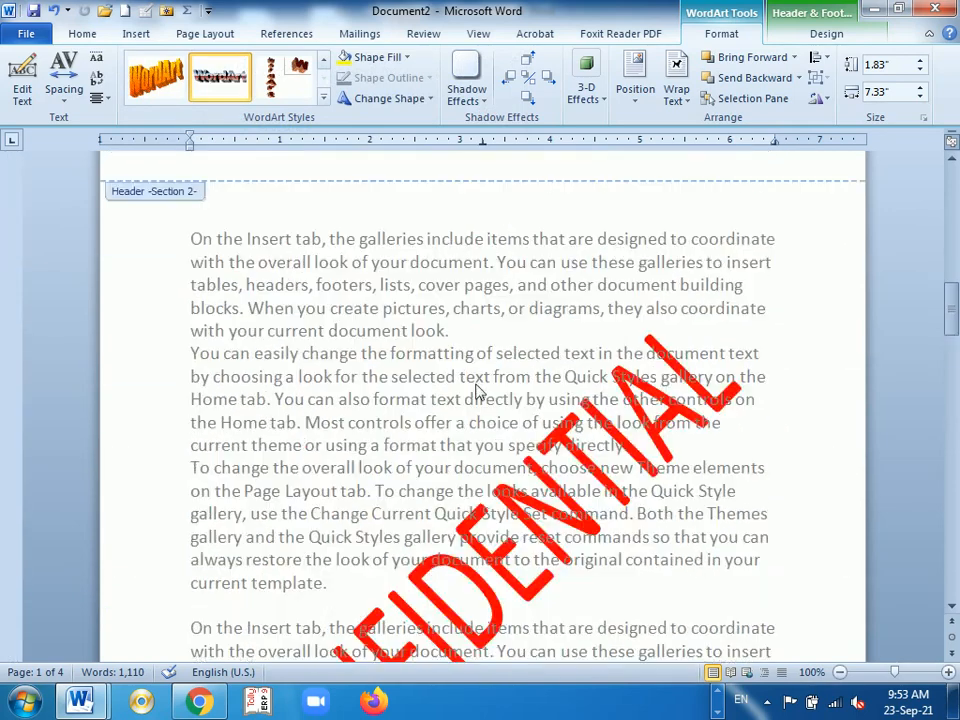
pyautogui.scroll(3, 477, 392)
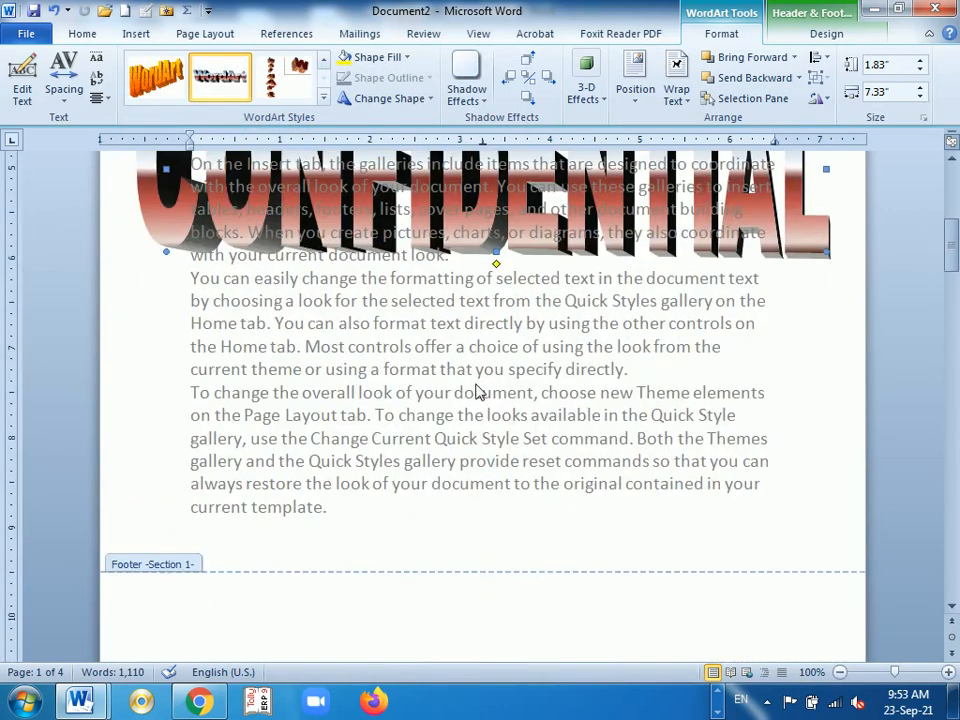
pyautogui.scroll(-4, 477, 392)
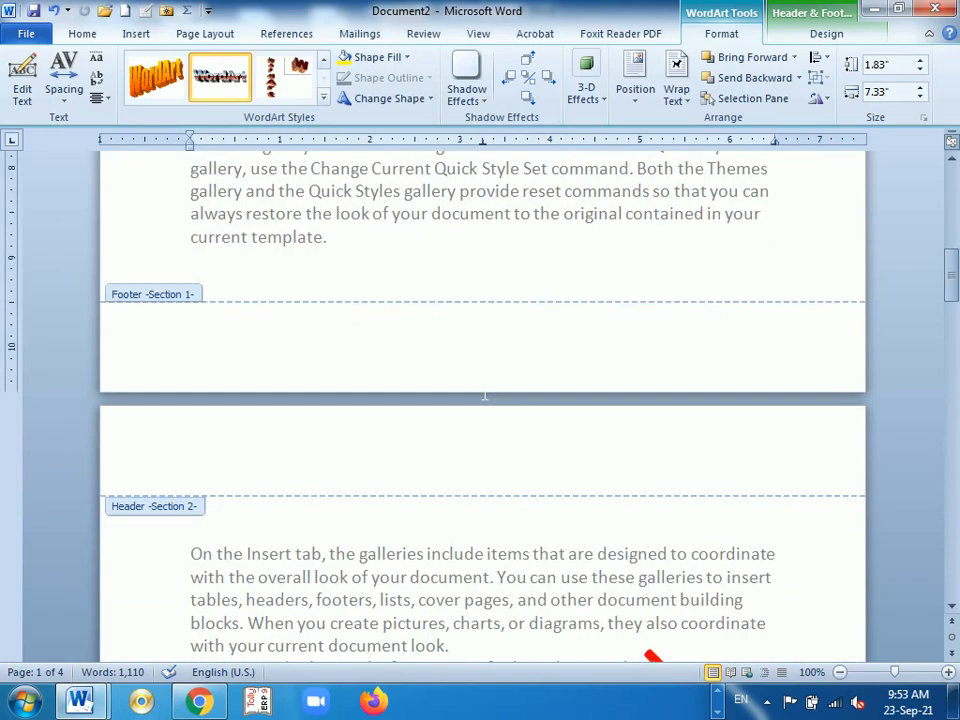
pyautogui.scroll(-3, 484, 396)
pyautogui.click(455, 371)
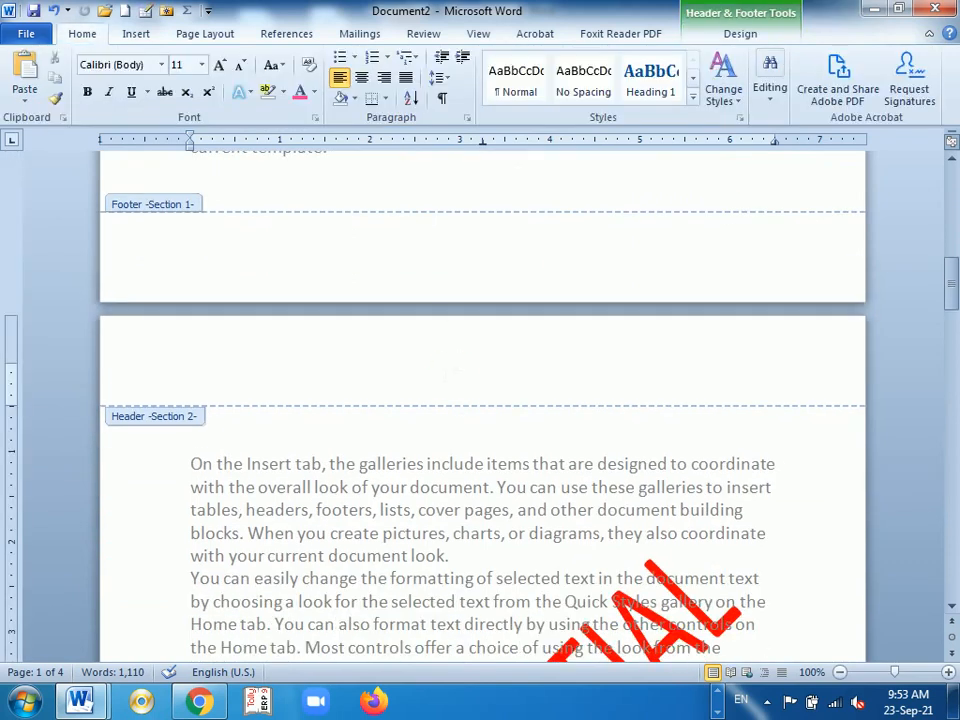
pyautogui.click(724, 38)
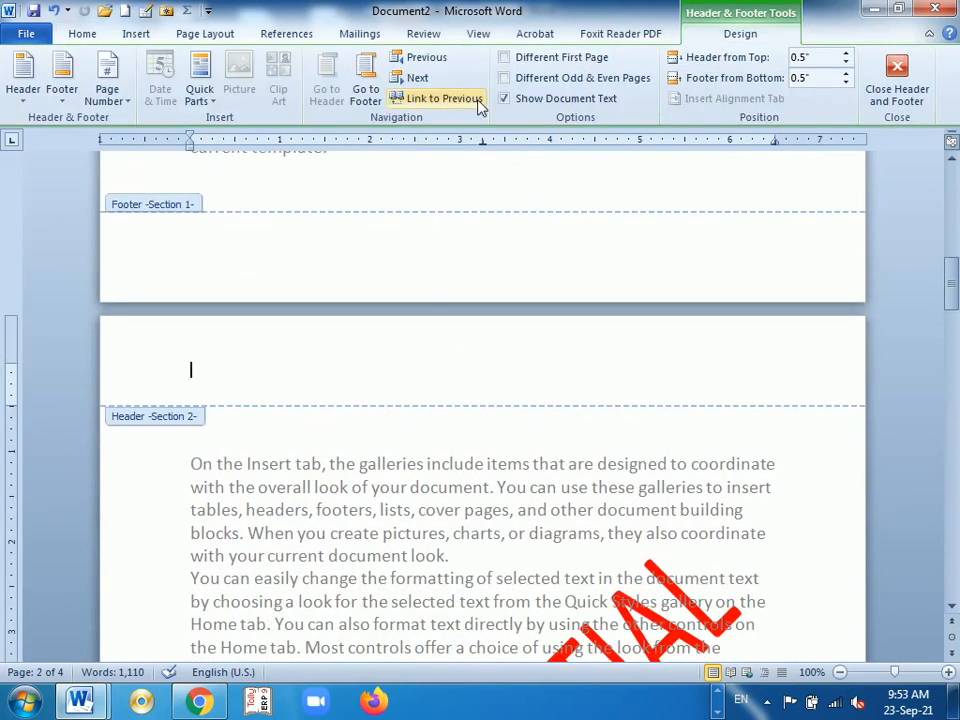
# - Replace the WordArt text of the Section 2 page's watermark with "Delhi"
pyautogui.scroll(-6, 546, 332)
pyautogui.click(562, 385)
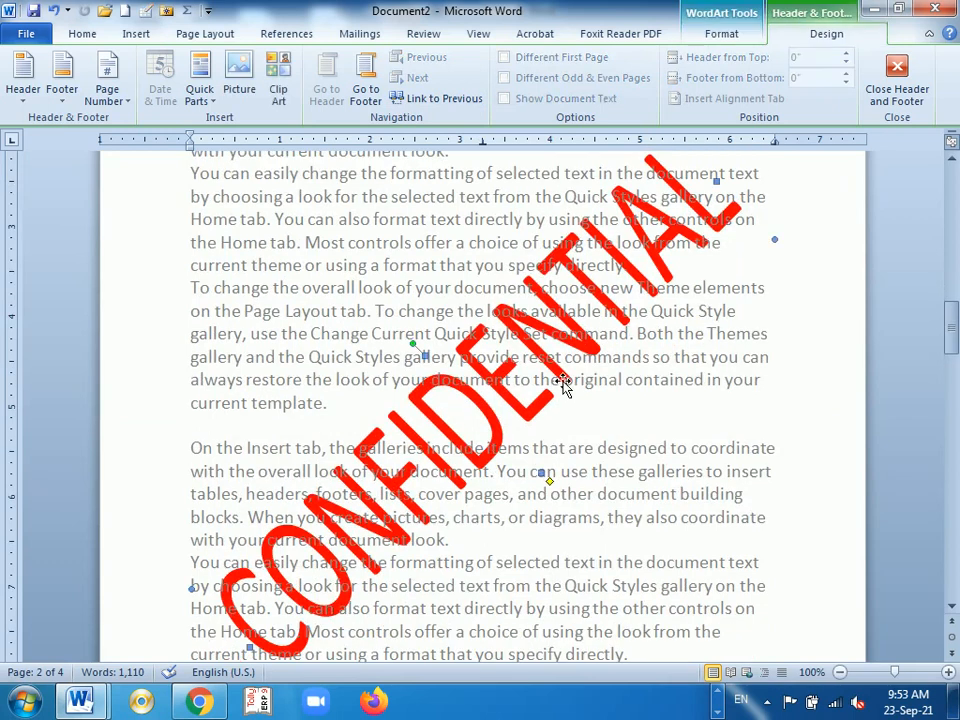
pyautogui.rightClick(560, 380)
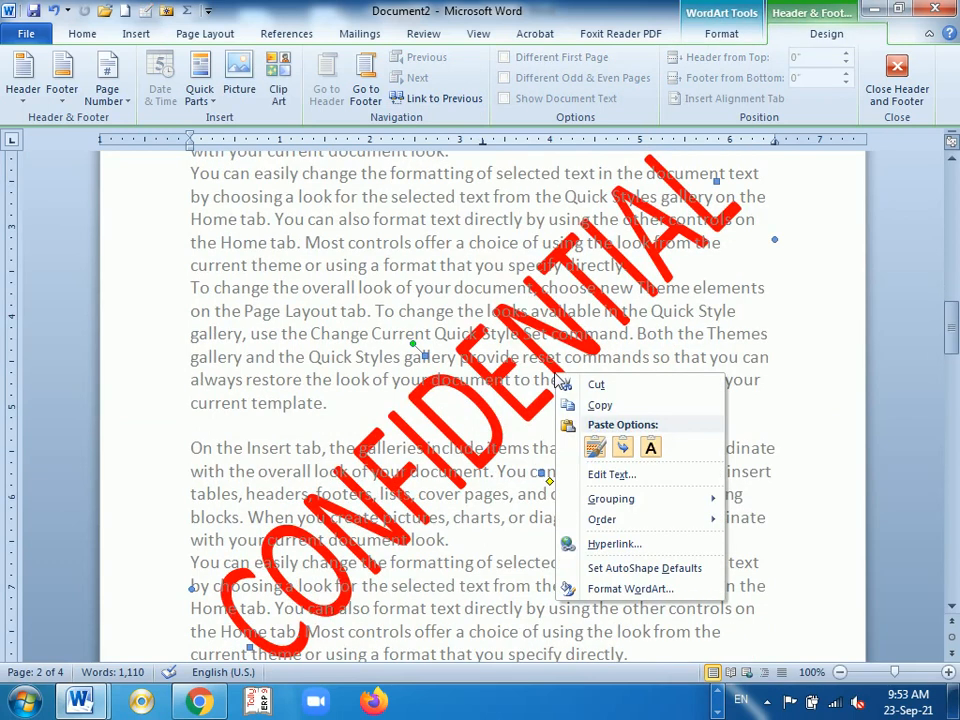
pyautogui.click(588, 474)
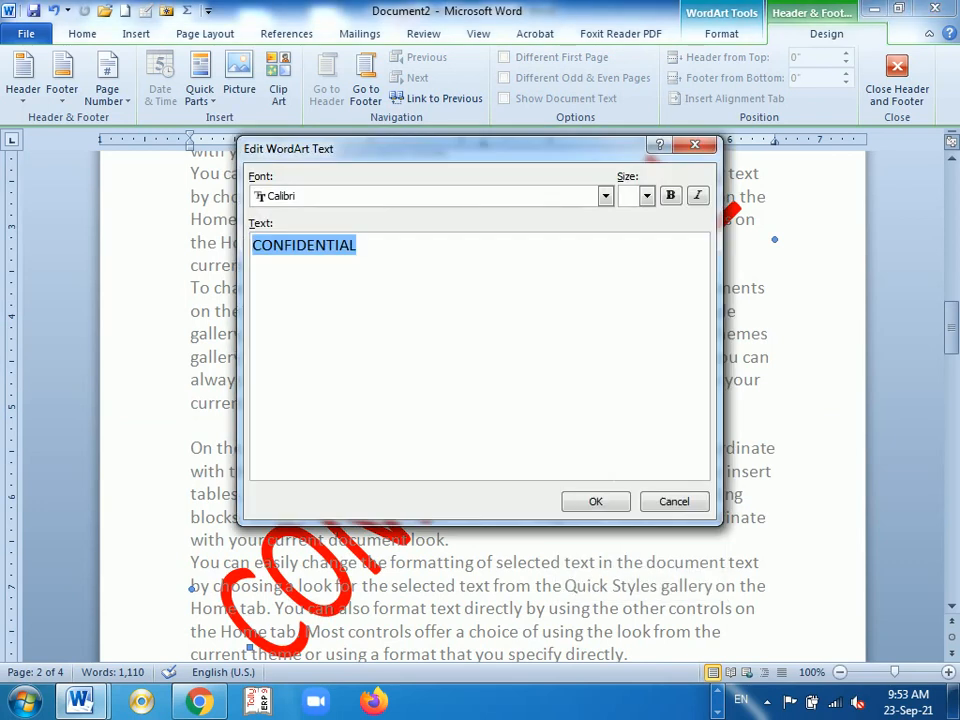
pyautogui.press('BackSpace')
pyautogui.write('Delhi')
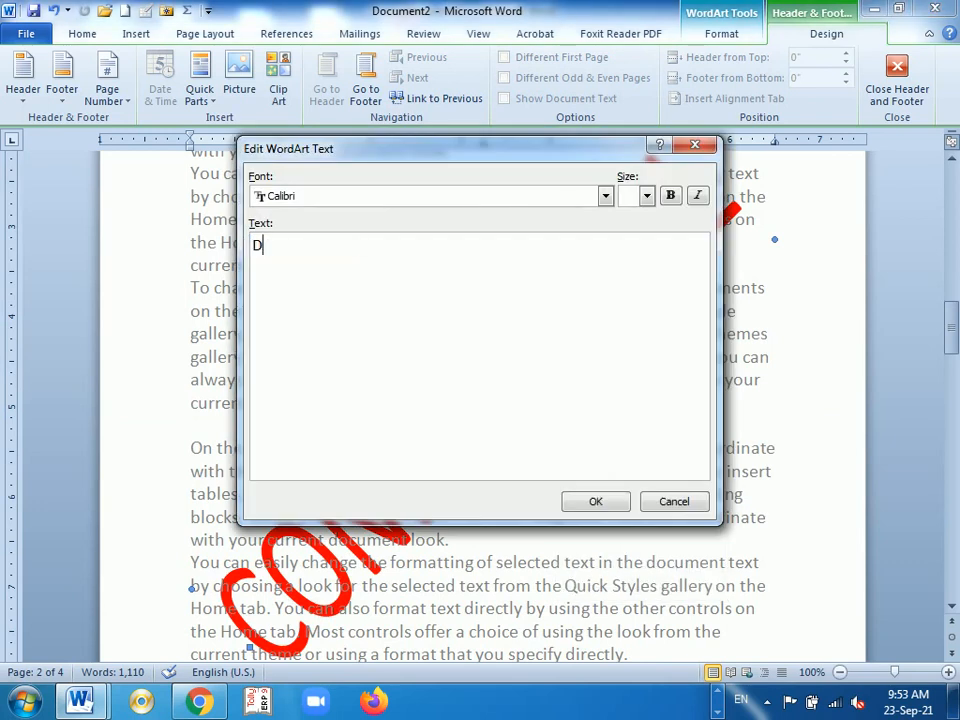
pyautogui.click(593, 497)
# - Rotate the Delhi watermark to a shallower angle in a two-page view and apply the arched black WordArt style
pyautogui.scroll(-10, 565, 437)
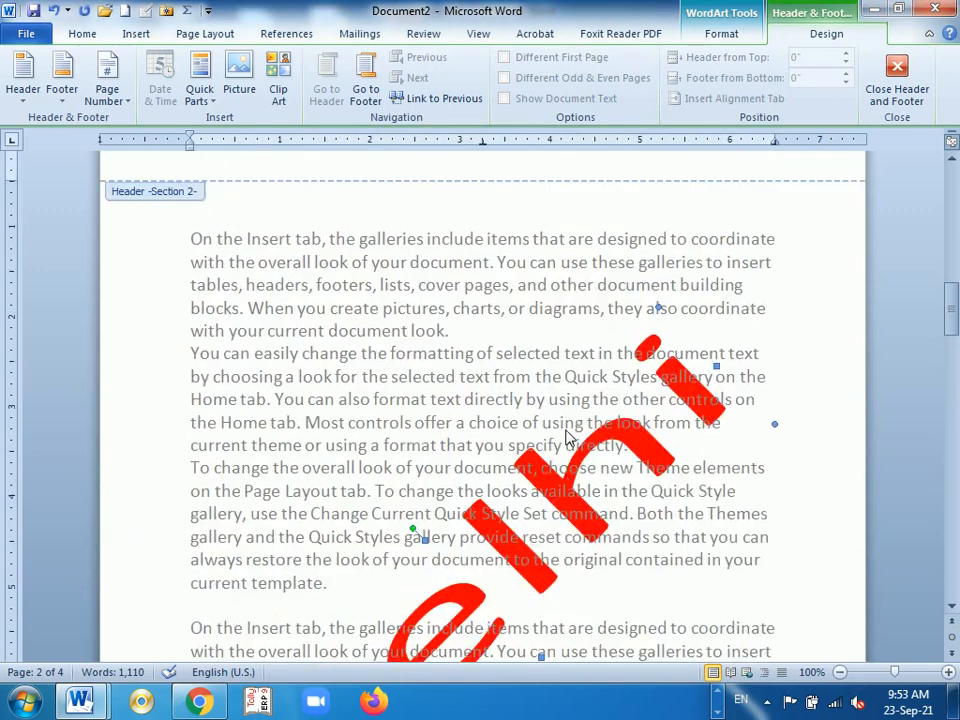
pyautogui.scroll(6, 568, 437)
pyautogui.scroll(-6, 568, 437)
pyautogui.scroll(-5, 566, 437)
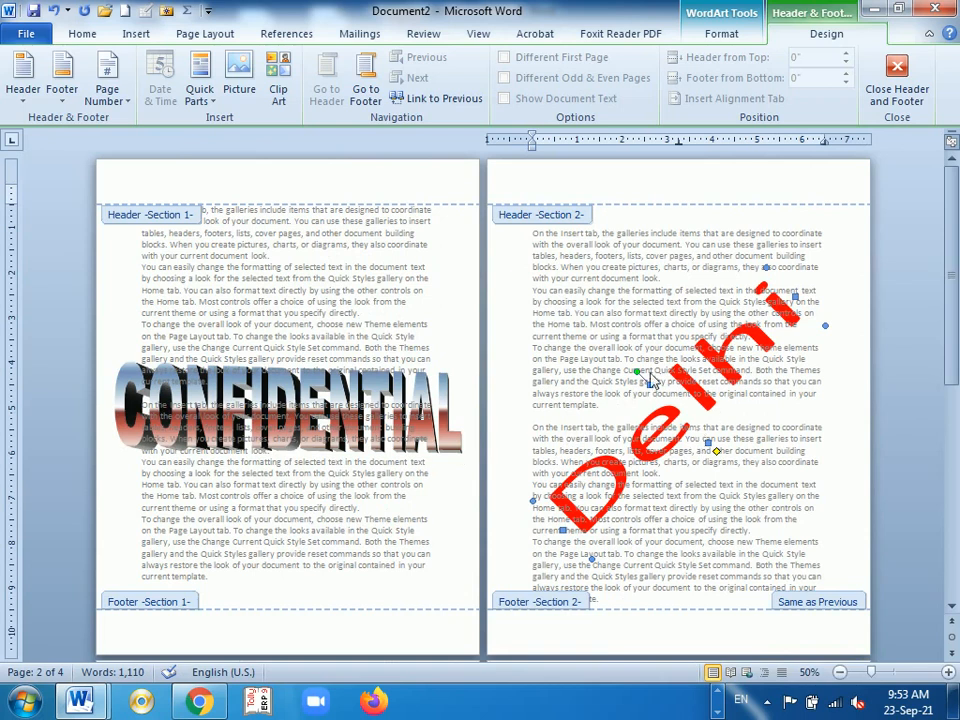
pyautogui.moveTo(646, 381); pyautogui.dragTo(661, 362)
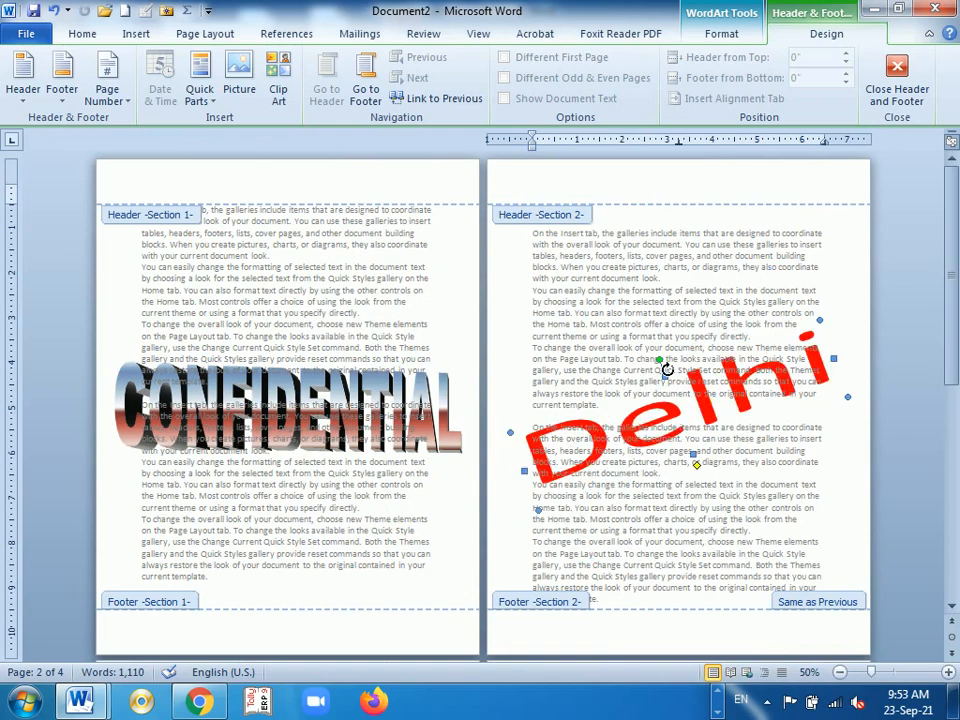
pyautogui.click(722, 33)
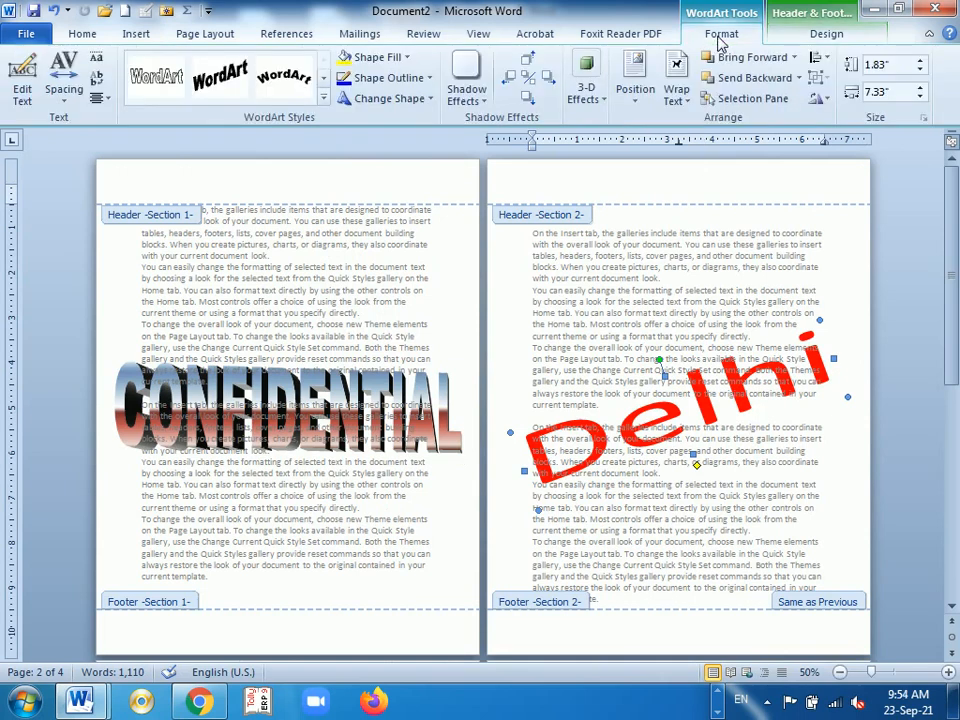
pyautogui.click(287, 88)
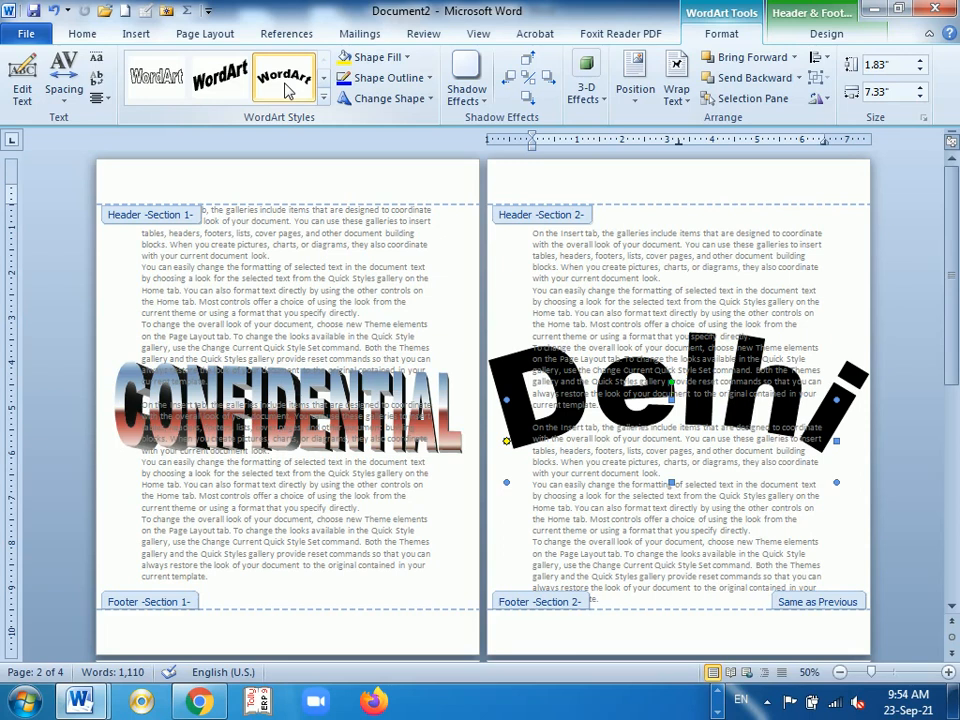
# - Replace the text of the watermark on the first Section 3 page with "Noida" and check the watermarks across all pages
pyautogui.scroll(-10, 700, 340)
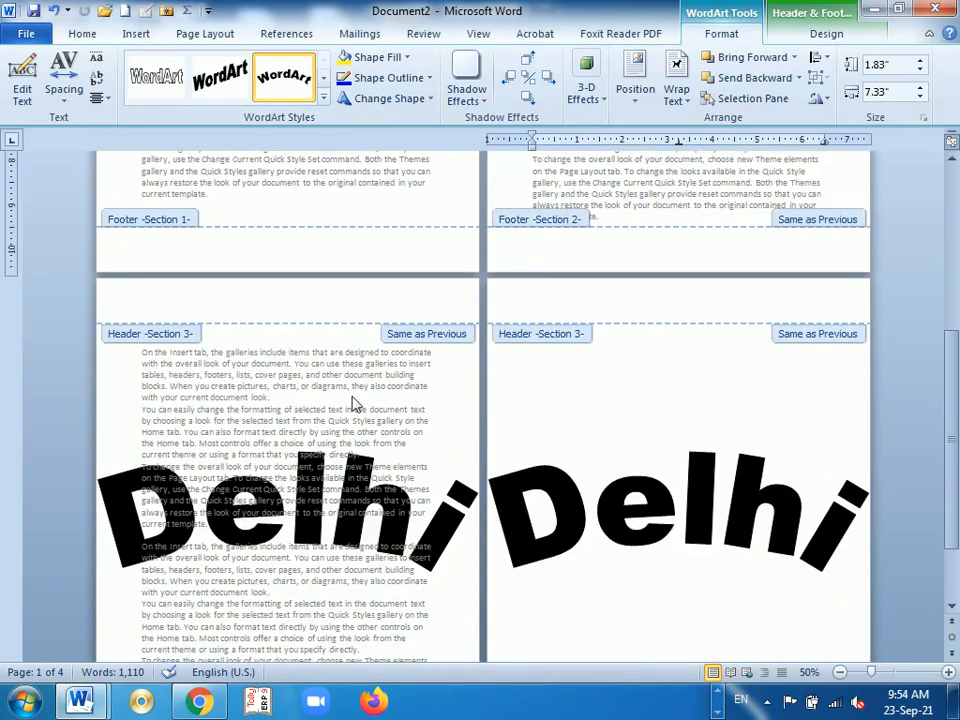
pyautogui.click(365, 485)
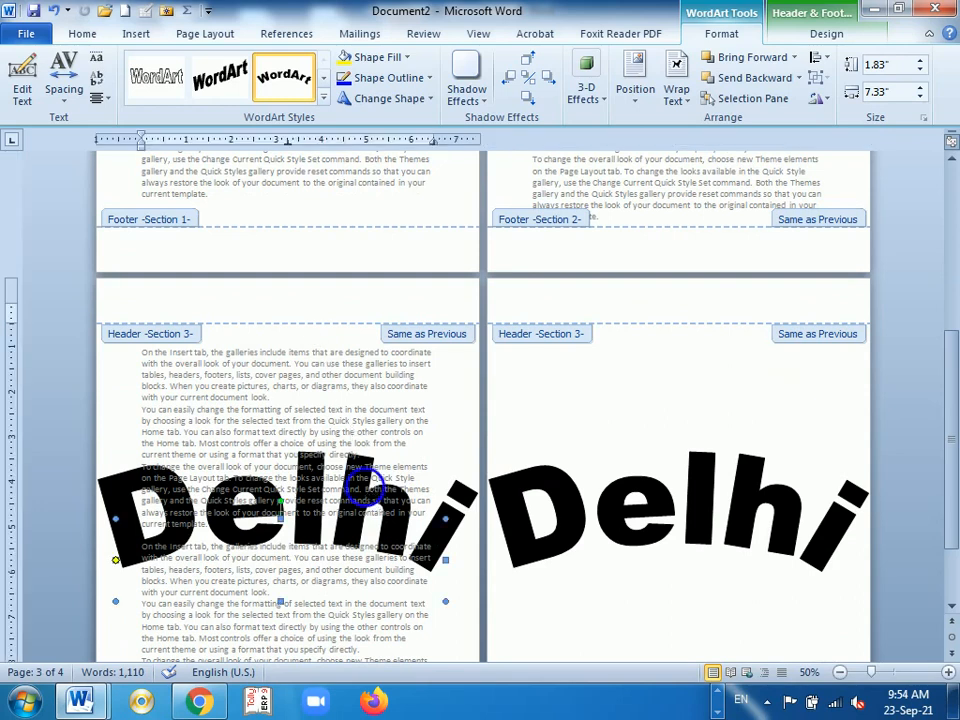
pyautogui.rightClick(365, 485)
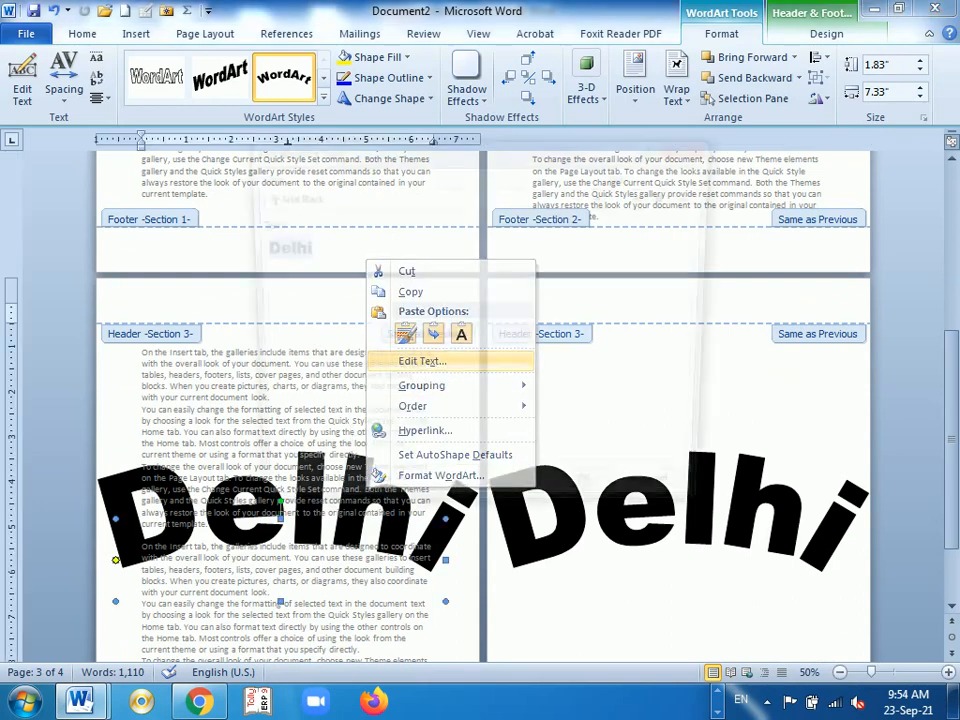
pyautogui.click(420, 361)
pyautogui.press('BackSpace')
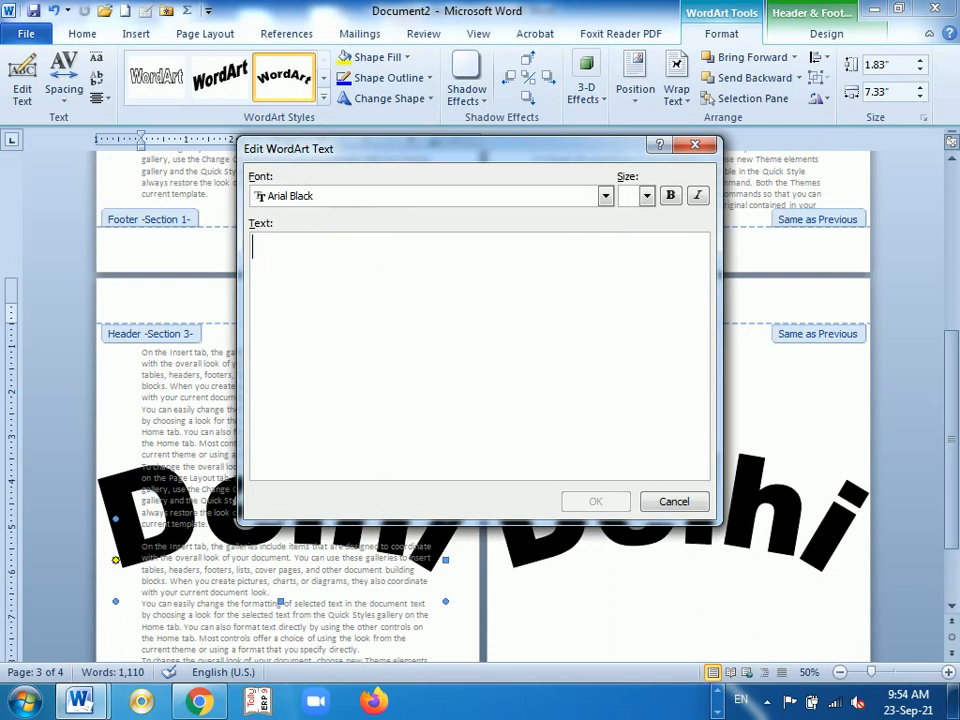
pyautogui.write('Noida')
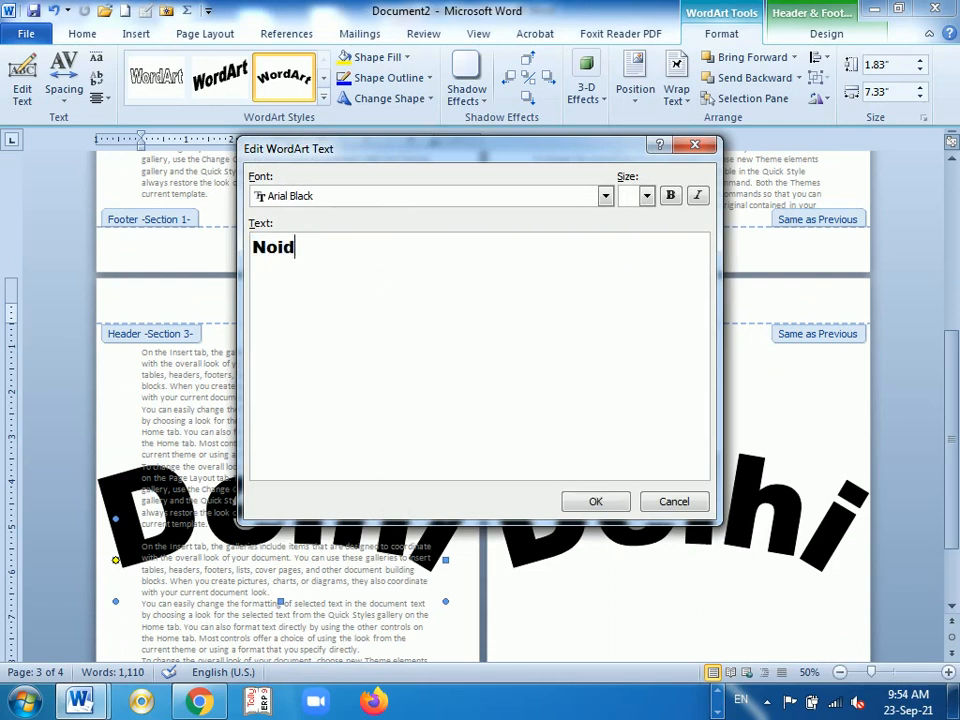
pyautogui.click(647, 196)
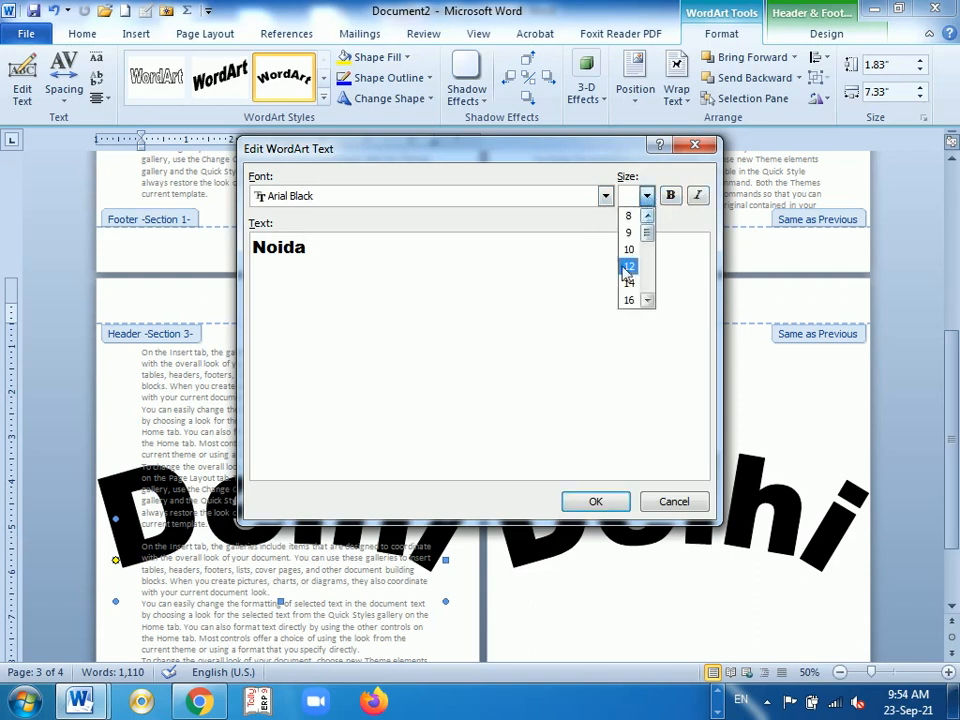
pyautogui.click(597, 303)
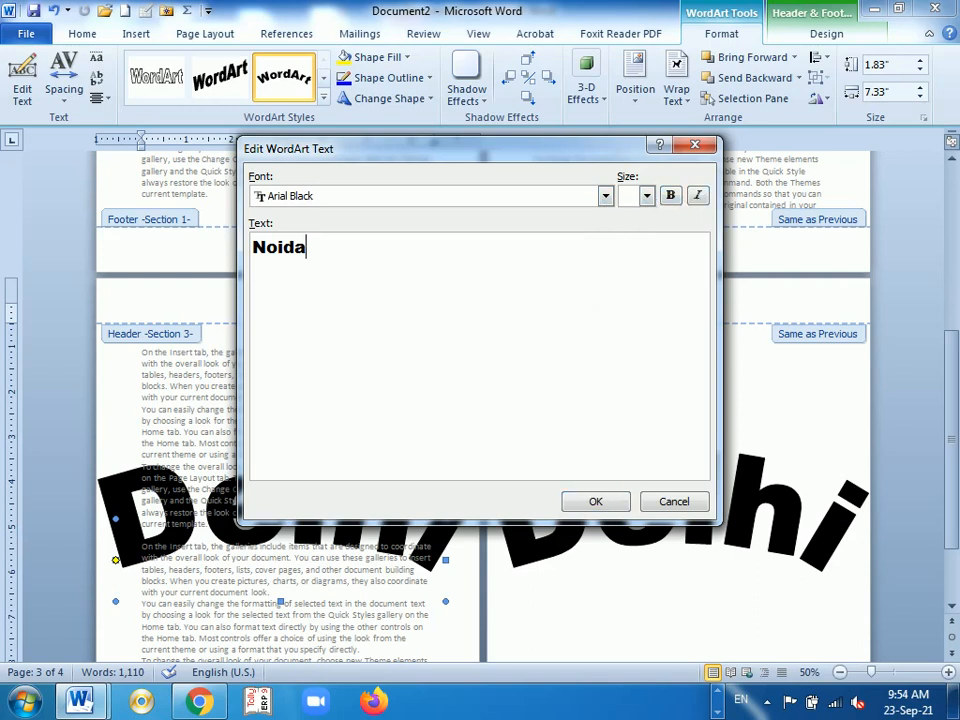
pyautogui.click(595, 502)
pyautogui.scroll(5, 343, 520)
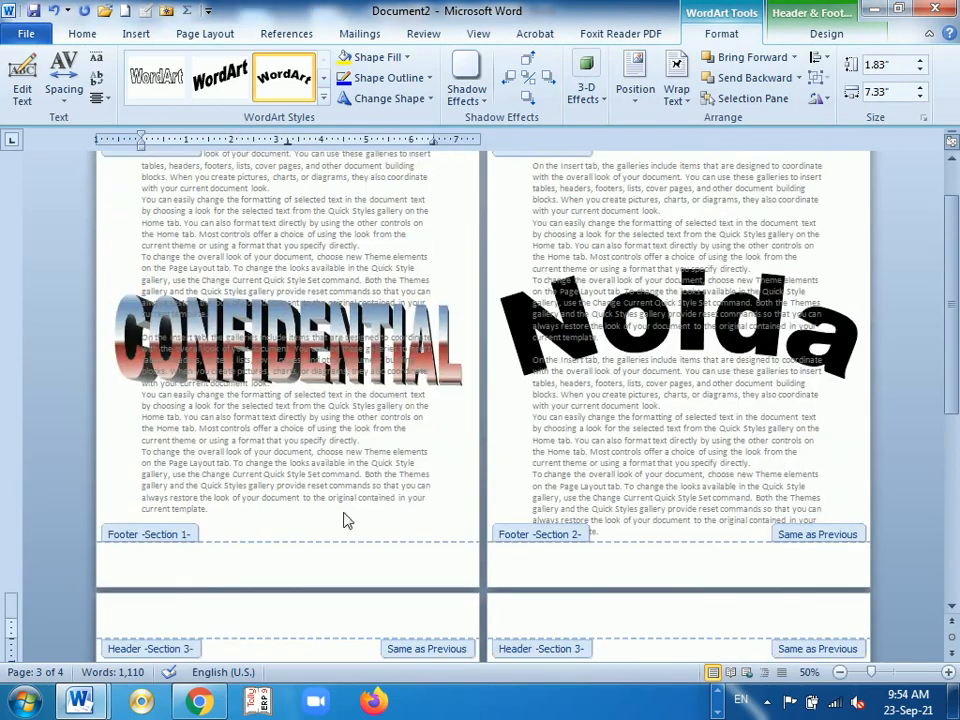
pyautogui.scroll(2, 543, 290)
pyautogui.scroll(-3, 543, 290)
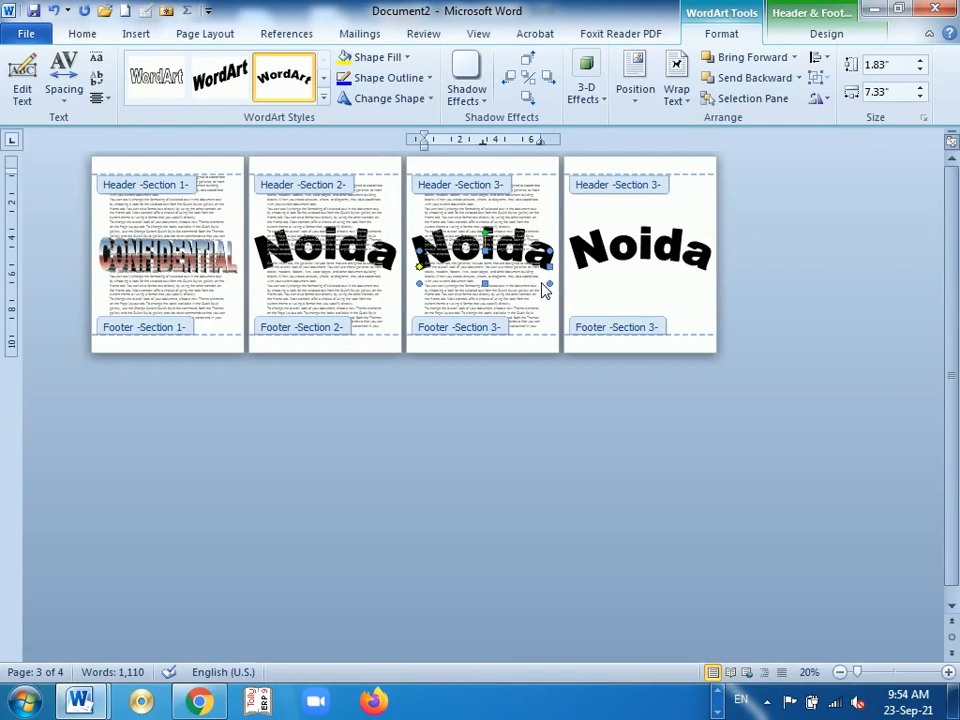
# - Unlink the Section 3 header from the previous section
pyautogui.scroll(2, 543, 290)
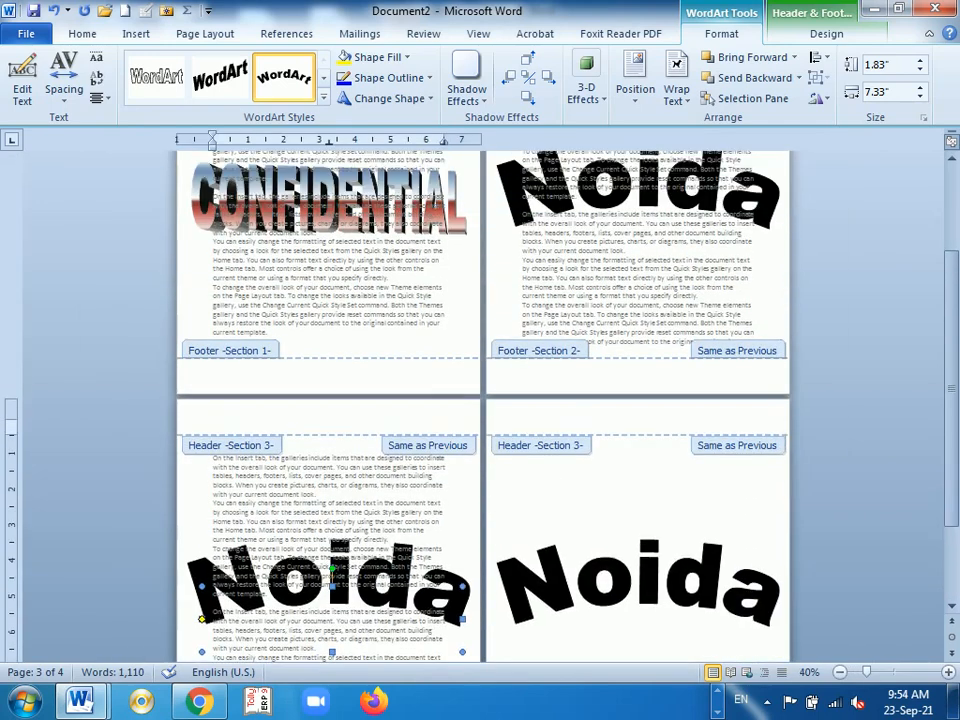
pyautogui.scroll(2, 654, 232)
pyautogui.scroll(-2, 617, 422)
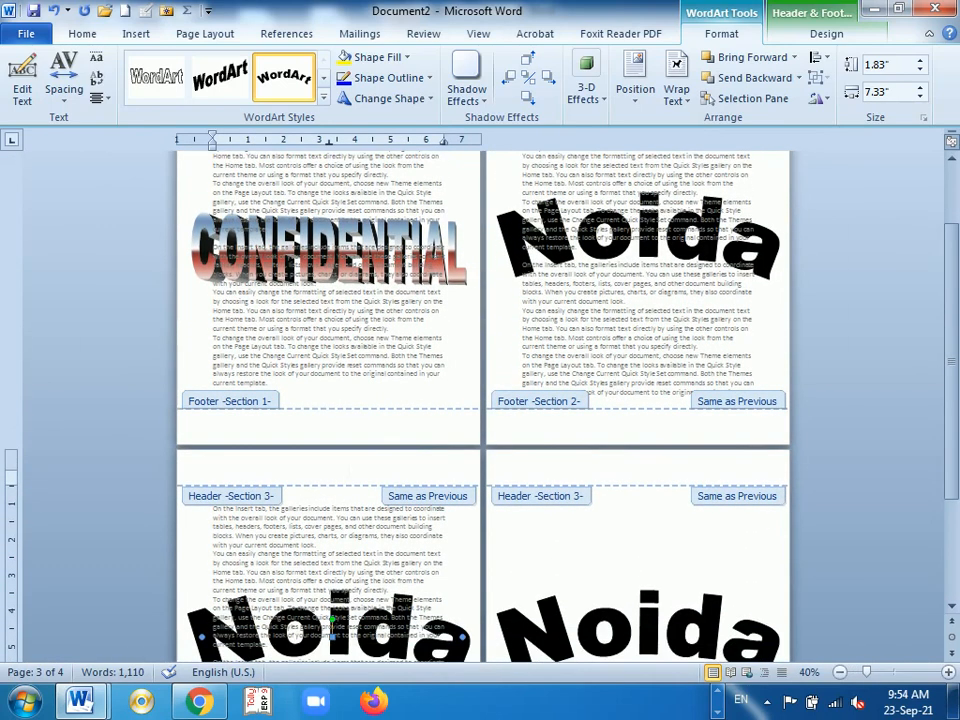
pyautogui.click(213, 470)
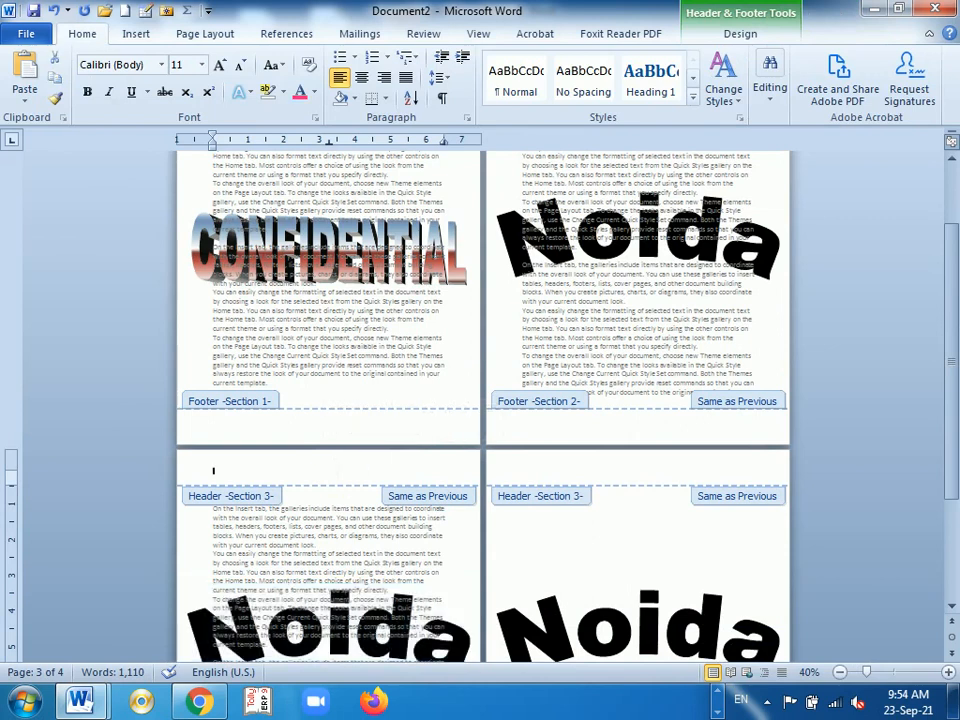
pyautogui.click(740, 33)
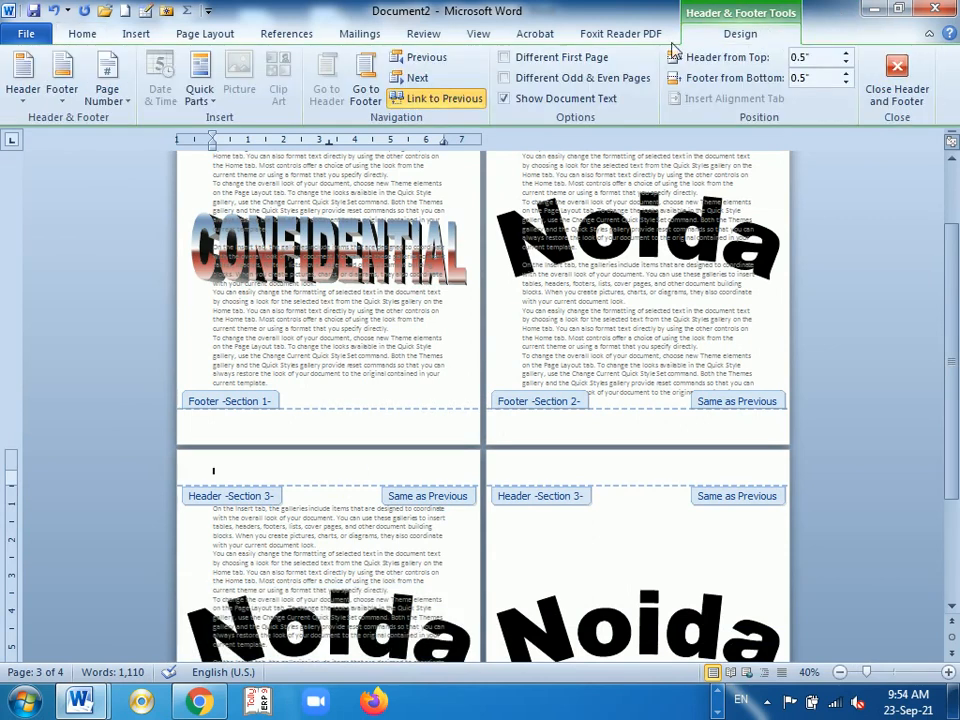
pyautogui.click(452, 99)
# - Replace the WordArt text of the Section 2 page's watermark with "delhi"
pyautogui.scroll(6, 466, 446)
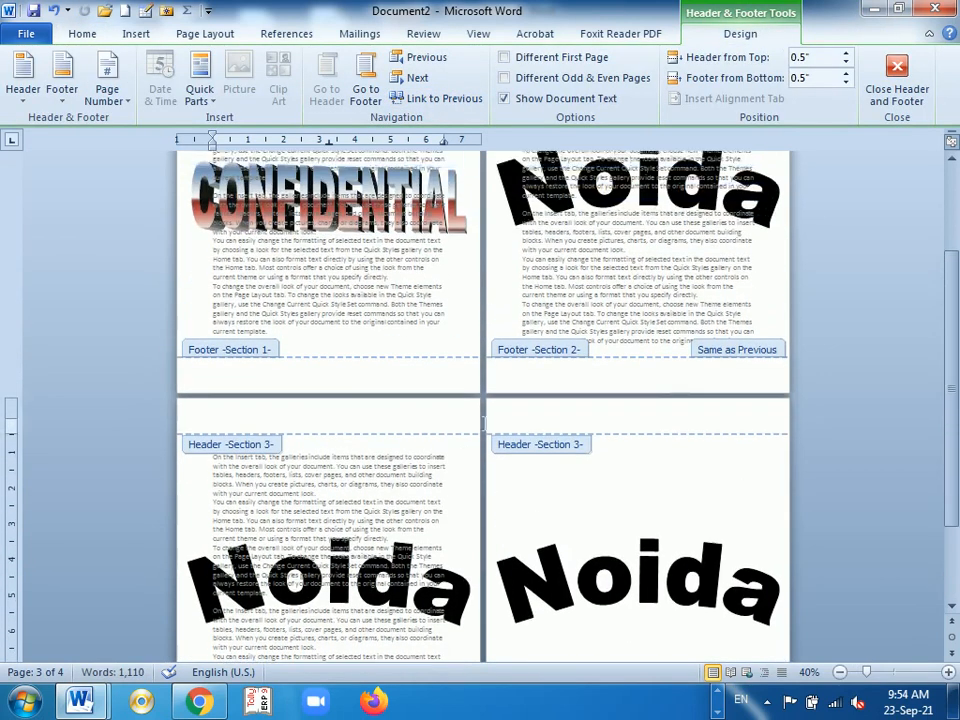
pyautogui.click(585, 262)
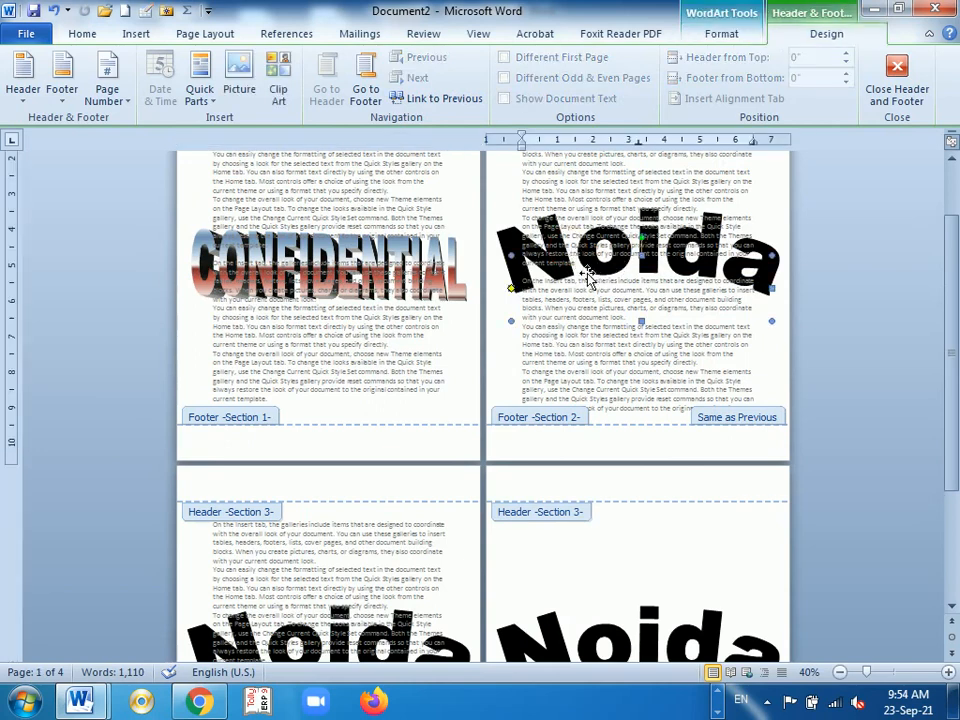
pyautogui.rightClick(570, 268)
pyautogui.click(617, 367)
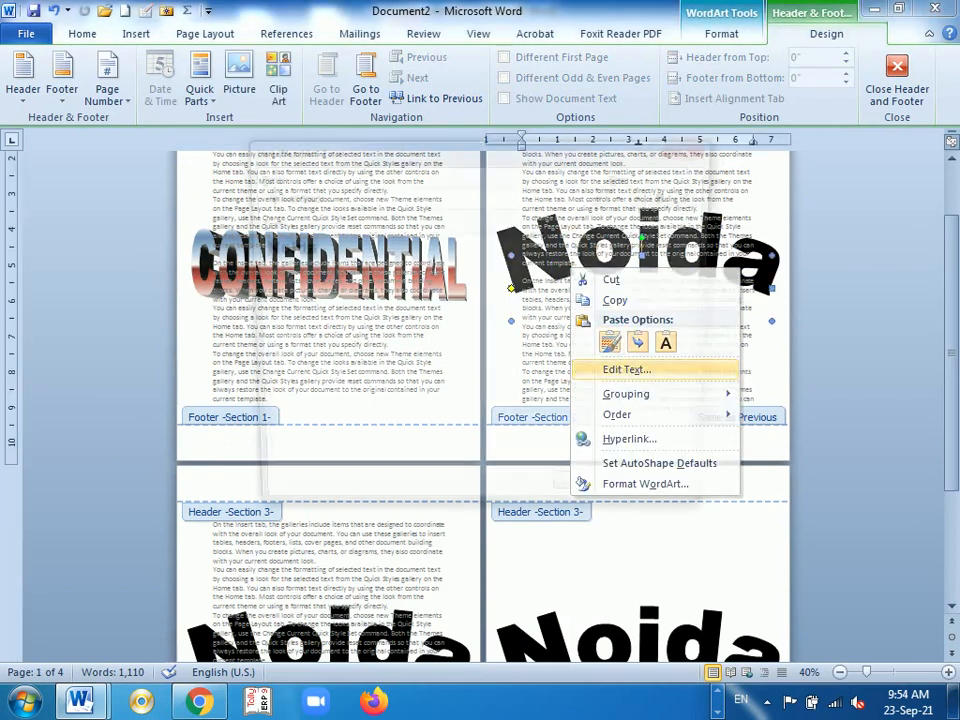
pyautogui.press('BackSpace')
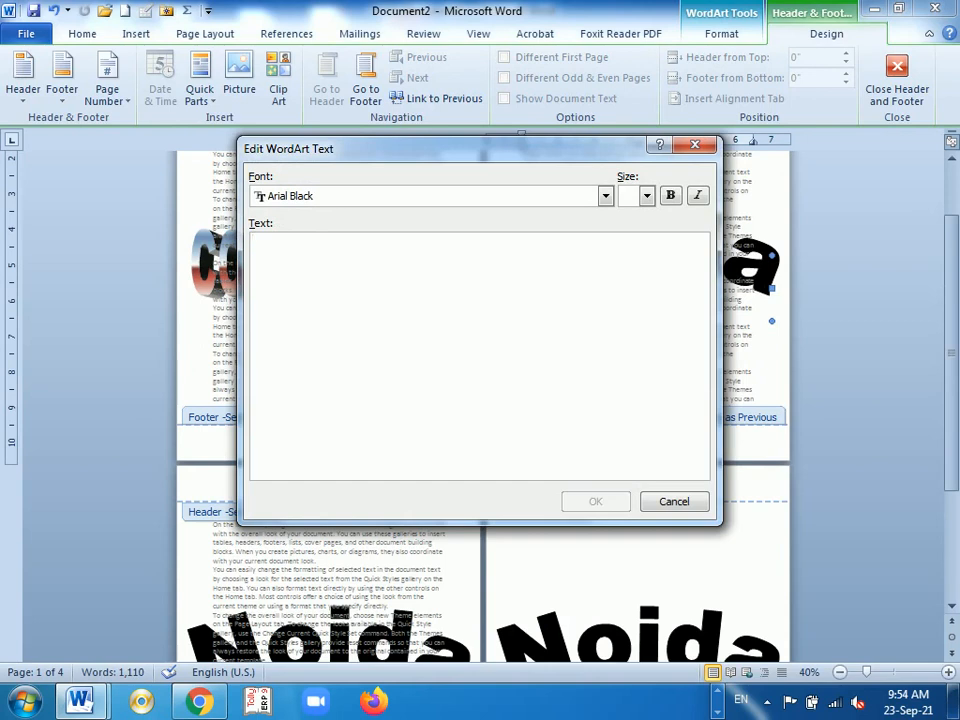
pyautogui.write('delhi')
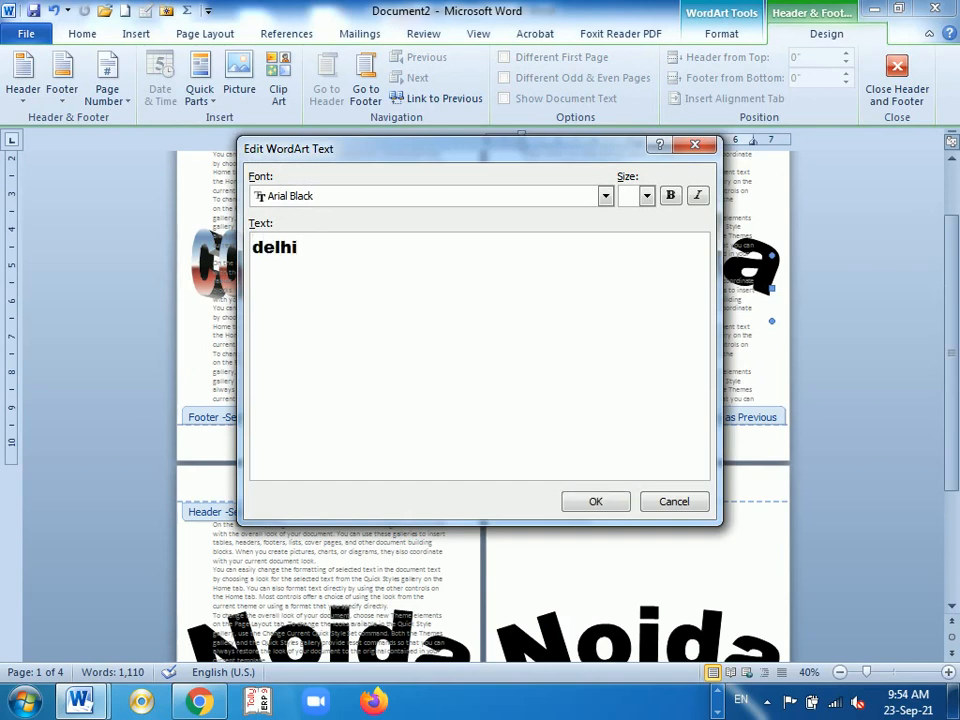
pyautogui.click(590, 508)
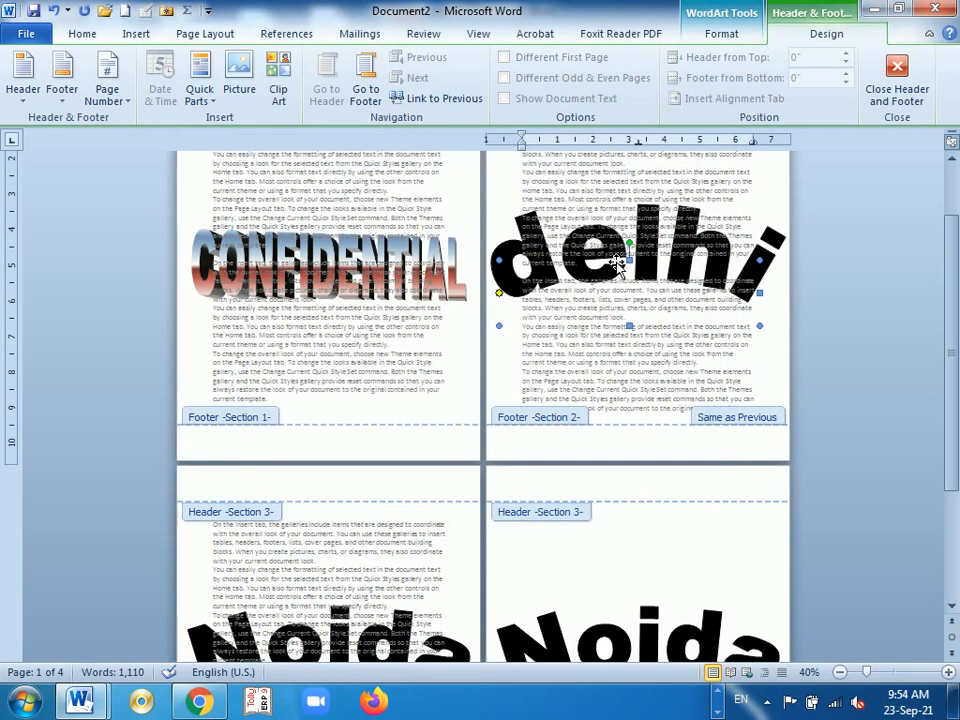
pyautogui.scroll(-2, 362, 590)
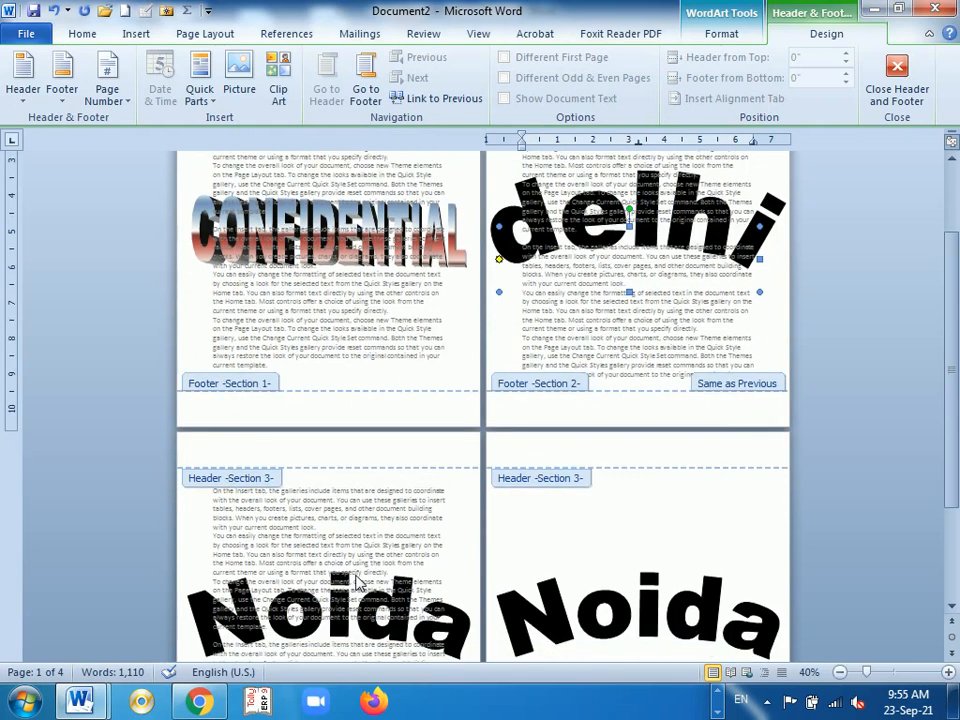
# - Try other WordArt styles on the delhi watermark and apply the rainbow-colored style with the grey shadow
pyautogui.scroll(6, 358, 583)
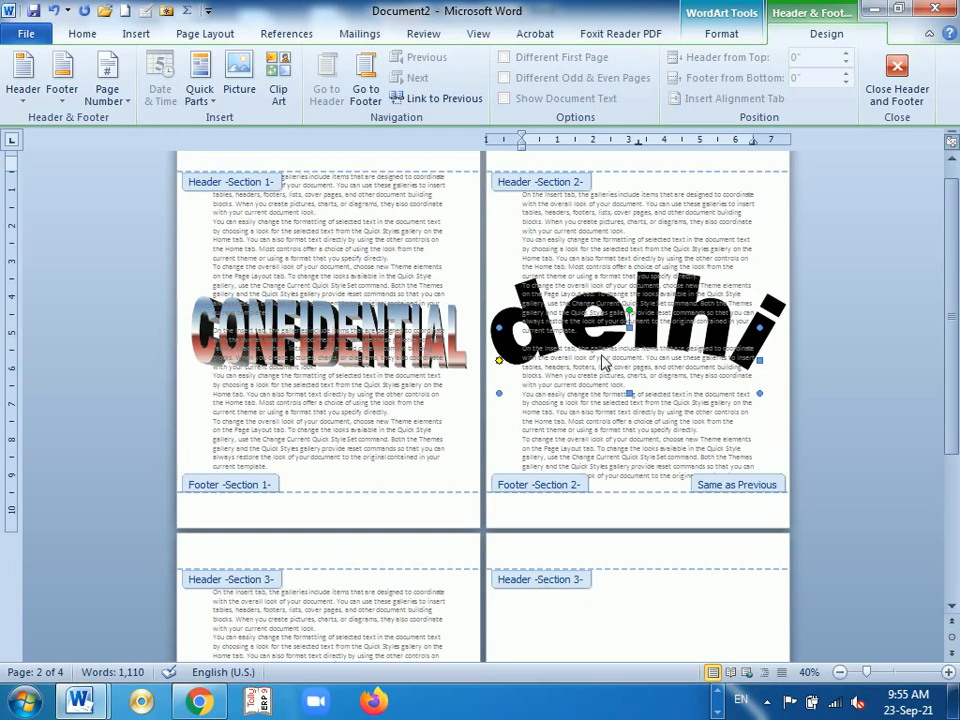
pyautogui.click(707, 40)
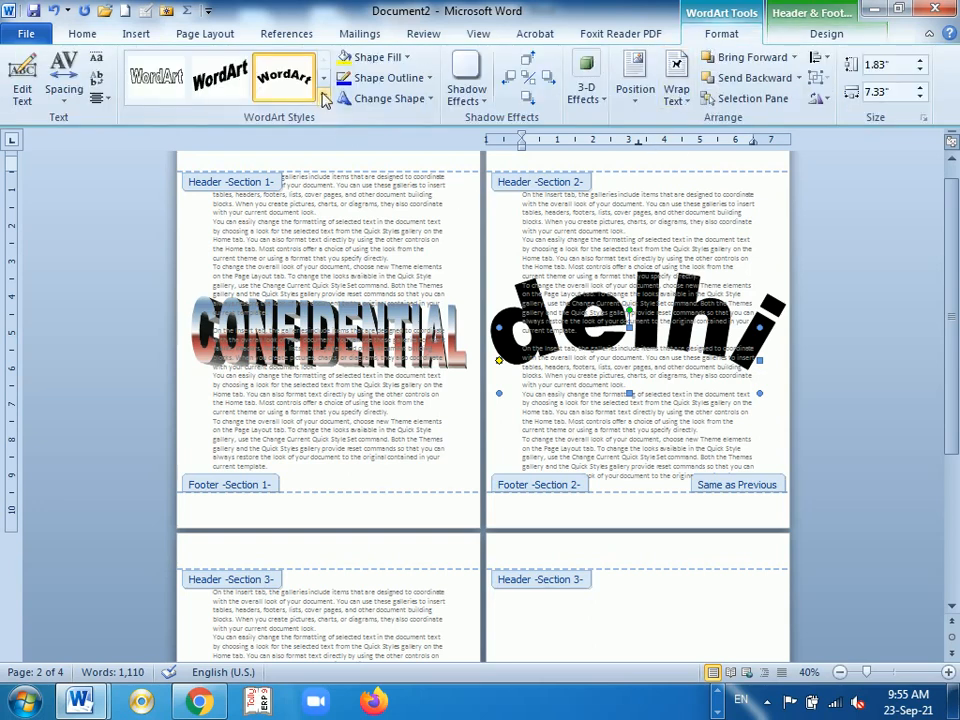
pyautogui.scroll(-2, 228, 90)
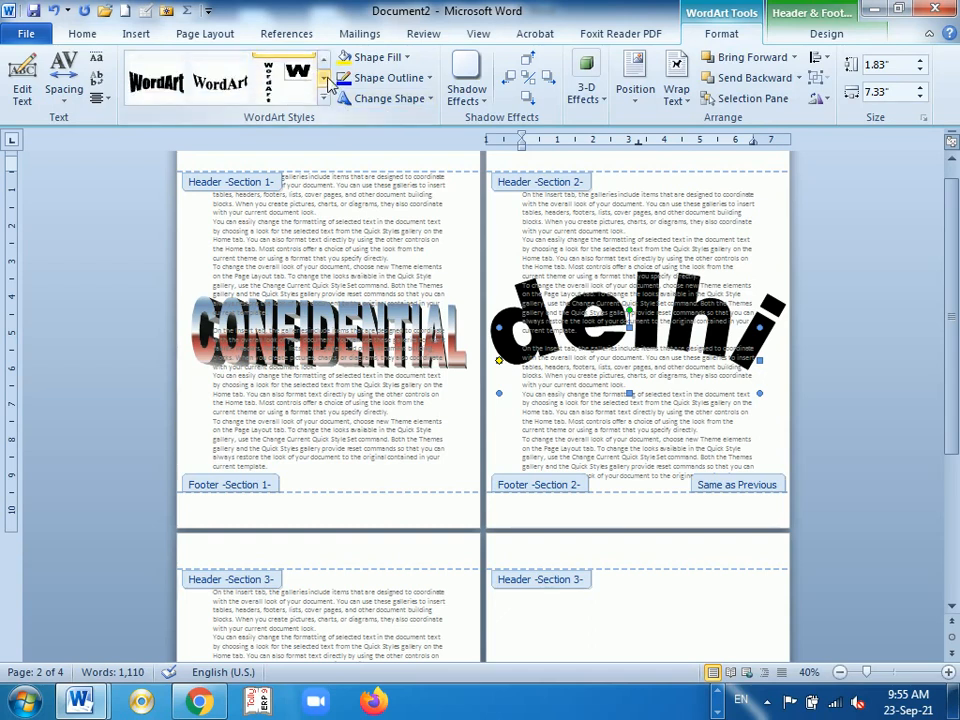
pyautogui.click(325, 78)
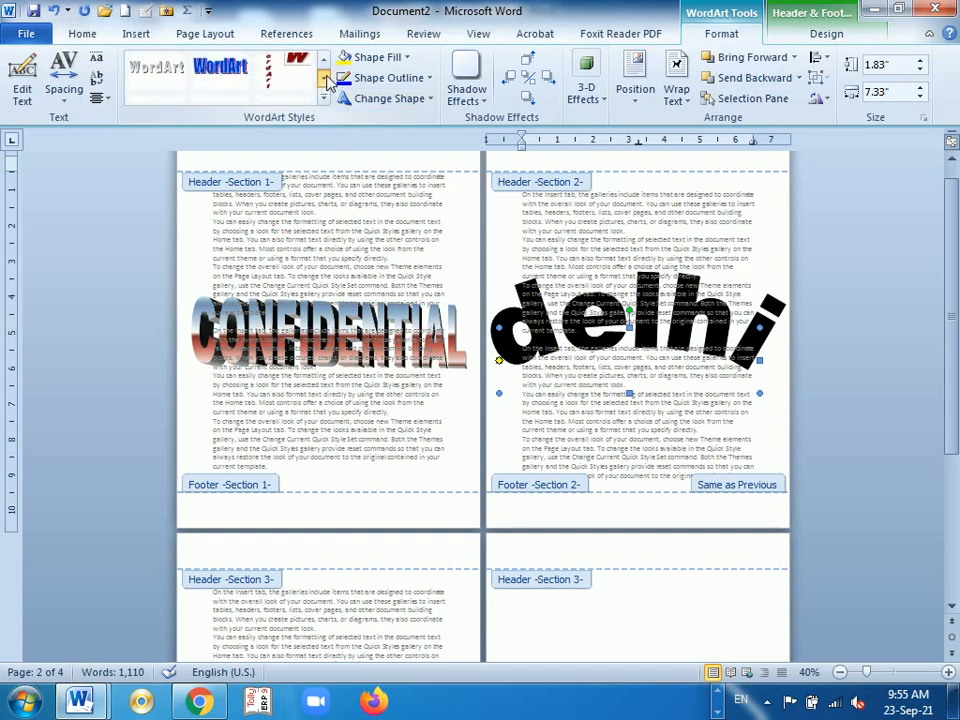
pyautogui.click(325, 78)
pyautogui.click(325, 78)
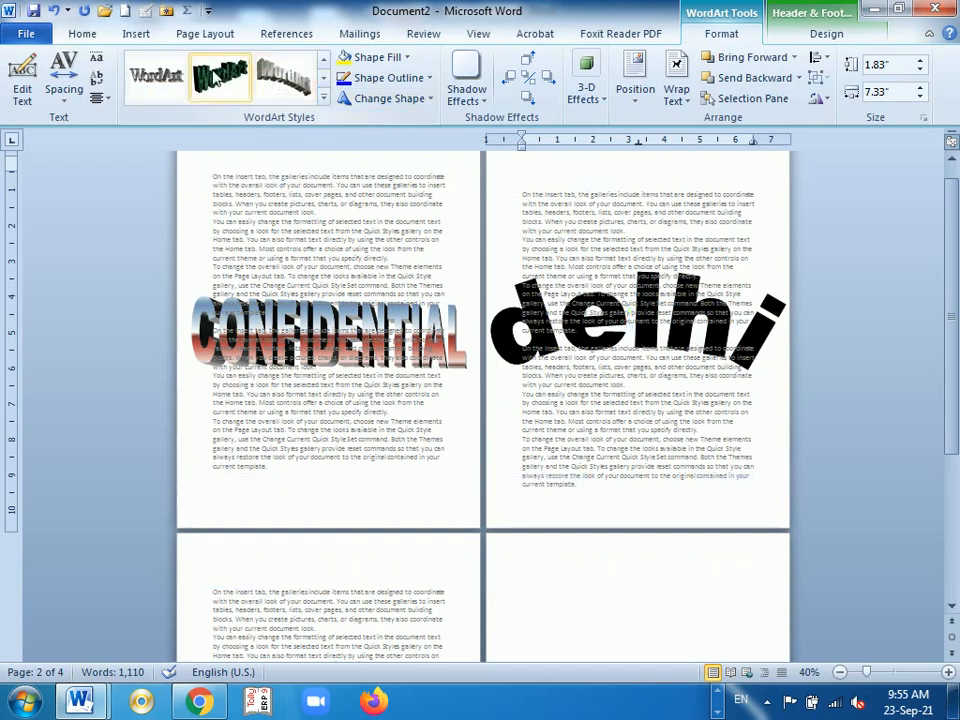
pyautogui.click(323, 60)
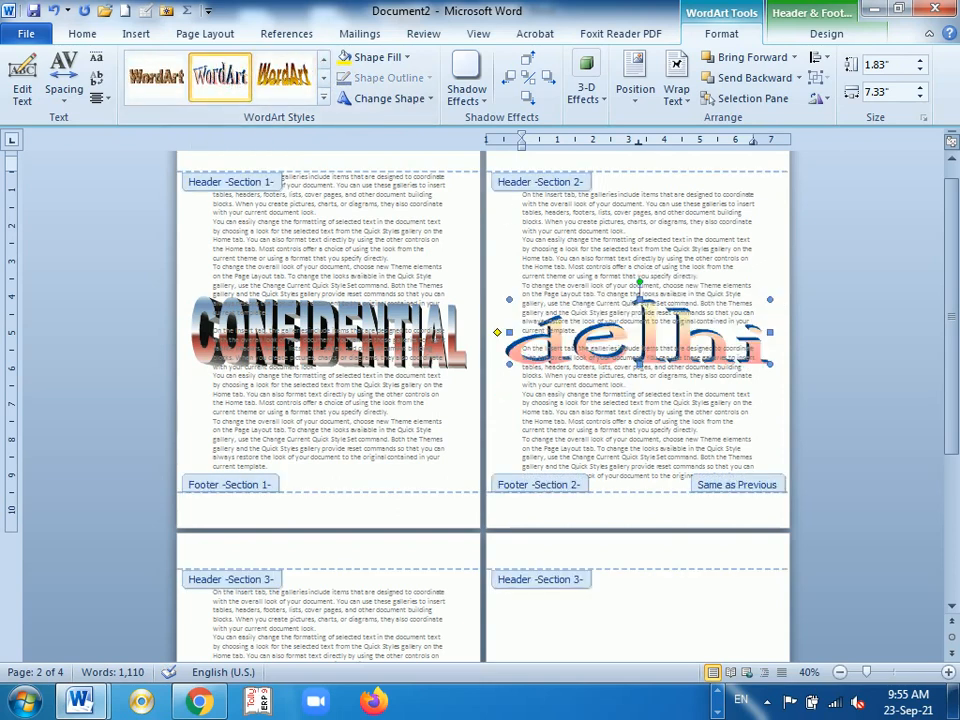
pyautogui.click(323, 61)
pyautogui.click(173, 88)
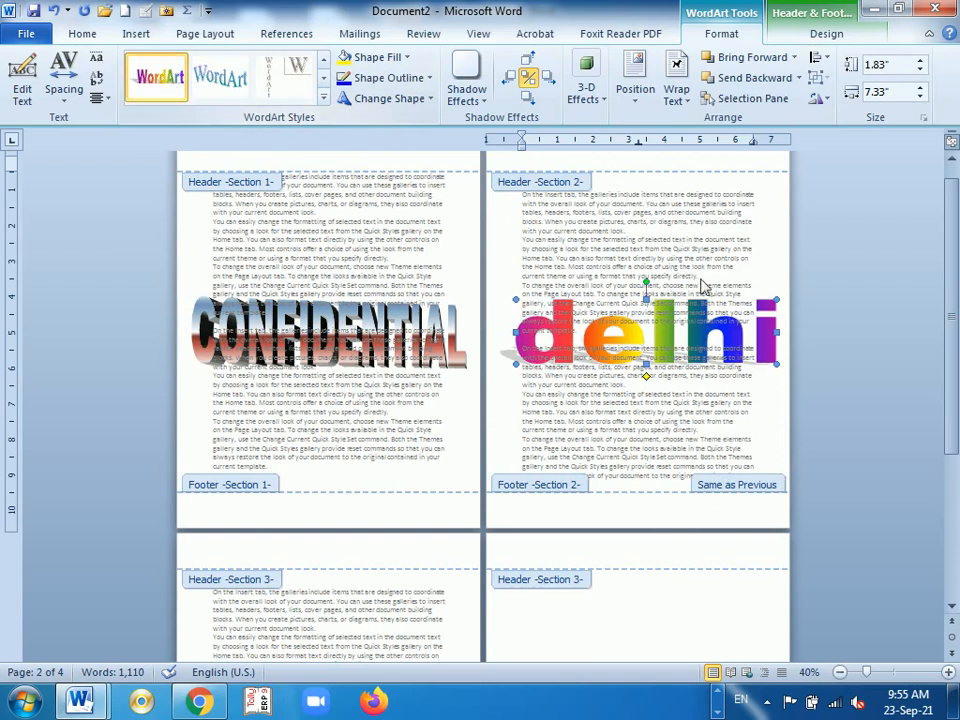
# - Leave header and footer editing and return to the document body with the page layout options shown
pyautogui.click(830, 34)
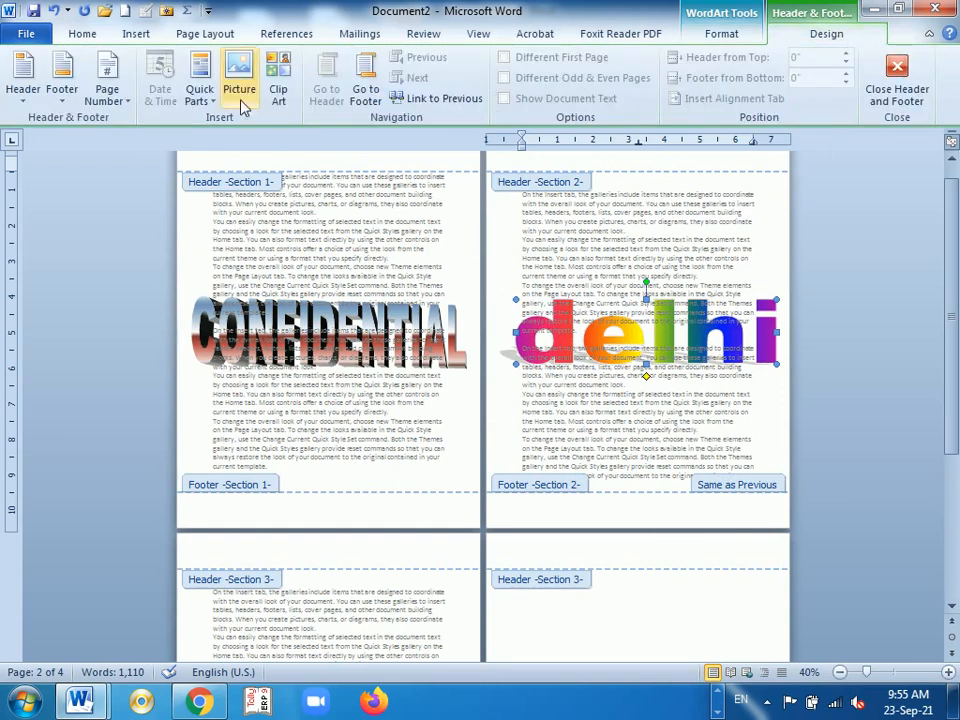
pyautogui.click(218, 36)
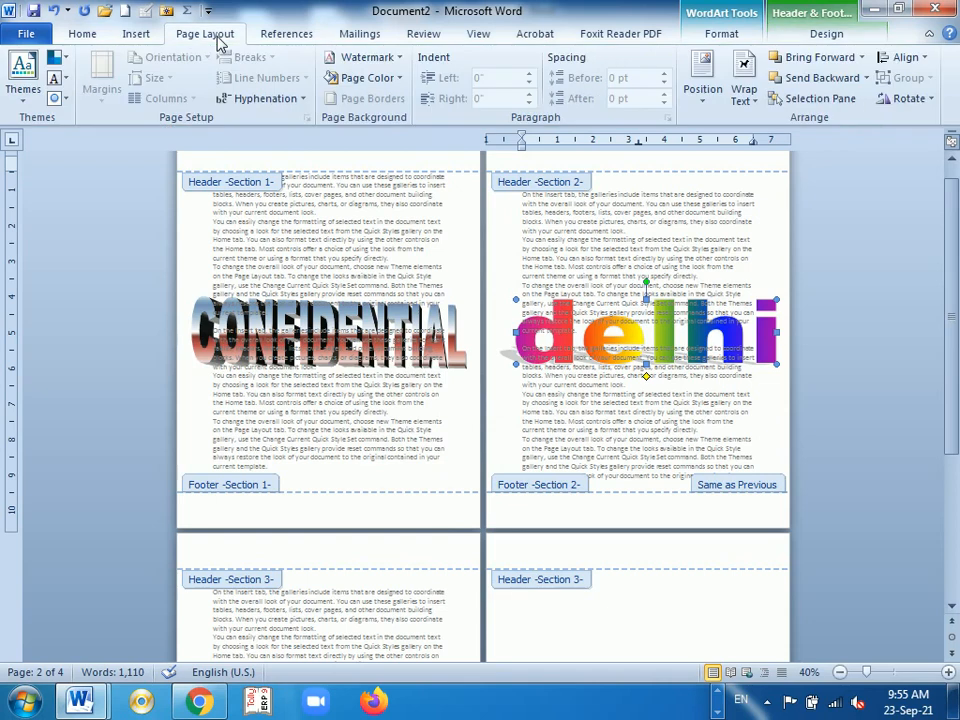
pyautogui.click(522, 506)
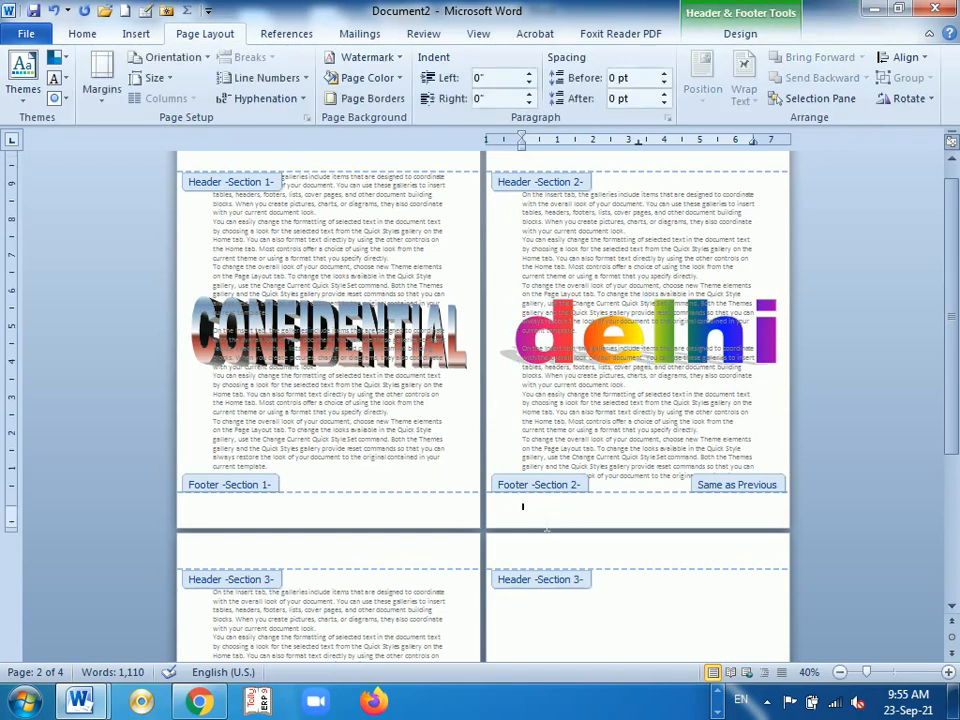
pyautogui.press('Escape')
pyautogui.scroll(1, 547, 522)
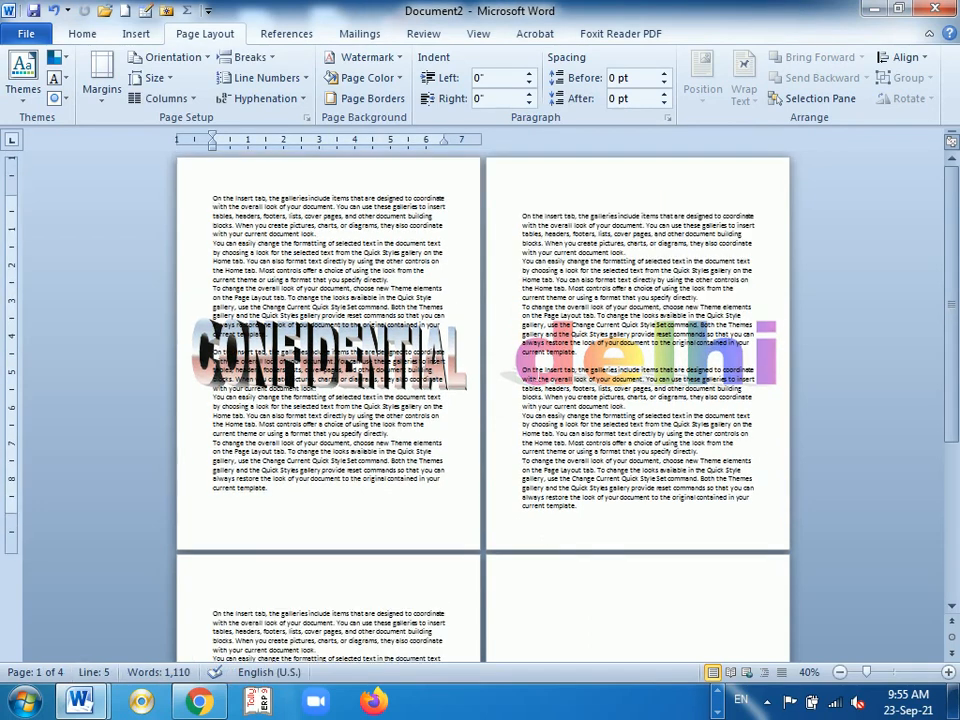
# - Apply the standard yellow page color to the document and undo it
pyautogui.click(395, 78)
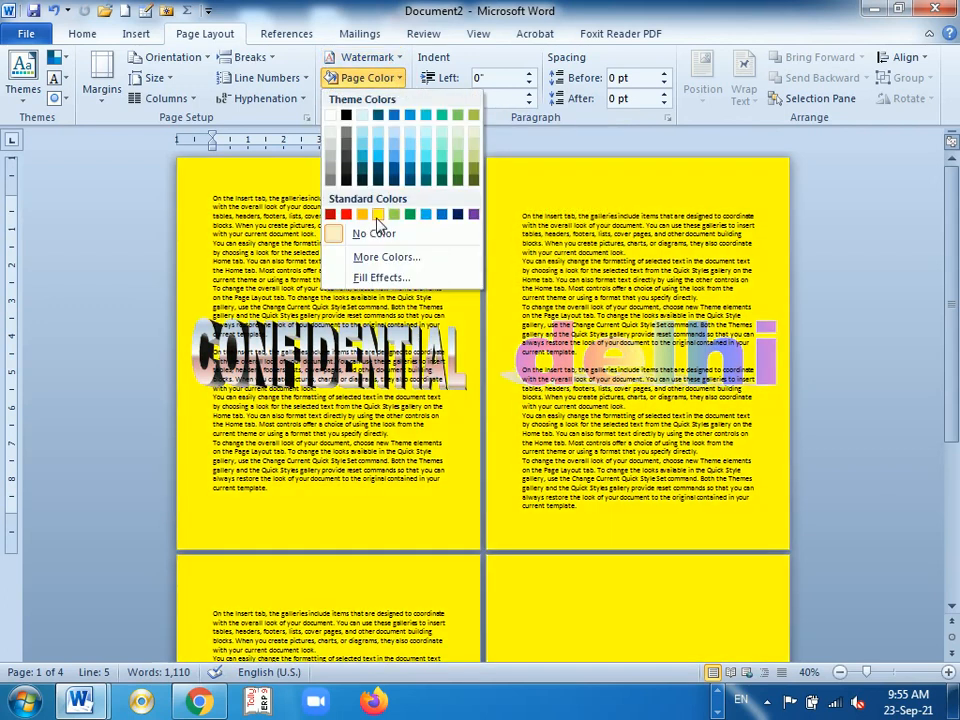
pyautogui.click(378, 214)
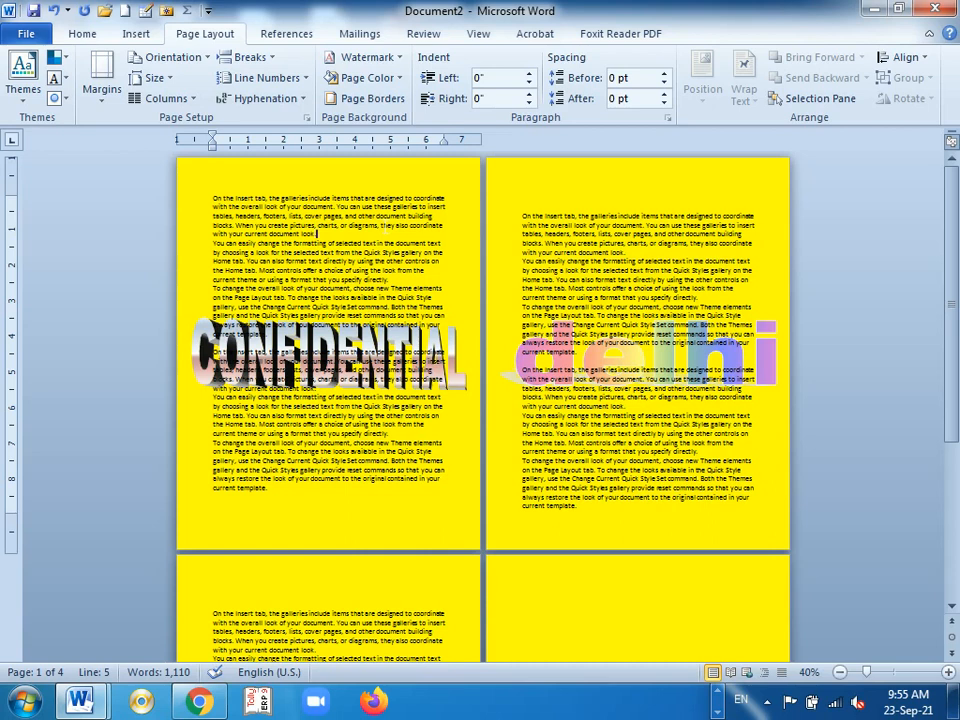
pyautogui.hotkey('ctrl', 'z')
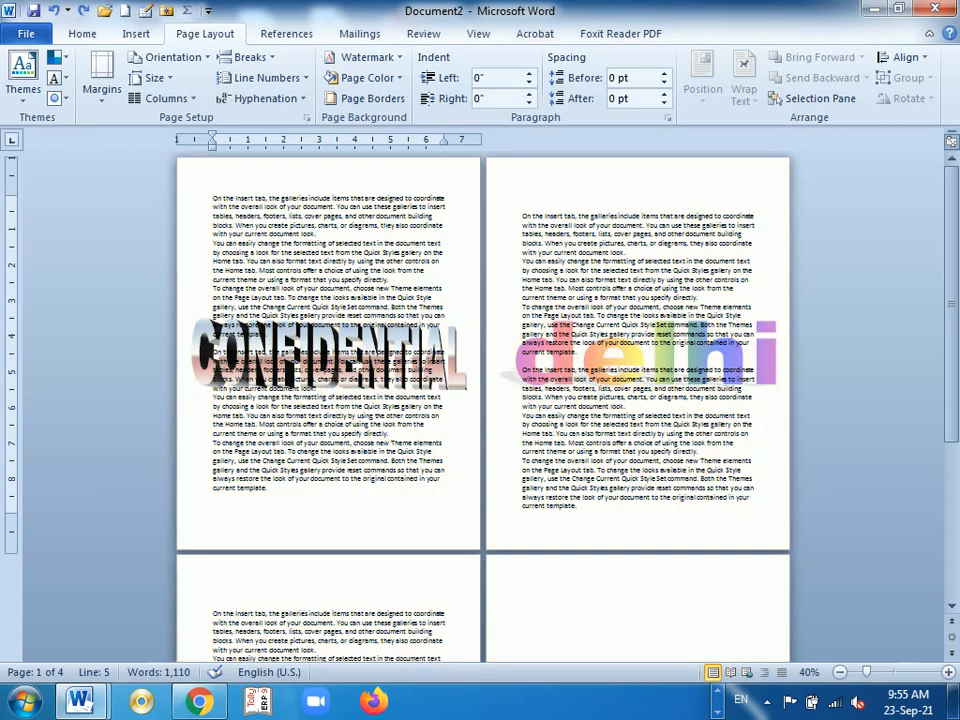
# - Add a 1 ½ pt box page border to the first page's section only
pyautogui.click(378, 98)
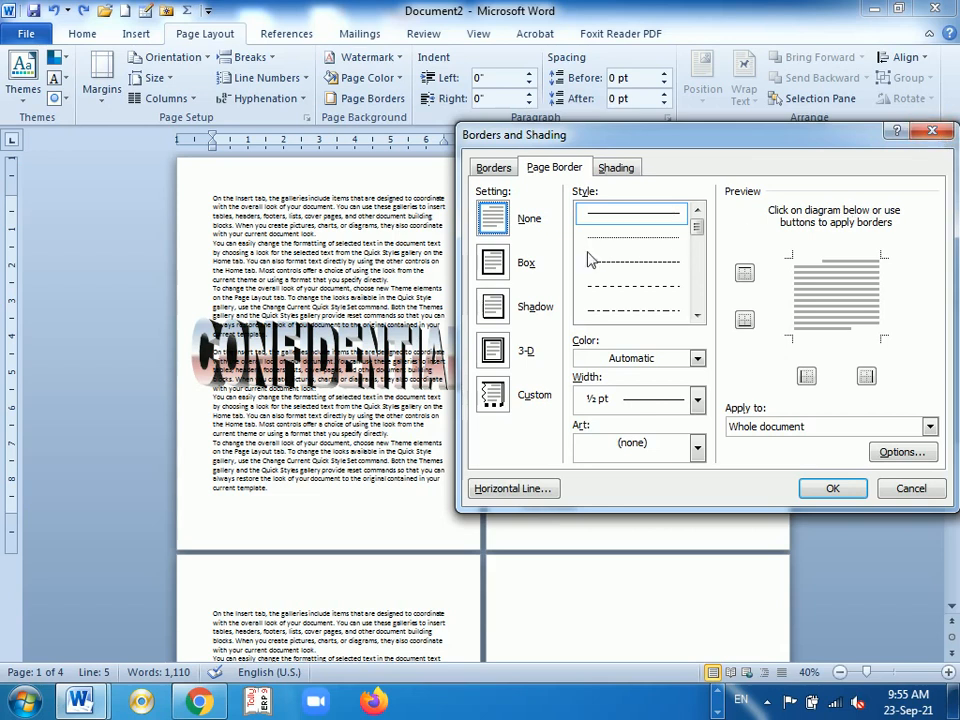
pyautogui.click(525, 262)
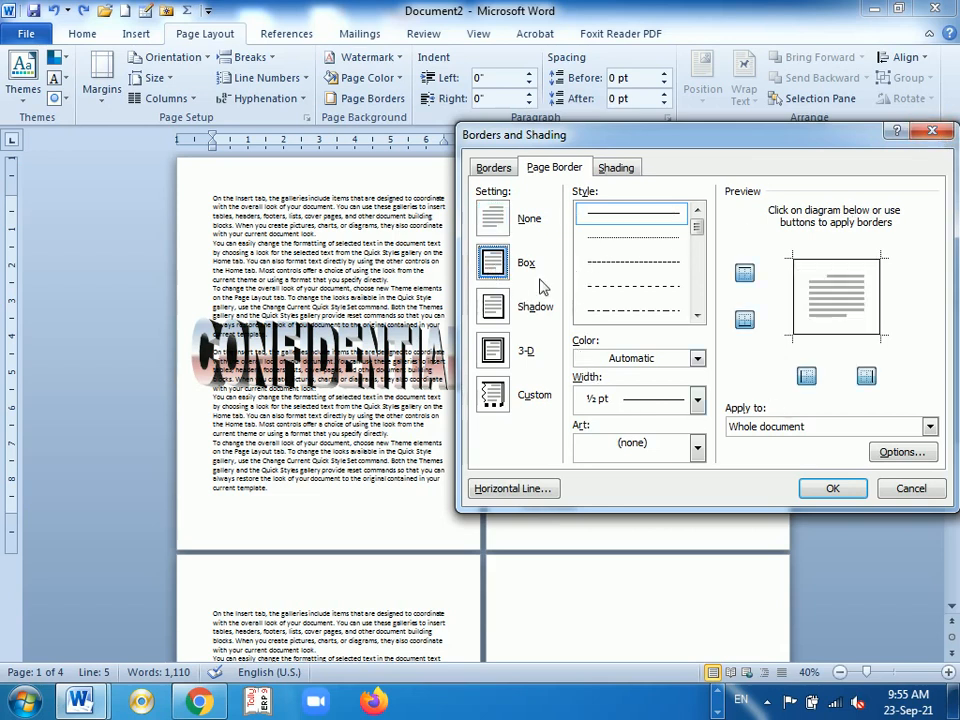
pyautogui.click(697, 399)
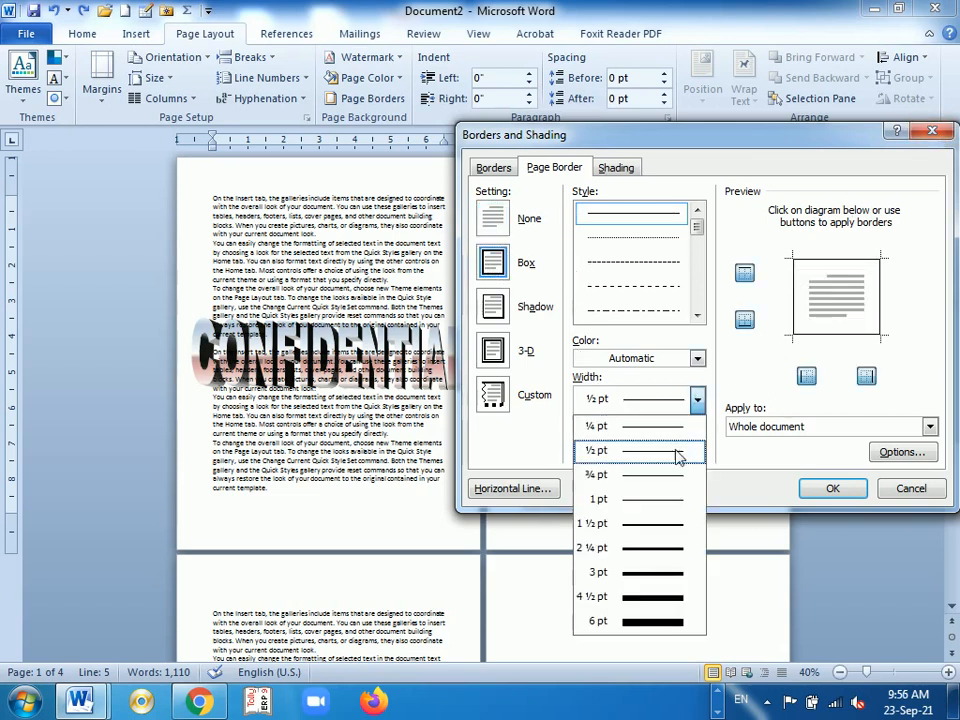
pyautogui.click(652, 525)
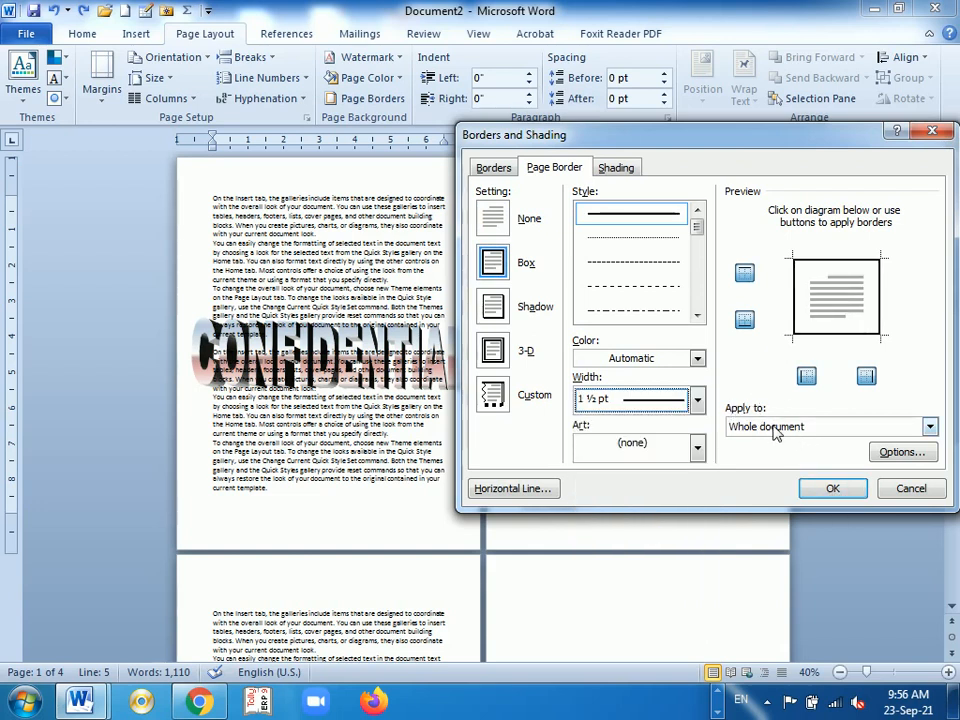
pyautogui.click(929, 427)
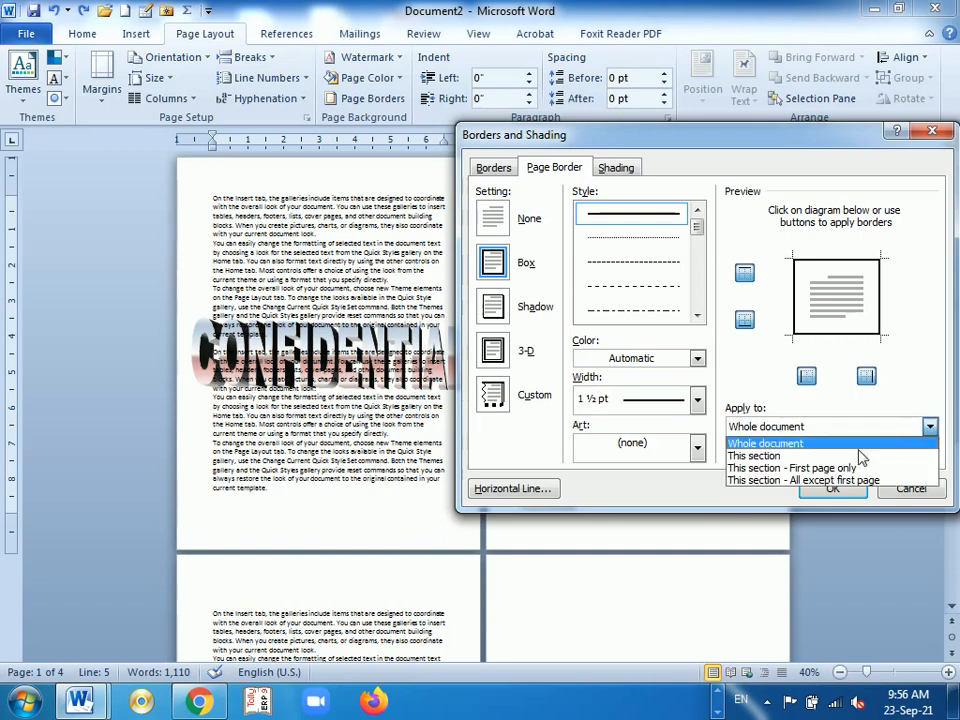
pyautogui.click(787, 457)
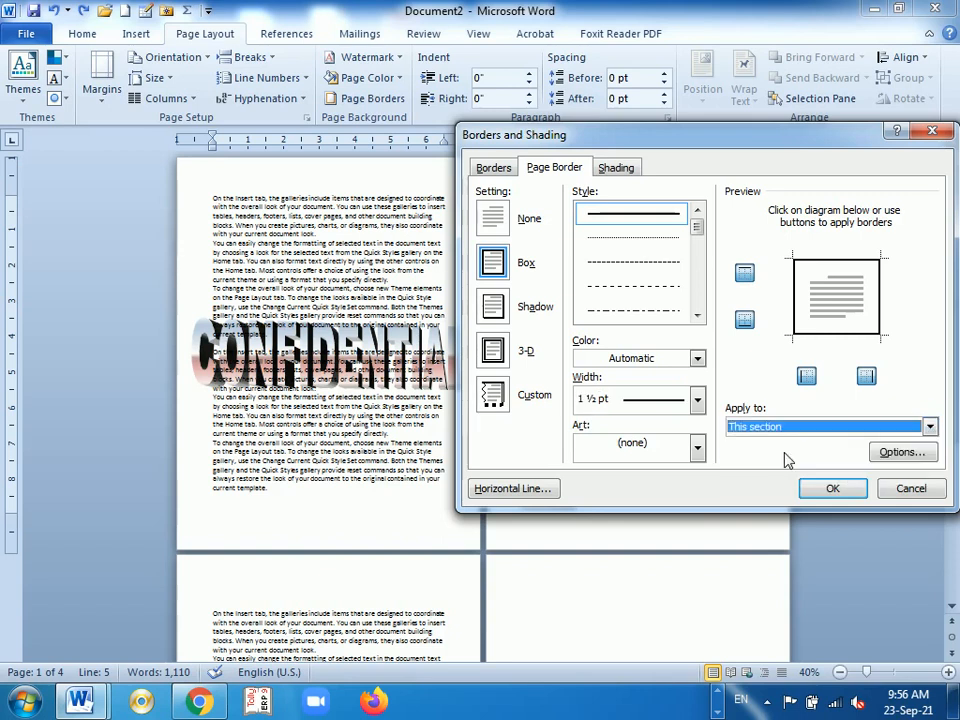
pyautogui.click(832, 488)
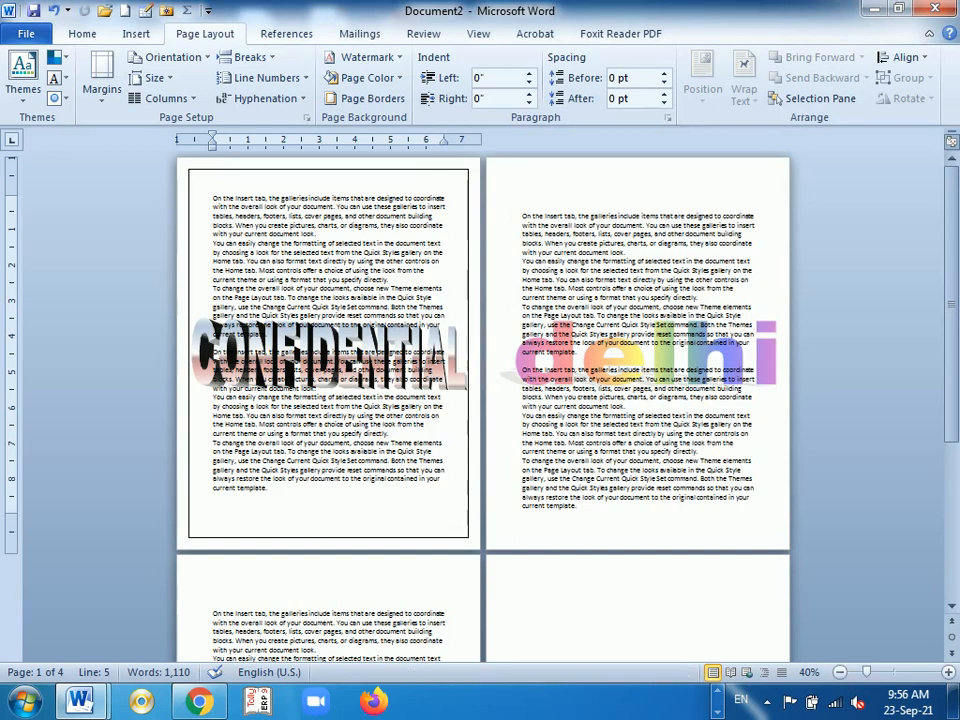
# - Add a 21 pt red apple art page border to the second page's section only
pyautogui.click(523, 198)
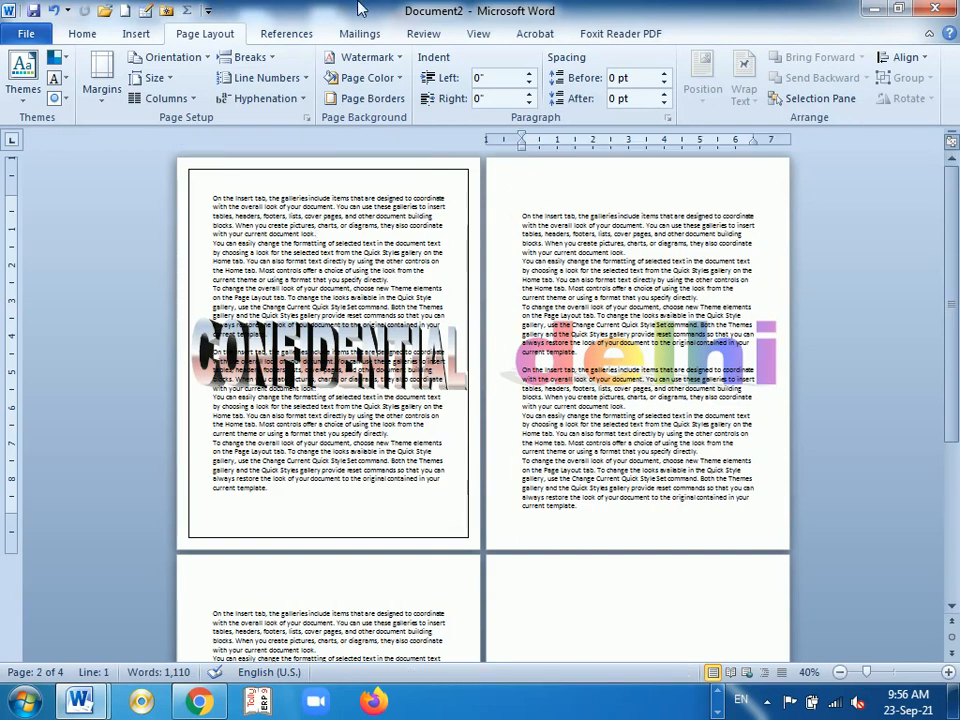
pyautogui.click(388, 113)
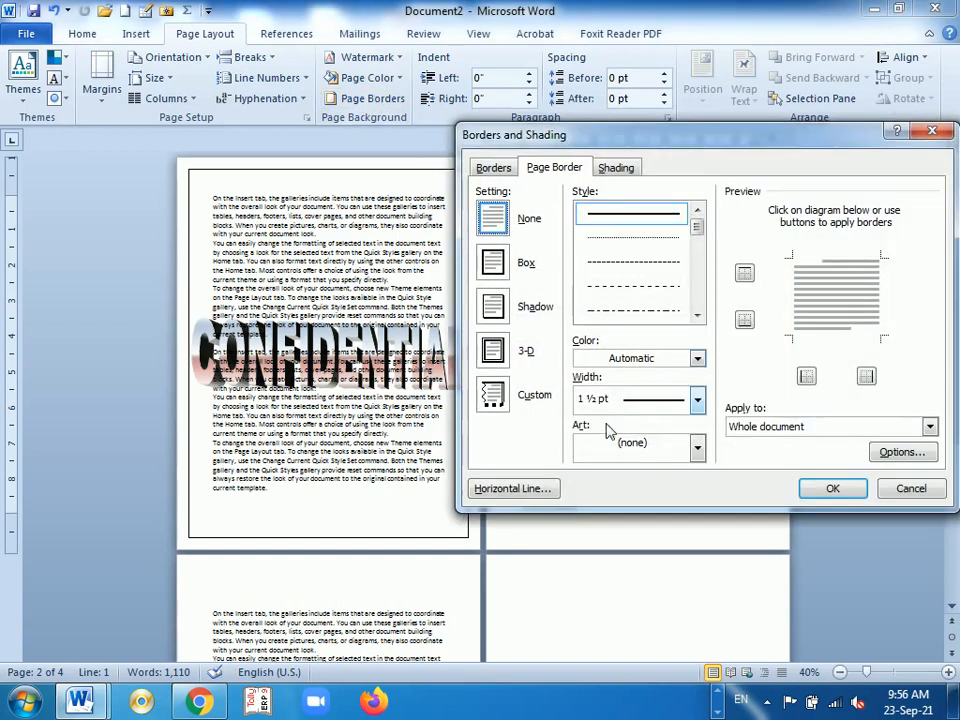
pyautogui.click(699, 450)
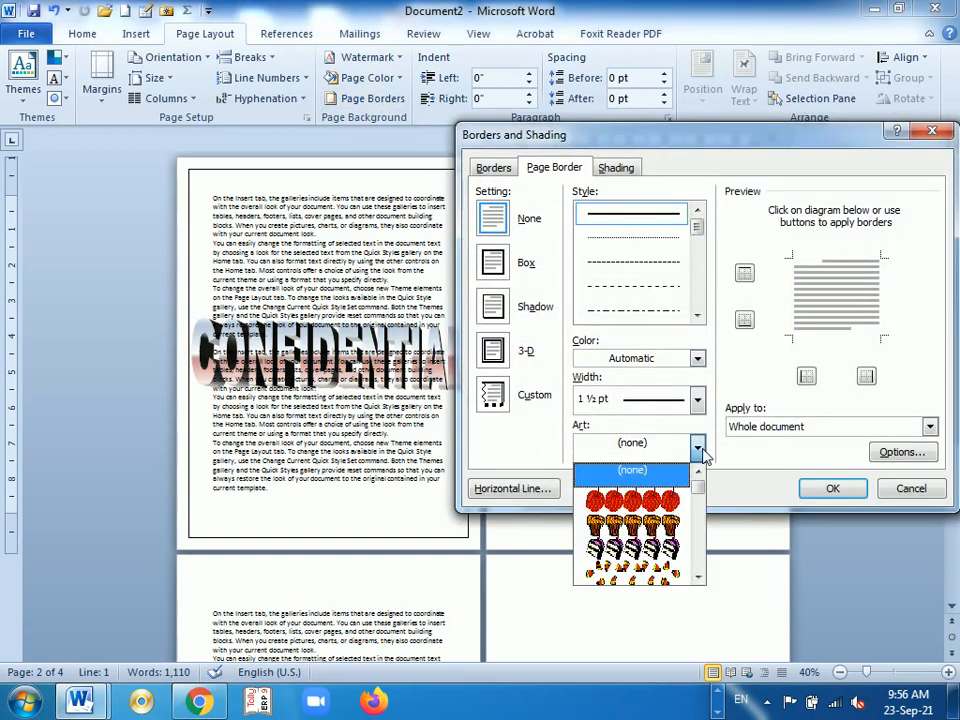
pyautogui.click(673, 503)
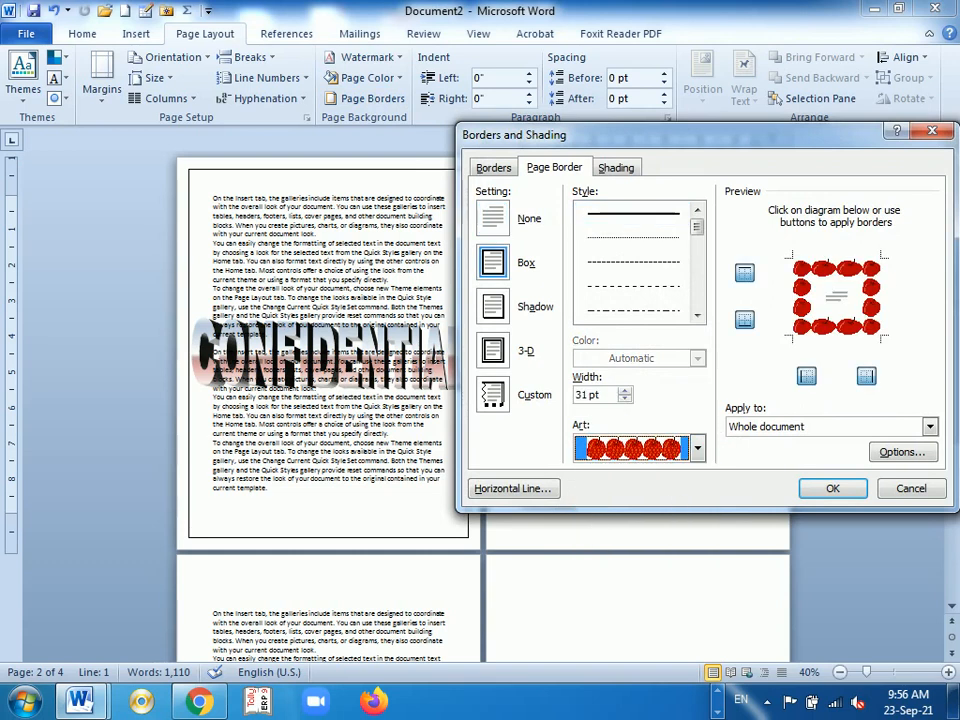
pyautogui.moveTo(624, 402); pyautogui.dragTo(624, 402)
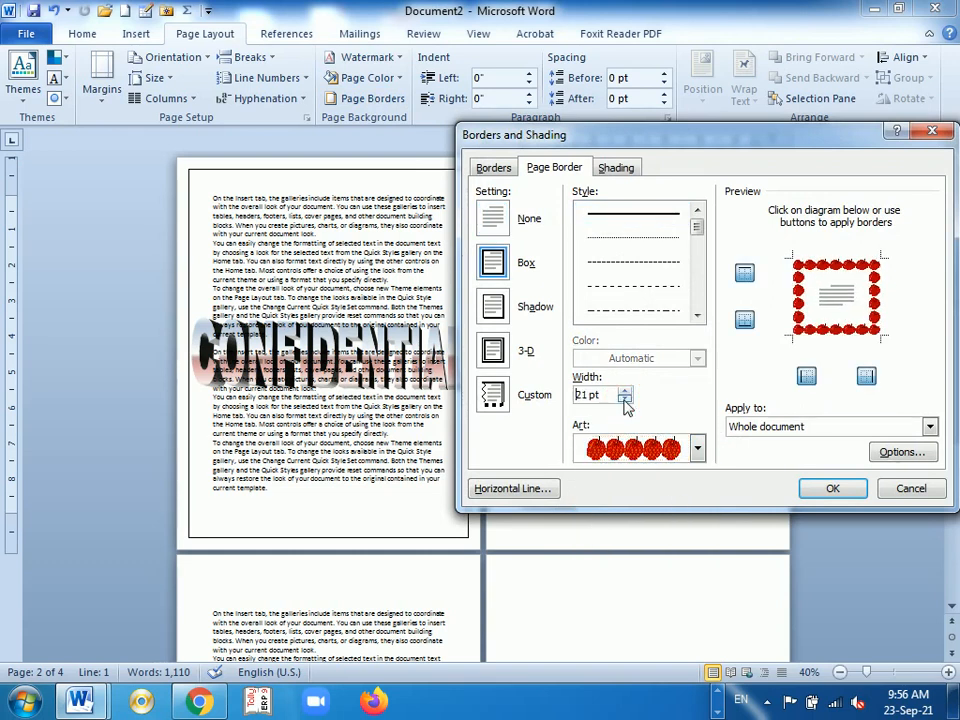
pyautogui.click(930, 427)
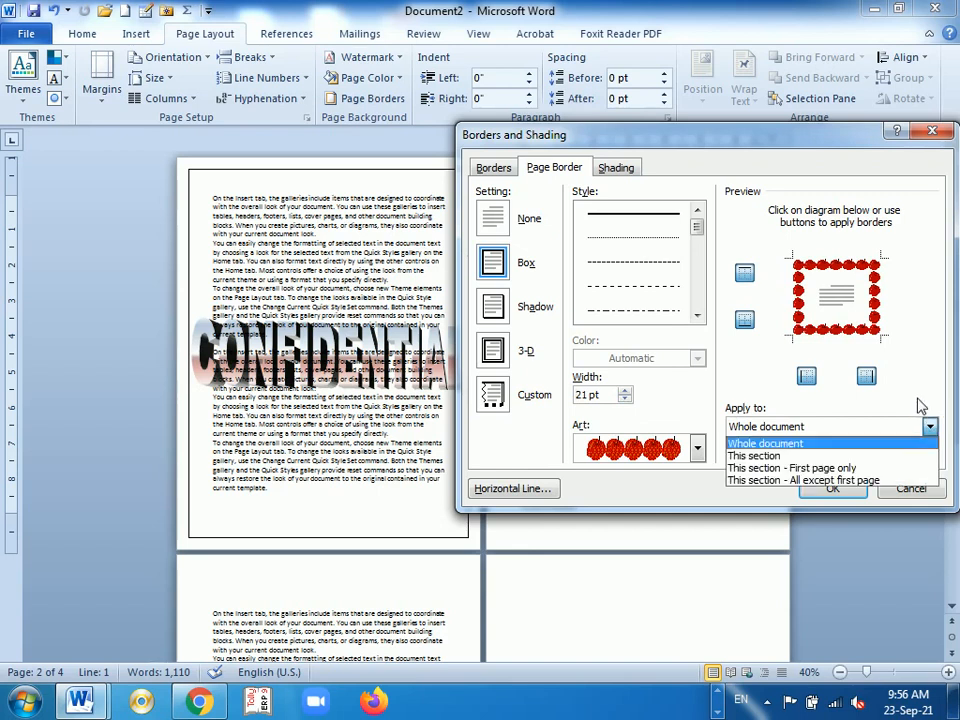
pyautogui.click(755, 456)
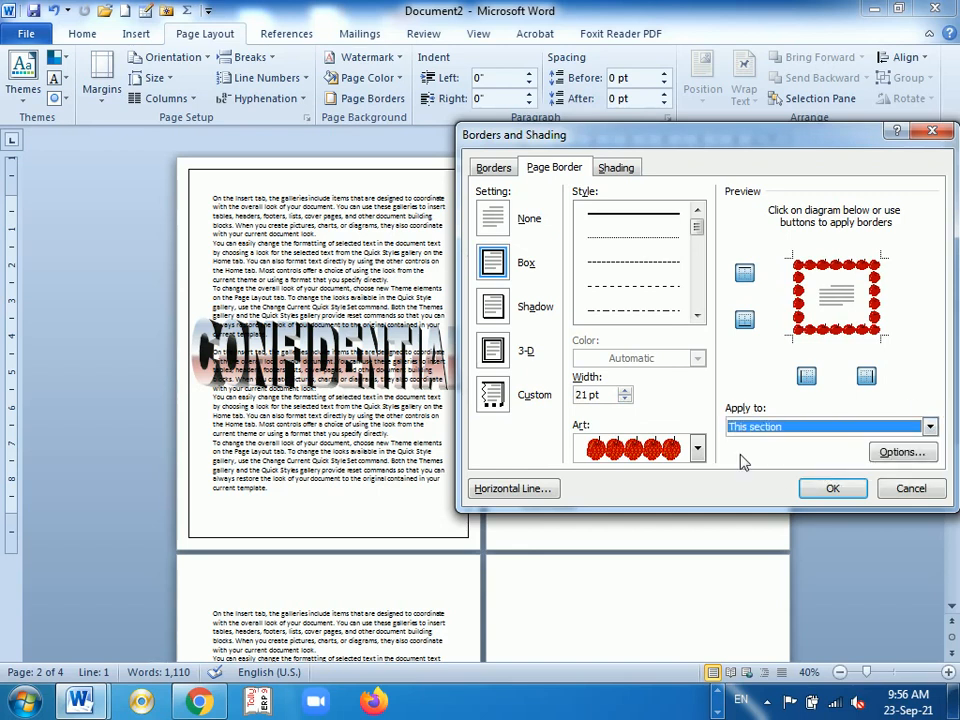
pyautogui.click(834, 488)
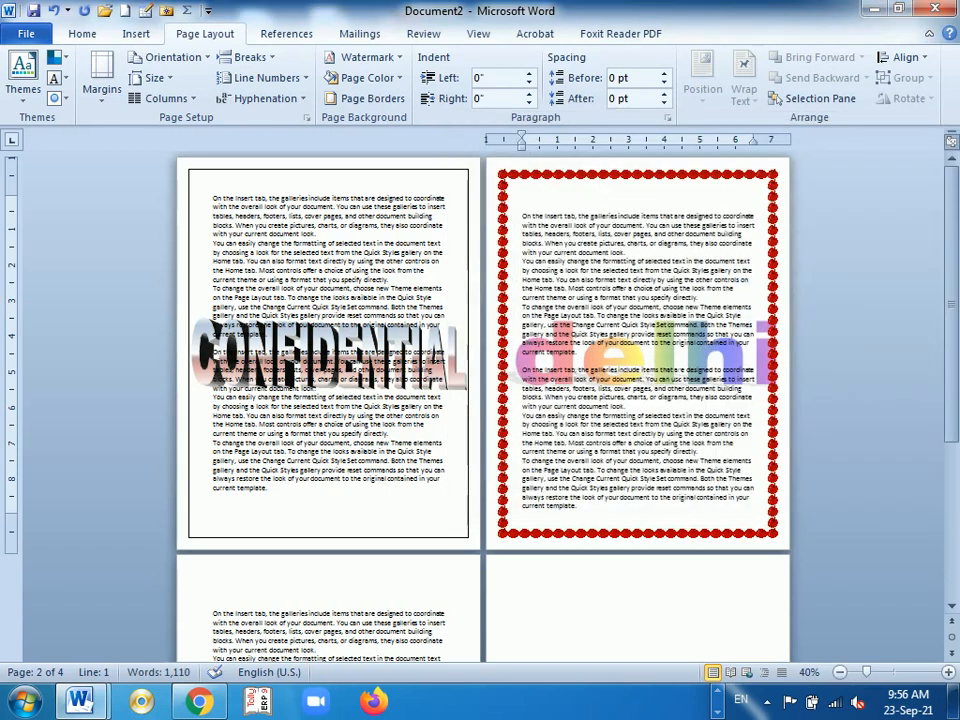
# - From the third page, try a red 1 ½ pt 3-D page border on the whole document
pyautogui.scroll(-2, 483, 405)
pyautogui.scroll(2, 483, 405)
pyautogui.scroll(-3, 483, 405)
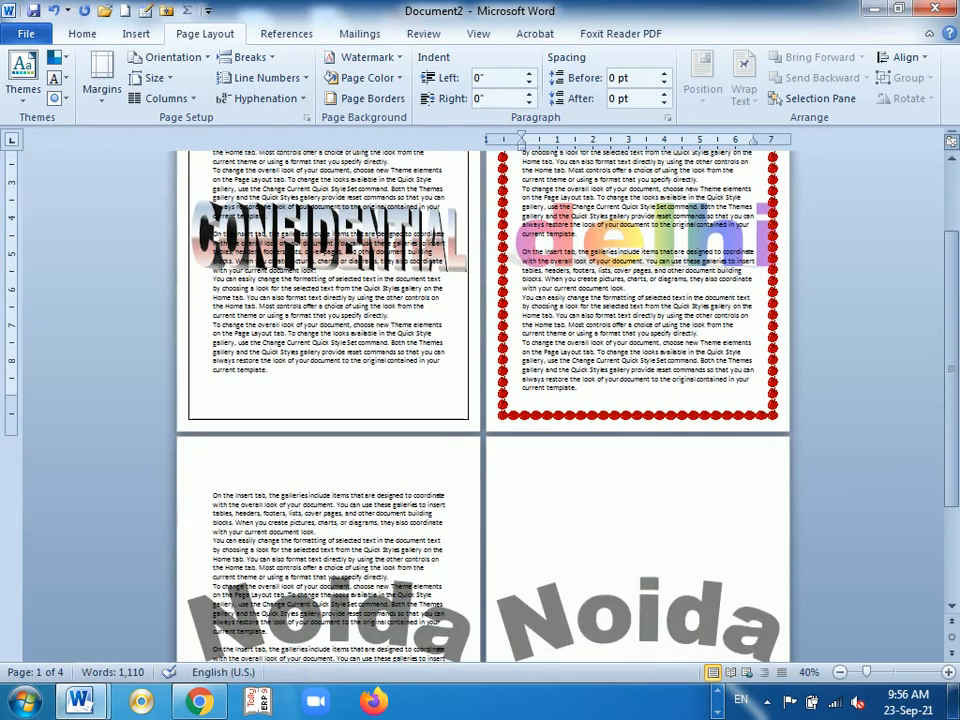
pyautogui.click(392, 489)
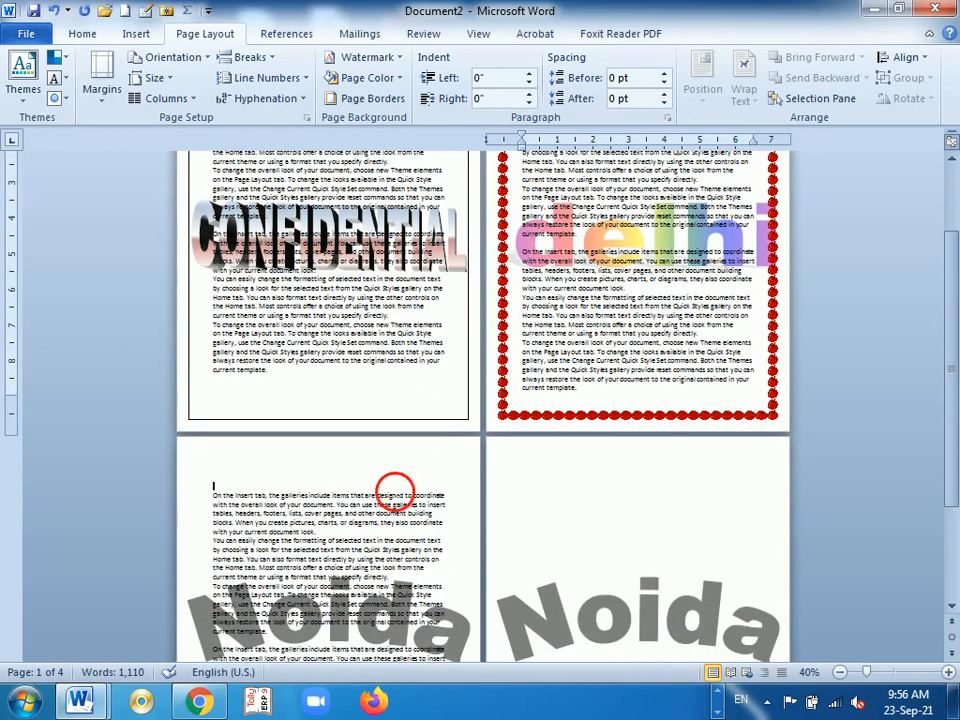
pyautogui.click(372, 98)
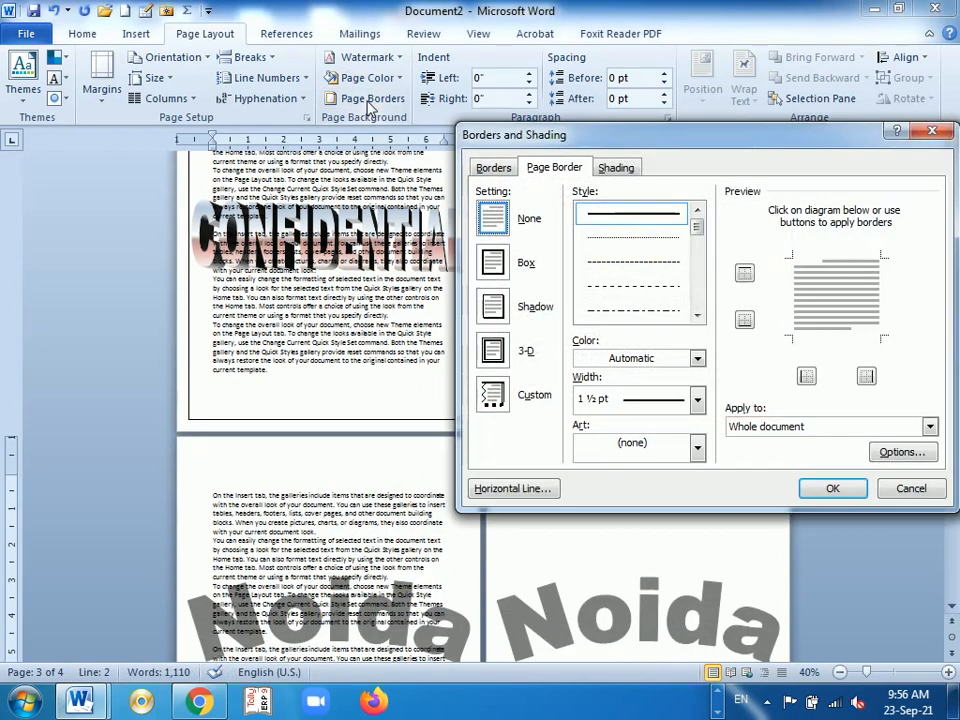
pyautogui.click(495, 350)
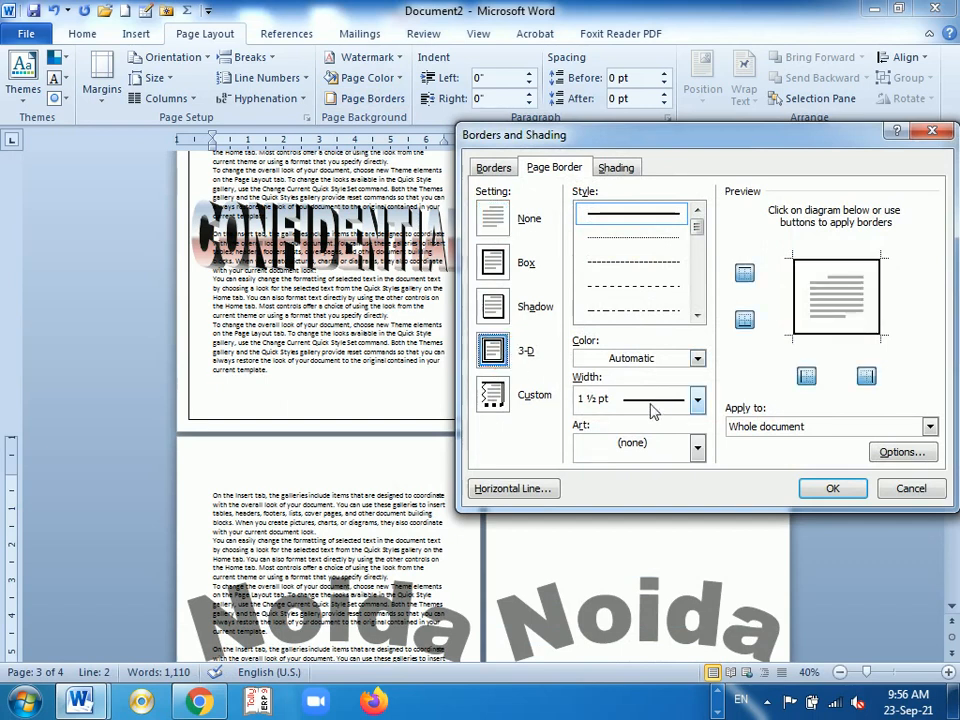
pyautogui.click(697, 358)
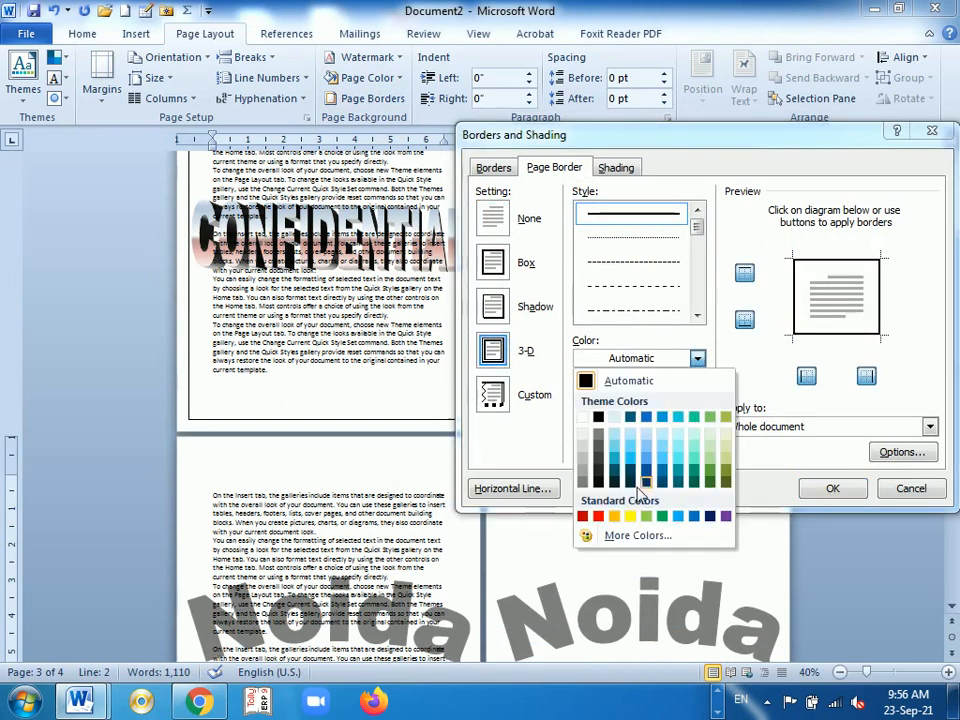
pyautogui.click(598, 516)
pyautogui.click(824, 490)
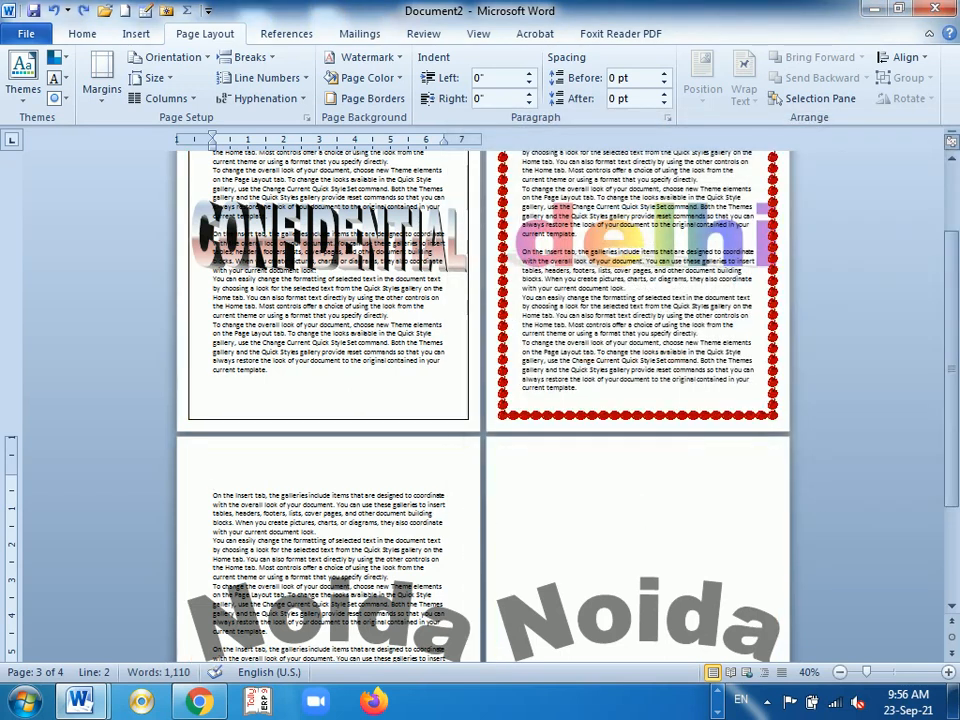
# - Try applying the page border settings to the third page's section only, with the border setting left at None
pyautogui.click(360, 98)
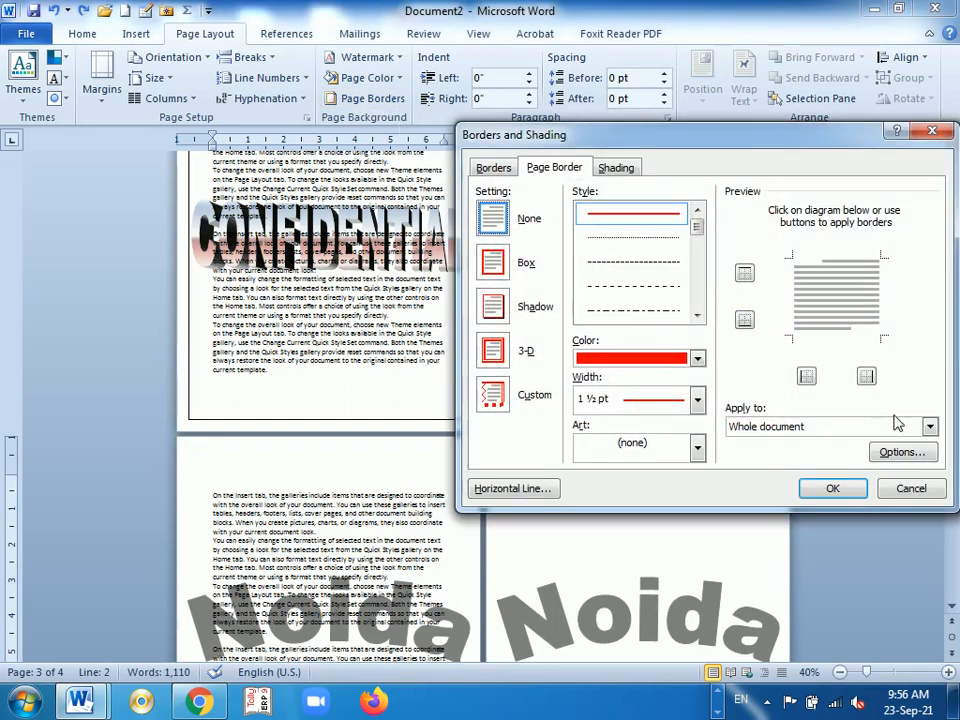
pyautogui.click(930, 426)
pyautogui.click(800, 455)
pyautogui.click(832, 489)
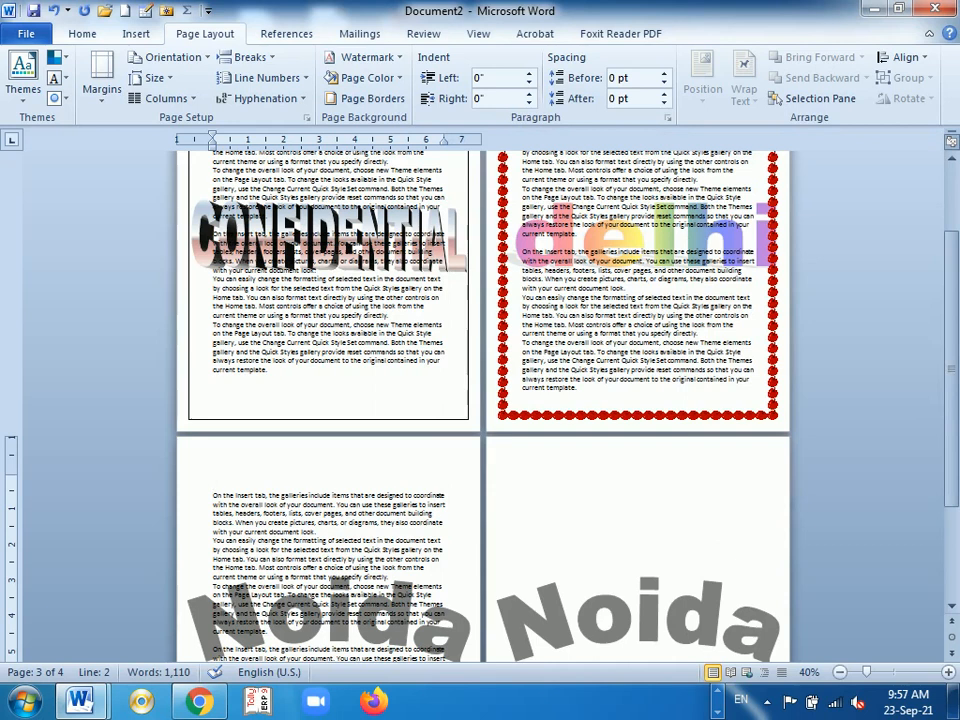
# - Add a custom red 1 ½ pt page border on all four sides of the third page's section only
pyautogui.scroll(-3, 480, 400)
pyautogui.scroll(2, 480, 400)
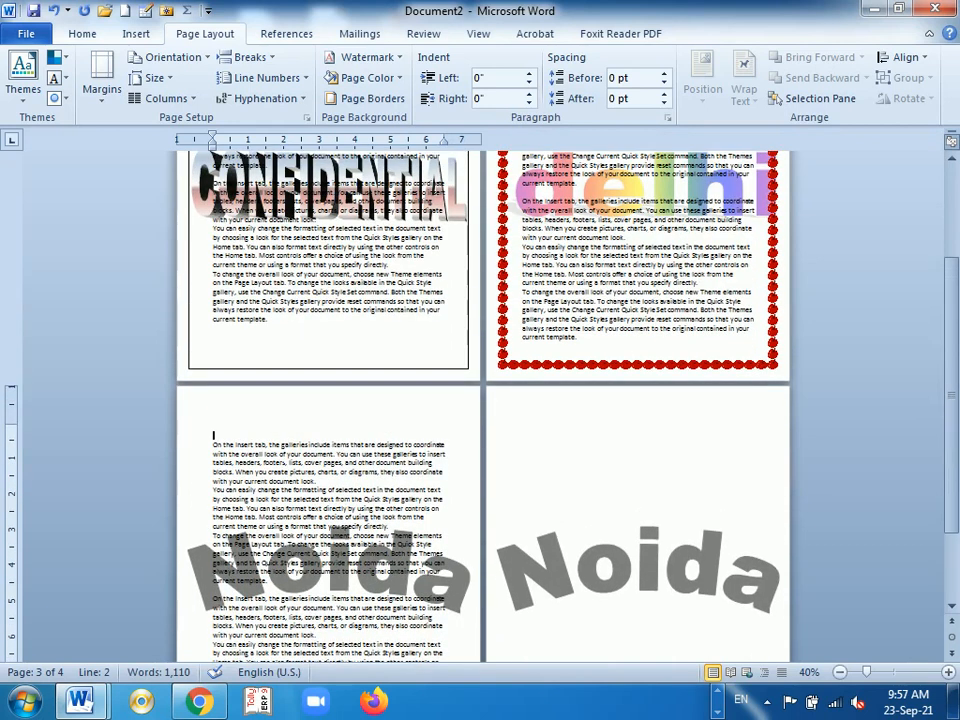
pyautogui.click(211, 446)
pyautogui.click(369, 98)
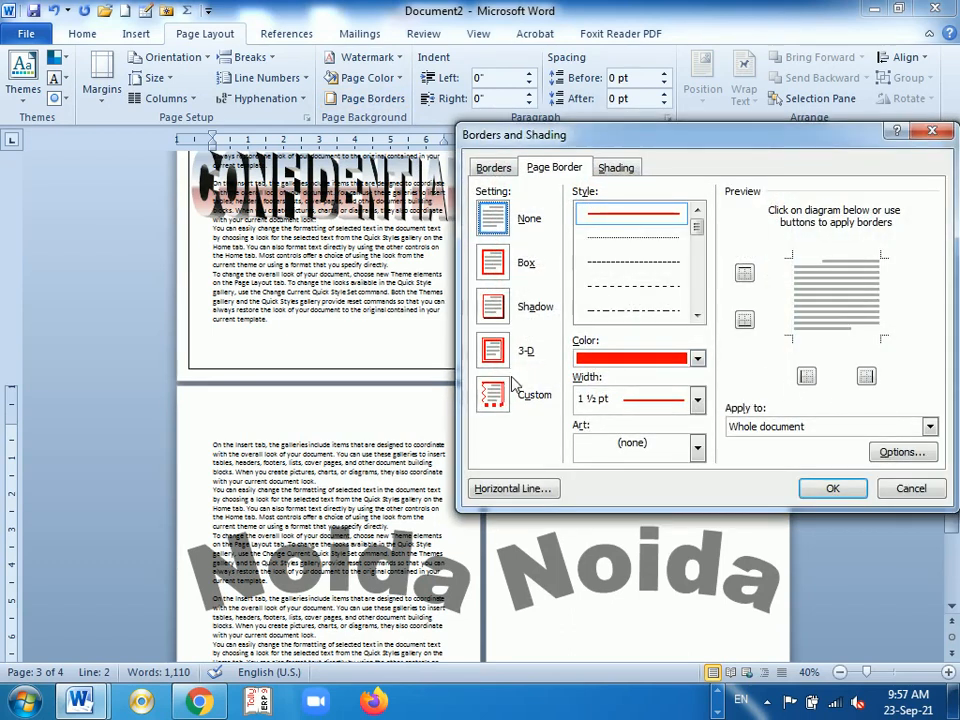
pyautogui.click(829, 333)
pyautogui.click(825, 257)
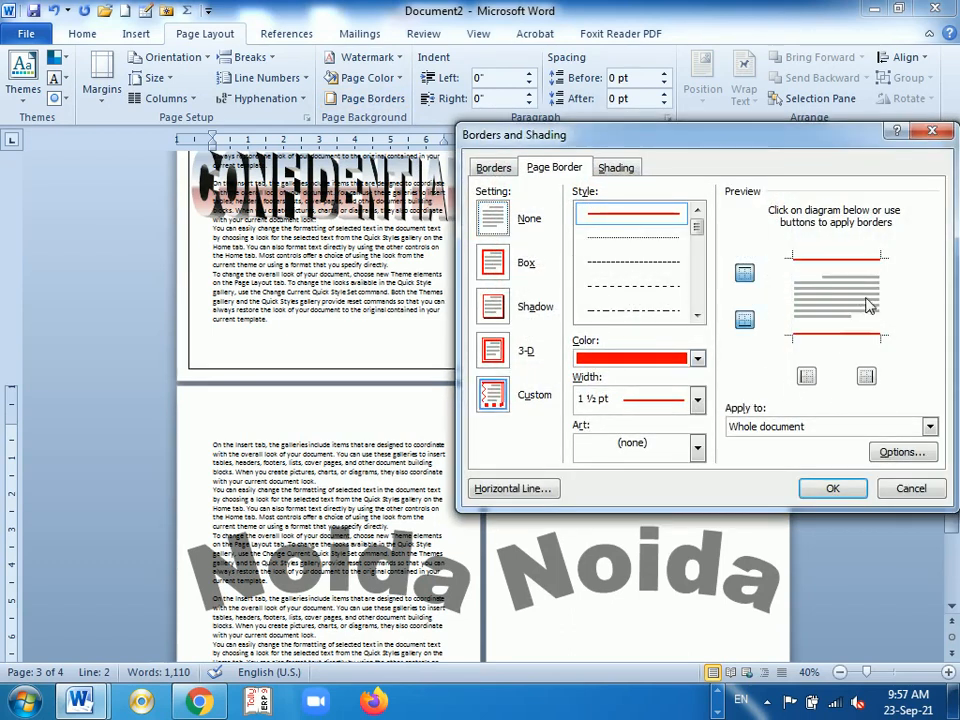
pyautogui.click(877, 300)
pyautogui.click(794, 300)
pyautogui.click(918, 426)
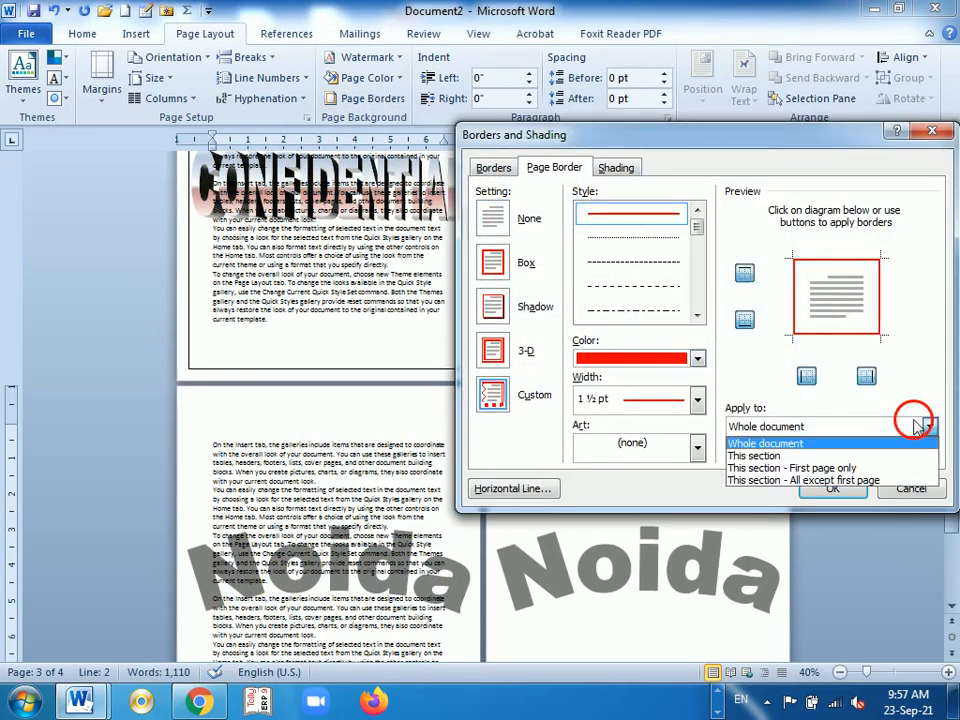
pyautogui.click(770, 455)
pyautogui.click(831, 488)
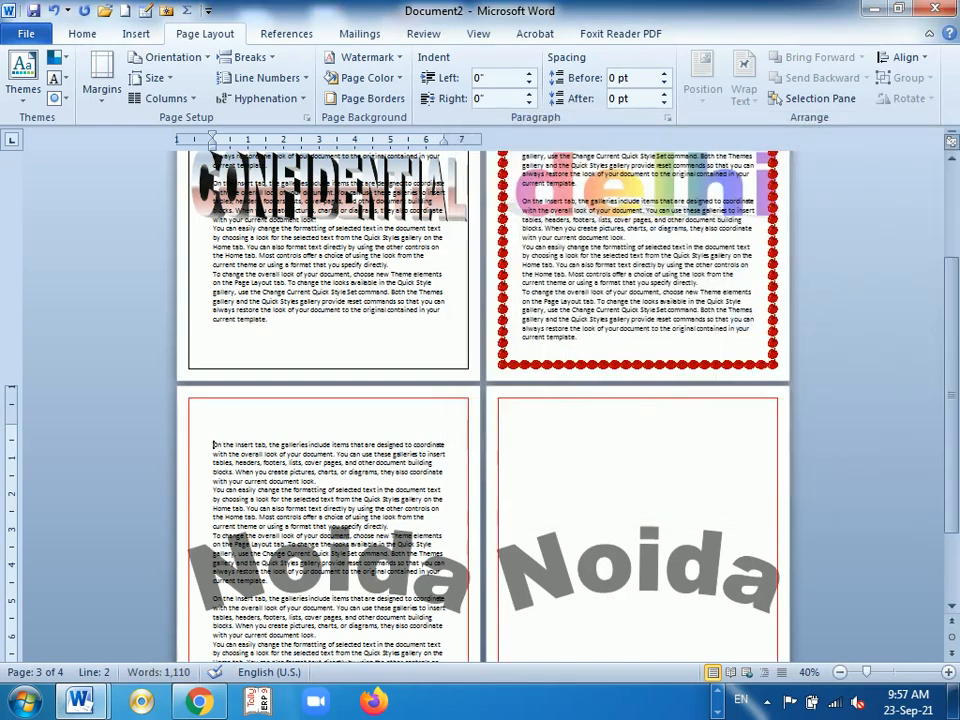
# - Change the orientation of the second page's section to landscape
pyautogui.scroll(-3, 480, 400)
pyautogui.scroll(5, 480, 400)
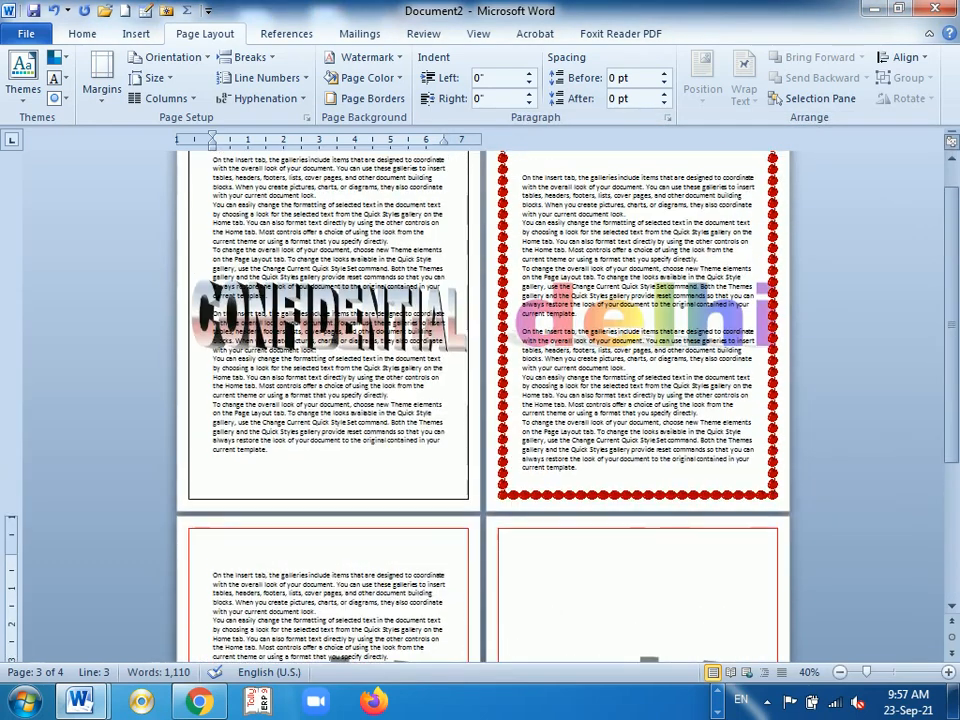
pyautogui.scroll(2, 480, 400)
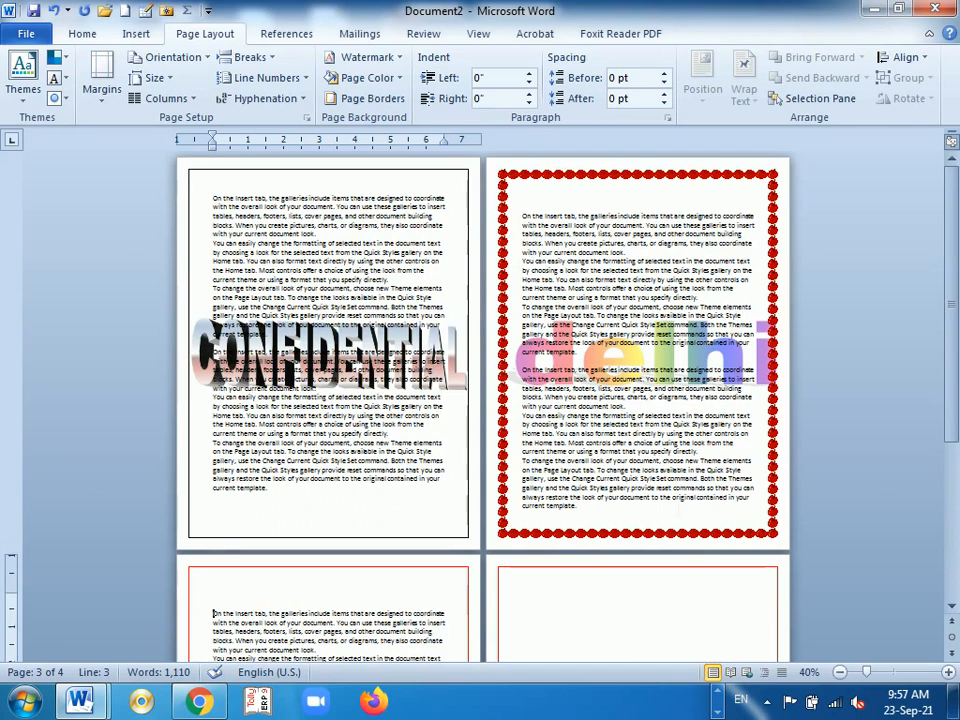
pyautogui.scroll(-3, 671, 508)
pyautogui.scroll(3, 671, 508)
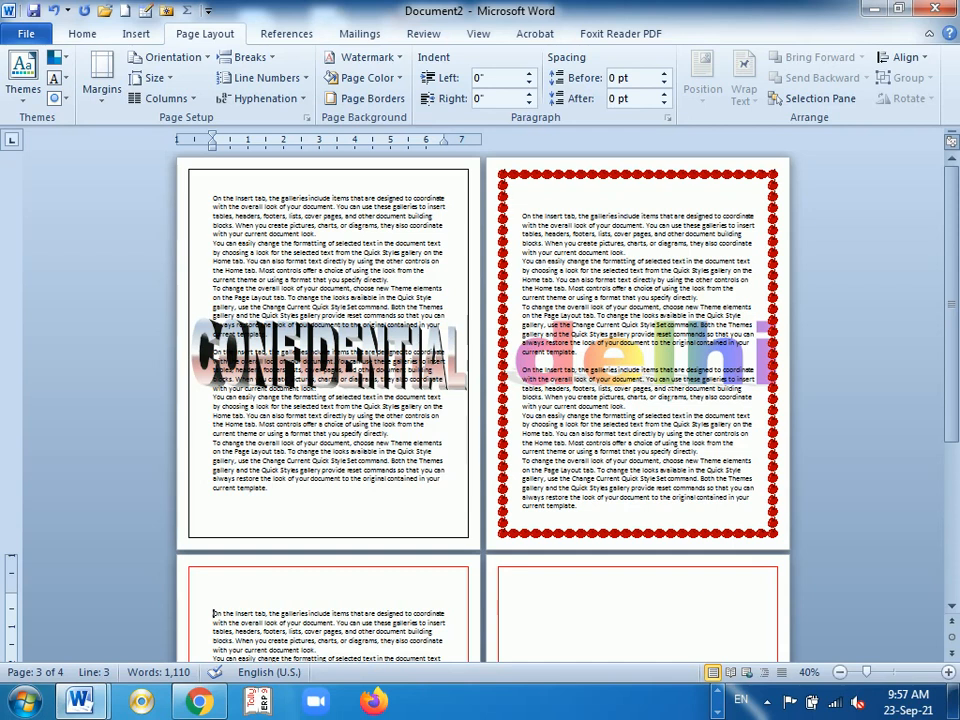
pyautogui.click(522, 206)
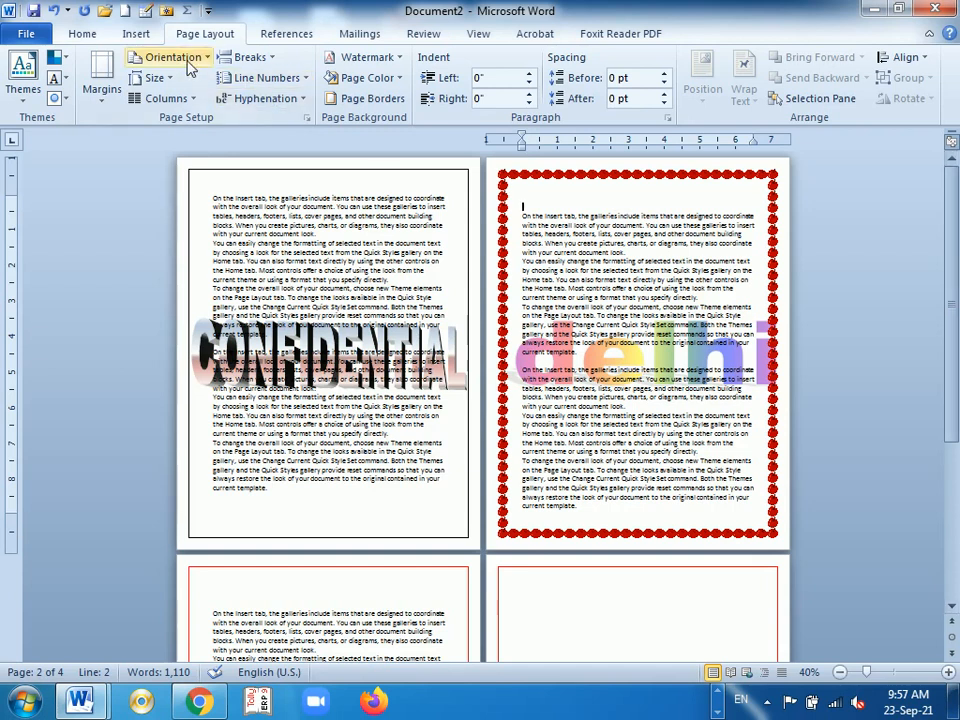
pyautogui.click(138, 57)
pyautogui.click(186, 135)
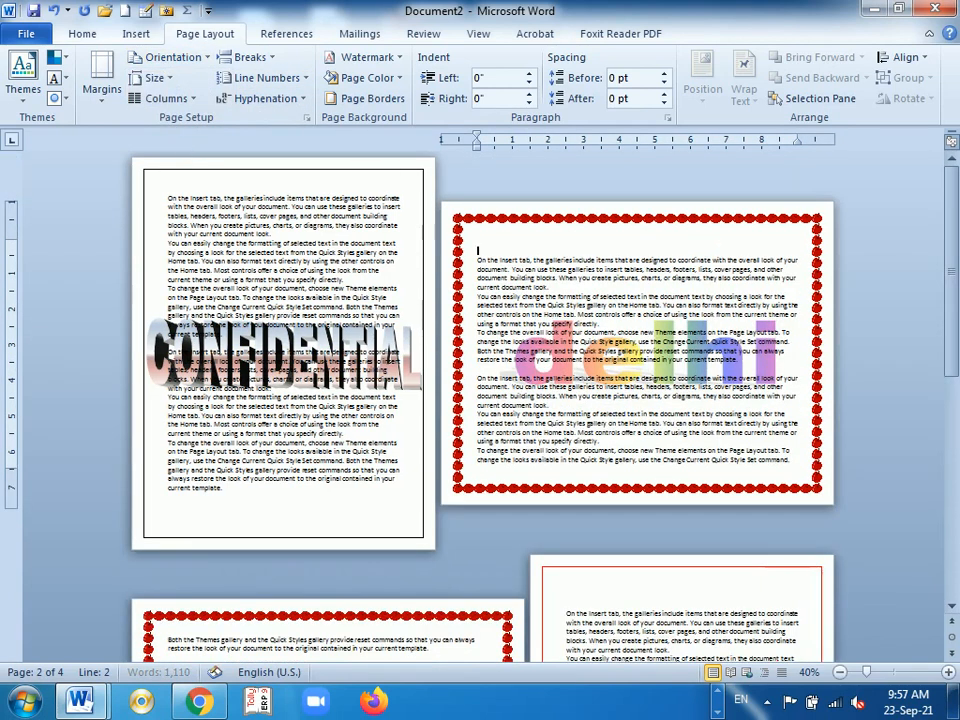
# - Delete the two lines of text that overflow onto the delhi section's extra landscape page
pyautogui.scroll(-3, 480, 400)
pyautogui.scroll(-2, 680, 420)
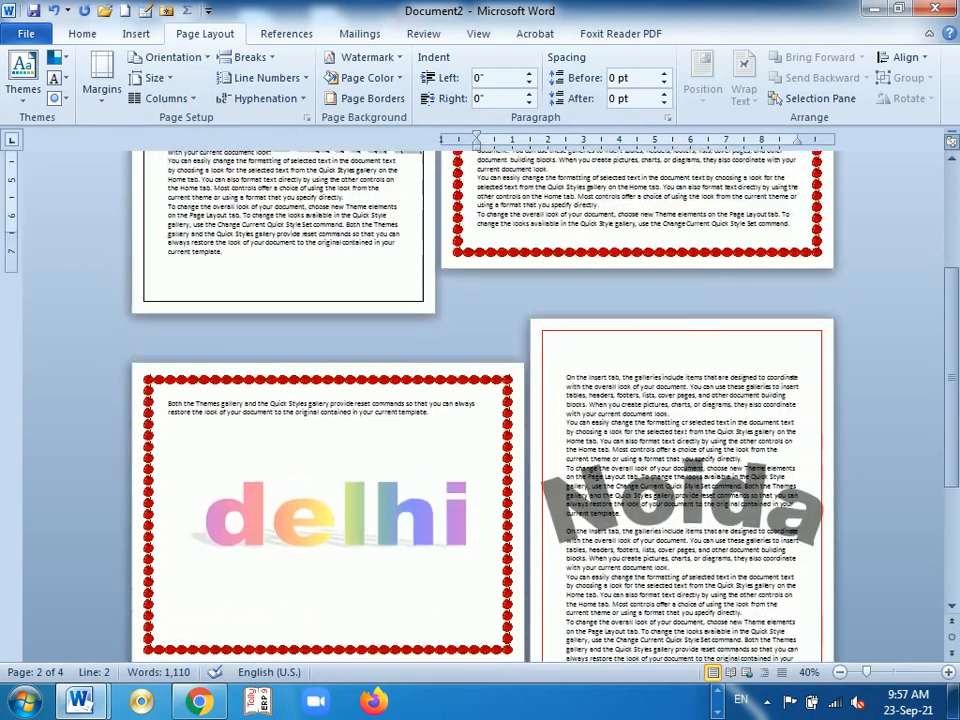
pyautogui.scroll(5, 680, 420)
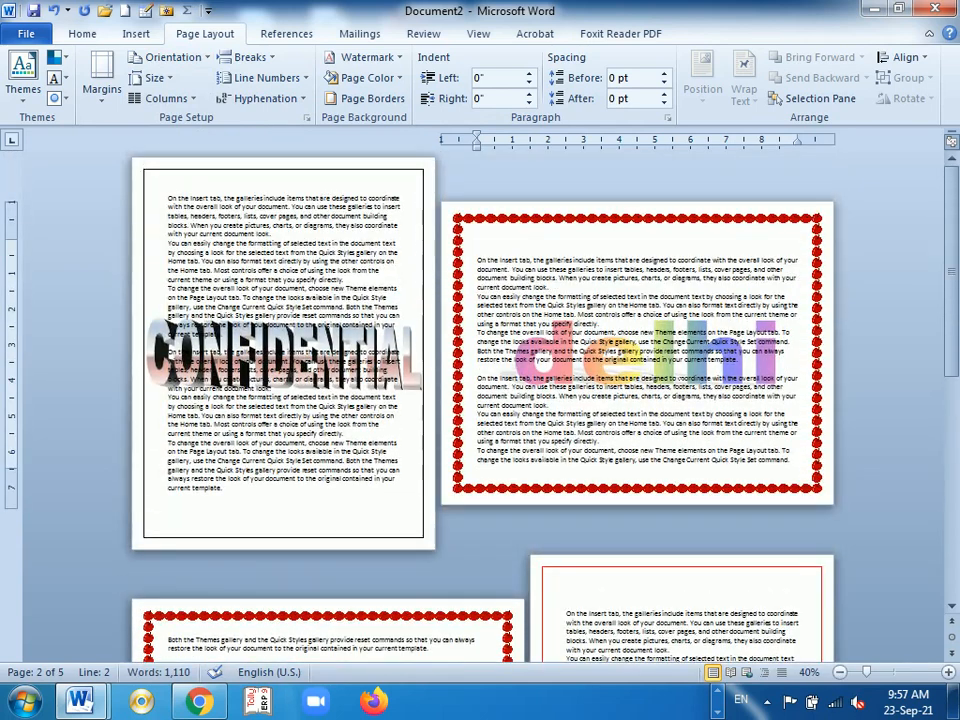
pyautogui.scroll(-1, 681, 378)
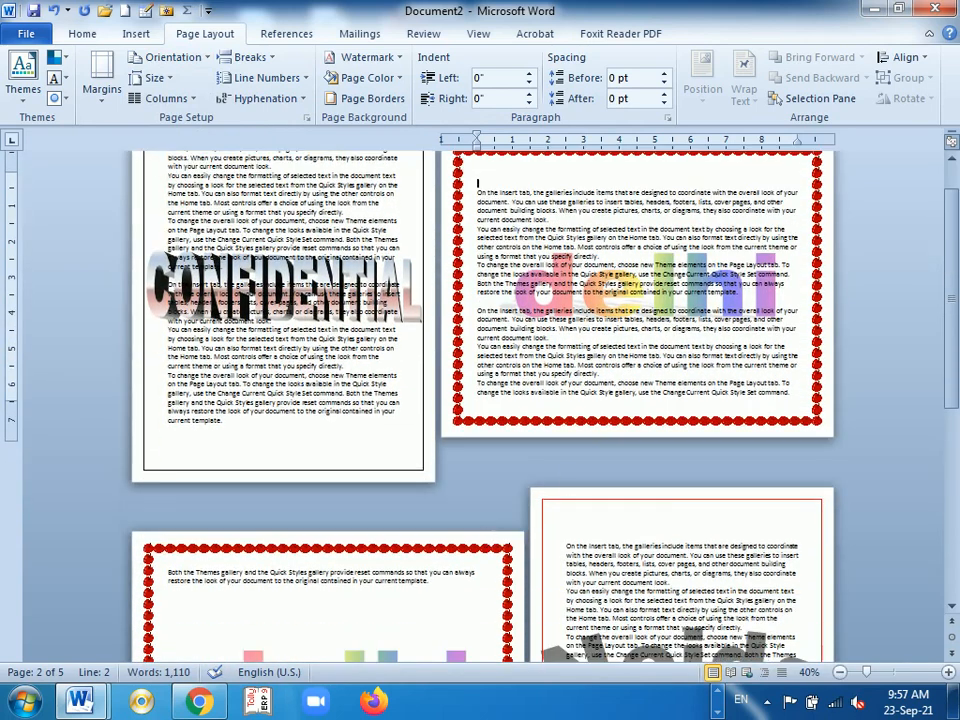
pyautogui.moveTo(431, 580); pyautogui.dragTo(152, 580)
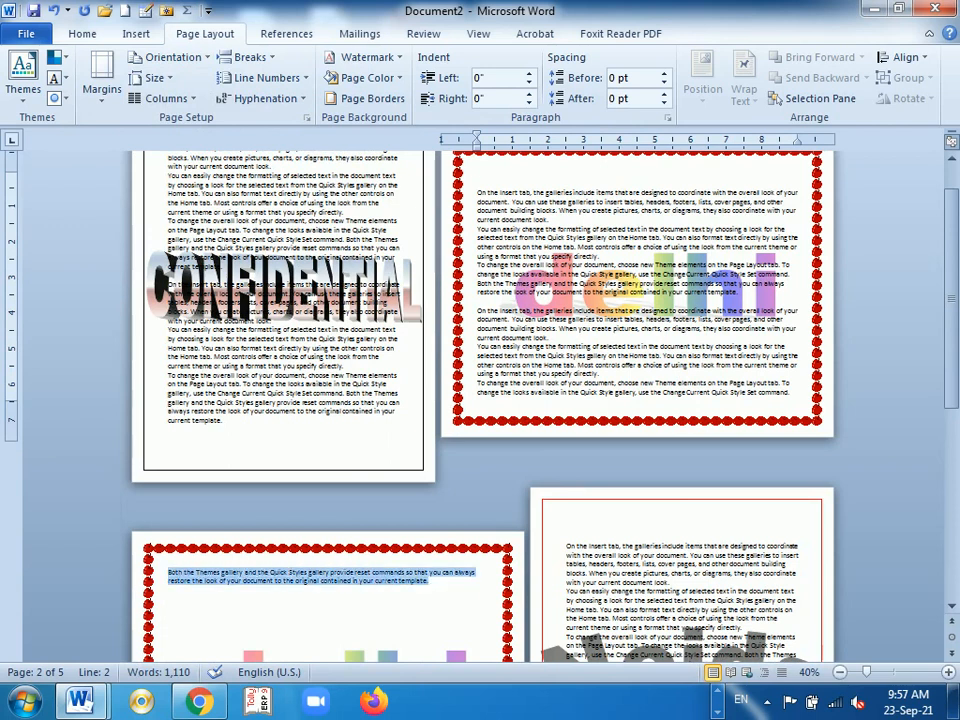
pyautogui.press('Delete')
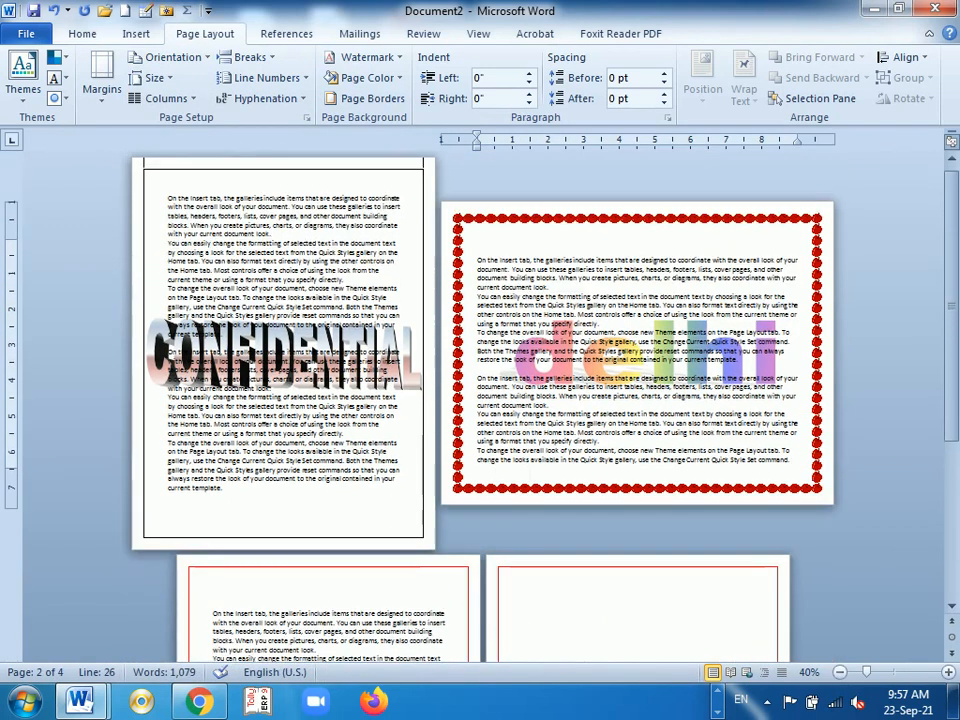
pyautogui.scroll(-5, 480, 400)
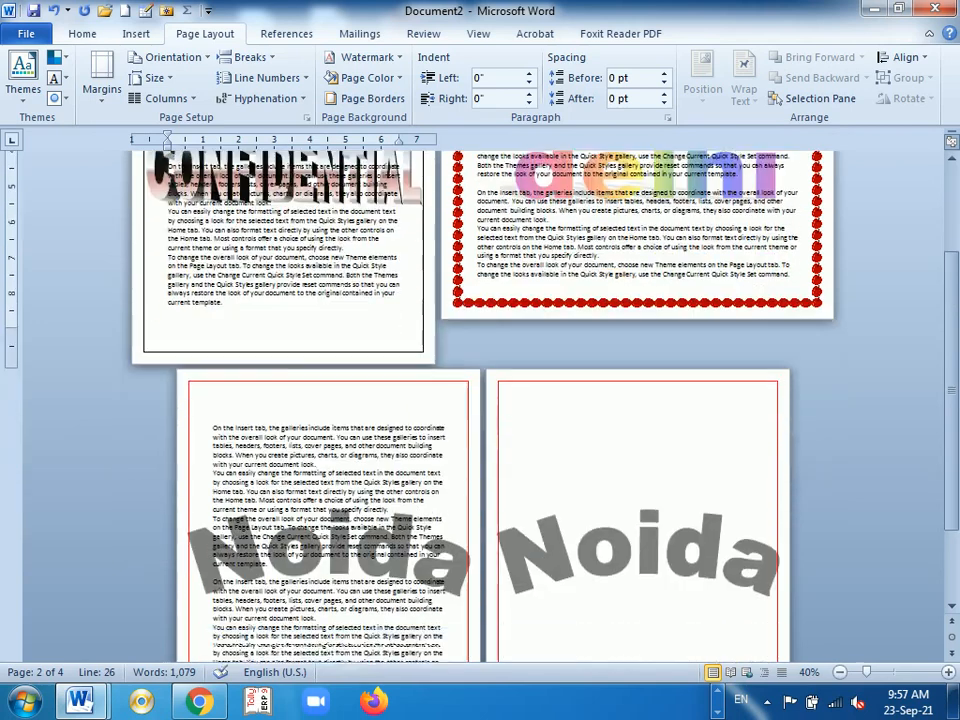
pyautogui.scroll(5, 667, 304)
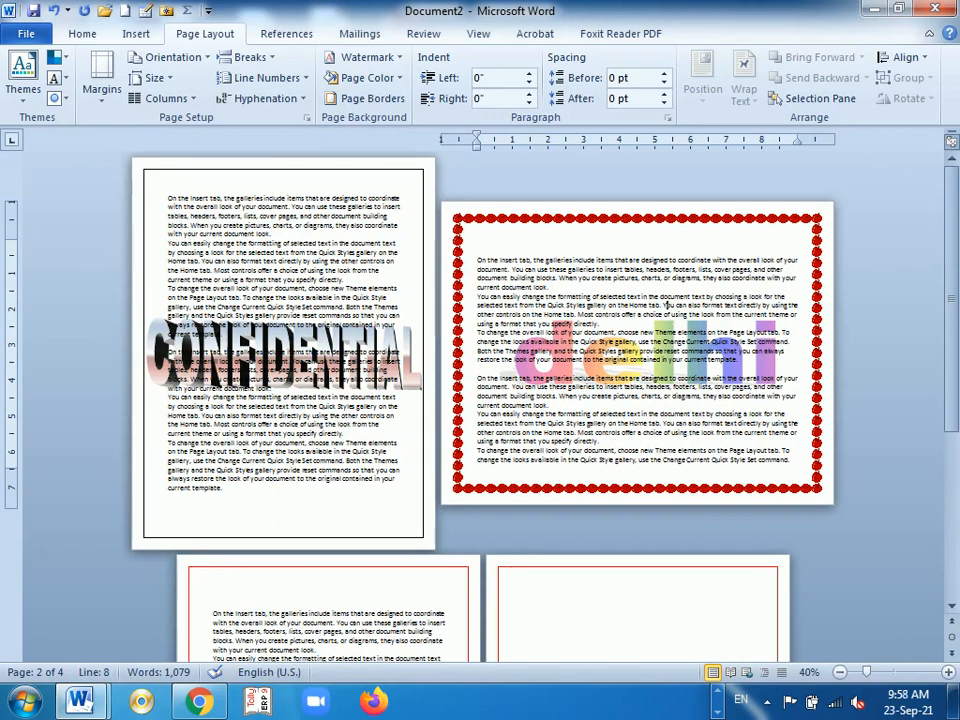
pyautogui.scroll(-3, 667, 306)
pyautogui.scroll(2, 667, 306)
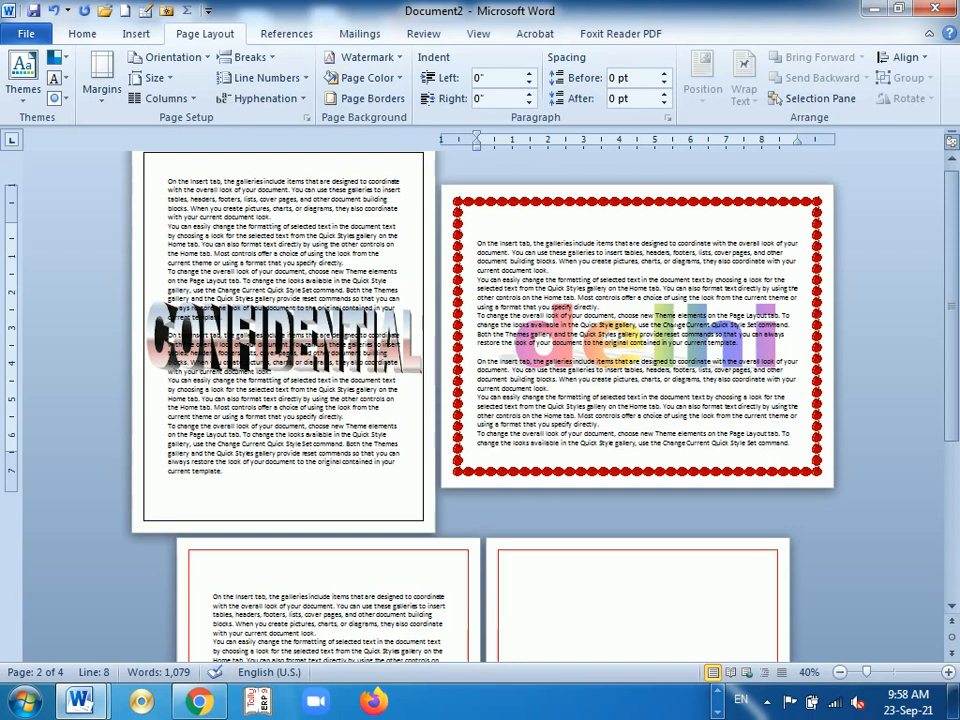
pyautogui.scroll(-3, 480, 400)
pyautogui.scroll(2, 480, 400)
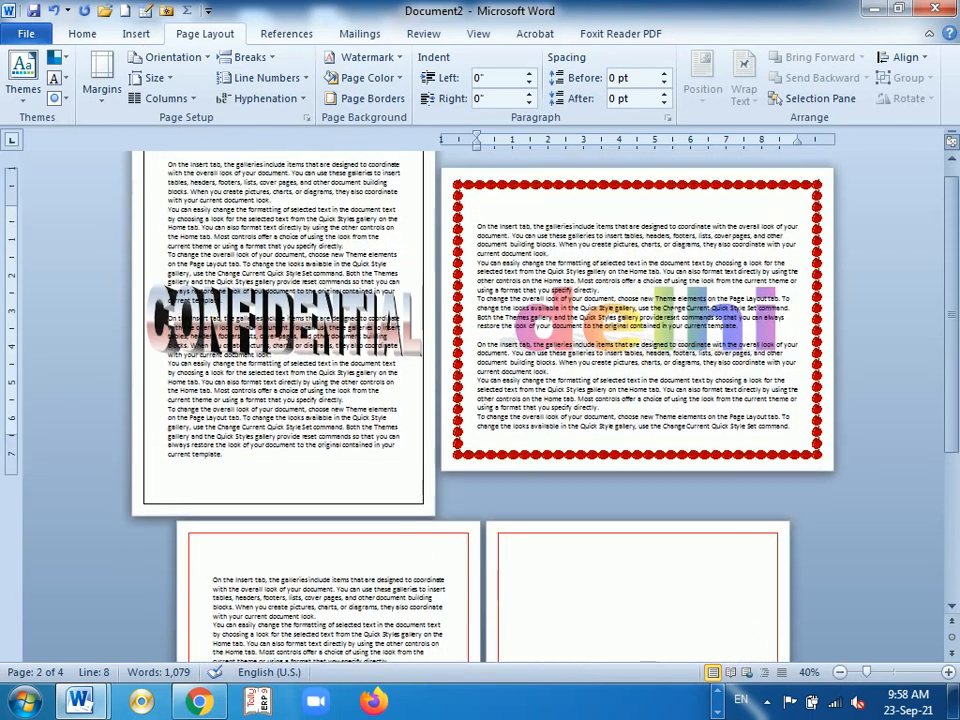
# - Set the left indent of the second paragraph on the delhi page to 0.5"
pyautogui.scroll(1, 480, 400)
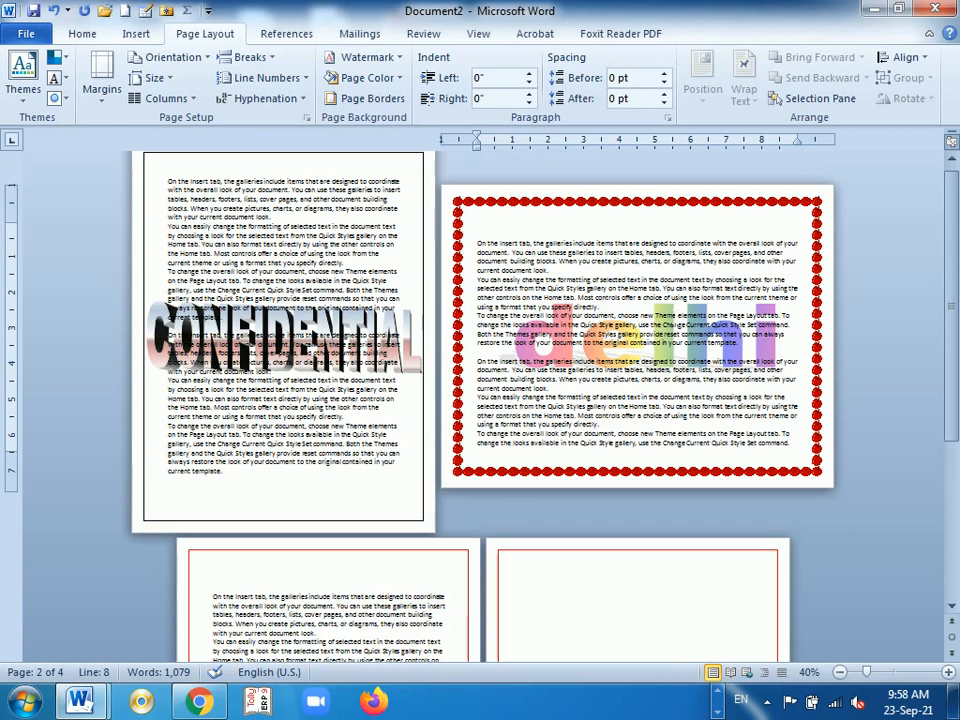
pyautogui.scroll(1, 500, 216)
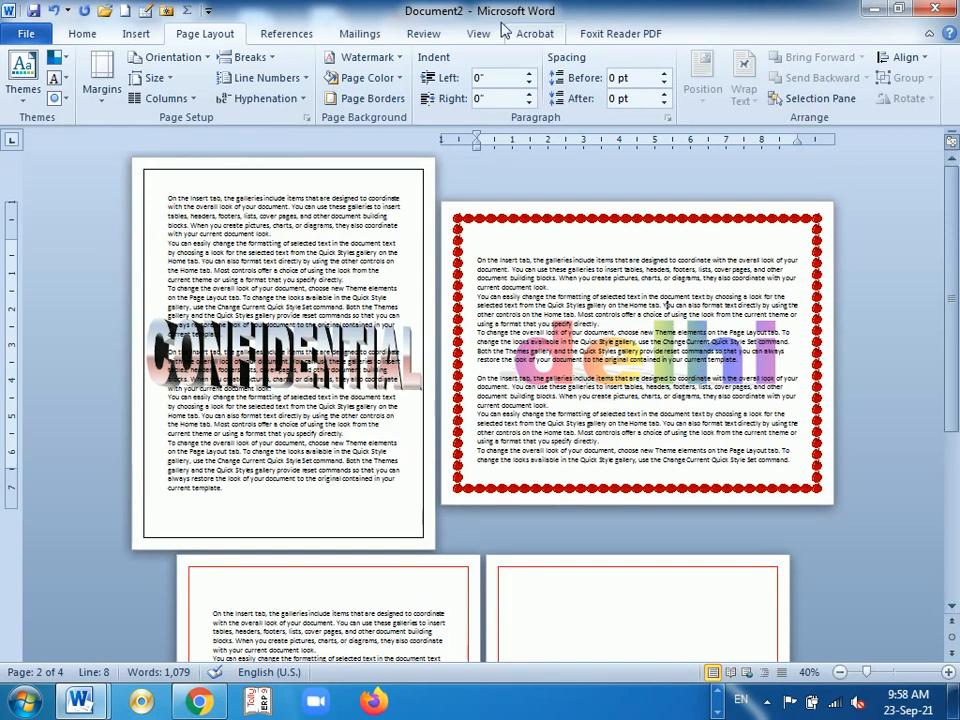
pyautogui.scroll(4, 540, 300)
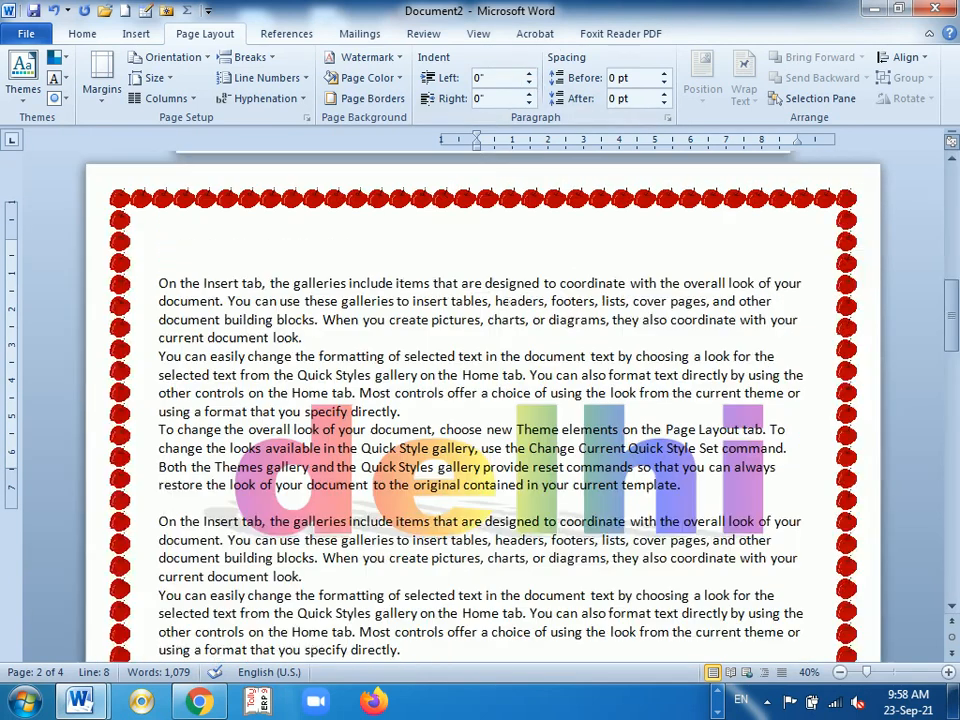
pyautogui.scroll(1, 537, 400)
pyautogui.click(540, 400)
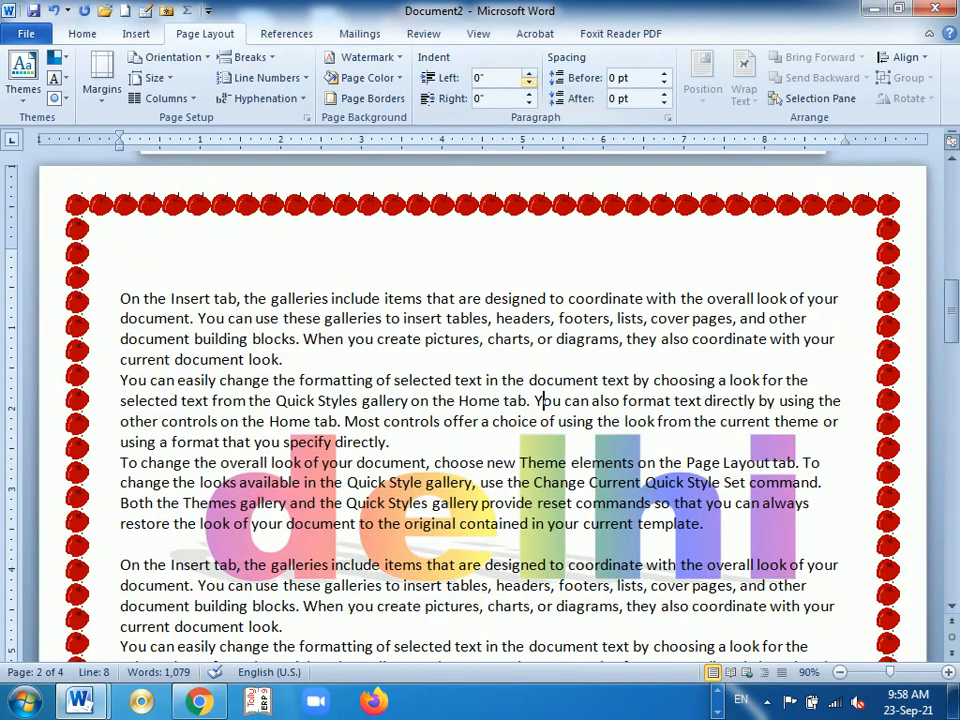
pyautogui.click(529, 73)
pyautogui.click(529, 73)
pyautogui.click(529, 73)
pyautogui.click(529, 73)
pyautogui.click(529, 73)
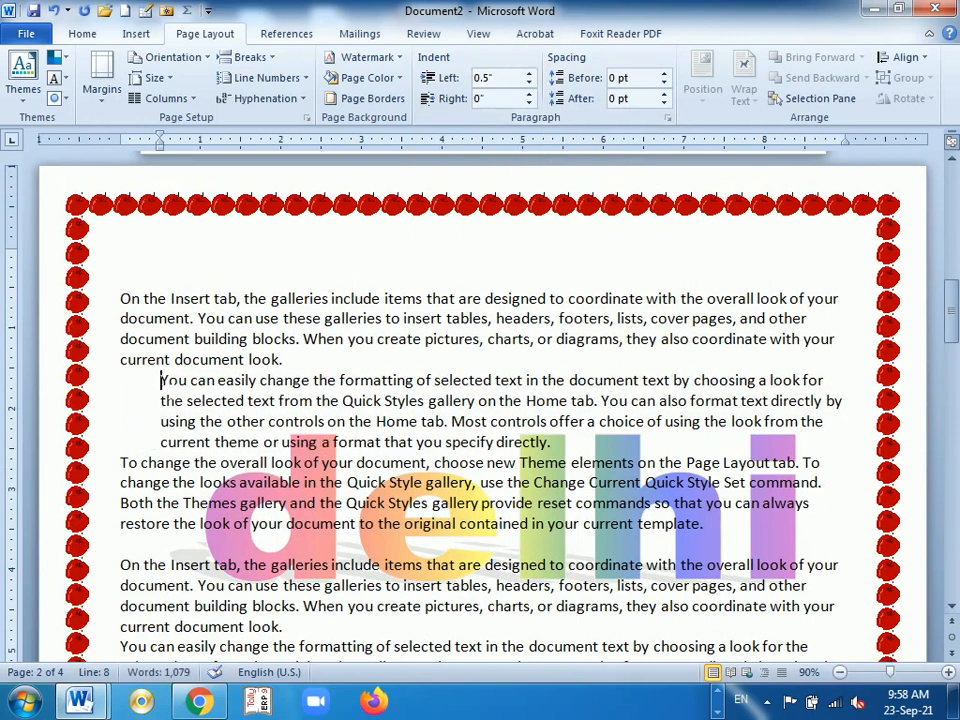
# - Increase the second paragraph's indent by further levels to 2", and decrease it back to the left margin
pyautogui.click(78, 34)
pyautogui.click(464, 60)
pyautogui.click(464, 60)
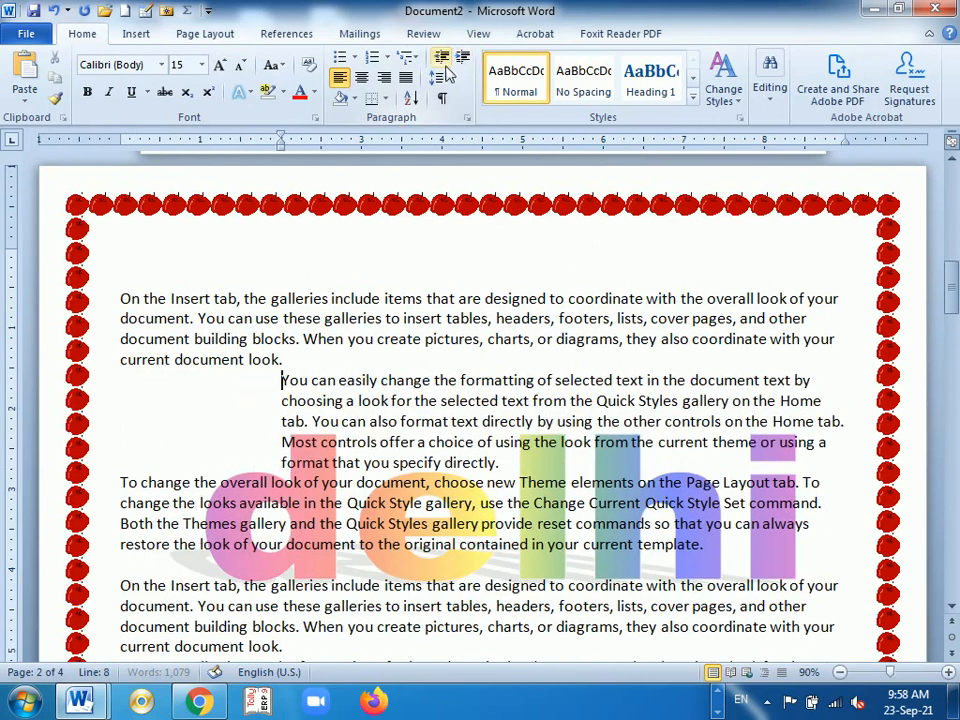
pyautogui.click(442, 60)
pyautogui.click(442, 60)
pyautogui.click(442, 60)
pyautogui.click(442, 60)
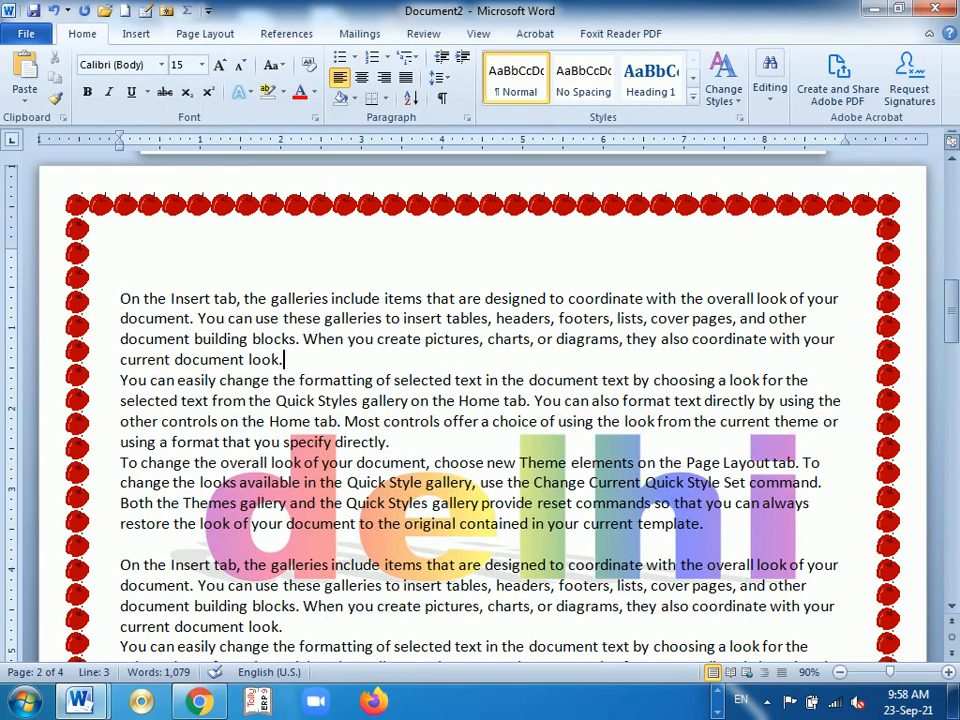
# - Set the right indent of the first paragraph on the delhi page to 0.3"
pyautogui.click(210, 34)
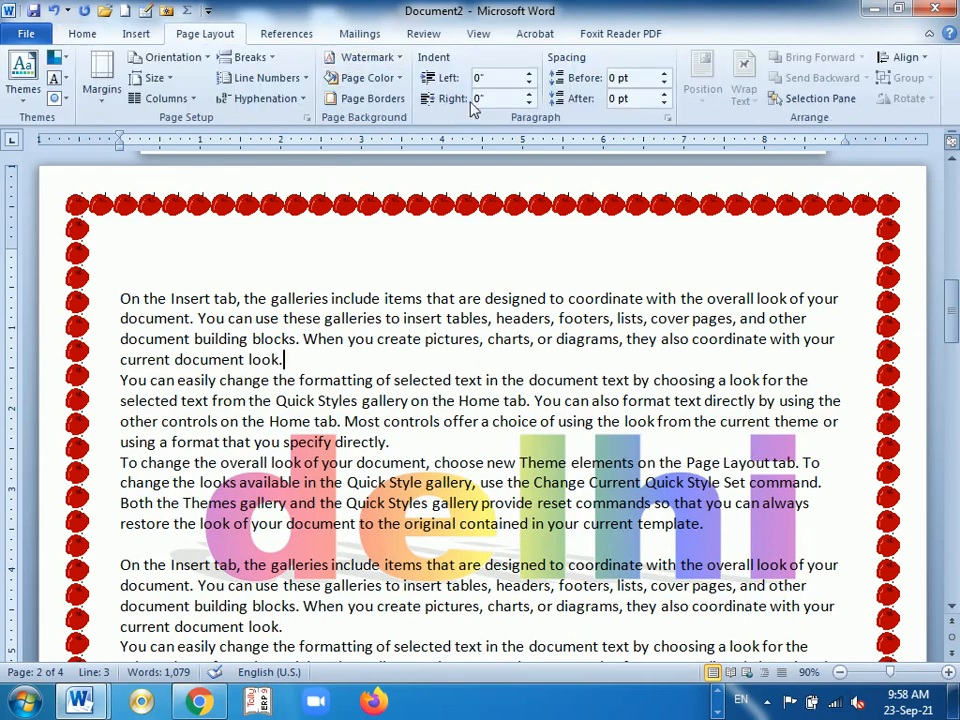
pyautogui.click(529, 93)
pyautogui.click(529, 93)
pyautogui.click(529, 93)
# - Set the first paragraph's spacing to 18 pt before and 24 pt after
pyautogui.click(664, 73)
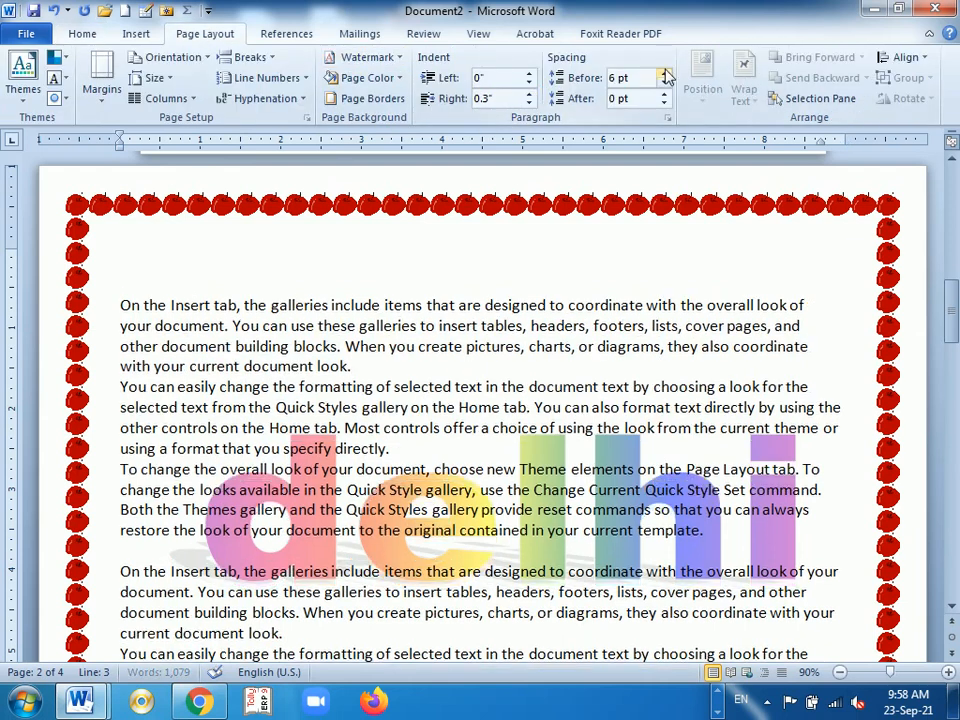
pyautogui.click(664, 73)
pyautogui.click(664, 93)
pyautogui.click(664, 93)
pyautogui.click(664, 93)
pyautogui.click(664, 93)
pyautogui.click(664, 94)
pyautogui.click(664, 94)
pyautogui.click(664, 94)
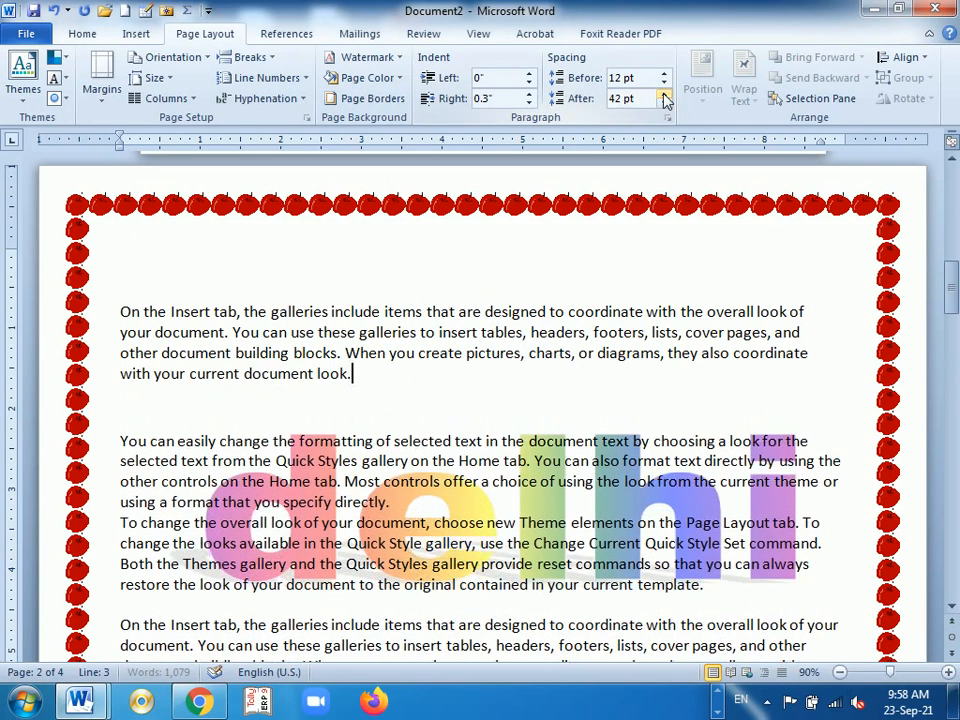
pyautogui.click(664, 94)
pyautogui.click(664, 103)
pyautogui.click(664, 103)
pyautogui.click(664, 103)
pyautogui.click(664, 103)
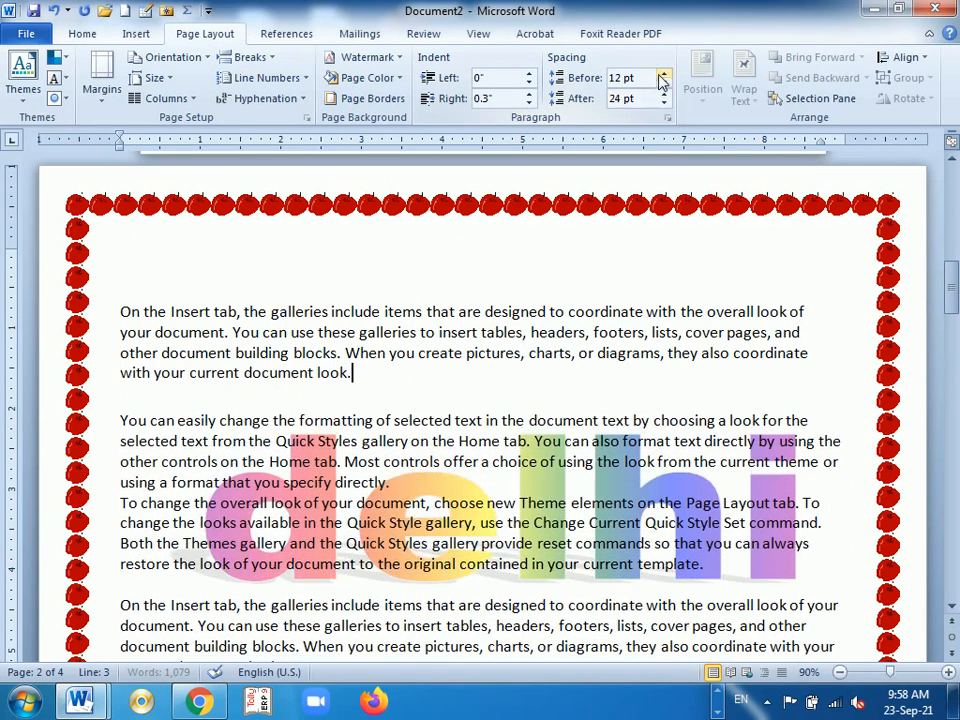
pyautogui.click(664, 73)
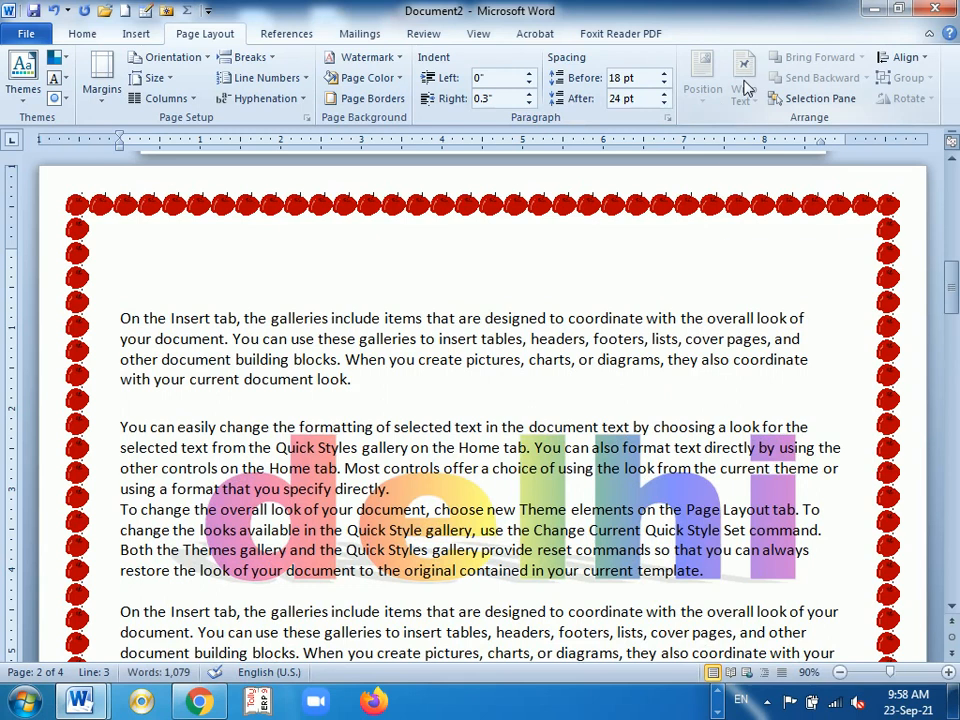